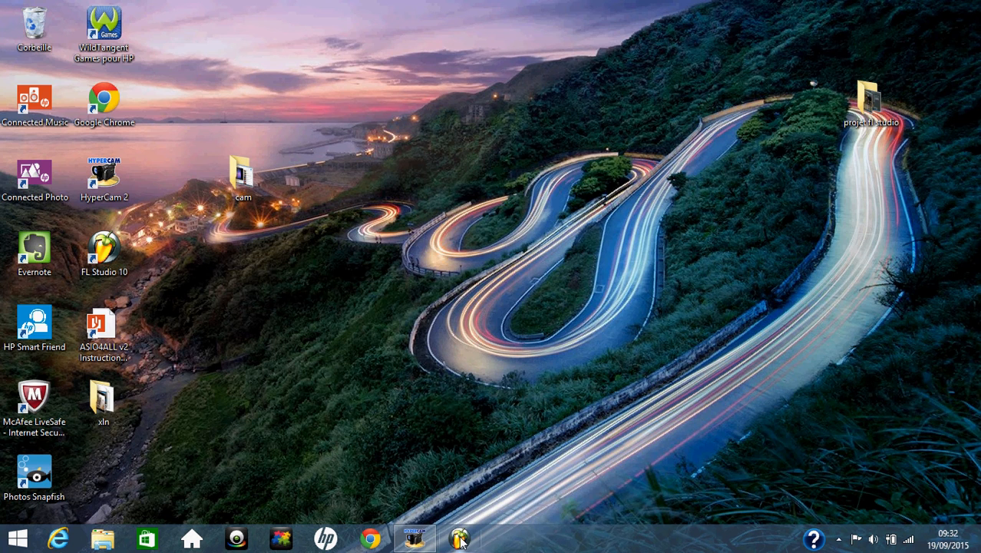
- Open FL Studio and set its audio output device to ASIO4ALL v2
{"action": "left_click", "coordinate": [459, 539]}
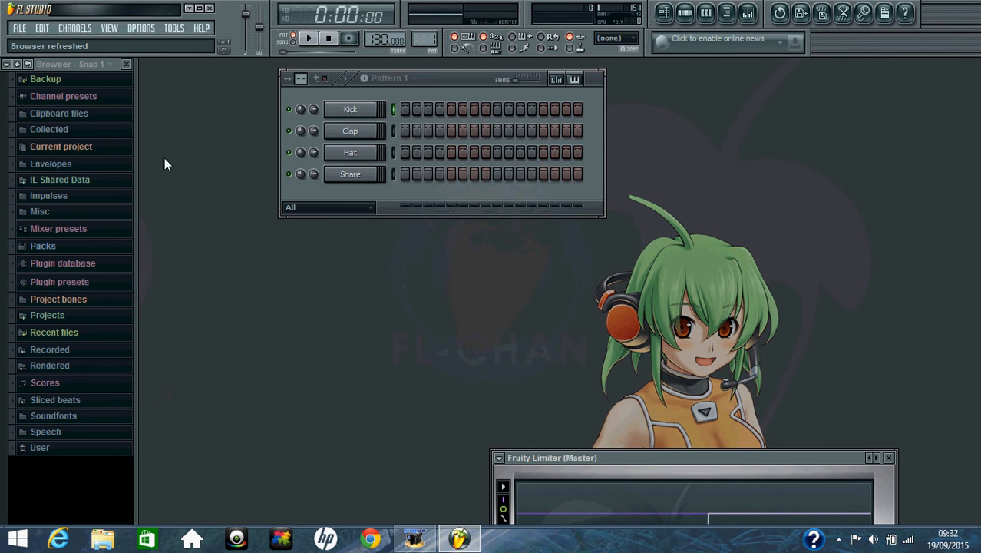
{"action": "left_click", "coordinate": [139, 29]}
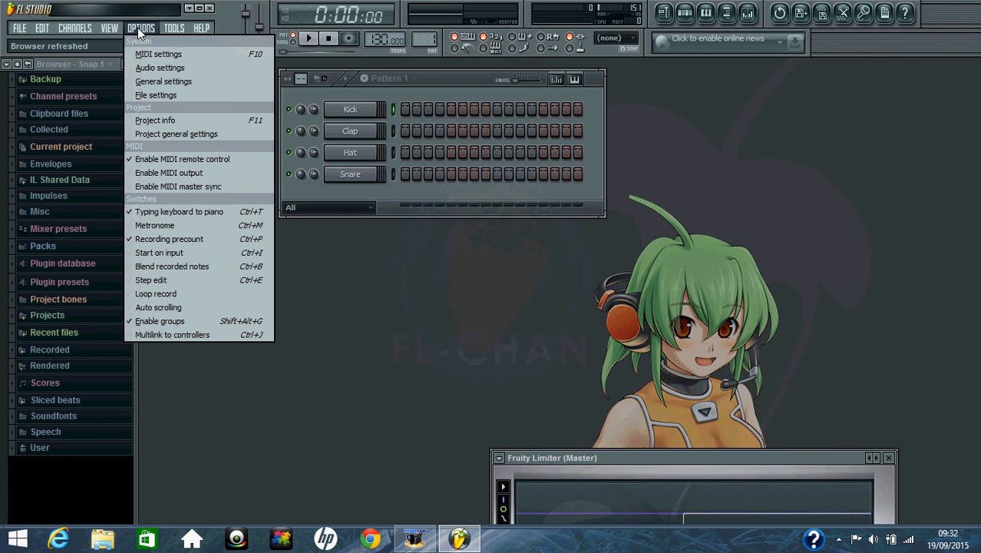
{"action": "left_click", "coordinate": [166, 68]}
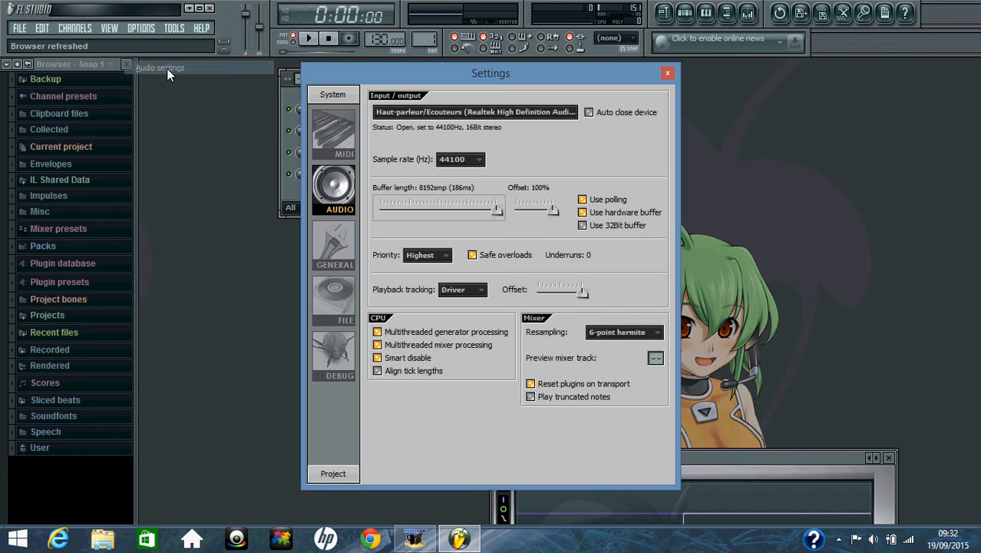
{"action": "left_click", "coordinate": [409, 115]}
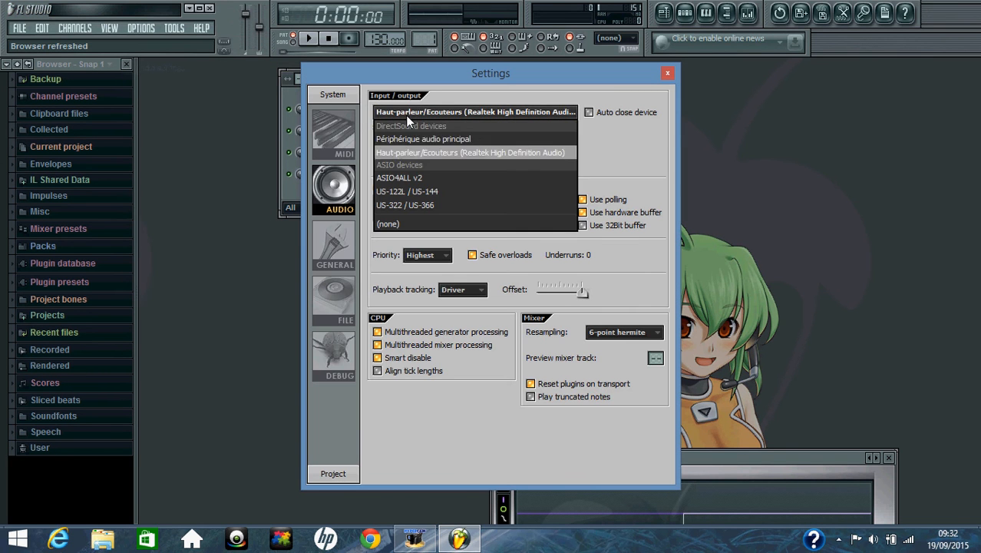
{"action": "left_click", "coordinate": [422, 180]}
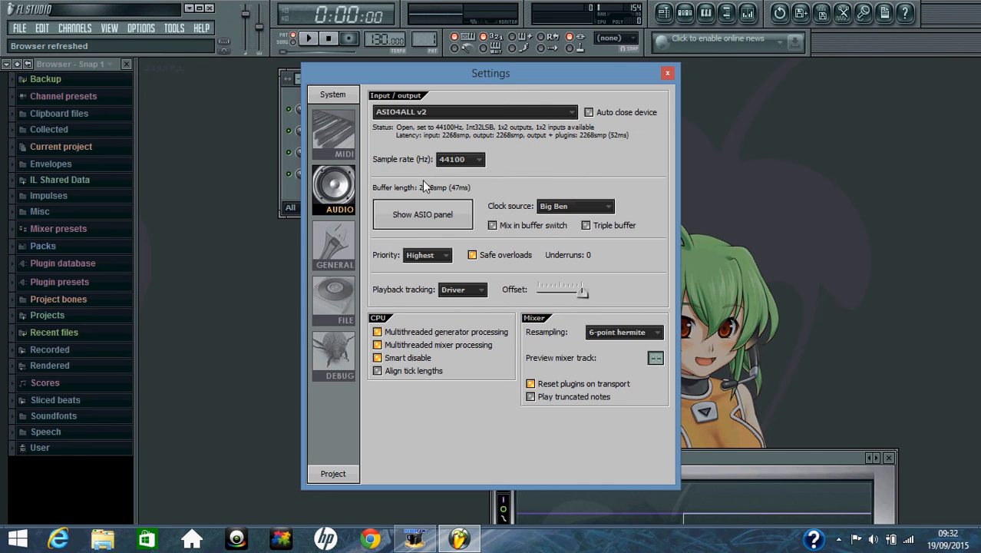
{"action": "left_click", "coordinate": [668, 75]}
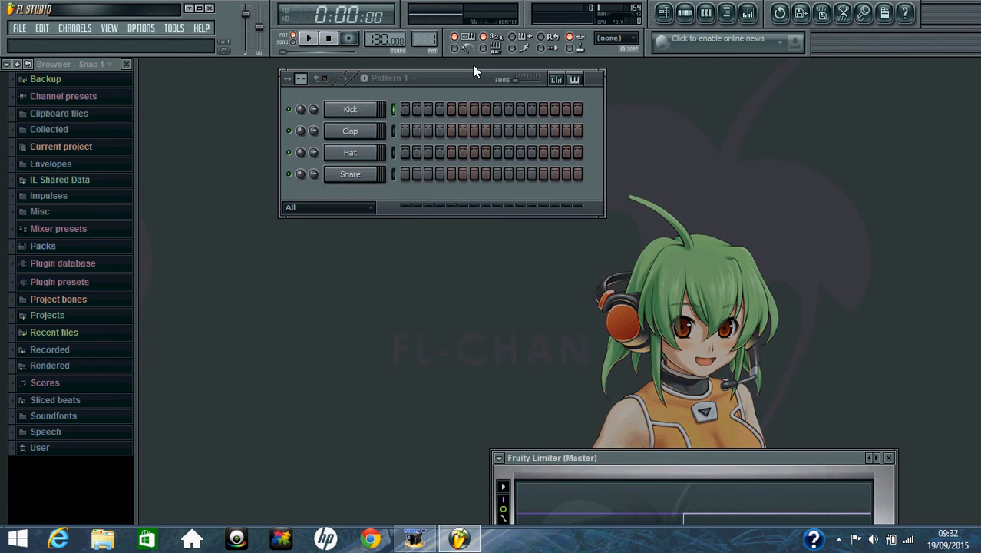
- Rescan the installed generator plugins with the recommended fast scan
{"action": "left_click", "coordinate": [70, 28]}
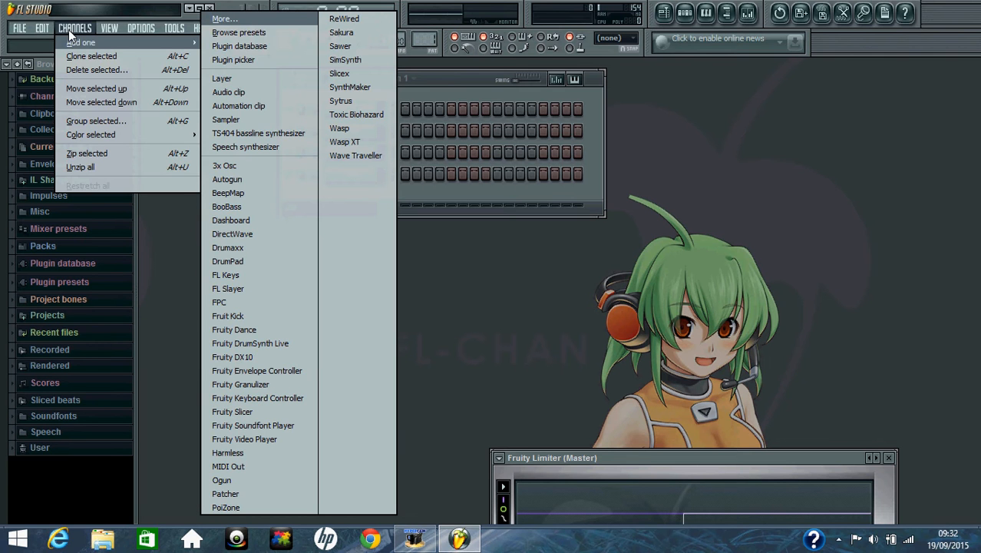
{"action": "left_click", "coordinate": [256, 18]}
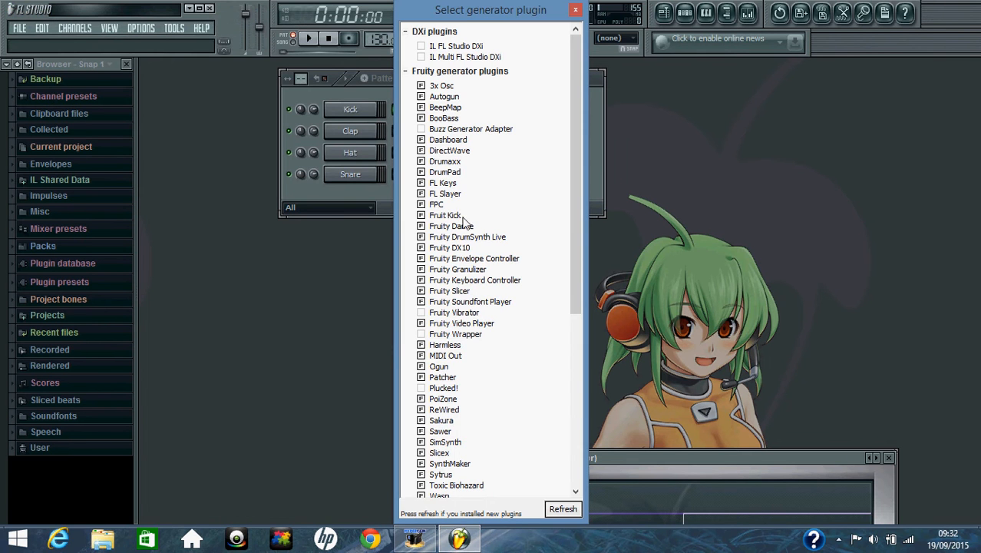
{"action": "left_click", "coordinate": [552, 510]}
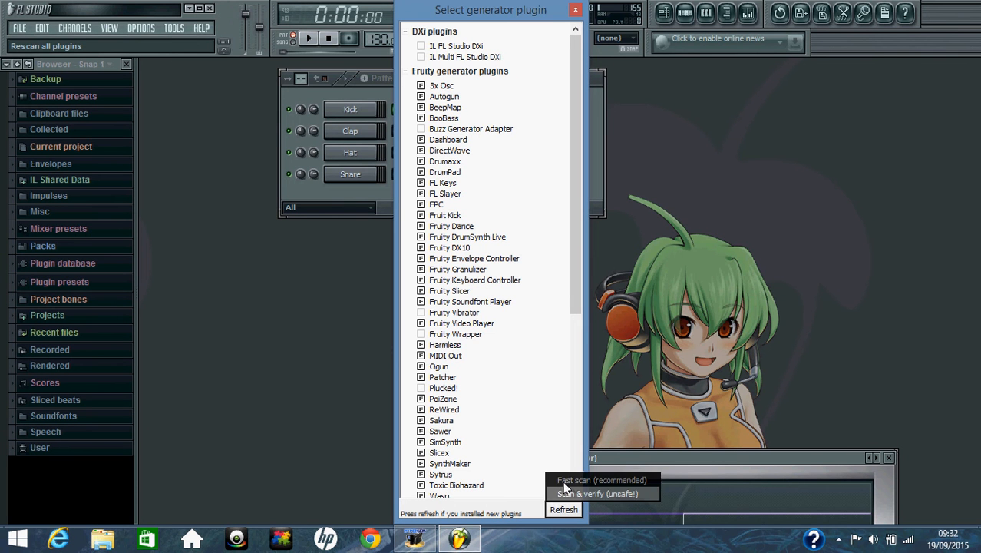
{"action": "left_click", "coordinate": [564, 488]}
- Add a channel with Addictive Drums [64Bit] and move its window up so the drum mixer is fully visible
{"action": "scroll", "coordinate": [526, 393], "scroll_direction": "down", "scroll_amount": 3}
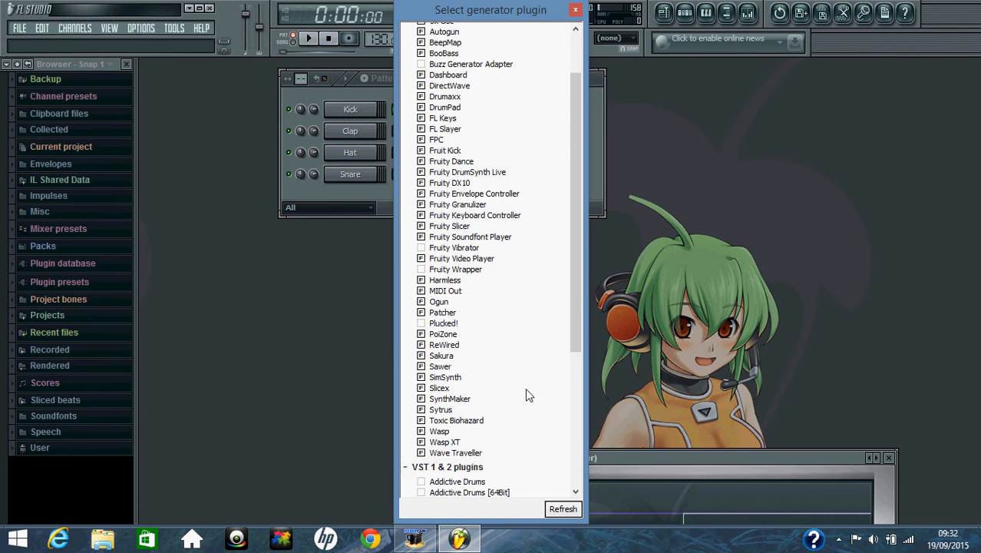
{"action": "scroll", "coordinate": [525, 393], "scroll_direction": "down", "scroll_amount": 4}
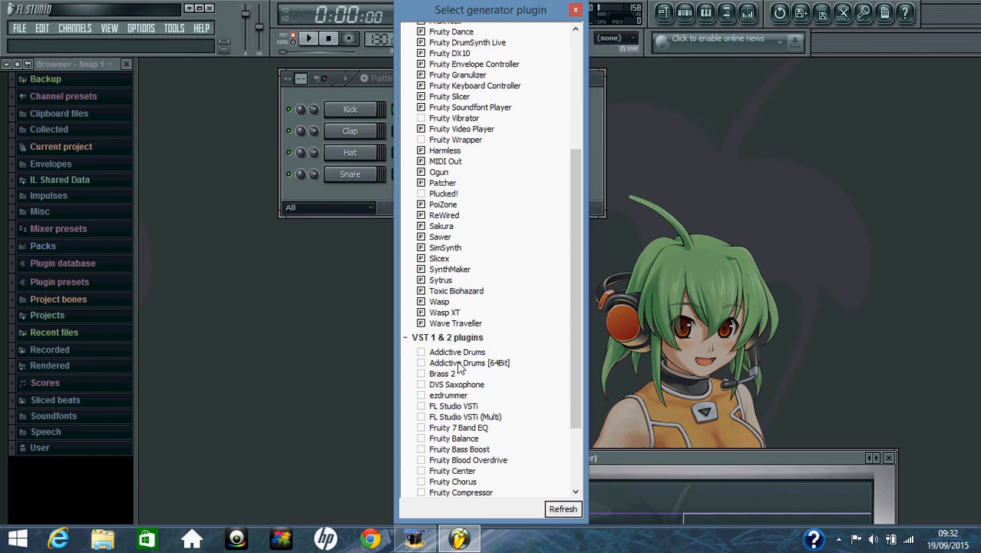
{"action": "double_click", "coordinate": [459, 364]}
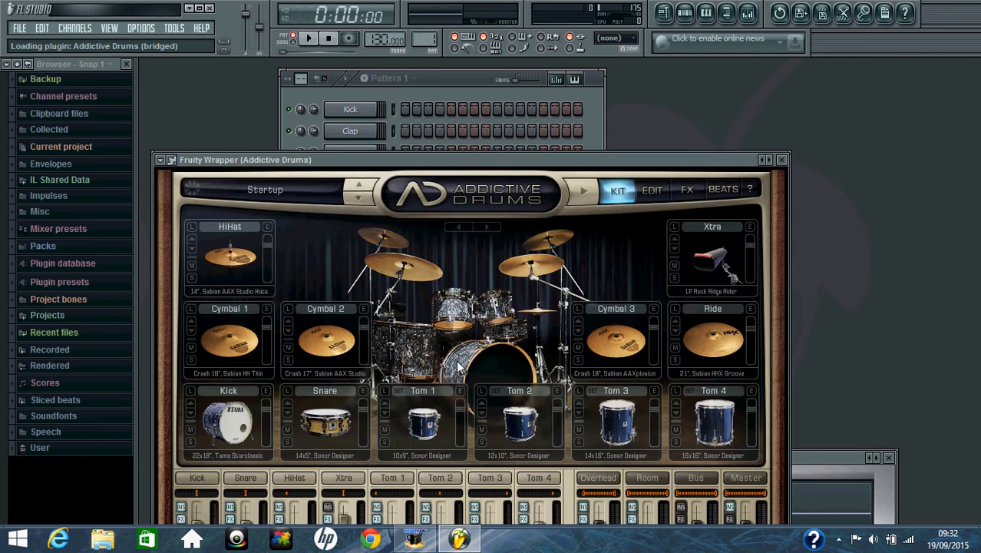
{"action": "left_click_drag", "start_coordinate": [378, 159], "coordinate": [373, 66]}
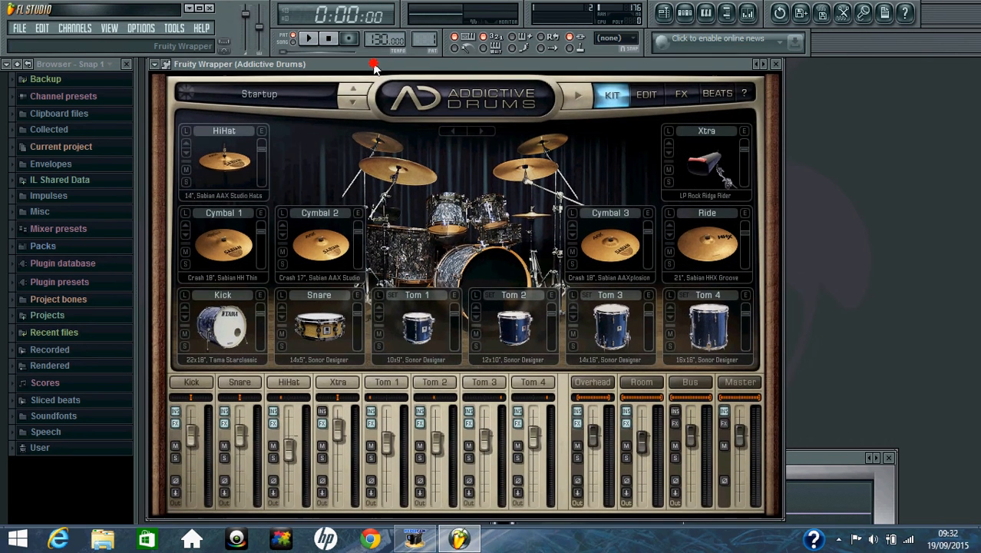
- Audition several Addictive Drums kit pieces, including hi-hat, cymbals and Tom 2, plus the preview beat
{"action": "left_click", "coordinate": [236, 167]}
{"action": "left_click", "coordinate": [326, 250]}
{"action": "left_click", "coordinate": [524, 330]}
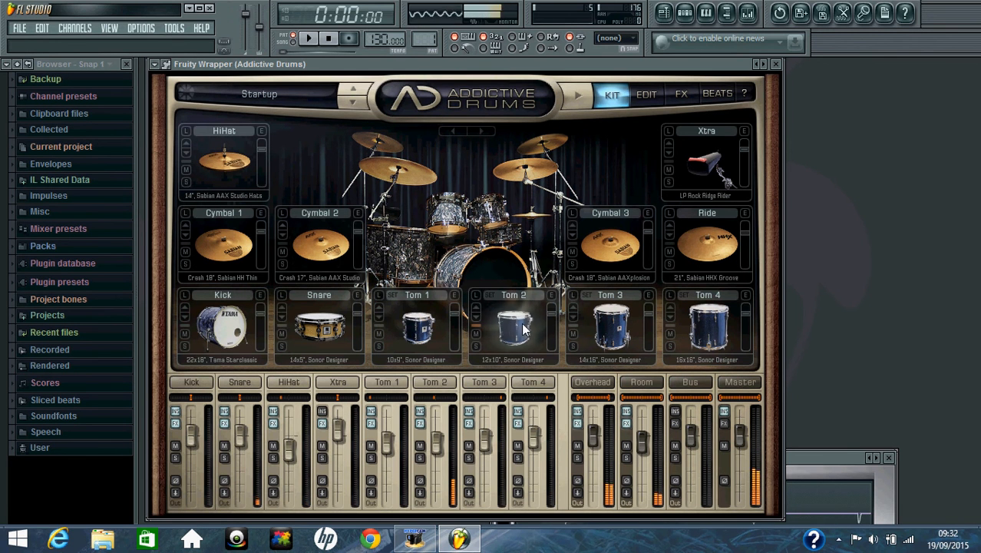
{"action": "left_click", "coordinate": [610, 244]}
{"action": "left_click", "coordinate": [706, 162]}
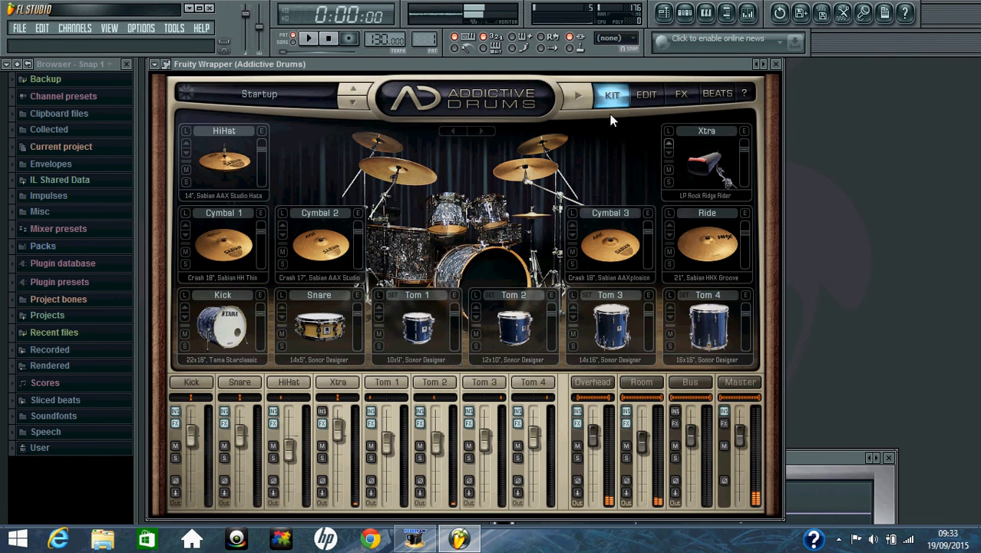
{"action": "left_click", "coordinate": [579, 95]}
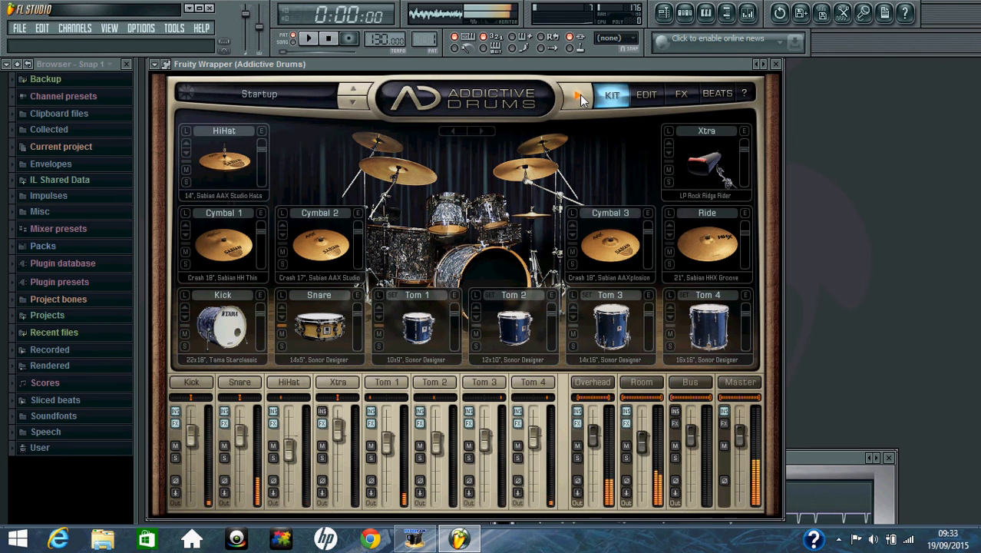
{"action": "left_click", "coordinate": [580, 95]}
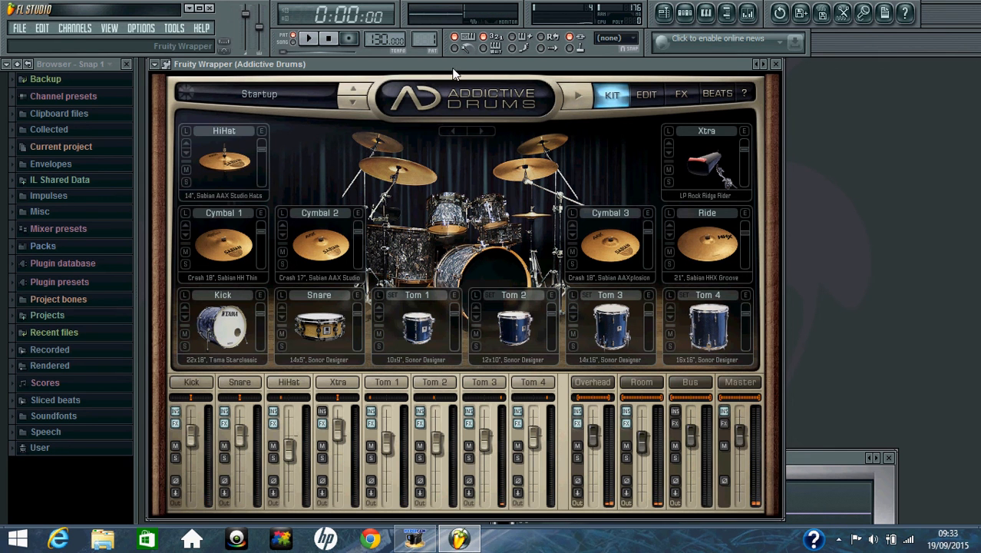
- Raise the Kick channel fader and lower the HiHat channel fader in the Addictive Drums mixer
{"action": "left_click_drag", "start_coordinate": [453, 69], "coordinate": [473, 61]}
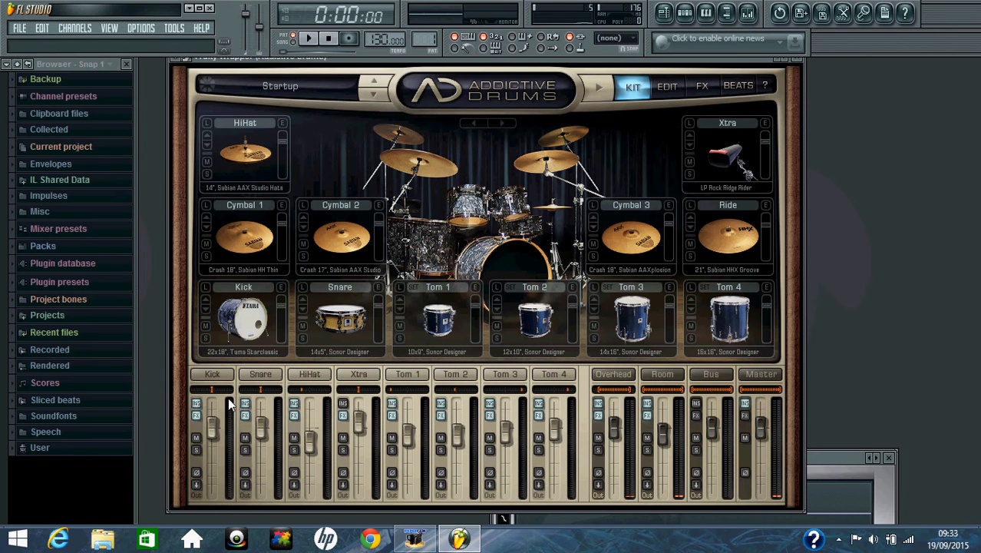
{"action": "left_click_drag", "start_coordinate": [207, 433], "coordinate": [216, 401]}
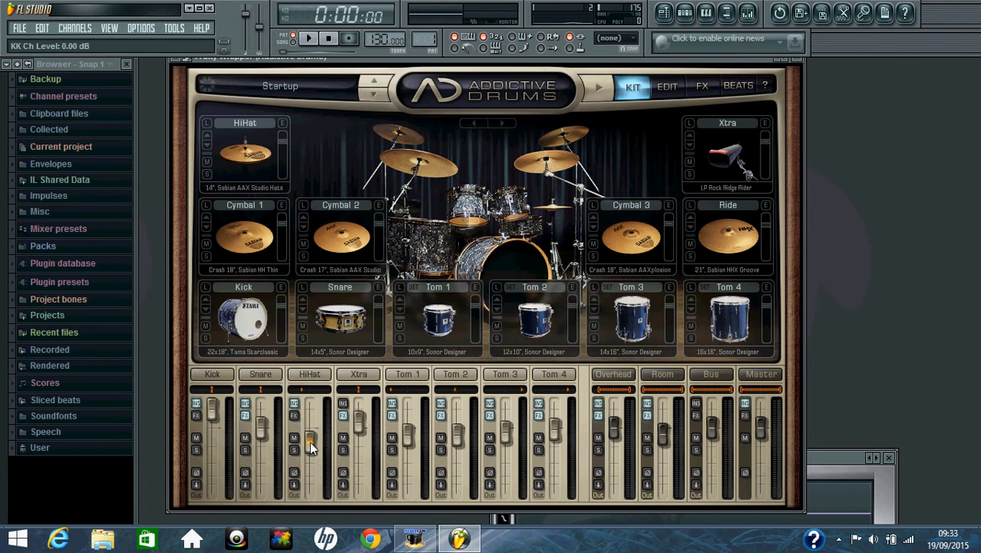
{"action": "left_click_drag", "start_coordinate": [309, 441], "coordinate": [312, 465]}
- Adjust the panning of the Tom 1 and Tom 2 mixer channels and raise both of their faders slightly
{"action": "left_click_drag", "start_coordinate": [391, 393], "coordinate": [396, 394]}
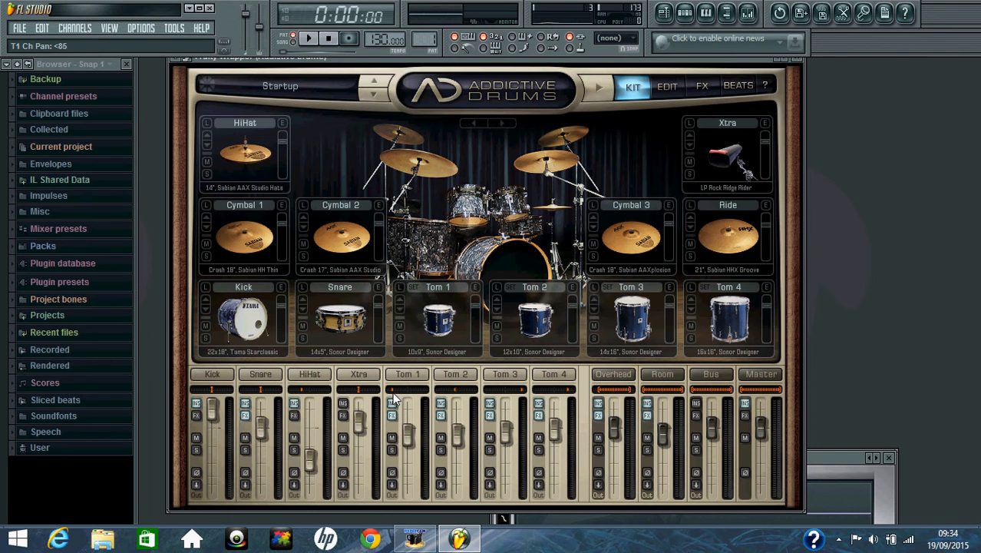
{"action": "left_click", "coordinate": [408, 436]}
{"action": "left_click_drag", "start_coordinate": [449, 390], "coordinate": [445, 395]}
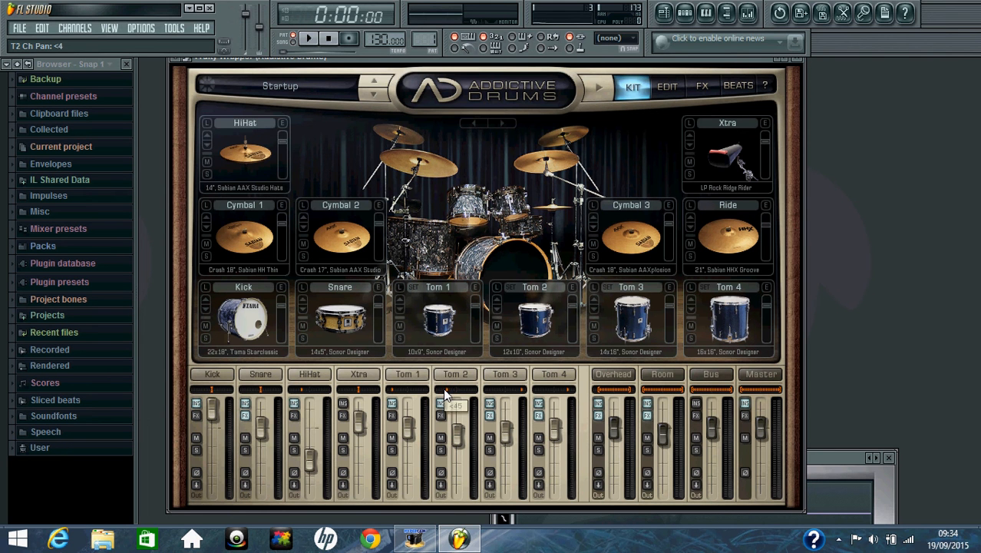
{"action": "left_click", "coordinate": [445, 389]}
{"action": "left_click_drag", "start_coordinate": [447, 392], "coordinate": [443, 393]}
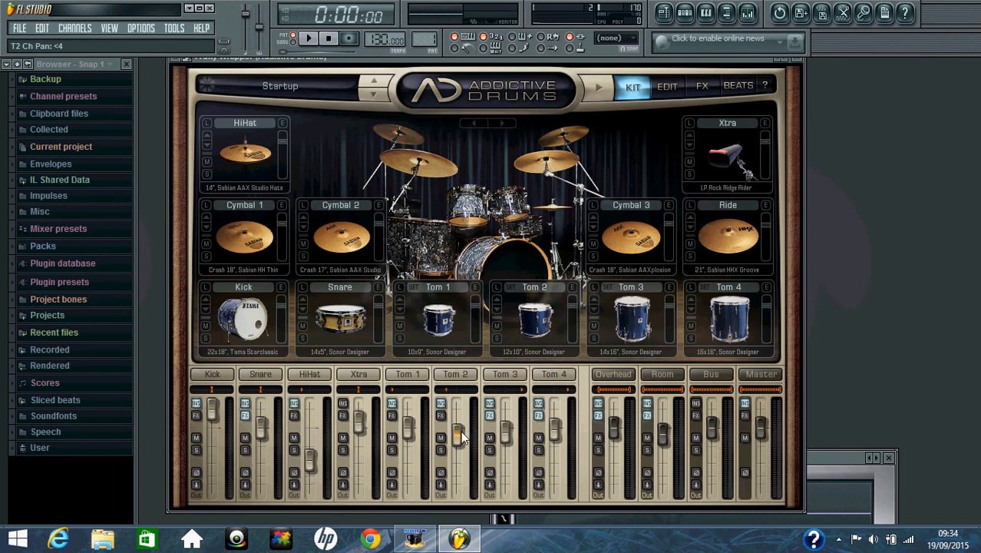
{"action": "left_click_drag", "start_coordinate": [458, 434], "coordinate": [458, 420]}
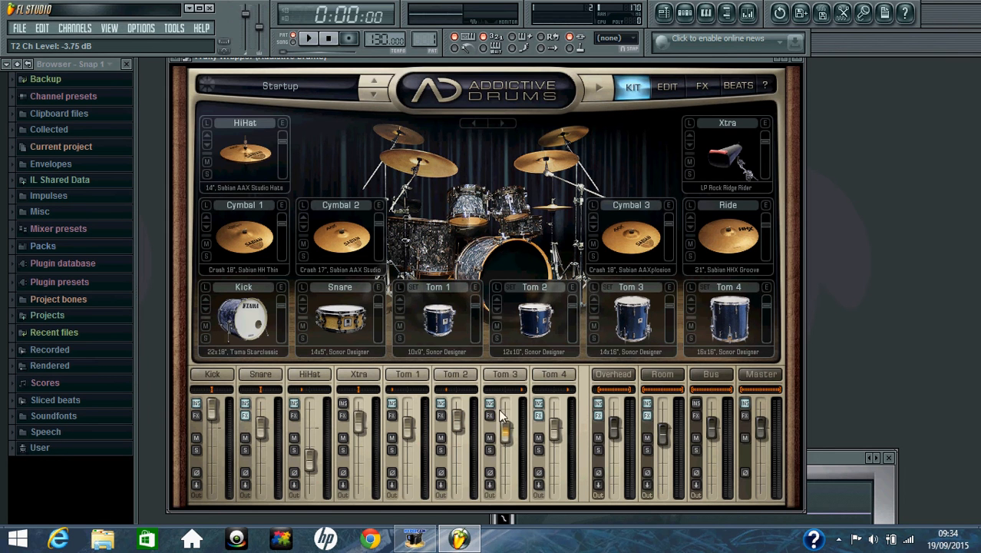
- Pan the Tom 3 channel to the centre, shift Tom 4's pan slightly inward, and fine-tune both faders
{"action": "left_click_drag", "start_coordinate": [519, 390], "coordinate": [499, 391]}
{"action": "left_click_drag", "start_coordinate": [499, 429], "coordinate": [504, 433]}
{"action": "left_click", "coordinate": [567, 392]}
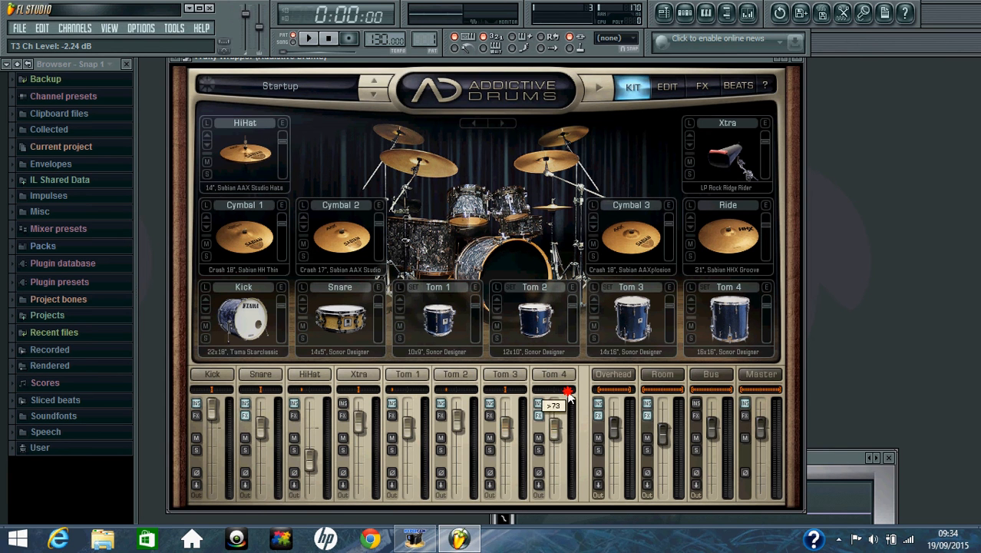
{"action": "left_click_drag", "start_coordinate": [569, 395], "coordinate": [564, 394]}
{"action": "left_click_drag", "start_coordinate": [556, 436], "coordinate": [559, 436]}
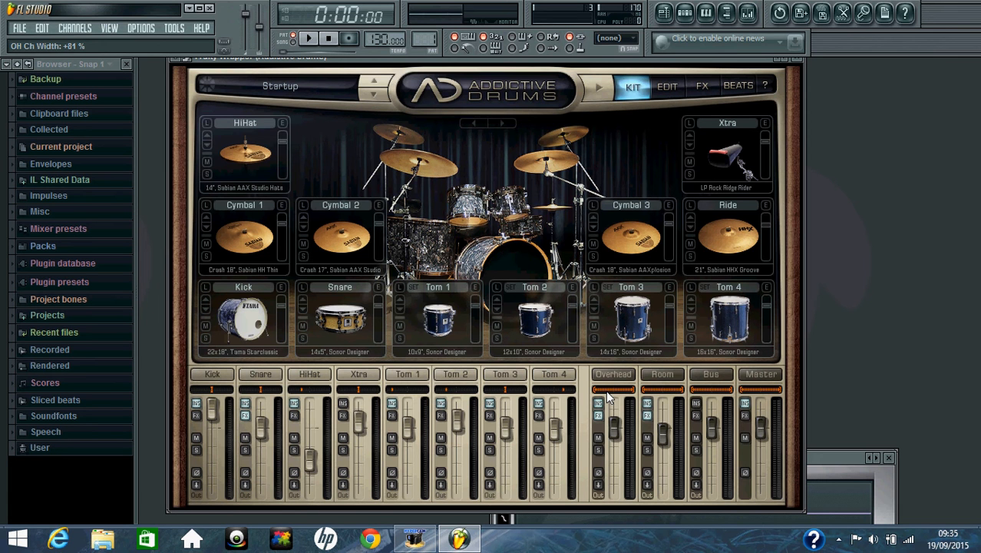
- Lower the Overhead fader to about -16 dB, lower Room, pull Bus to its minimum, and fine-tune the Master level and HiHat pan
{"action": "left_click_drag", "start_coordinate": [615, 433], "coordinate": [617, 462]}
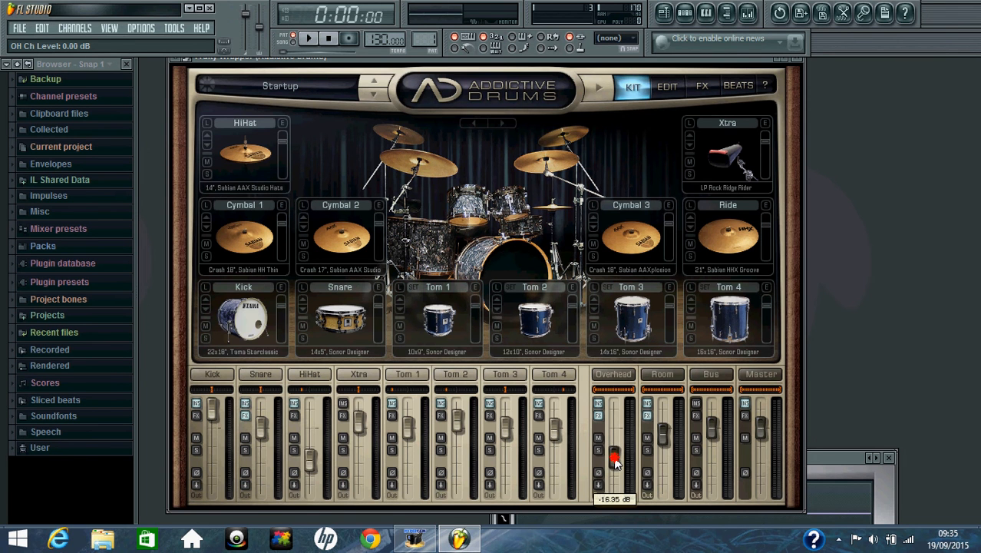
{"action": "left_click_drag", "start_coordinate": [615, 461], "coordinate": [614, 460]}
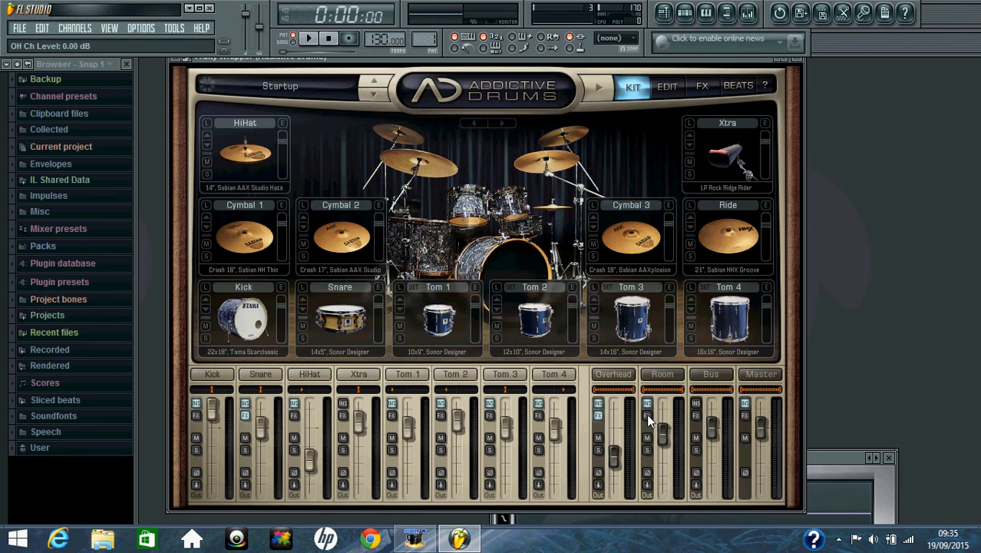
{"action": "left_click_drag", "start_coordinate": [661, 430], "coordinate": [664, 466]}
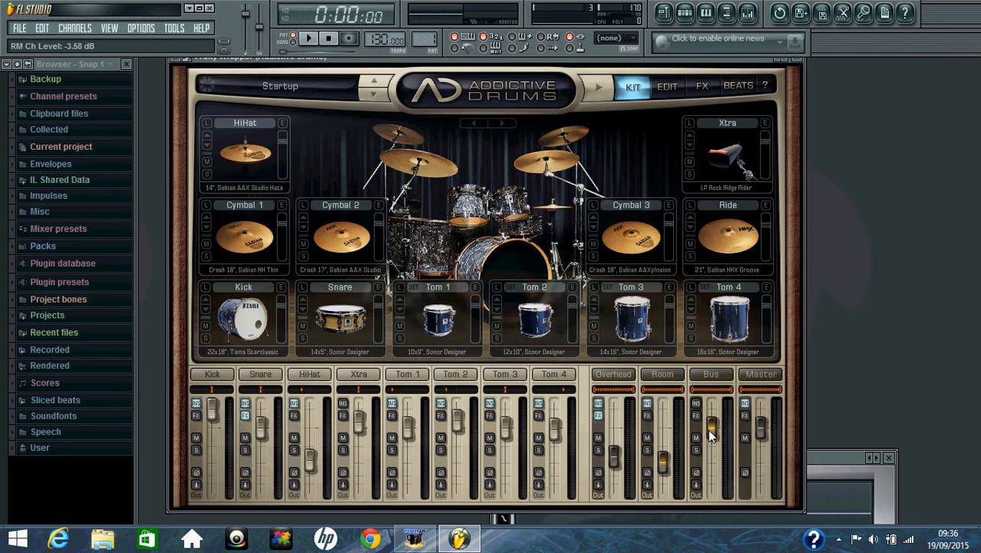
{"action": "left_click_drag", "start_coordinate": [709, 429], "coordinate": [711, 519]}
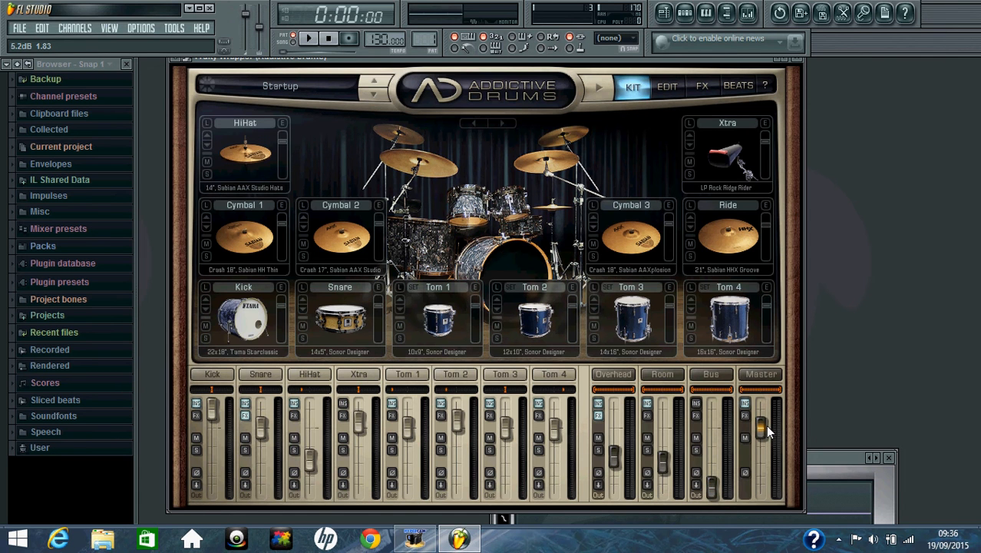
{"action": "left_click_drag", "start_coordinate": [768, 426], "coordinate": [764, 428]}
{"action": "left_click_drag", "start_coordinate": [306, 393], "coordinate": [307, 396]}
- Swap the kick for the 20x16" DW Collector's and the snare for the 14x5.5" Tama Starclassic, lowering both kit-piece levels
{"action": "left_click", "coordinate": [205, 307]}
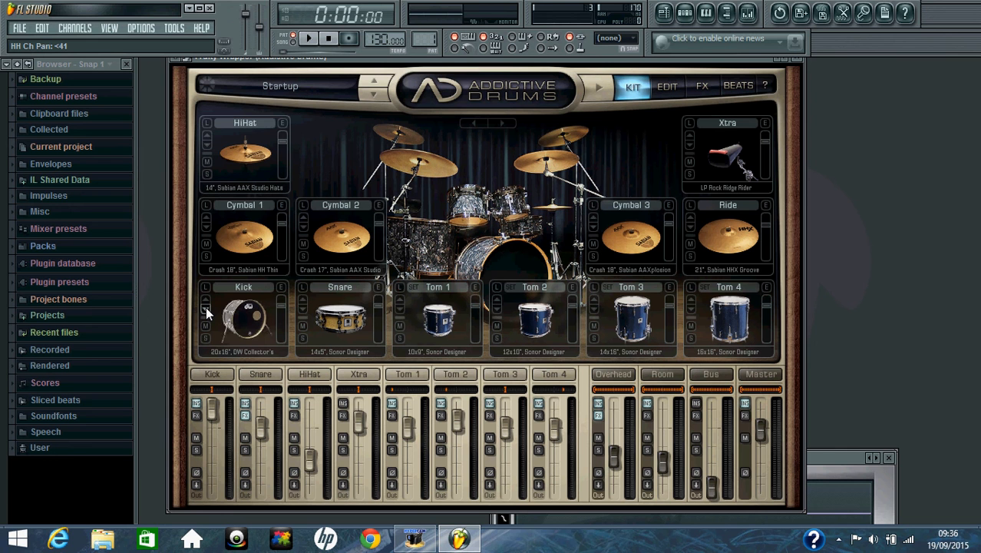
{"action": "left_click_drag", "start_coordinate": [280, 303], "coordinate": [282, 331]}
{"action": "left_click", "coordinate": [303, 311]}
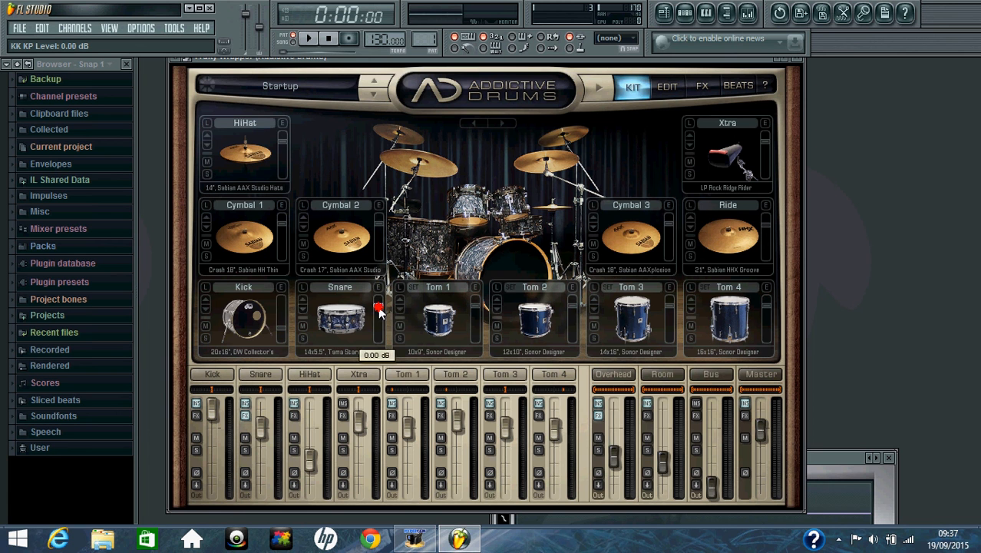
{"action": "left_click_drag", "start_coordinate": [377, 305], "coordinate": [381, 345]}
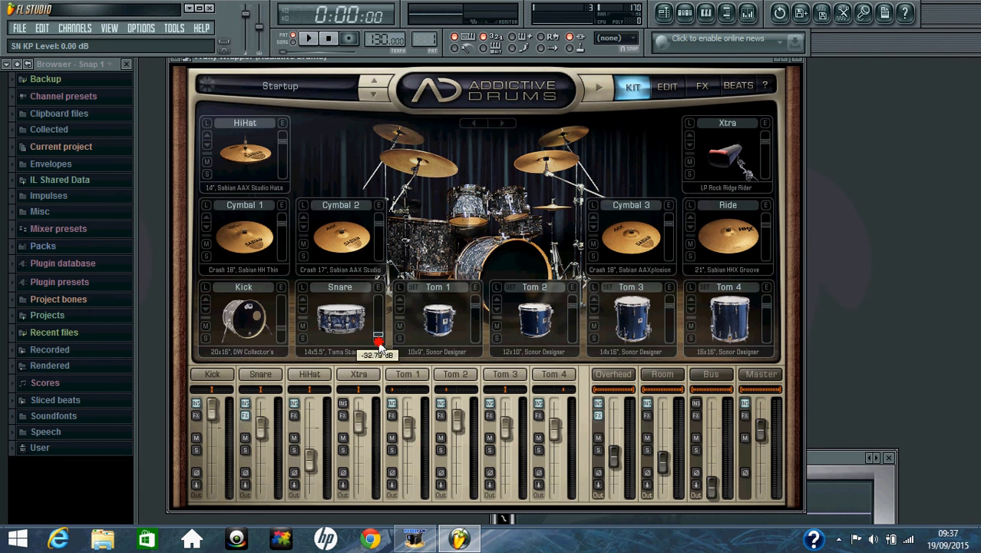
{"action": "left_click_drag", "start_coordinate": [381, 345], "coordinate": [384, 349]}
- Swap Tom 1 for the 8x7" DW Collector's and lower its kit-piece level to about -12.3 dB
{"action": "left_click", "coordinate": [397, 301]}
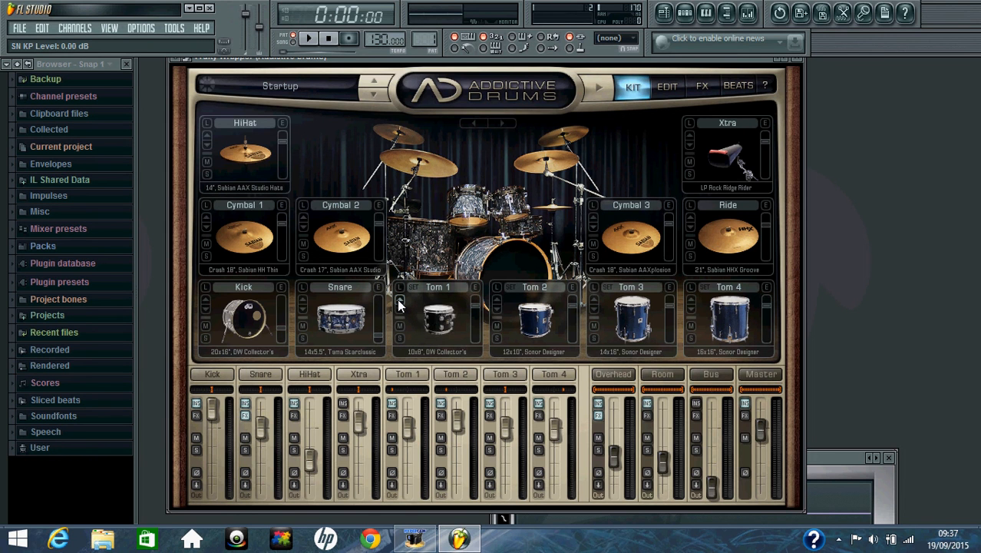
{"action": "left_click", "coordinate": [397, 300]}
{"action": "mouse_move", "coordinate": [475, 308]}
{"action": "scroll", "coordinate": [476, 309], "scroll_direction": "down", "scroll_amount": 1}
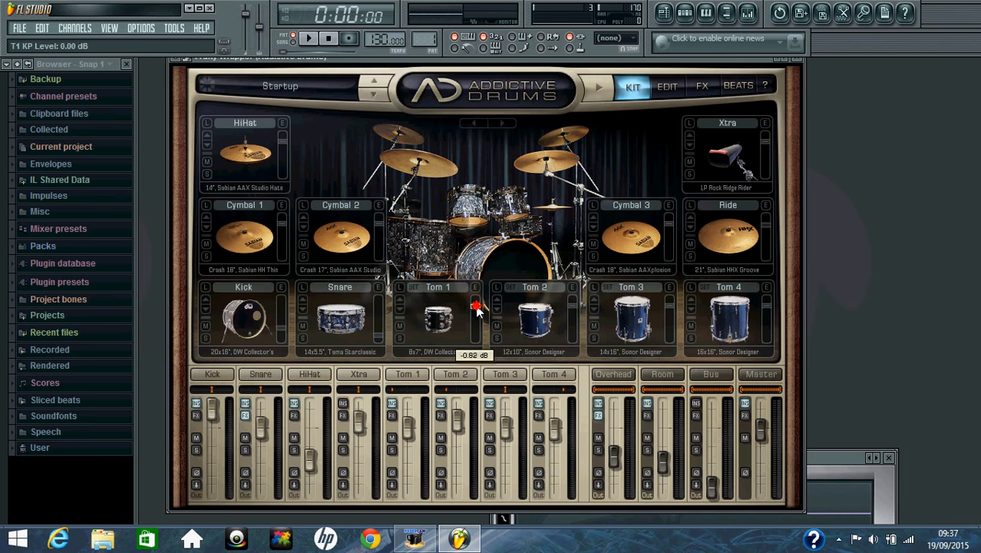
{"action": "left_click_drag", "start_coordinate": [477, 307], "coordinate": [477, 318]}
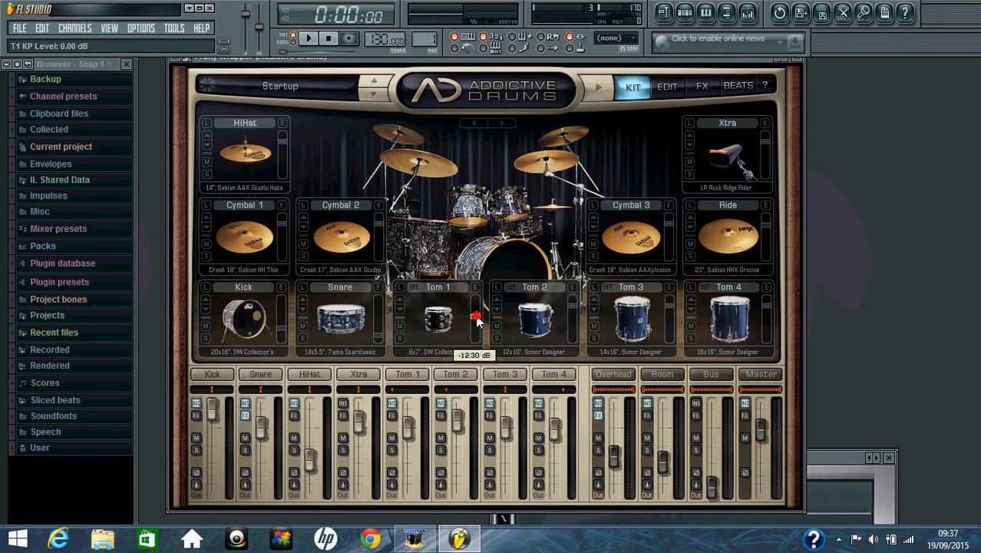
- Swap Tom 2 for the 10x8" DW Collector's and lower its kit-piece level
{"action": "scroll", "coordinate": [477, 321], "scroll_direction": "up", "scroll_amount": 2}
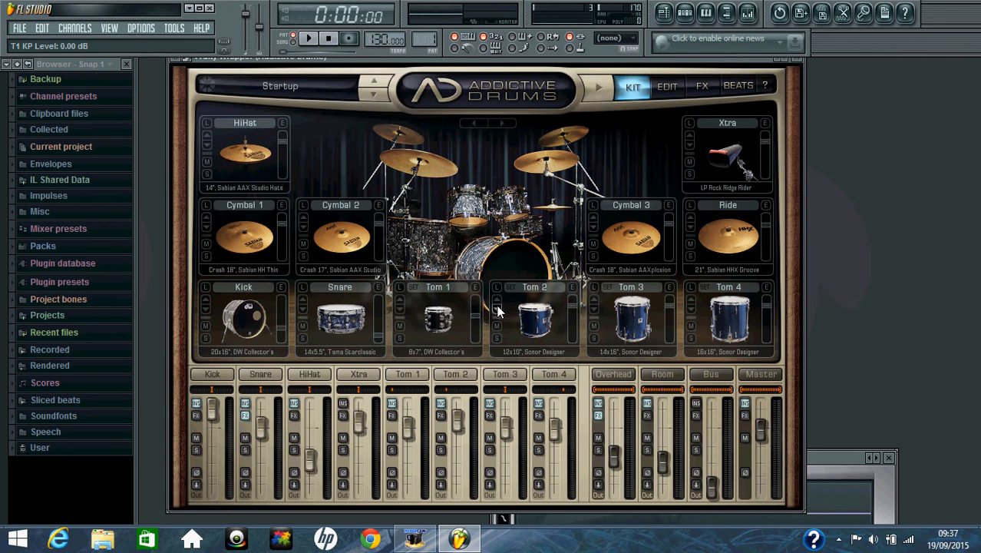
{"action": "left_click", "coordinate": [496, 310]}
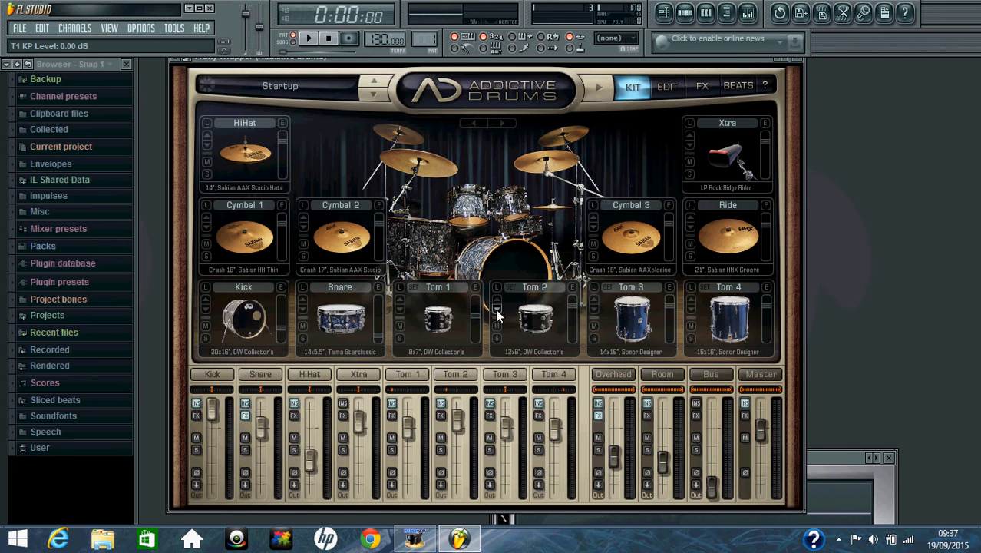
{"action": "left_click", "coordinate": [496, 310]}
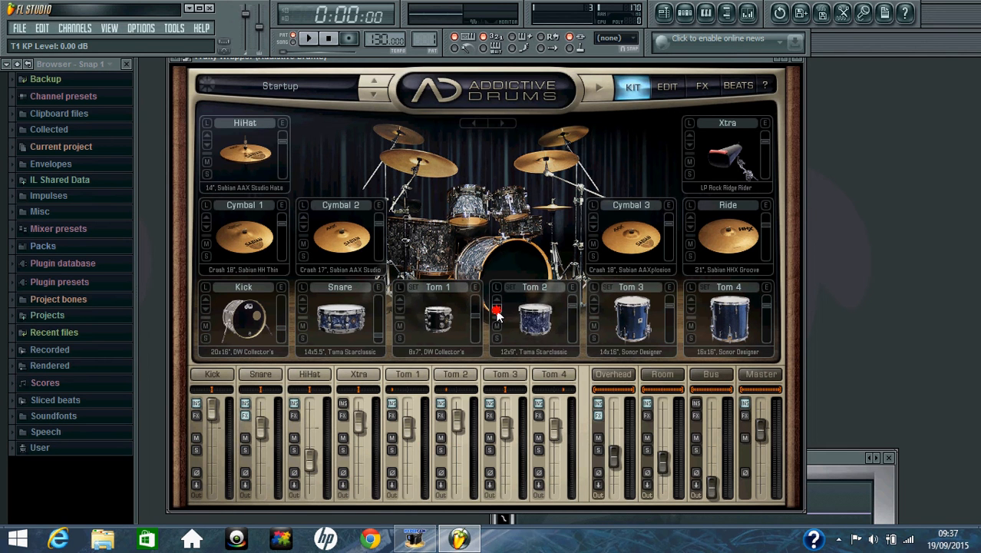
{"action": "left_click", "coordinate": [497, 310]}
{"action": "left_click", "coordinate": [496, 310]}
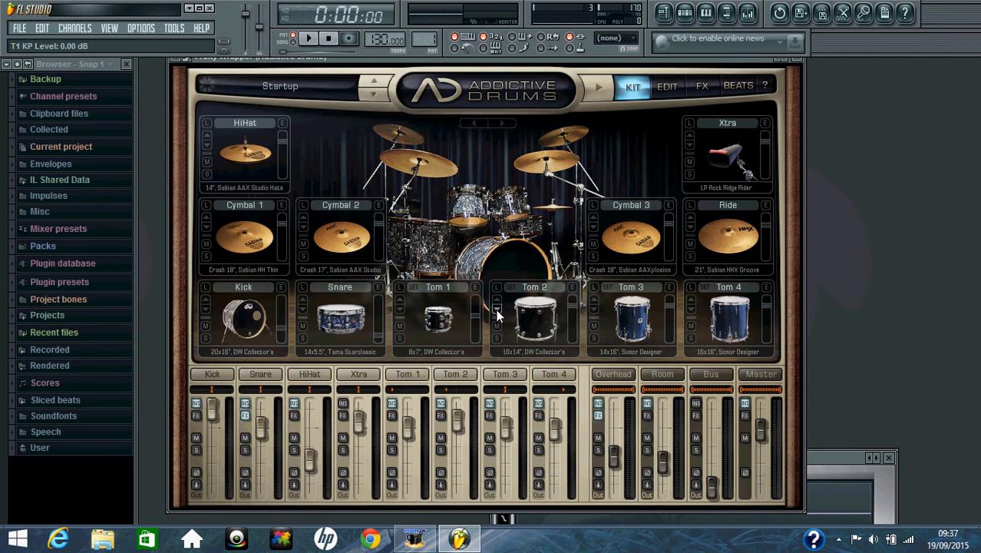
{"action": "left_click", "coordinate": [497, 304]}
{"action": "left_click", "coordinate": [498, 305]}
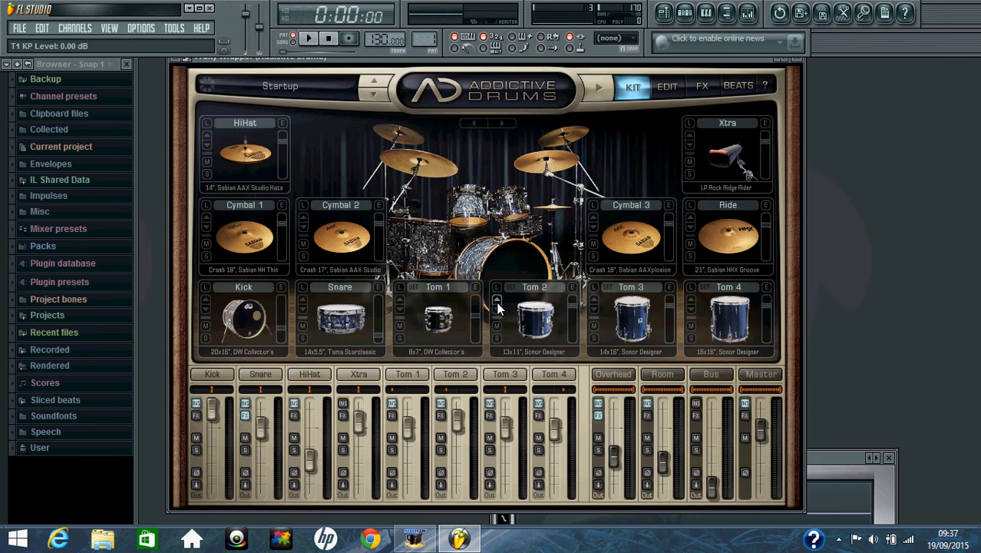
{"action": "left_click", "coordinate": [497, 305]}
{"action": "left_click", "coordinate": [497, 305]}
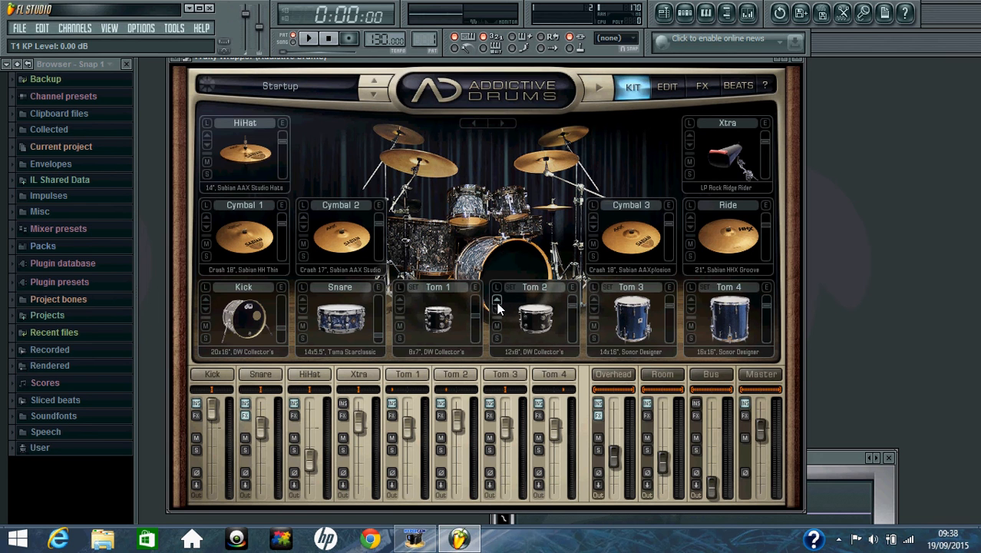
{"action": "left_click", "coordinate": [498, 305]}
{"action": "left_click", "coordinate": [497, 305]}
{"action": "left_click", "coordinate": [497, 305]}
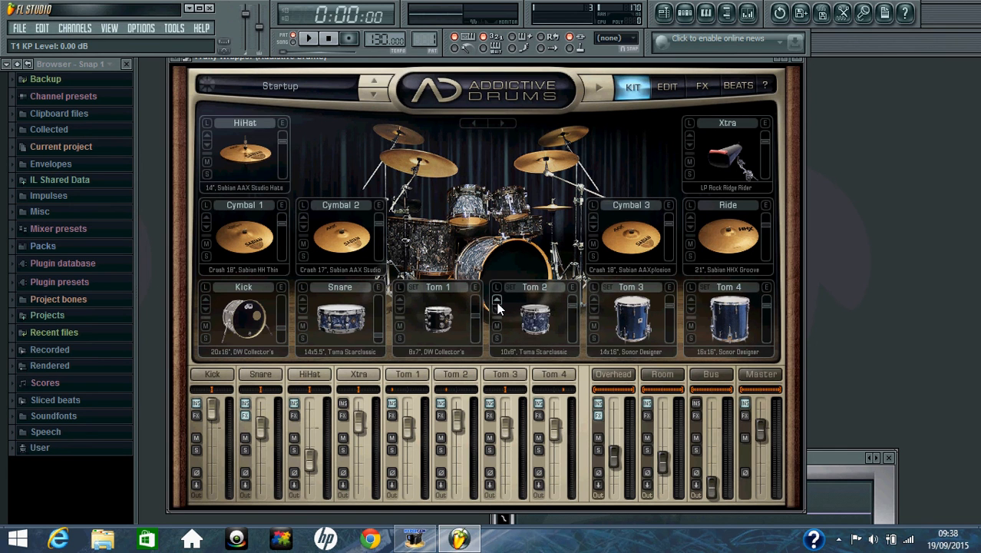
{"action": "left_click", "coordinate": [498, 304]}
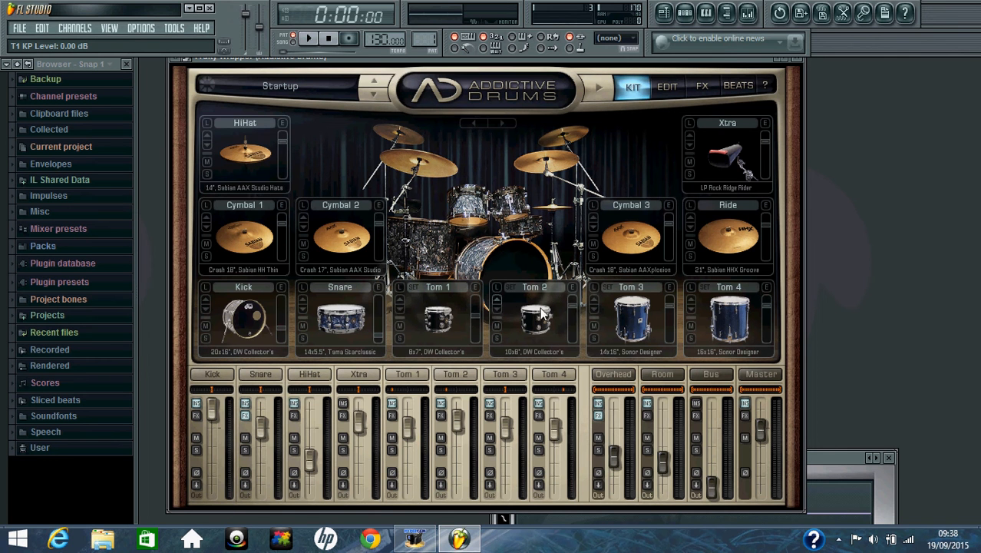
{"action": "mouse_move", "coordinate": [569, 314]}
{"action": "left_click_drag", "start_coordinate": [569, 315], "coordinate": [570, 311]}
- Swap Tom 3 for the 14x11" and Tom 4 for the 16x14" DW Collector's, lowering both kit-piece levels
{"action": "left_click", "coordinate": [593, 301]}
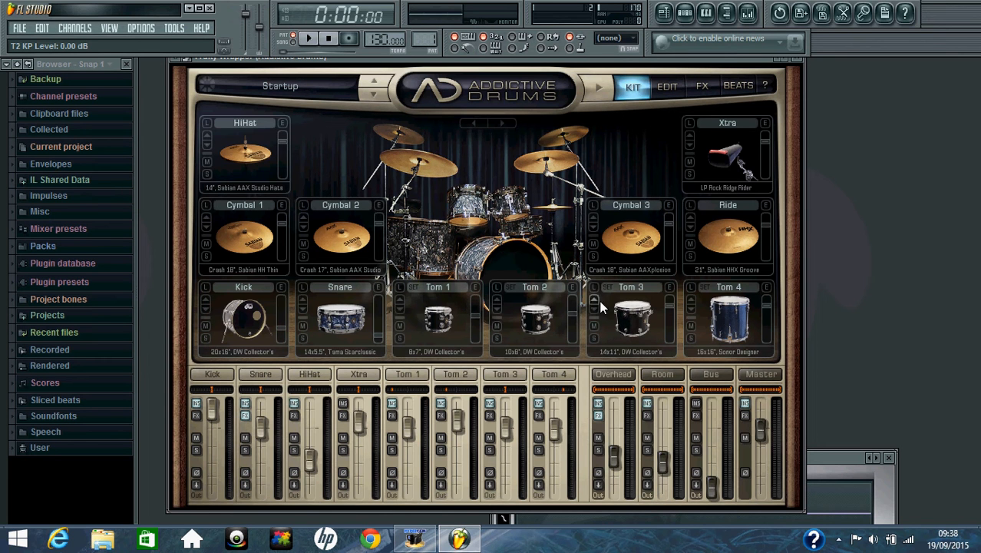
{"action": "left_click_drag", "start_coordinate": [669, 304], "coordinate": [671, 317]}
{"action": "left_click_drag", "start_coordinate": [765, 305], "coordinate": [765, 312]}
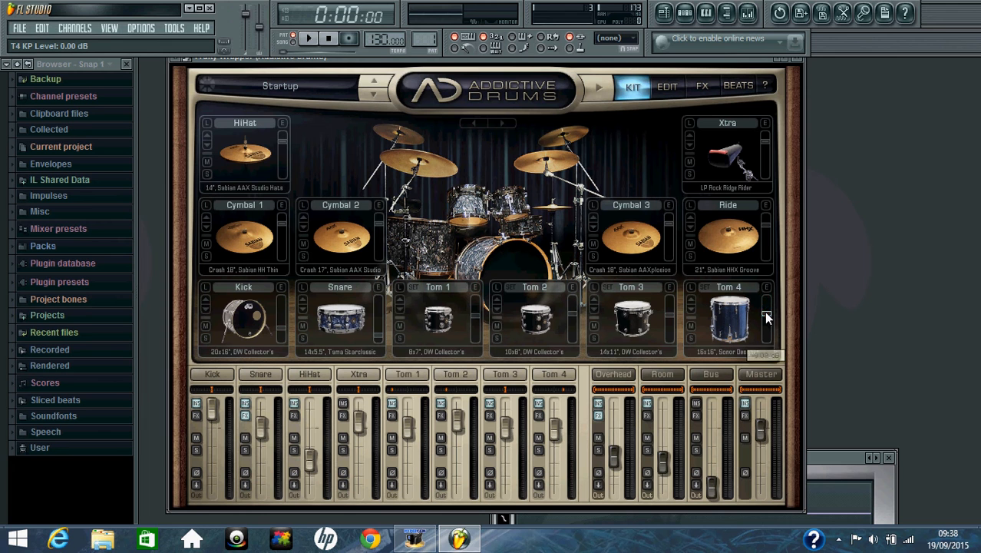
{"action": "left_click", "coordinate": [691, 298]}
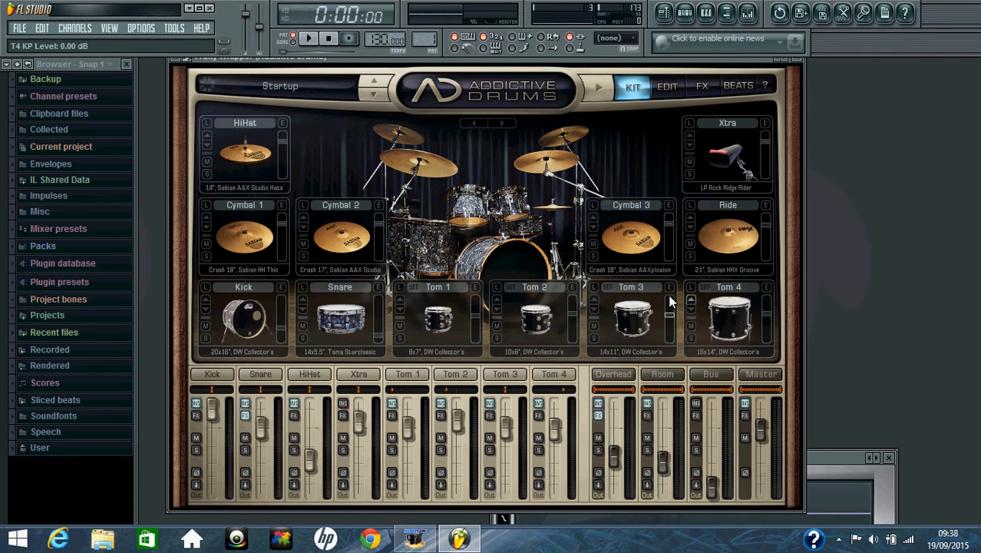
- Swap Cymbal 1 for the 22" Paiste Dark China and lower its kit-piece level
{"action": "left_click", "coordinate": [205, 227]}
{"action": "left_click", "coordinate": [204, 227]}
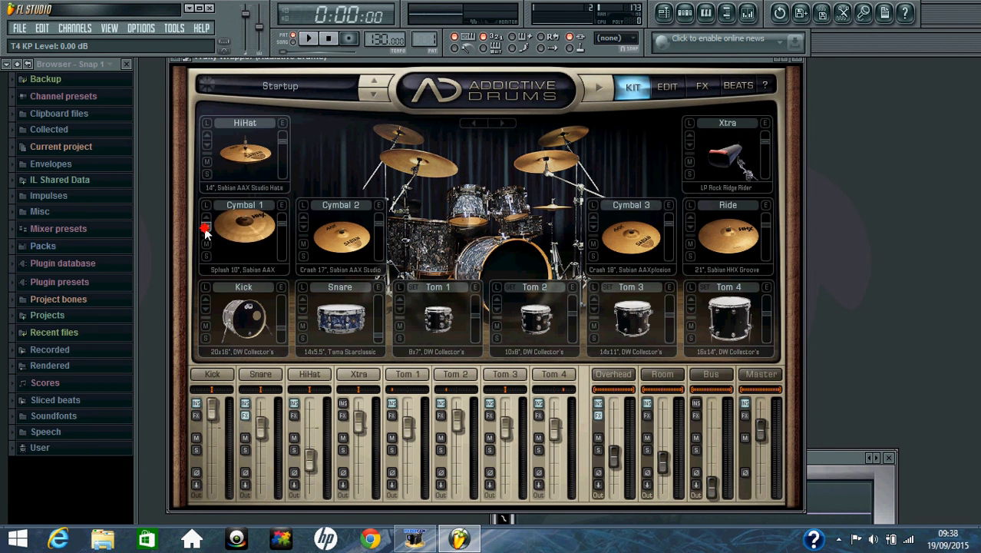
{"action": "left_click", "coordinate": [205, 227]}
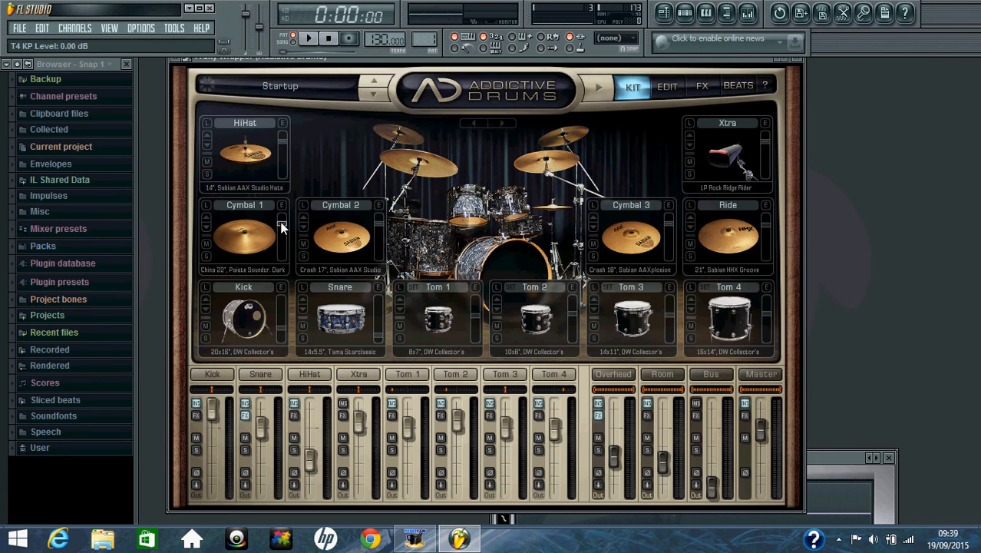
{"action": "left_click_drag", "start_coordinate": [282, 227], "coordinate": [281, 238]}
- Swap Cymbal 2 for the 10" Sabian HHX Legacy splash and lower its kit-piece level slightly
{"action": "left_click", "coordinate": [303, 228]}
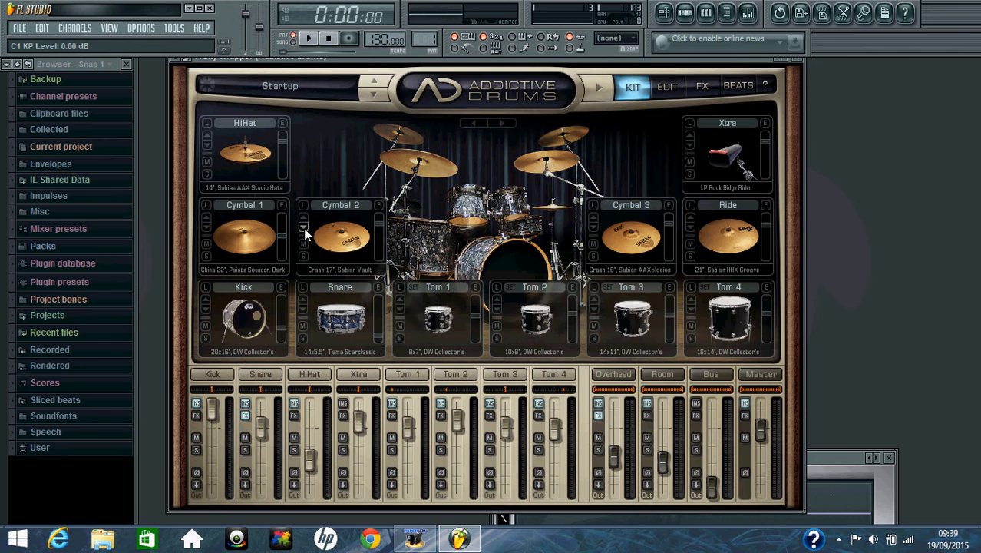
{"action": "left_click", "coordinate": [303, 228]}
{"action": "left_click", "coordinate": [303, 228]}
{"action": "left_click", "coordinate": [303, 228]}
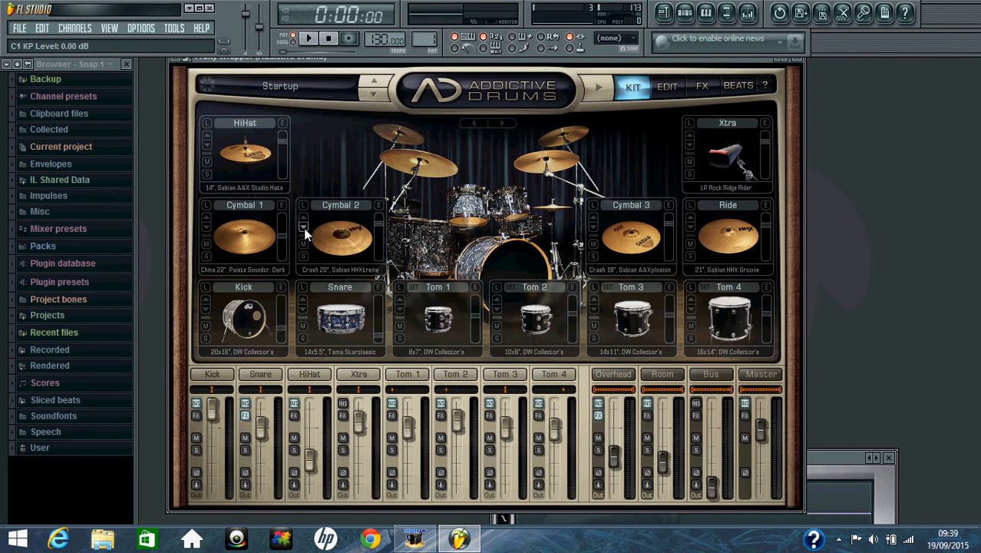
{"action": "left_click", "coordinate": [303, 228]}
{"action": "left_click", "coordinate": [303, 228]}
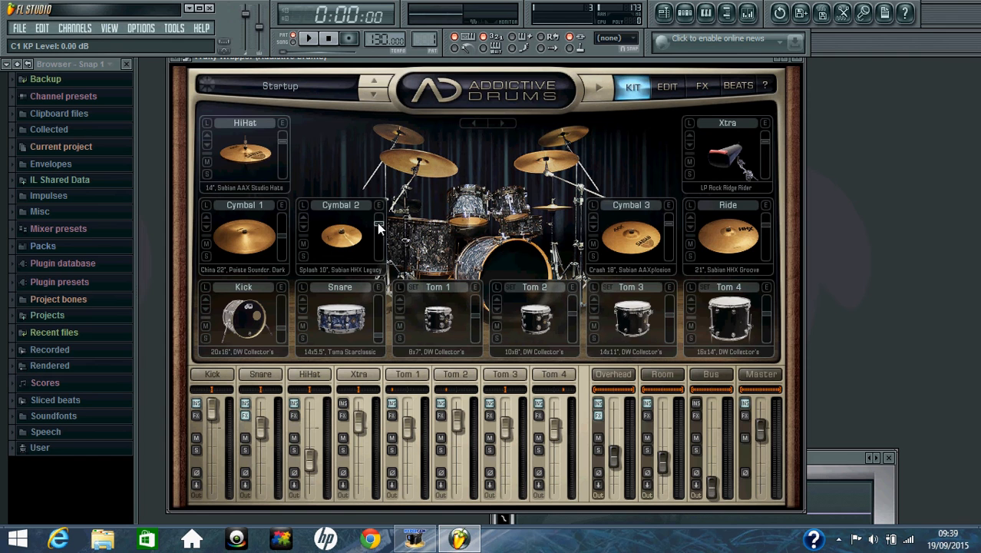
{"action": "mouse_move", "coordinate": [377, 227]}
{"action": "left_mouse_down"}
{"action": "mouse_move", "coordinate": [377, 238]}
{"action": "mouse_move", "coordinate": [375, 228]}
{"action": "left_mouse_up"}
- Swap Cymbal 3 for the 20" Sabian HHXtreme crash and lower the kit-piece levels of Cymbal 3 and the Ride
{"action": "left_click", "coordinate": [595, 228]}
{"action": "left_click", "coordinate": [595, 228]}
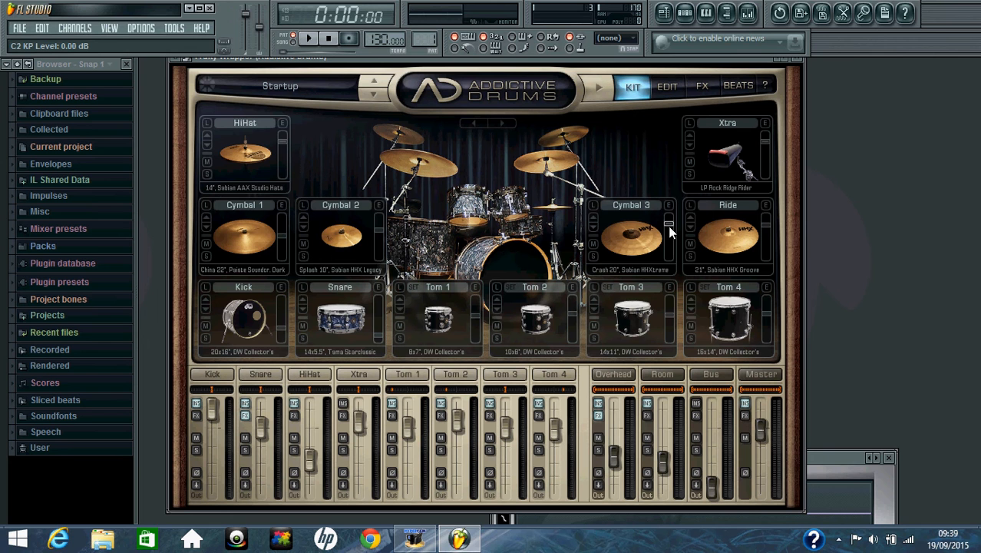
{"action": "left_click_drag", "start_coordinate": [667, 225], "coordinate": [667, 243]}
{"action": "left_click_drag", "start_coordinate": [764, 222], "coordinate": [767, 231]}
- Swap the HiHat for the 15" Sabian HH Hihat, lower its kit-piece level, and set the Xtra piece to none
{"action": "left_click", "coordinate": [207, 136]}
{"action": "left_click", "coordinate": [207, 145]}
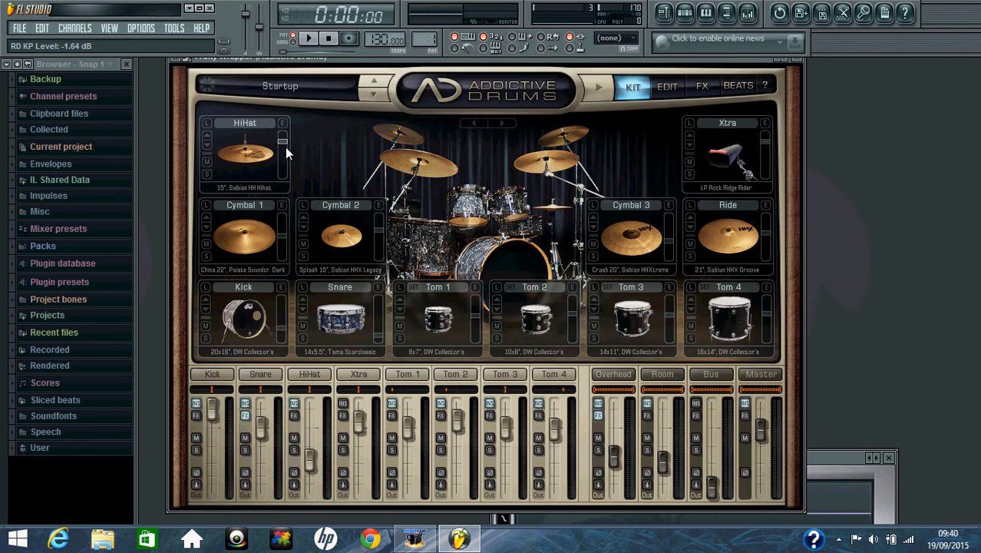
{"action": "left_click_drag", "start_coordinate": [284, 147], "coordinate": [281, 155]}
{"action": "left_click", "coordinate": [689, 145]}
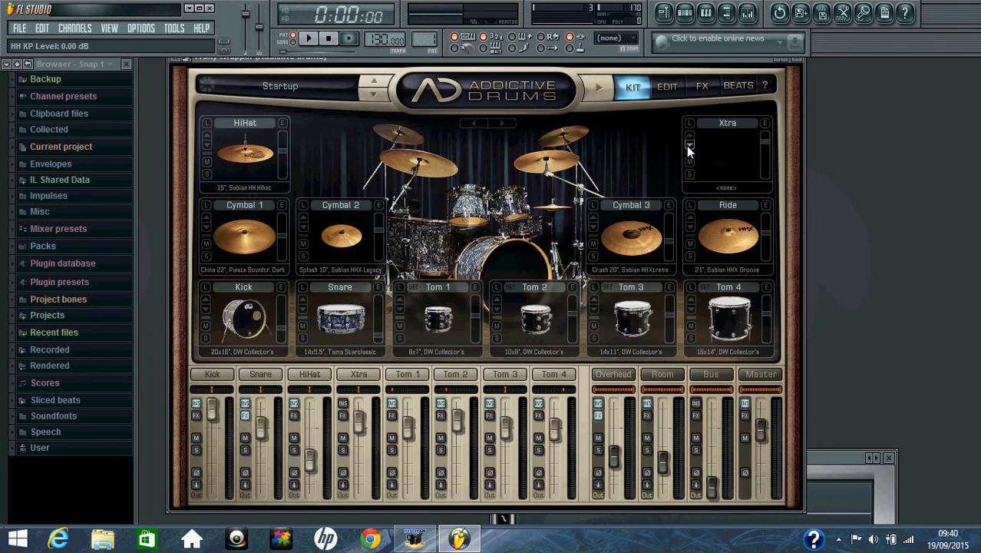
- Open the kick for editing, narrow its Overhead pan to the centre, and adjust its Overhead and Room levels
{"action": "left_click", "coordinate": [281, 288]}
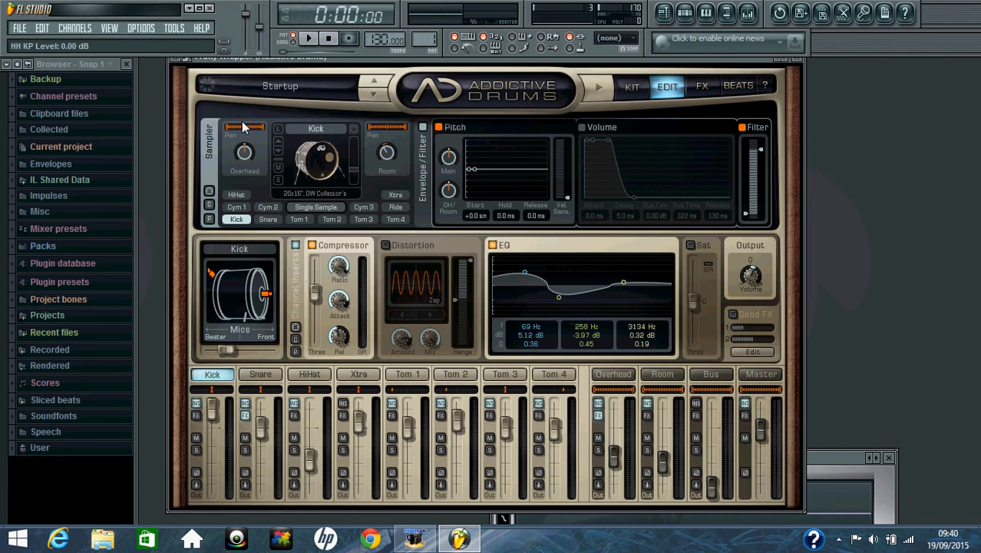
{"action": "left_click_drag", "start_coordinate": [243, 126], "coordinate": [246, 132]}
{"action": "left_click_drag", "start_coordinate": [247, 149], "coordinate": [243, 291]}
{"action": "left_click_drag", "start_coordinate": [386, 153], "coordinate": [379, 221]}
- Enable the kick's volume envelope with decay 10.5 ms, sustain time 0.0 ms and release 95.4 ms
{"action": "left_click", "coordinate": [581, 127]}
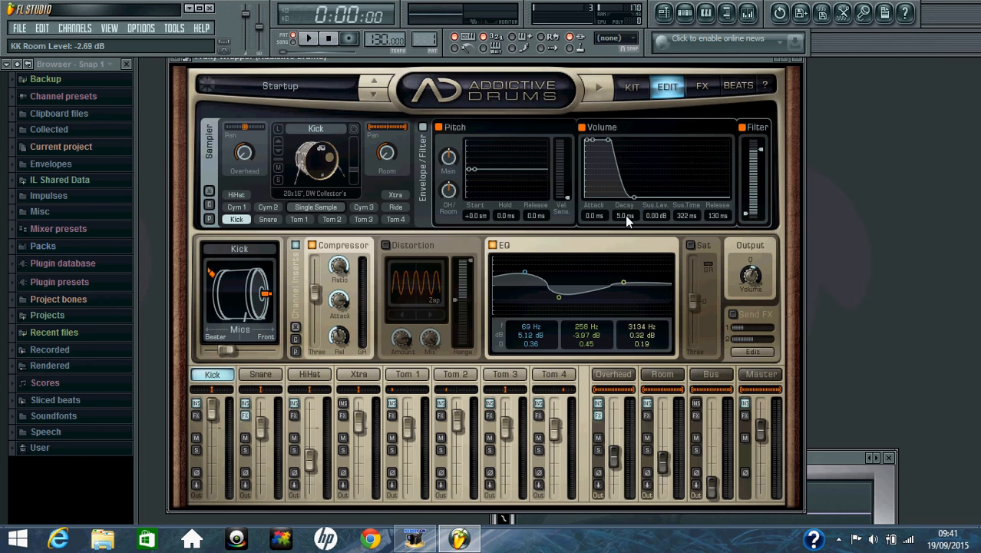
{"action": "left_click_drag", "start_coordinate": [626, 211], "coordinate": [624, 197]}
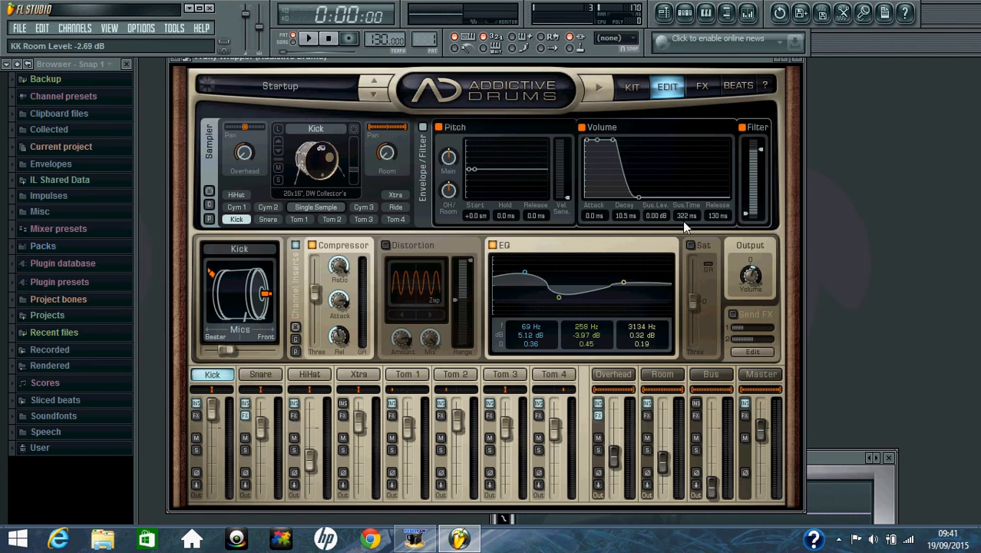
{"action": "left_click_drag", "start_coordinate": [681, 217], "coordinate": [685, 290]}
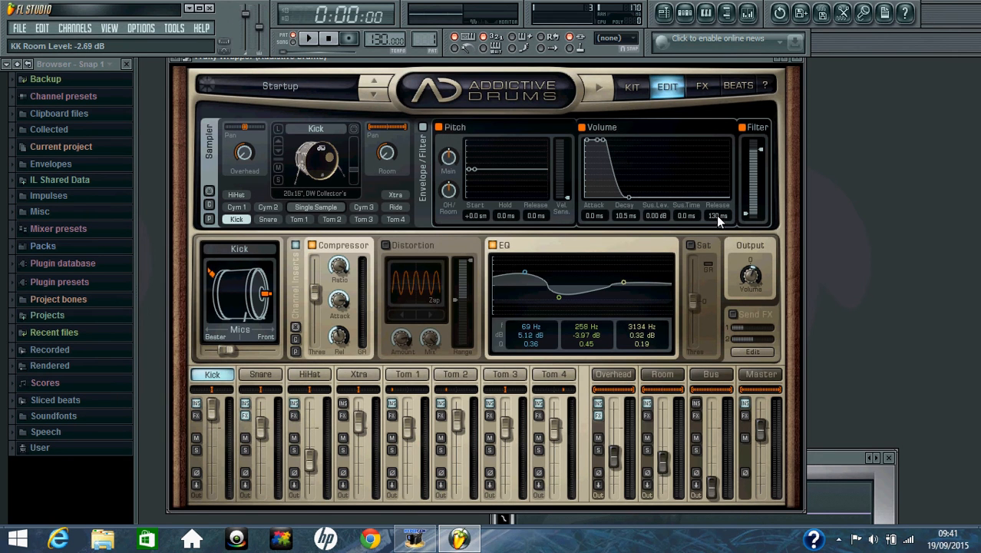
{"action": "left_click_drag", "start_coordinate": [716, 215], "coordinate": [715, 224]}
- Lower both limits of the kick's filter and move its mic balance fully to Front
{"action": "left_click_drag", "start_coordinate": [743, 217], "coordinate": [745, 231]}
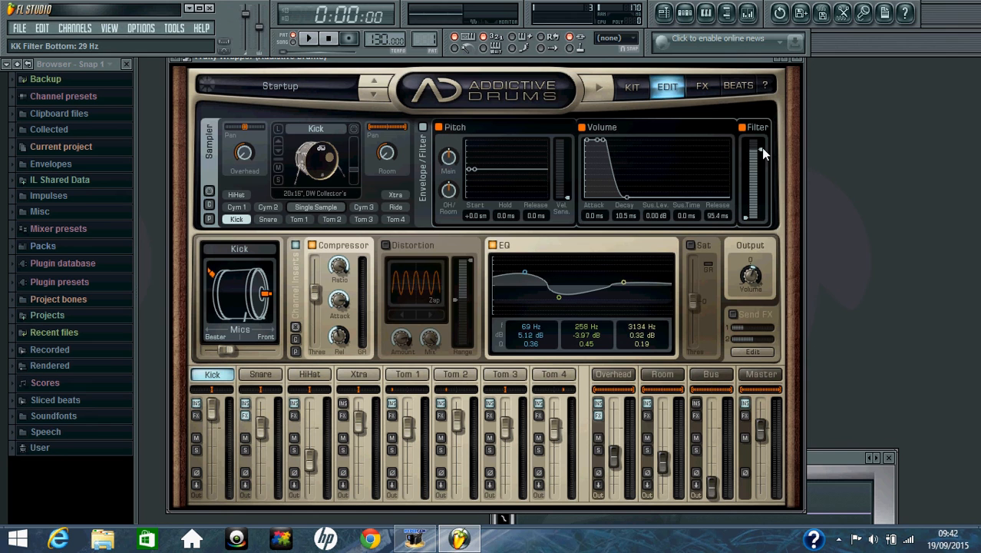
{"action": "left_click_drag", "start_coordinate": [762, 153], "coordinate": [759, 158]}
{"action": "left_click_drag", "start_coordinate": [225, 351], "coordinate": [291, 368]}
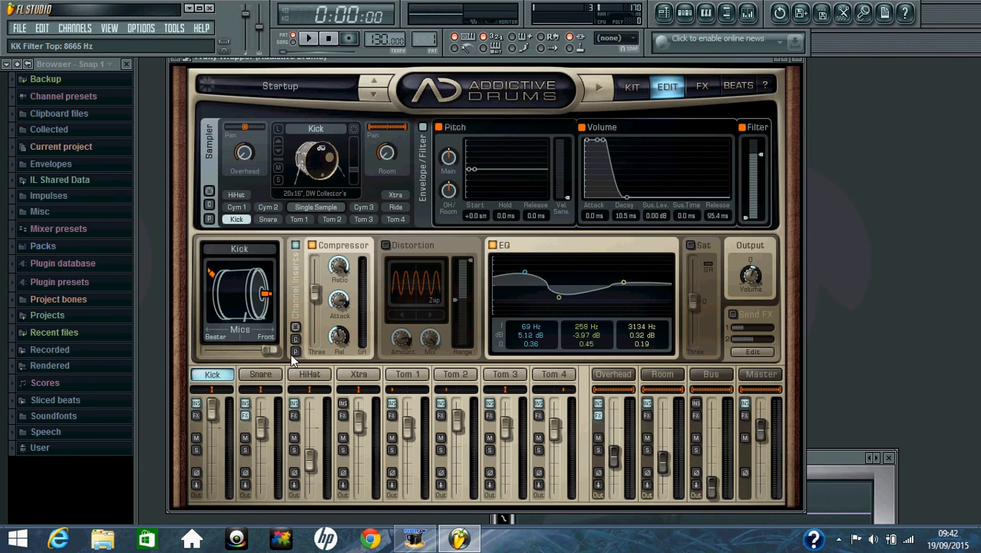
- Turn off the kick's compressor and set its low EQ band to 37 Hz, 24.00 dB and Q 0.45
{"action": "left_click", "coordinate": [313, 245]}
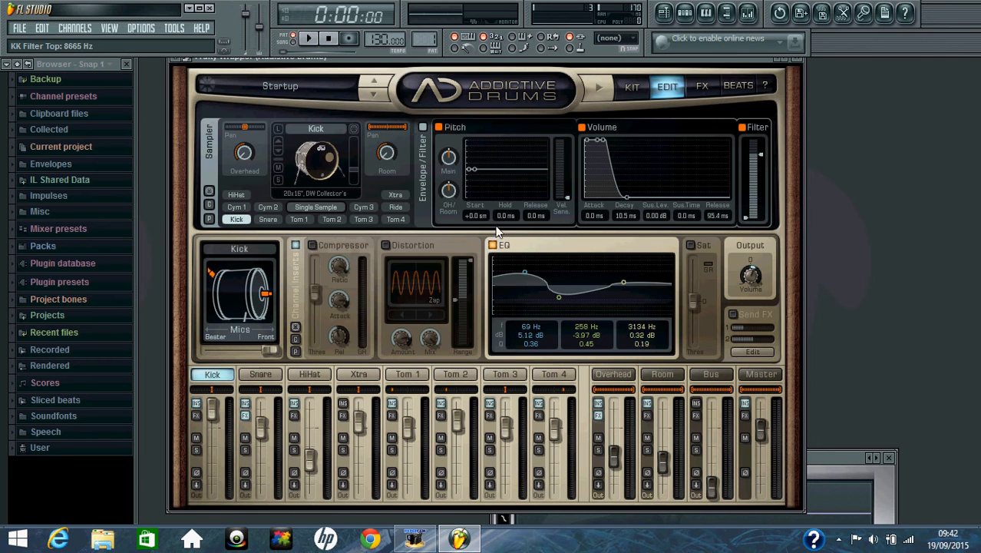
{"action": "left_click", "coordinate": [528, 327]}
{"action": "left_click_drag", "start_coordinate": [528, 332], "coordinate": [528, 283]}
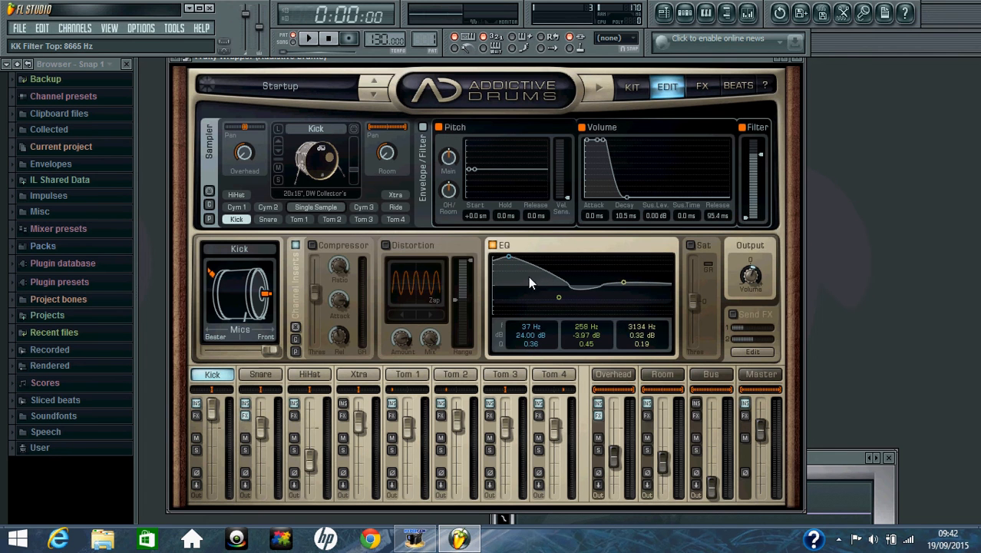
{"action": "left_click", "coordinate": [530, 345]}
{"action": "mouse_move", "coordinate": [532, 349]}
{"action": "left_mouse_down"}
{"action": "mouse_move", "coordinate": [529, 338]}
{"action": "mouse_move", "coordinate": [532, 349]}
{"action": "left_mouse_up"}
- Set the kick's middle EQ band to 1222 Hz with a gain of 12.91 dB
{"action": "left_click_drag", "start_coordinate": [583, 332], "coordinate": [579, 298]}
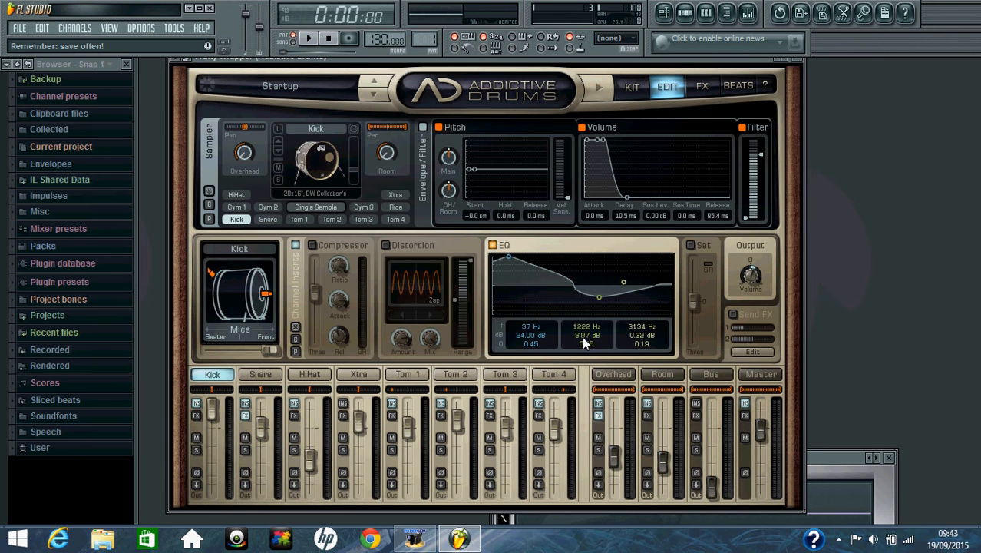
{"action": "left_click_drag", "start_coordinate": [583, 343], "coordinate": [580, 255]}
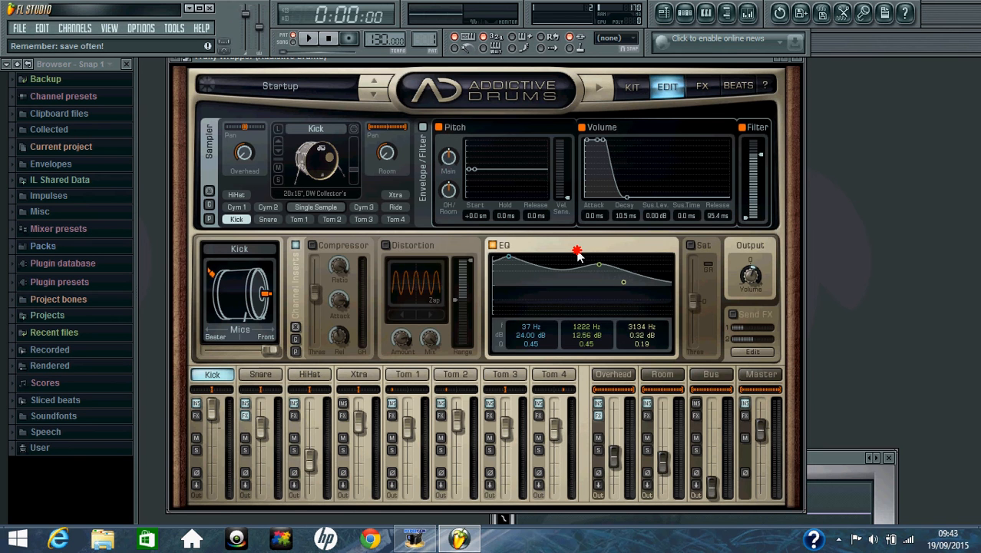
{"action": "left_click_drag", "start_coordinate": [579, 255], "coordinate": [577, 254]}
- Set the kick's high EQ band to 1416 Hz, 24.00 dB and Q 0.45, and adjust the kick's output volume
{"action": "mouse_move", "coordinate": [638, 331]}
{"action": "left_mouse_down"}
{"action": "mouse_move", "coordinate": [637, 319]}
{"action": "mouse_move", "coordinate": [639, 347]}
{"action": "left_mouse_up"}
{"action": "left_click_drag", "start_coordinate": [638, 335], "coordinate": [629, 233]}
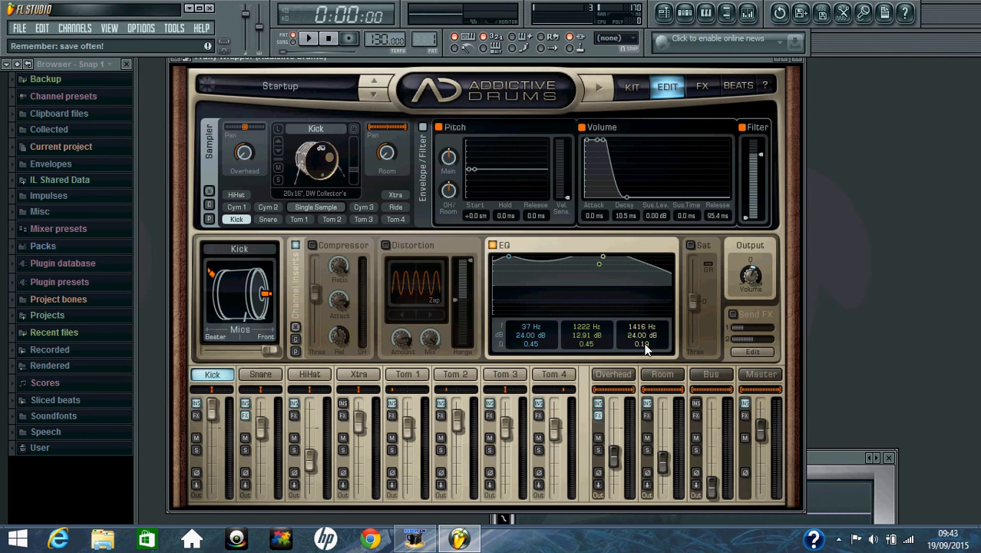
{"action": "mouse_move", "coordinate": [645, 348]}
{"action": "left_mouse_down"}
{"action": "mouse_move", "coordinate": [646, 359]}
{"action": "mouse_move", "coordinate": [644, 324]}
{"action": "left_mouse_up"}
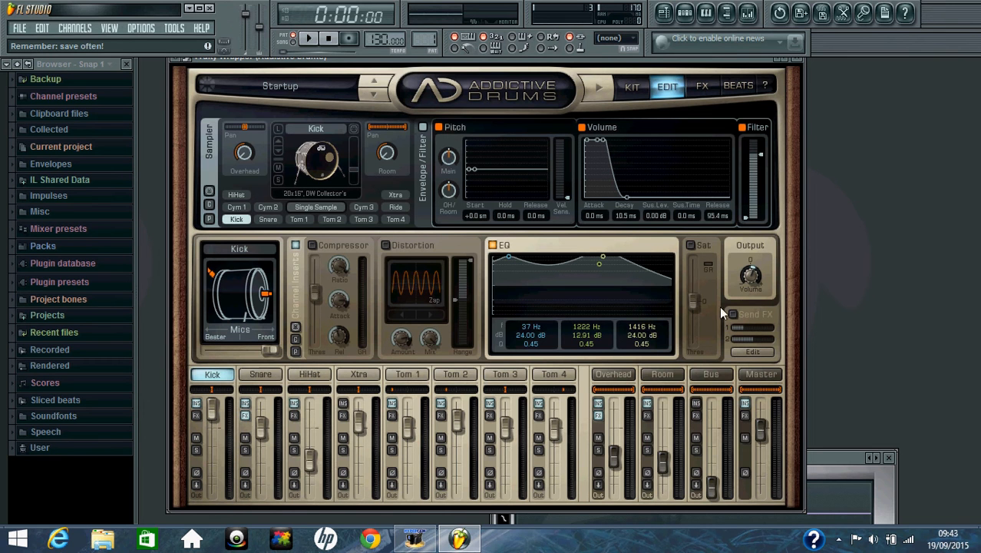
{"action": "mouse_move", "coordinate": [752, 281]}
{"action": "left_mouse_down"}
{"action": "mouse_move", "coordinate": [747, 358]}
{"action": "mouse_move", "coordinate": [740, 349]}
{"action": "left_mouse_up"}
- Open the snare for editing and set its volume envelope's decay to 1.00 s and sustain time to 5.00 s
{"action": "left_click", "coordinate": [630, 88]}
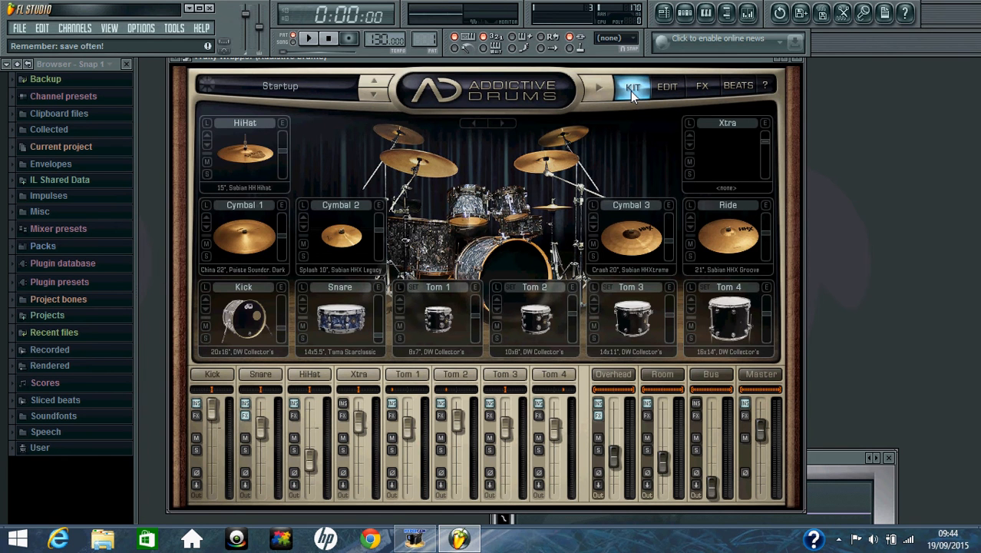
{"action": "left_click", "coordinate": [376, 289]}
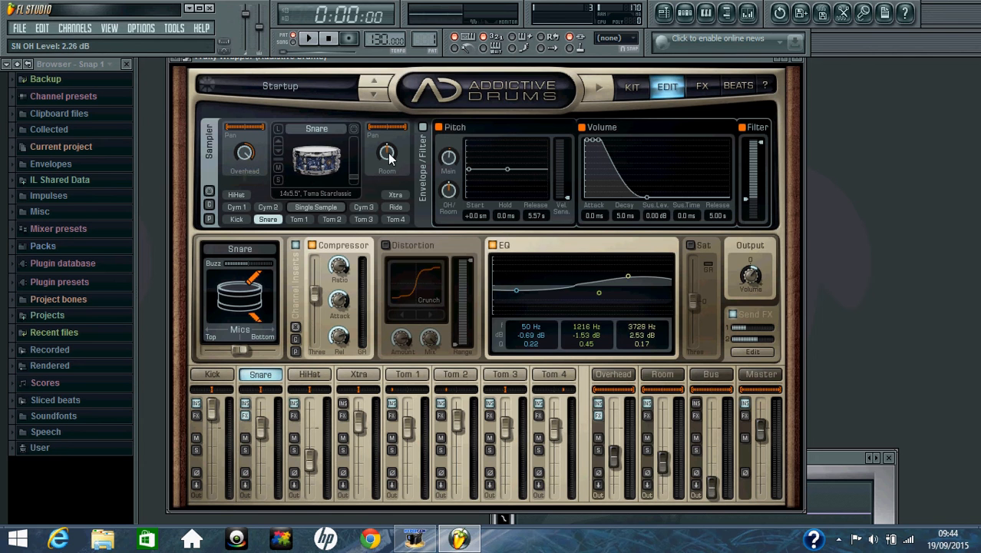
{"action": "mouse_move", "coordinate": [390, 147]}
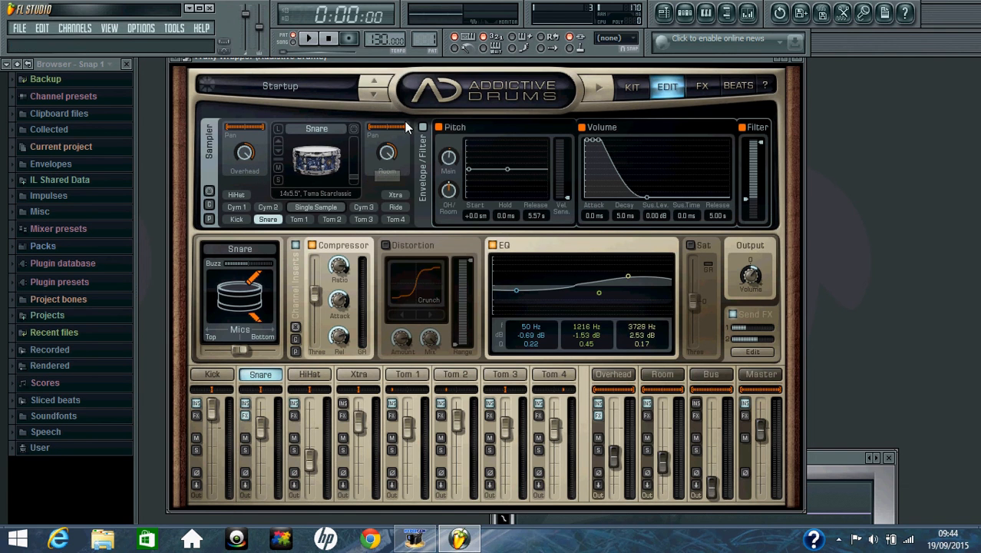
{"action": "mouse_move", "coordinate": [450, 166]}
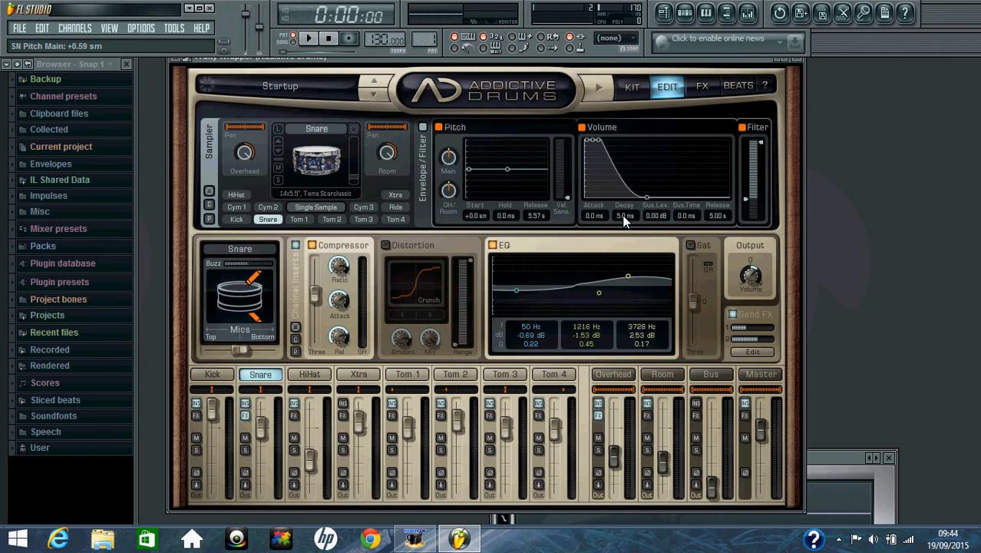
{"action": "left_click_drag", "start_coordinate": [626, 220], "coordinate": [625, 55]}
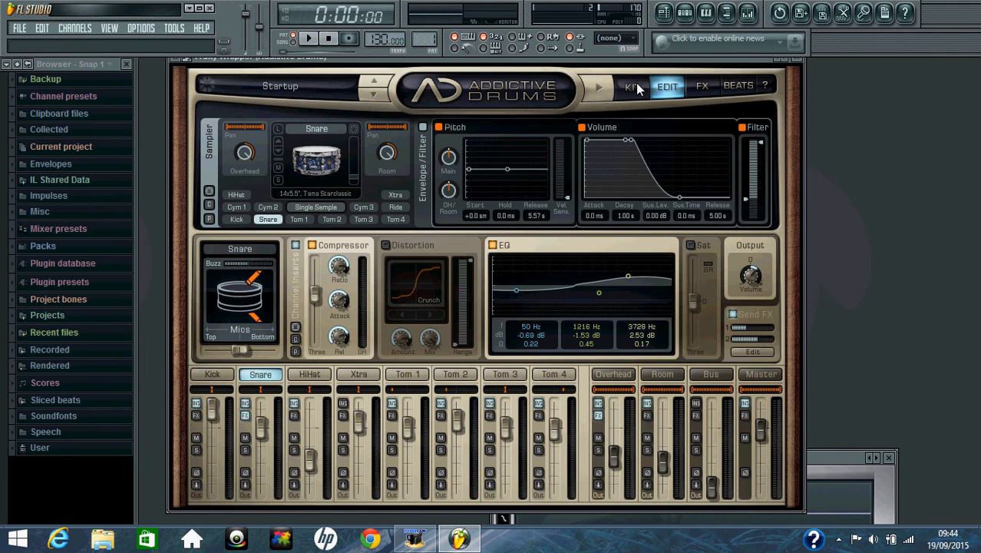
{"action": "left_click_drag", "start_coordinate": [687, 220], "coordinate": [675, 44]}
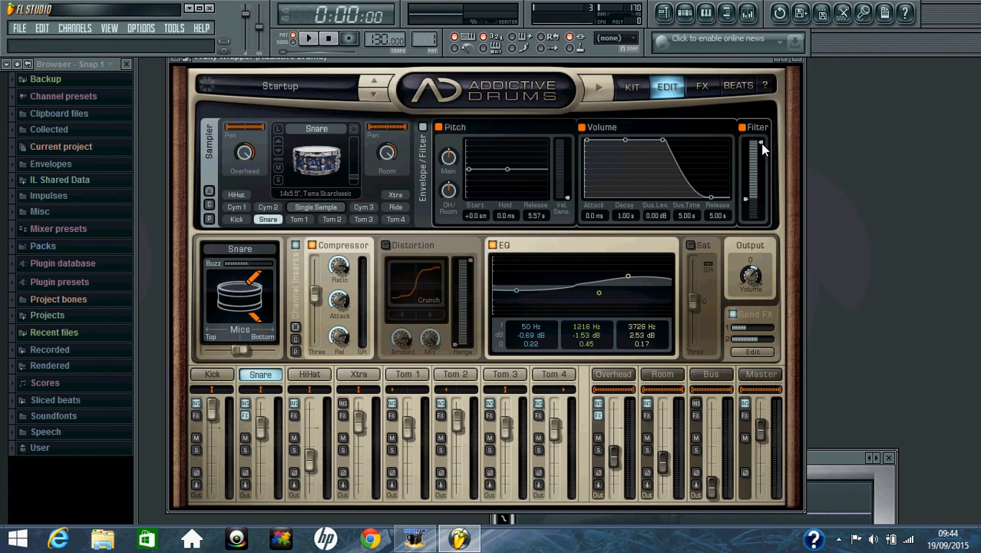
- Narrow the snare's filter with an upper limit of 7776 Hz and a raised lower limit, and move its mic balance fully to Top
{"action": "mouse_move", "coordinate": [762, 143]}
{"action": "left_mouse_down"}
{"action": "mouse_move", "coordinate": [765, 163]}
{"action": "mouse_move", "coordinate": [762, 156]}
{"action": "left_mouse_up"}
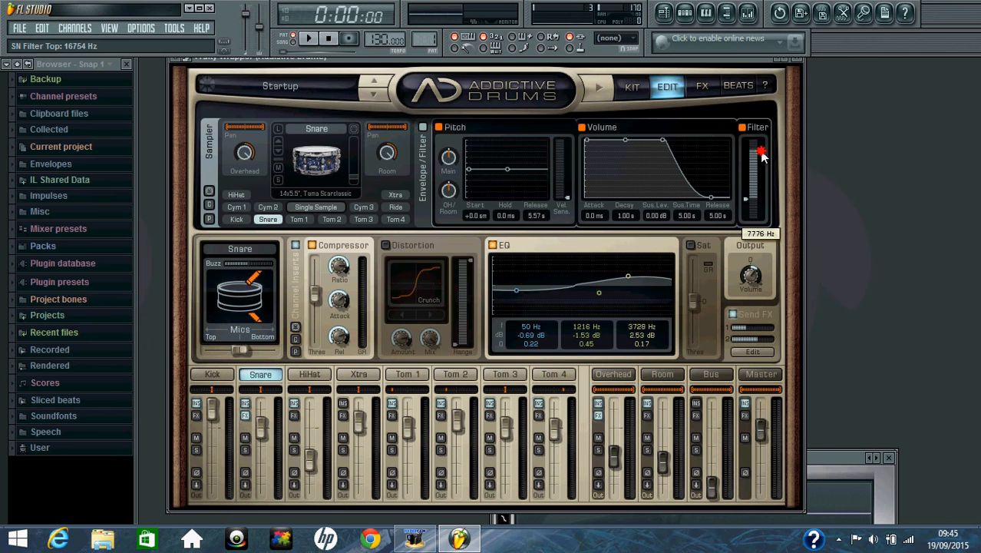
{"action": "left_click_drag", "start_coordinate": [762, 156], "coordinate": [762, 156]}
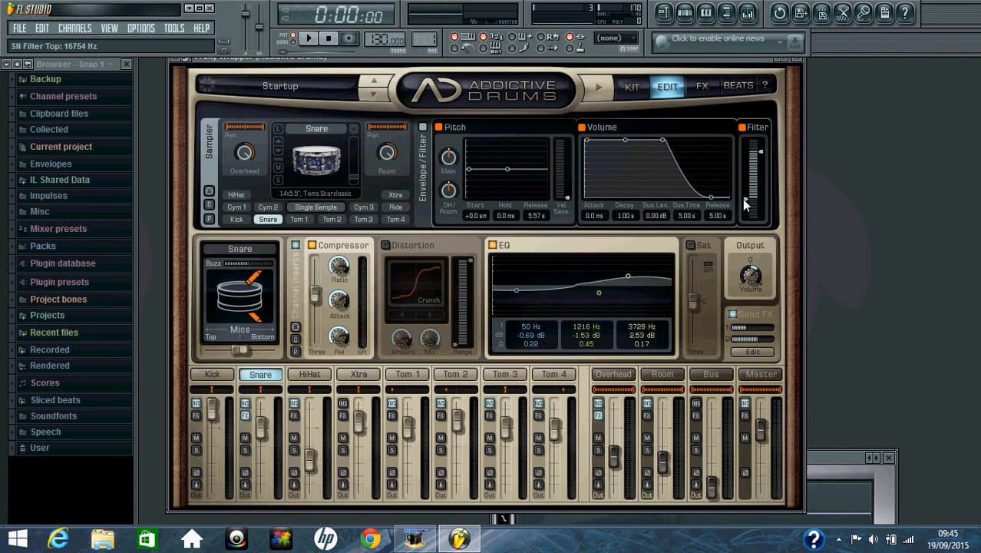
{"action": "left_click_drag", "start_coordinate": [745, 202], "coordinate": [745, 188]}
{"action": "left_click_drag", "start_coordinate": [744, 183], "coordinate": [743, 181]}
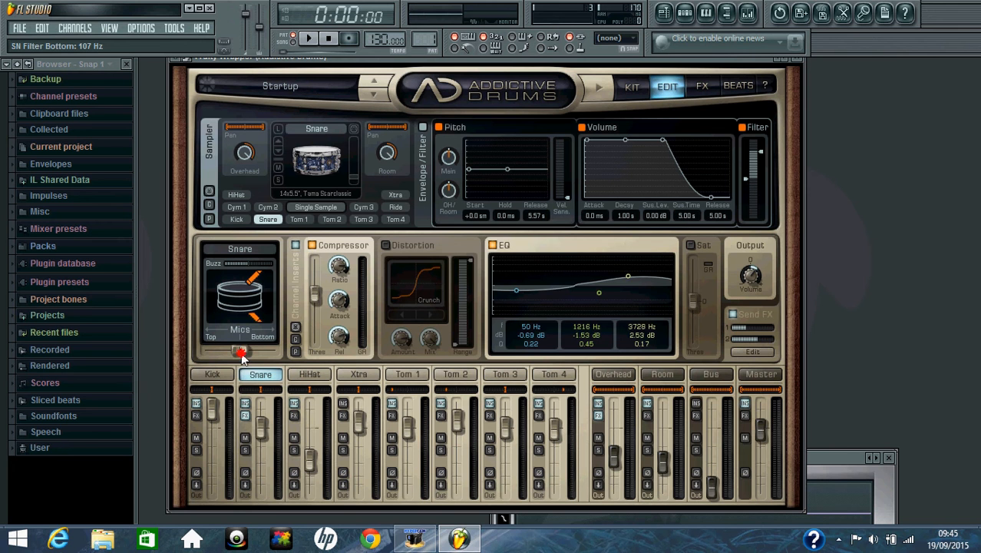
{"action": "left_click_drag", "start_coordinate": [239, 350], "coordinate": [170, 350]}
{"action": "left_click_drag", "start_coordinate": [244, 267], "coordinate": [219, 266]}
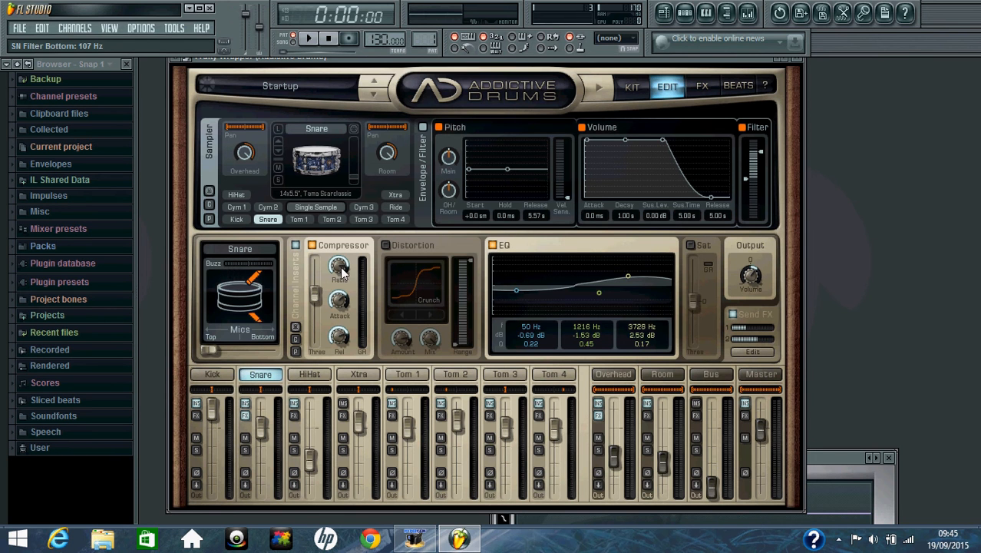
- Adjust the snare compressor's ratio, attack and release, and lower its threshold
{"action": "left_click_drag", "start_coordinate": [341, 273], "coordinate": [343, 289]}
{"action": "left_click_drag", "start_coordinate": [343, 298], "coordinate": [343, 309]}
{"action": "left_click_drag", "start_coordinate": [338, 305], "coordinate": [340, 298]}
{"action": "left_click", "coordinate": [340, 299]}
{"action": "left_click_drag", "start_coordinate": [341, 343], "coordinate": [341, 413]}
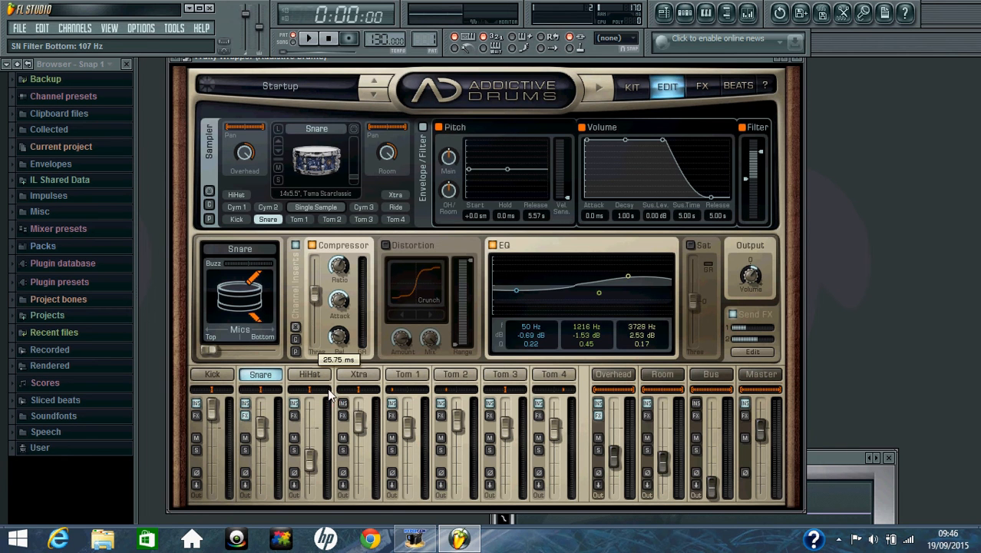
{"action": "left_click_drag", "start_coordinate": [314, 294], "coordinate": [314, 357]}
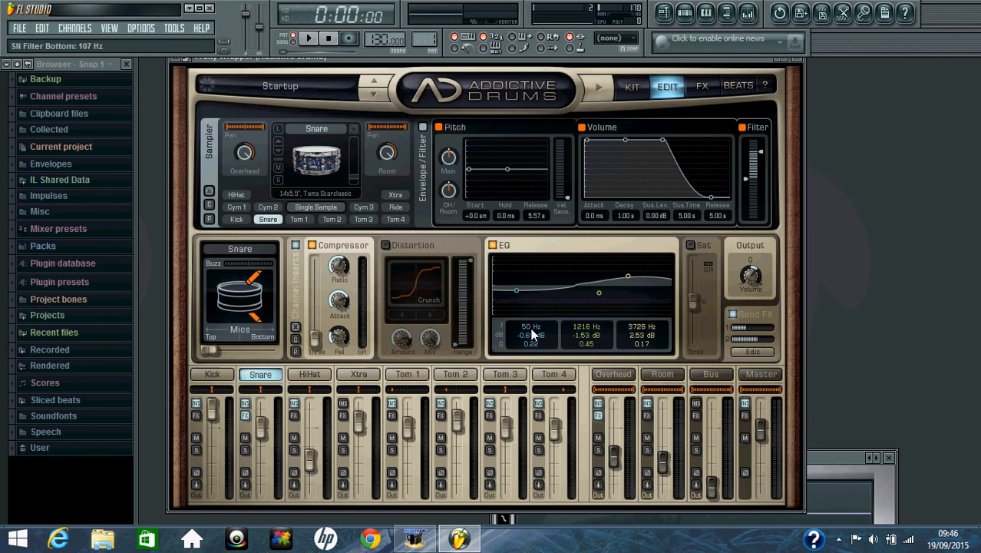
- Set the snare's low EQ band to 385 Hz, 0.55 dB and Q 0.46, and its middle band to 15664 Hz and 13.05 dB
{"action": "left_click_drag", "start_coordinate": [533, 333], "coordinate": [529, 288]}
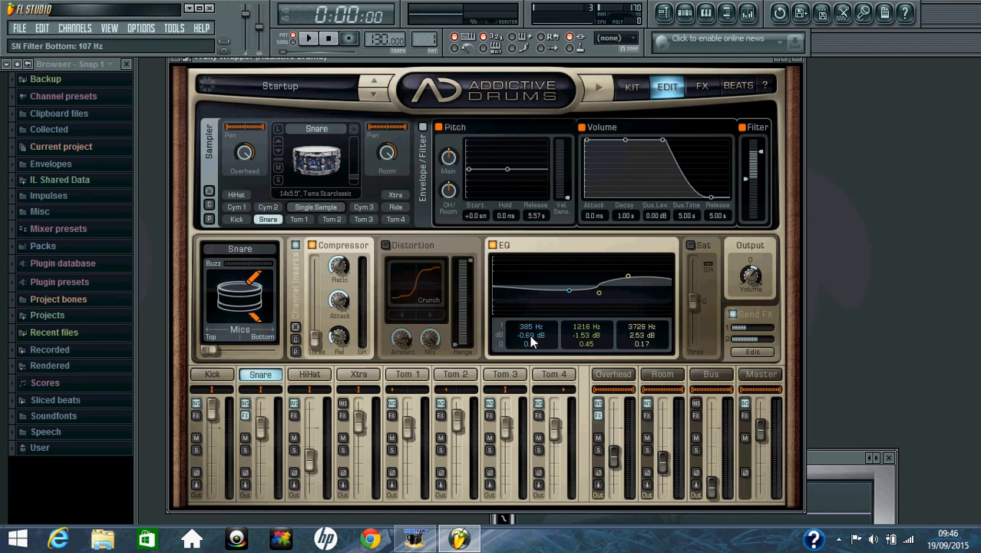
{"action": "left_click_drag", "start_coordinate": [531, 335], "coordinate": [527, 314]}
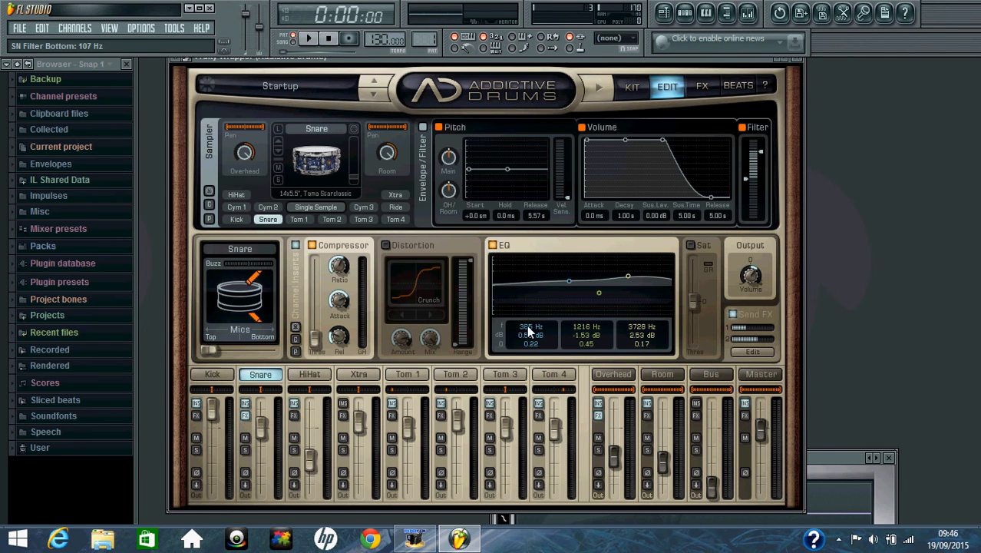
{"action": "mouse_move", "coordinate": [532, 330]}
{"action": "left_mouse_down"}
{"action": "mouse_move", "coordinate": [534, 337]}
{"action": "mouse_move", "coordinate": [532, 324]}
{"action": "left_mouse_up"}
{"action": "left_click_drag", "start_coordinate": [576, 340], "coordinate": [584, 280]}
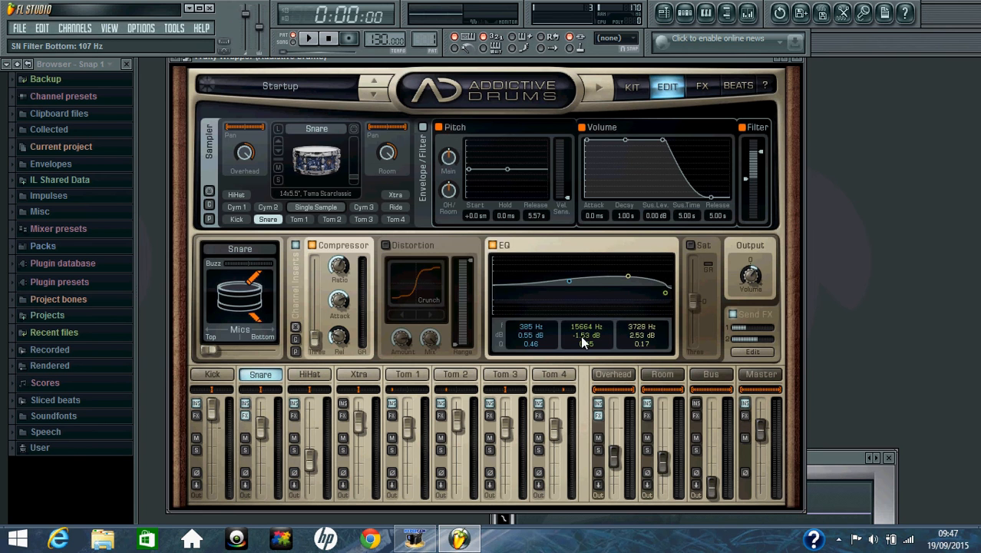
{"action": "left_click_drag", "start_coordinate": [582, 340], "coordinate": [578, 267]}
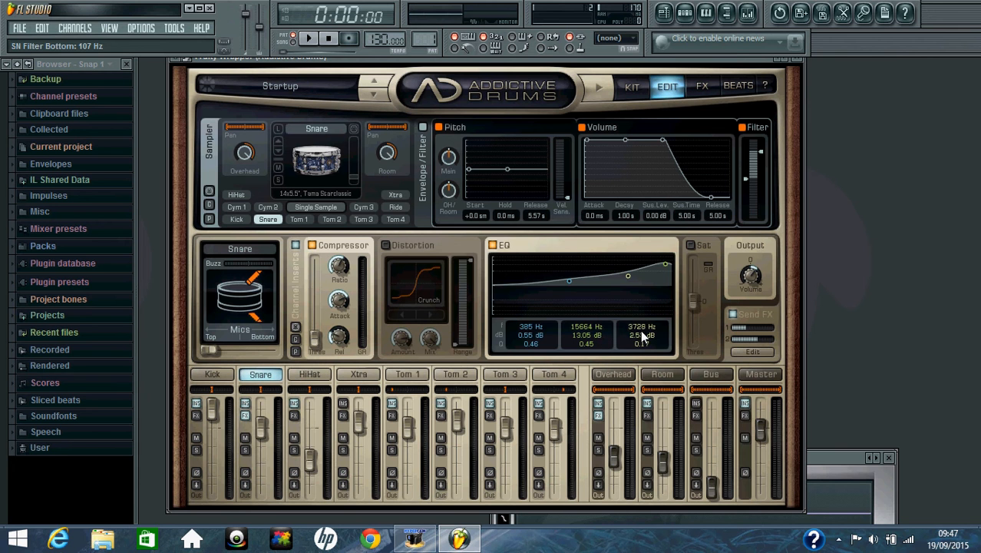
- Set the snare's third EQ band to 640 Hz, 13.31 dB and Q 0.44, and adjust the snare's output volume
{"action": "left_click_drag", "start_coordinate": [641, 337], "coordinate": [641, 363]}
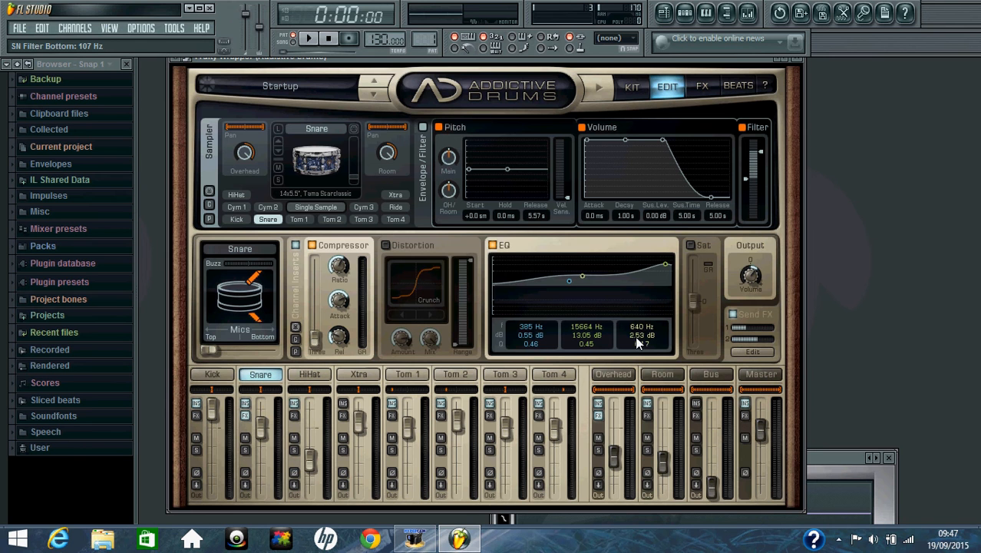
{"action": "left_click_drag", "start_coordinate": [634, 336], "coordinate": [632, 309]}
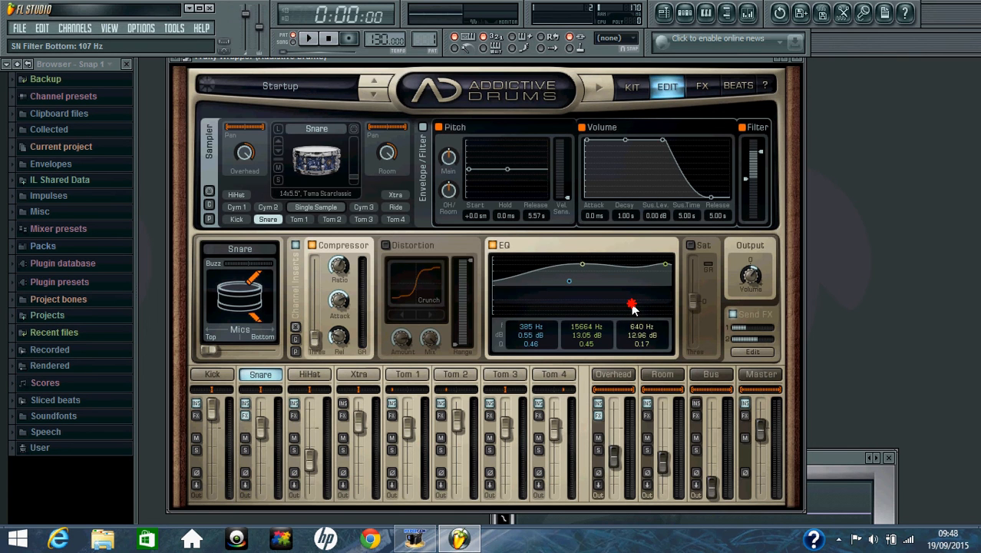
{"action": "left_click_drag", "start_coordinate": [632, 307], "coordinate": [631, 306]}
{"action": "left_click_drag", "start_coordinate": [641, 341], "coordinate": [636, 307]}
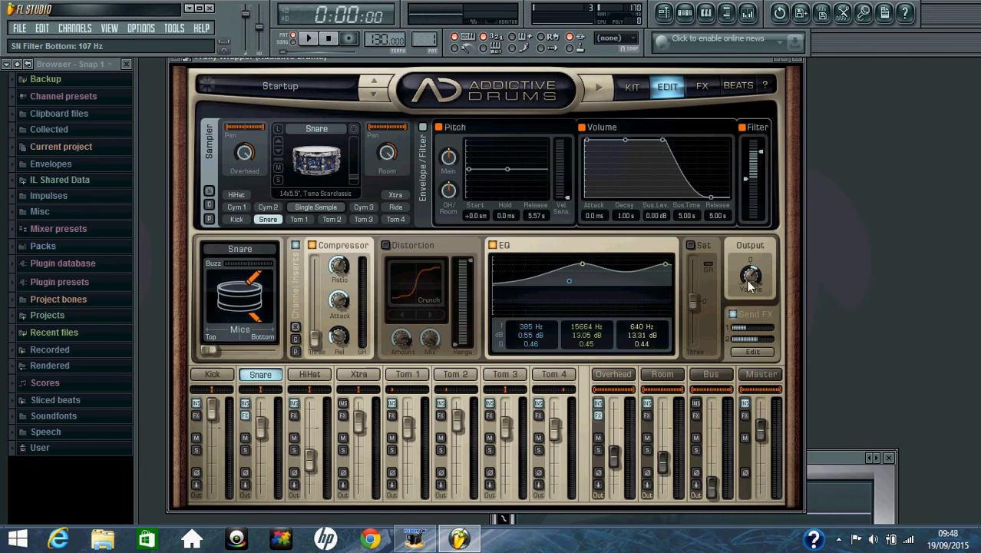
{"action": "mouse_move", "coordinate": [746, 276]}
{"action": "left_mouse_down"}
{"action": "mouse_move", "coordinate": [741, 329]}
{"action": "mouse_move", "coordinate": [753, 332]}
{"action": "left_mouse_up"}
{"action": "left_click_drag", "start_coordinate": [752, 340], "coordinate": [743, 348]}
- Select the hi-hat, widen its overhead and room pan to full width, and center its room level
{"action": "left_click", "coordinate": [309, 375]}
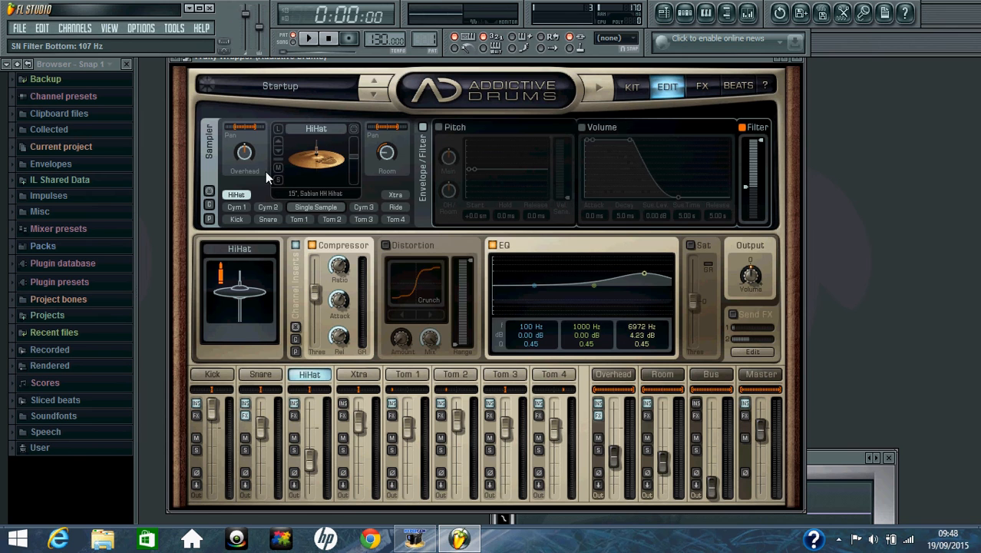
{"action": "left_click_drag", "start_coordinate": [245, 126], "coordinate": [247, 129]}
{"action": "left_click_drag", "start_coordinate": [383, 154], "coordinate": [386, 128]}
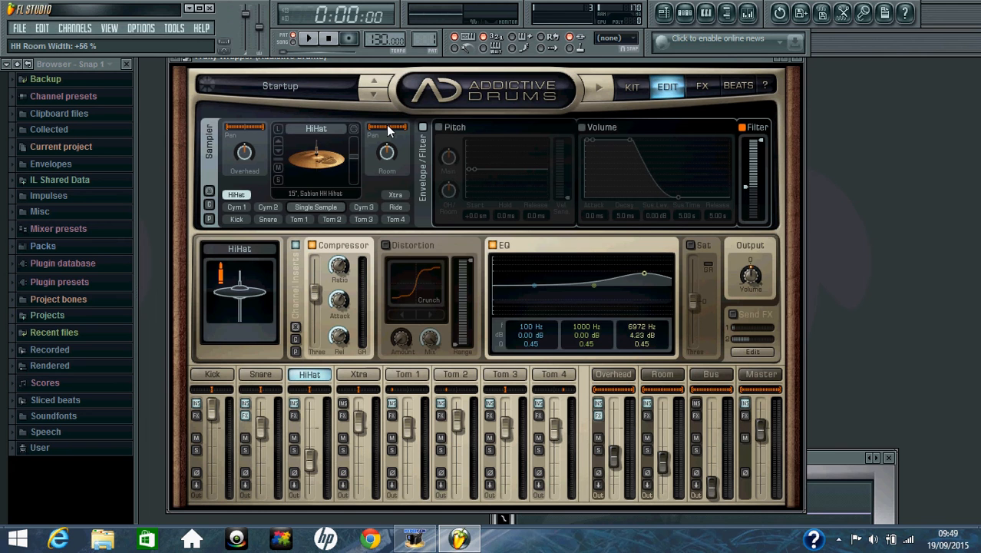
- Turn on the hi-hat's pitch and volume envelopes with a 1.00 s decay, and raise its lower filter limit to 5580 Hz
{"action": "left_click", "coordinate": [438, 127]}
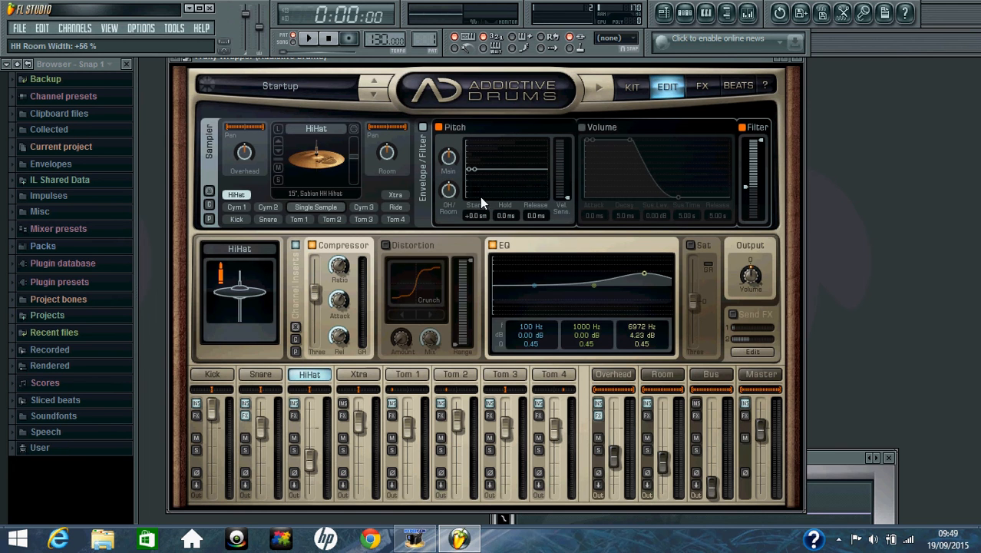
{"action": "left_click", "coordinate": [582, 129]}
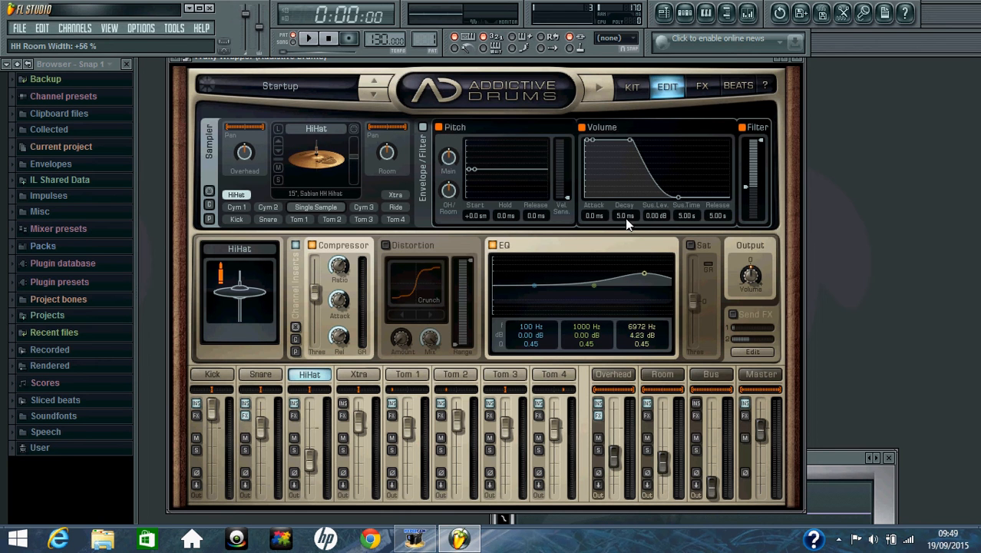
{"action": "left_click_drag", "start_coordinate": [629, 222], "coordinate": [634, 130]}
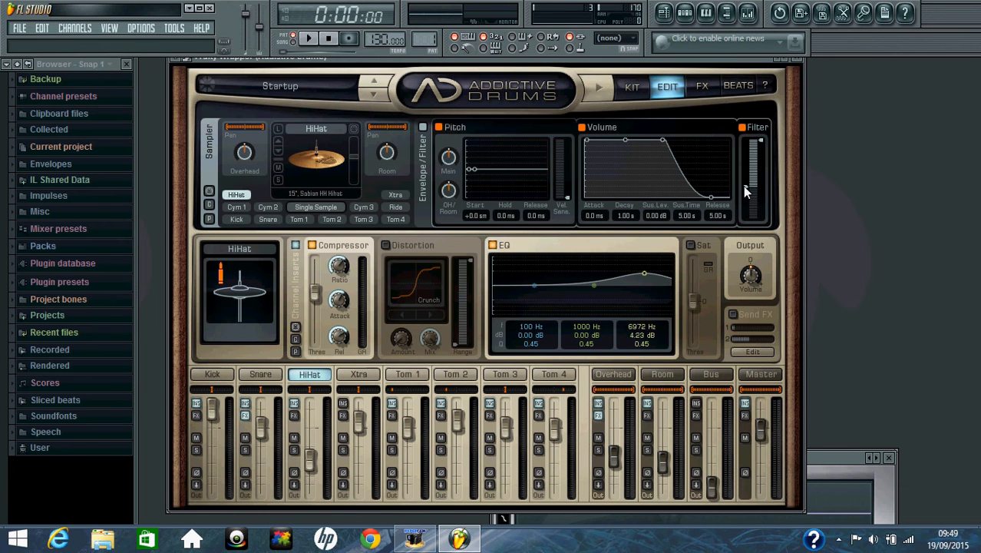
{"action": "left_click_drag", "start_coordinate": [744, 186], "coordinate": [749, 160]}
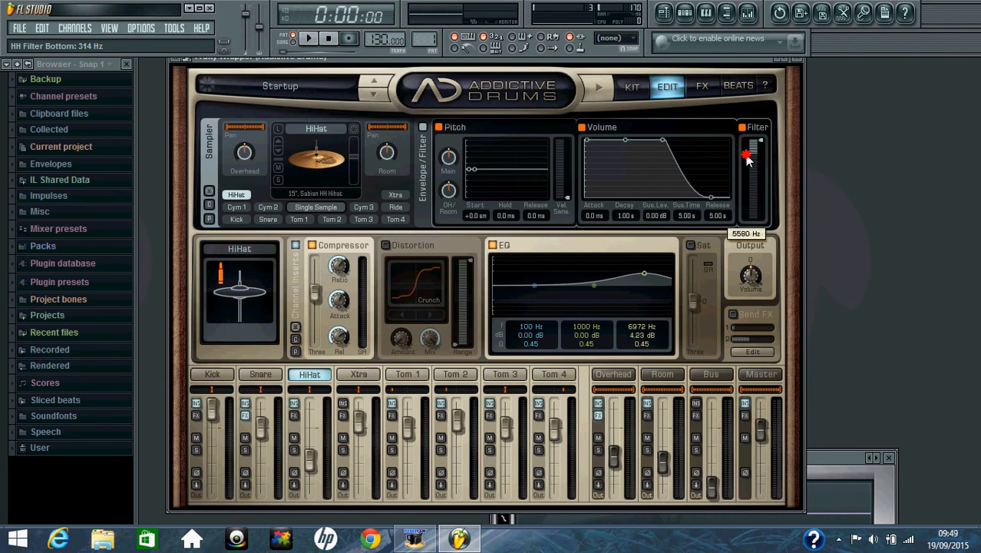
{"action": "left_click_drag", "start_coordinate": [749, 159], "coordinate": [748, 158]}
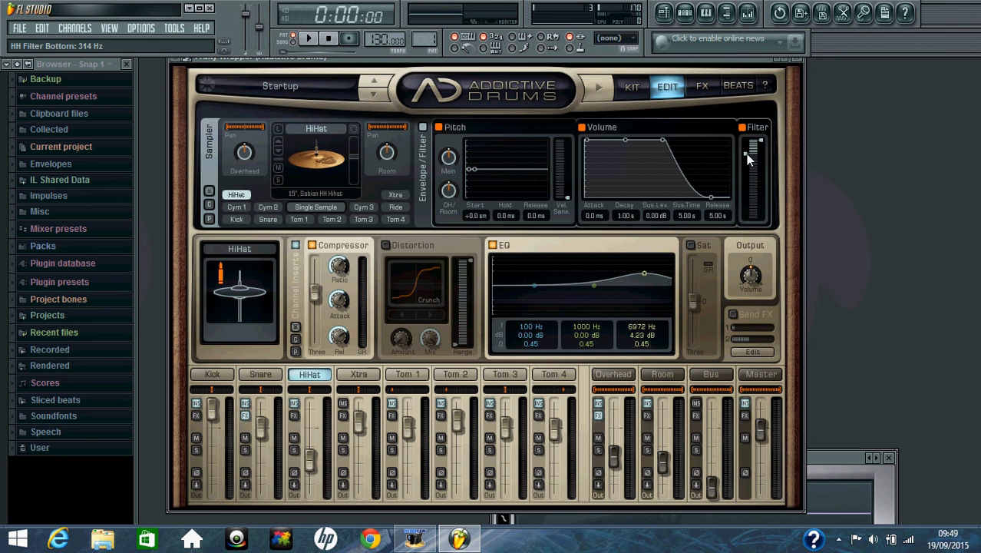
- Turn off the hi-hat's compressor and set its high EQ band to 20000 Hz and 14.97 dB
{"action": "left_click", "coordinate": [312, 247]}
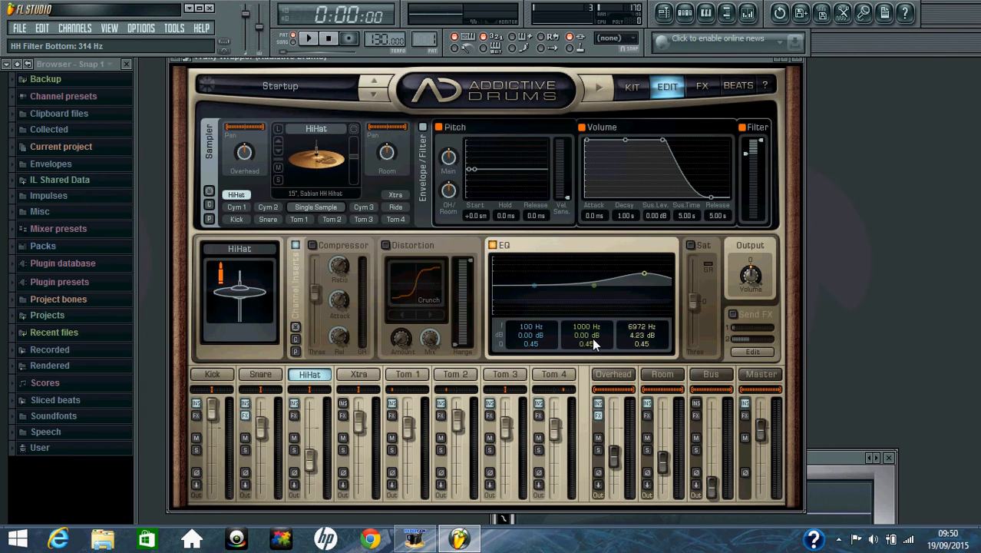
{"action": "left_click_drag", "start_coordinate": [635, 334], "coordinate": [638, 246]}
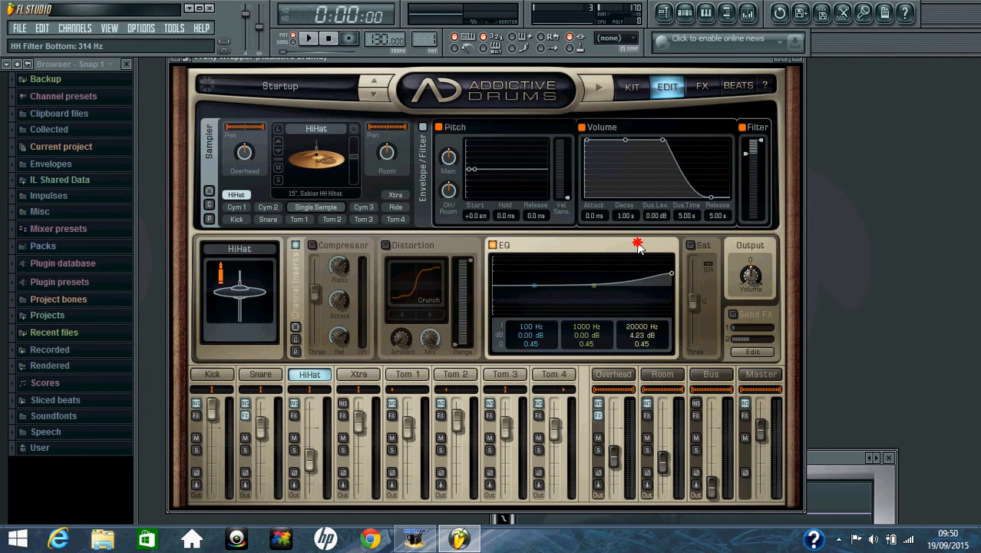
{"action": "left_click_drag", "start_coordinate": [641, 335], "coordinate": [642, 308]}
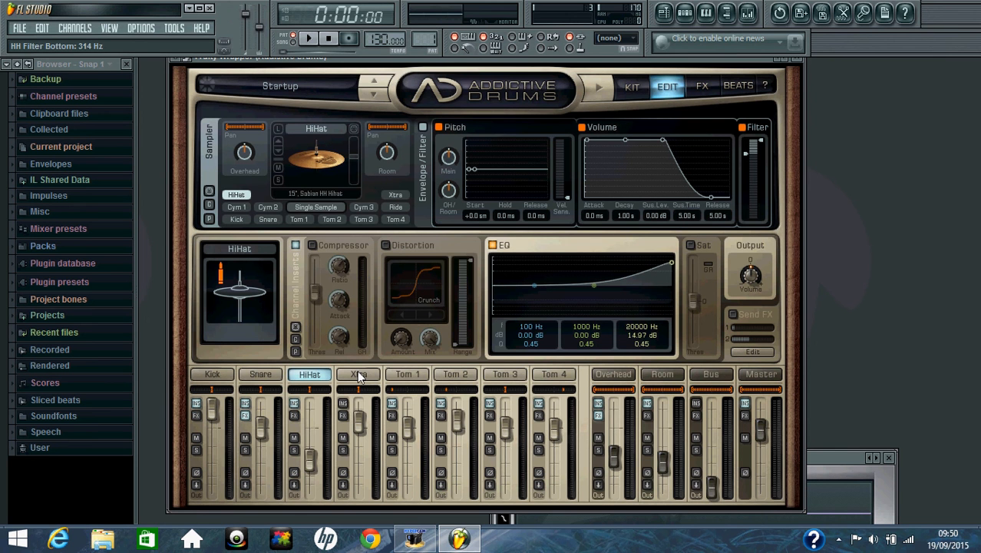
- Center Tom 1's room level and set its volume envelope to a 1.00 s decay and a -20.4 dB sustain level
{"action": "left_click", "coordinate": [407, 376]}
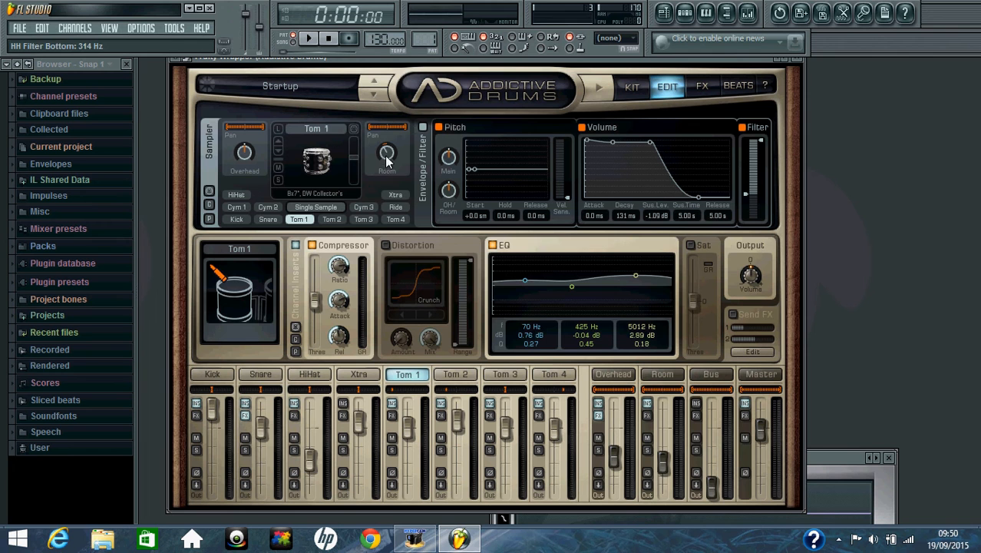
{"action": "mouse_move", "coordinate": [386, 157]}
{"action": "left_mouse_down"}
{"action": "mouse_move", "coordinate": [387, 142]}
{"action": "mouse_move", "coordinate": [387, 158]}
{"action": "left_mouse_up"}
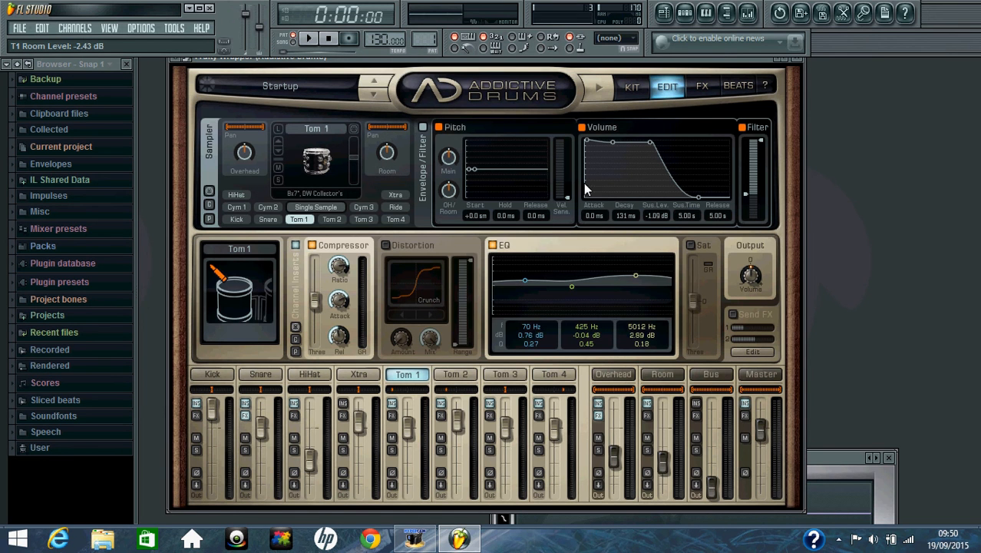
{"action": "left_click_drag", "start_coordinate": [624, 217], "coordinate": [637, 156]}
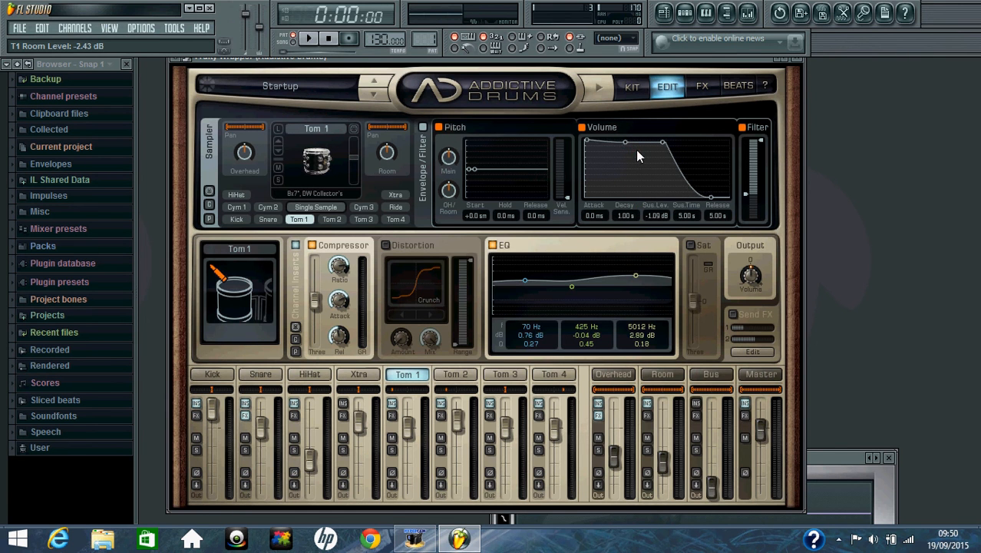
{"action": "mouse_move", "coordinate": [657, 216]}
{"action": "left_mouse_down"}
{"action": "mouse_move", "coordinate": [657, 317]}
{"action": "mouse_move", "coordinate": [652, 310]}
{"action": "left_mouse_up"}
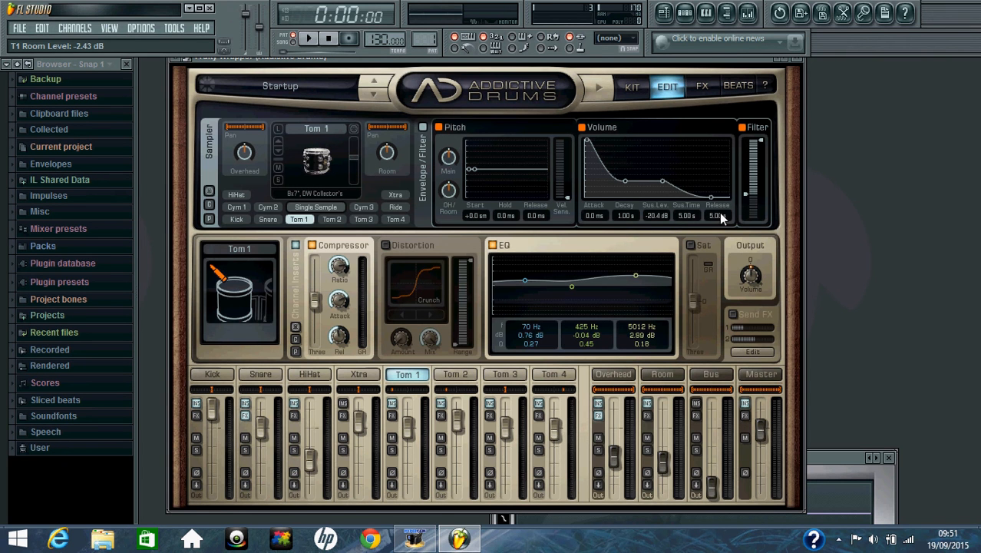
- Lower the bottom limit of Tom 1's filter and turn off its compressor
{"action": "left_click_drag", "start_coordinate": [748, 218], "coordinate": [749, 231]}
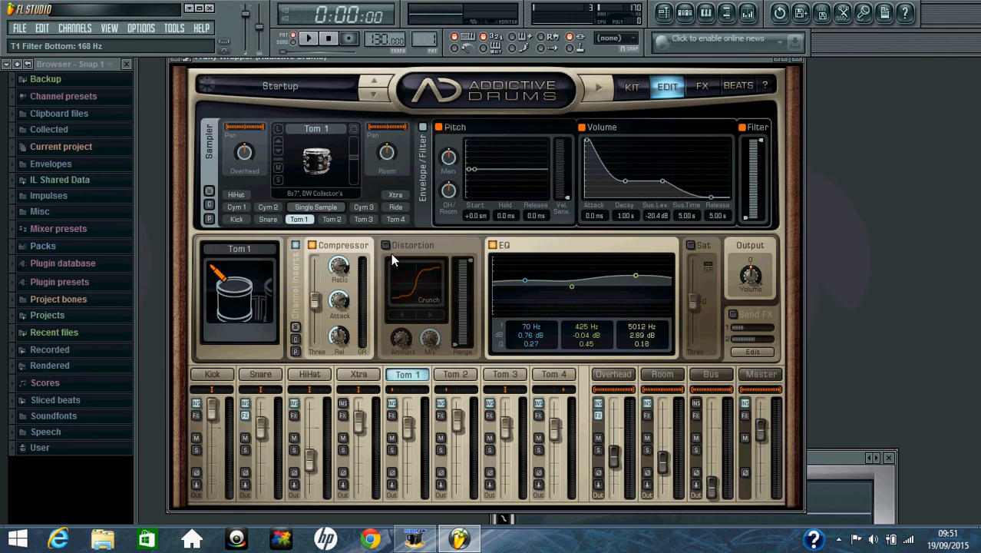
{"action": "left_click", "coordinate": [312, 245]}
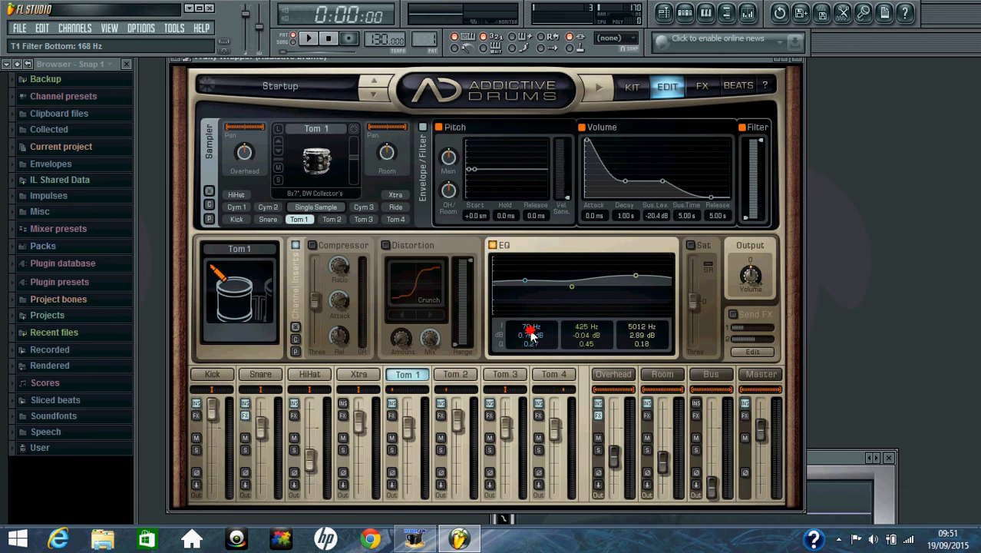
- Set Tom 1's EQ bands to 37 Hz at 24.00 dB, 1007 Hz at 0.00 dB and 10000 Hz at 0.00 dB
{"action": "mouse_move", "coordinate": [531, 329]}
{"action": "left_mouse_down"}
{"action": "mouse_move", "coordinate": [532, 347]}
{"action": "mouse_move", "coordinate": [532, 263]}
{"action": "left_mouse_up"}
{"action": "mouse_move", "coordinate": [533, 343]}
{"action": "left_mouse_down"}
{"action": "mouse_move", "coordinate": [535, 356]}
{"action": "mouse_move", "coordinate": [535, 335]}
{"action": "left_mouse_up"}
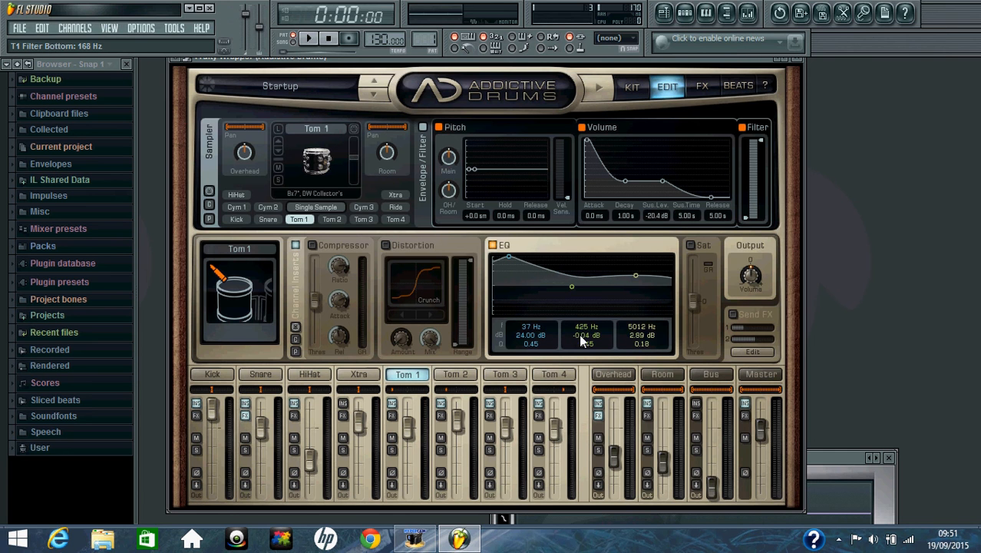
{"action": "mouse_move", "coordinate": [587, 330]}
{"action": "left_mouse_down"}
{"action": "mouse_move", "coordinate": [588, 309]}
{"action": "mouse_move", "coordinate": [589, 347]}
{"action": "left_mouse_up"}
{"action": "mouse_move", "coordinate": [640, 327]}
{"action": "left_mouse_down"}
{"action": "mouse_move", "coordinate": [635, 311]}
{"action": "mouse_move", "coordinate": [638, 331]}
{"action": "mouse_move", "coordinate": [650, 334]}
{"action": "left_mouse_up"}
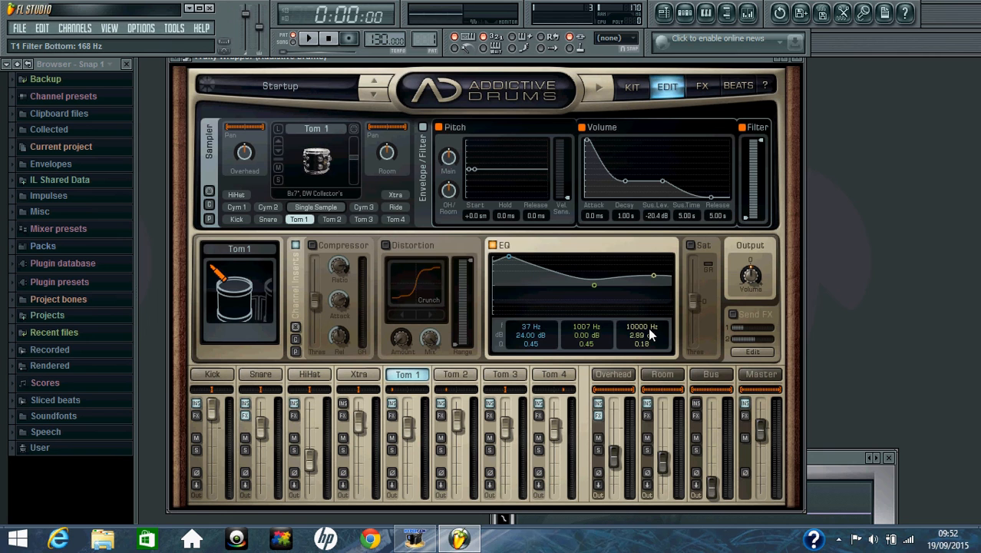
{"action": "left_click_drag", "start_coordinate": [646, 343], "coordinate": [646, 370]}
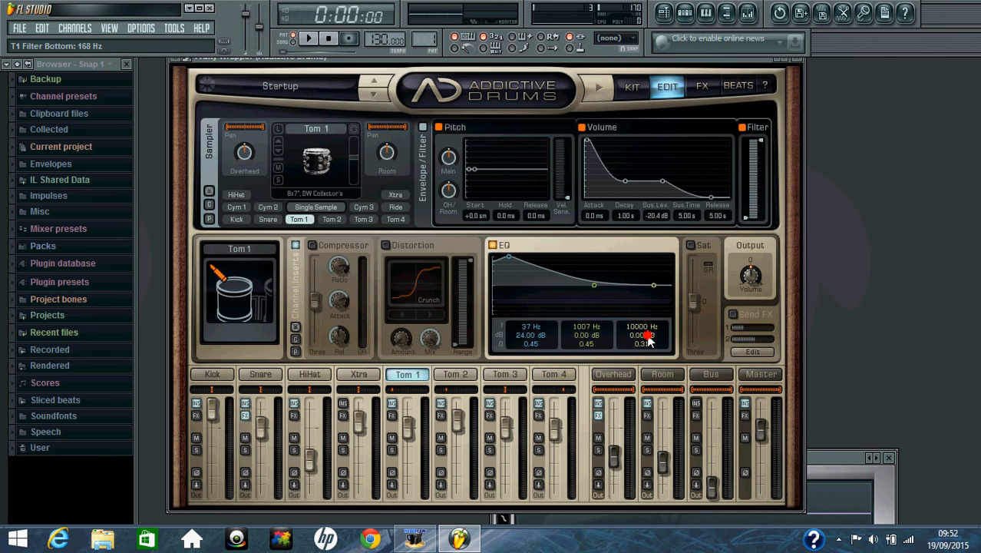
{"action": "left_click_drag", "start_coordinate": [648, 332], "coordinate": [645, 325]}
- Center Tom 2's room level and set its volume envelope to a 1.00 s decay and a -20.3 dB sustain level
{"action": "left_click", "coordinate": [454, 374]}
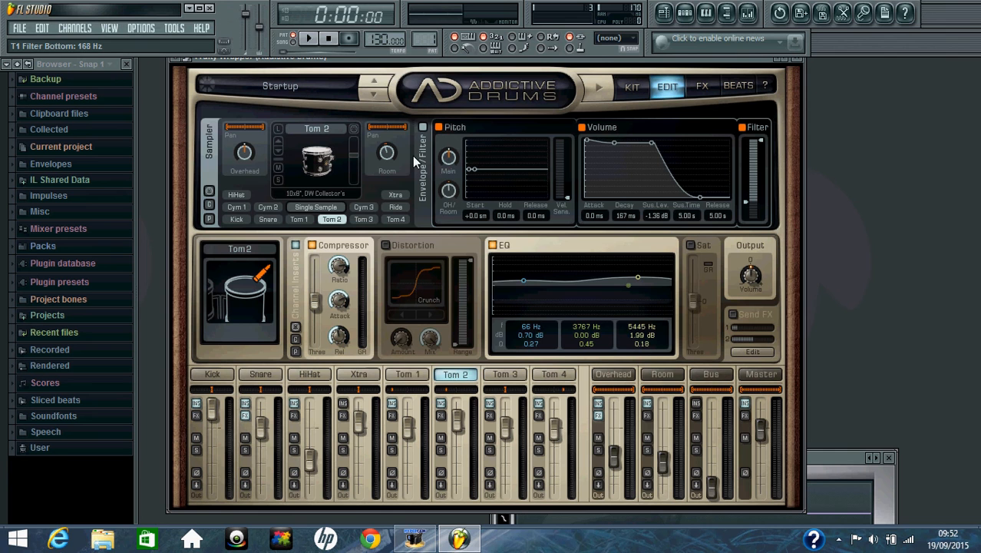
{"action": "left_click_drag", "start_coordinate": [391, 156], "coordinate": [393, 140]}
{"action": "left_click_drag", "start_coordinate": [627, 218], "coordinate": [633, 150]}
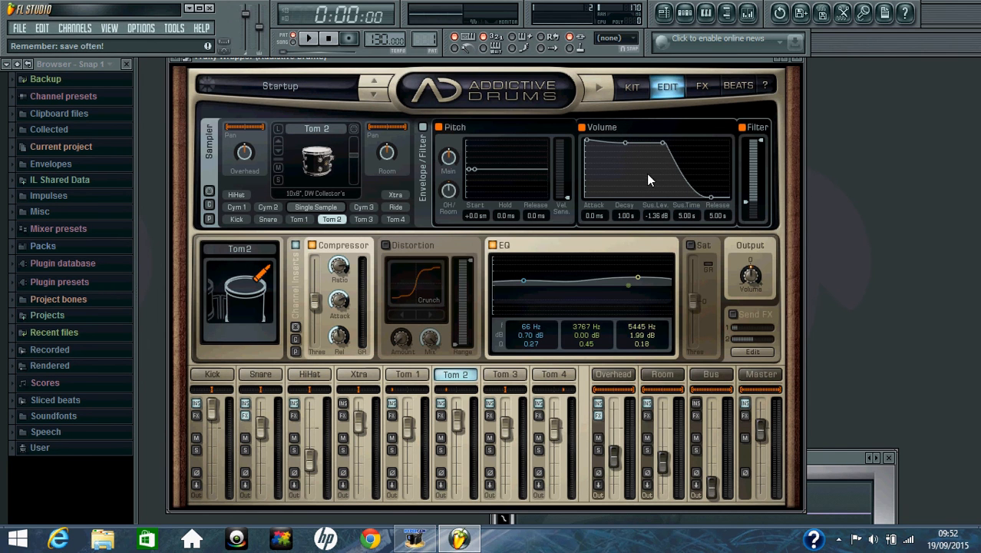
{"action": "left_click_drag", "start_coordinate": [654, 217], "coordinate": [660, 317]}
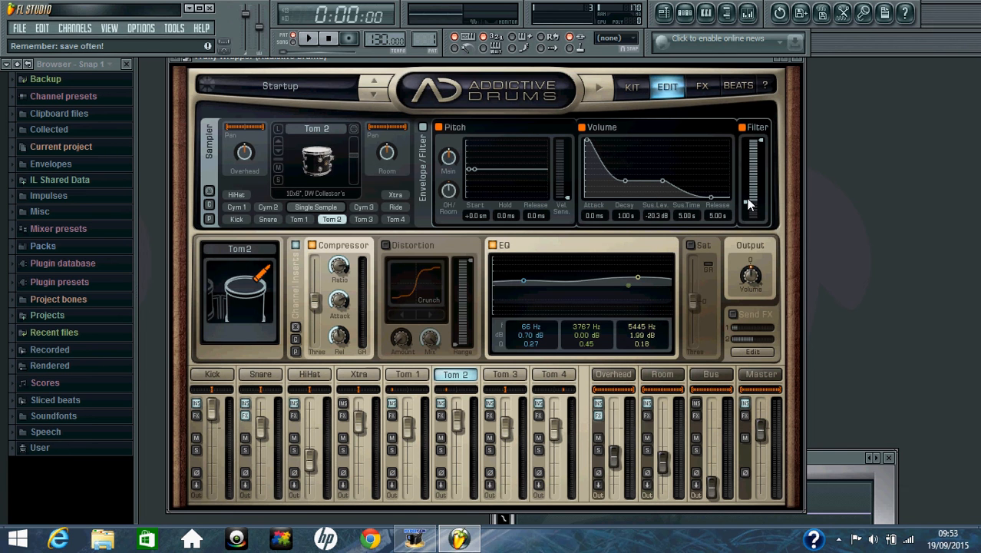
- Lower both the top and bottom limits of Tom 2's filter and turn off its compressor
{"action": "left_click", "coordinate": [760, 143]}
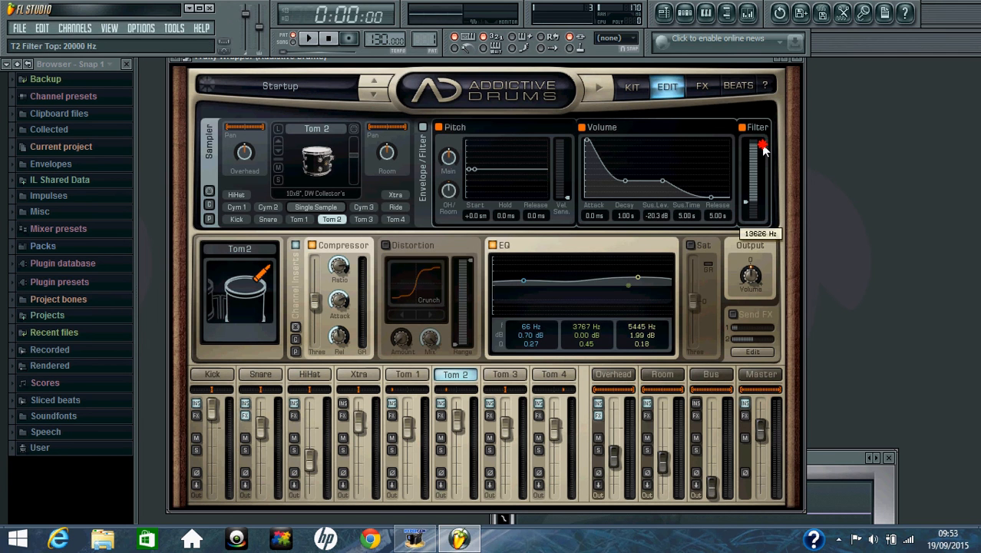
{"action": "left_click_drag", "start_coordinate": [762, 146], "coordinate": [760, 150]}
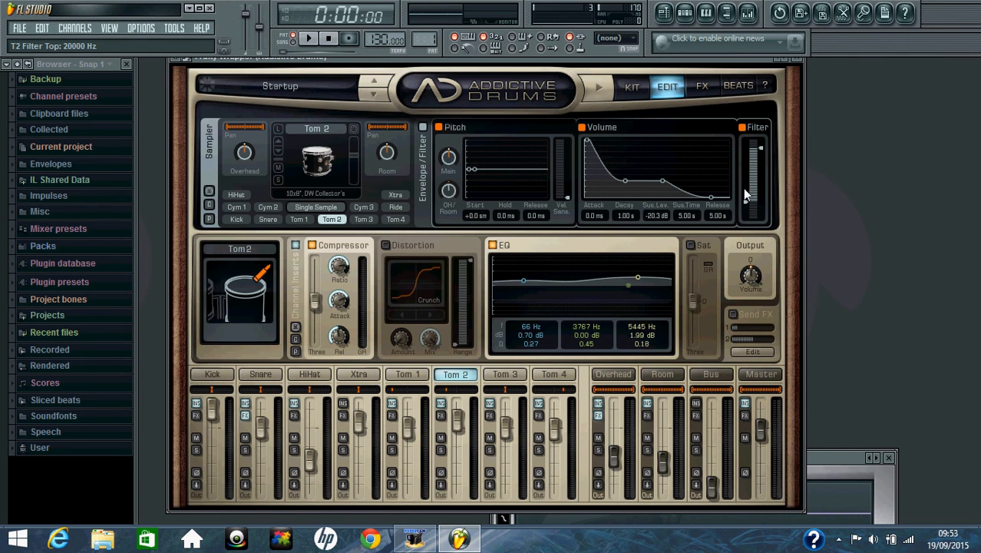
{"action": "left_click_drag", "start_coordinate": [744, 203], "coordinate": [745, 216]}
{"action": "left_click", "coordinate": [311, 246]}
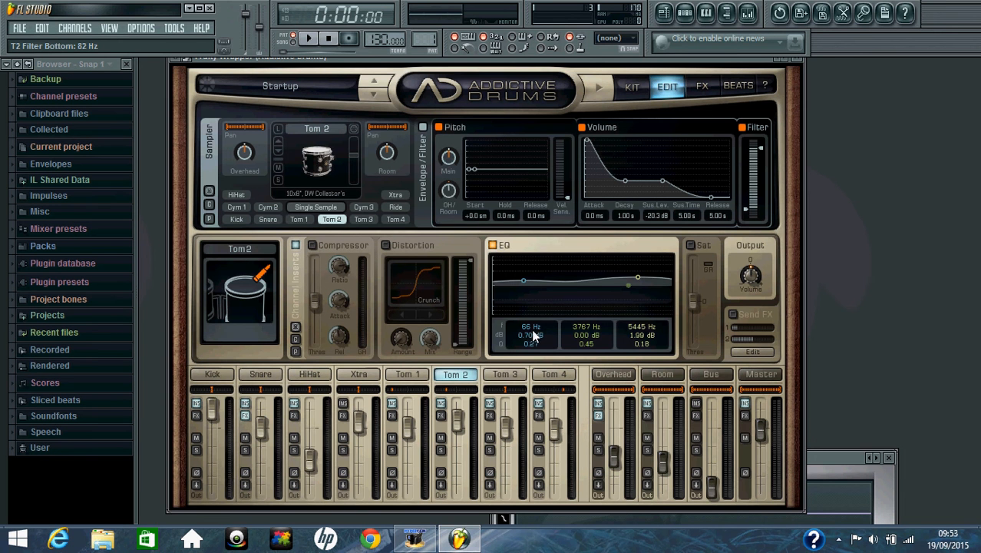
- Set Tom 2's EQ bands to 39 Hz at 24.00 dB, 1014 Hz at 0.00 dB and 10139 Hz at 0.00 dB, with Q 0.45 throughout
{"action": "mouse_move", "coordinate": [532, 331]}
{"action": "left_mouse_down"}
{"action": "mouse_move", "coordinate": [535, 321]}
{"action": "mouse_move", "coordinate": [538, 349]}
{"action": "mouse_move", "coordinate": [523, 245]}
{"action": "left_mouse_up"}
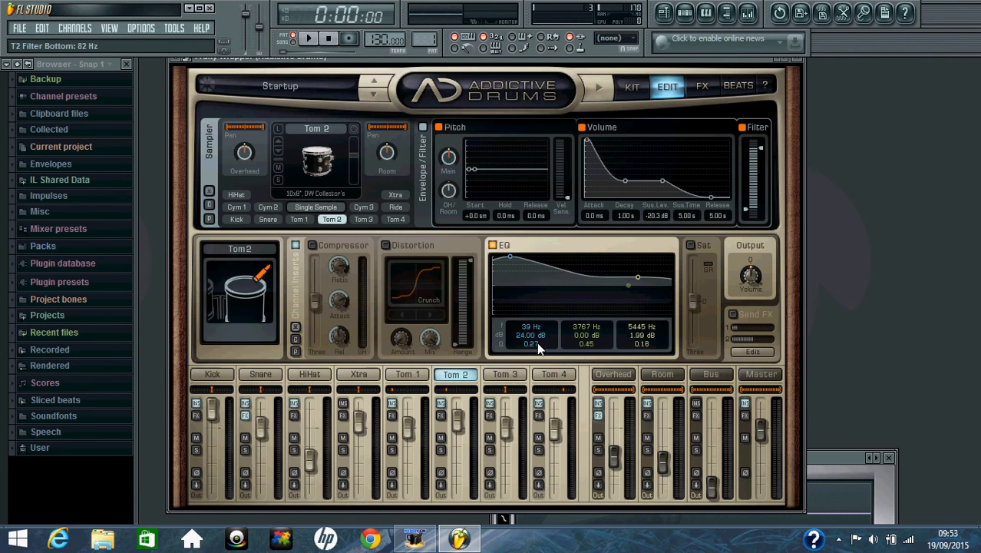
{"action": "left_click_drag", "start_coordinate": [536, 349], "coordinate": [534, 331]}
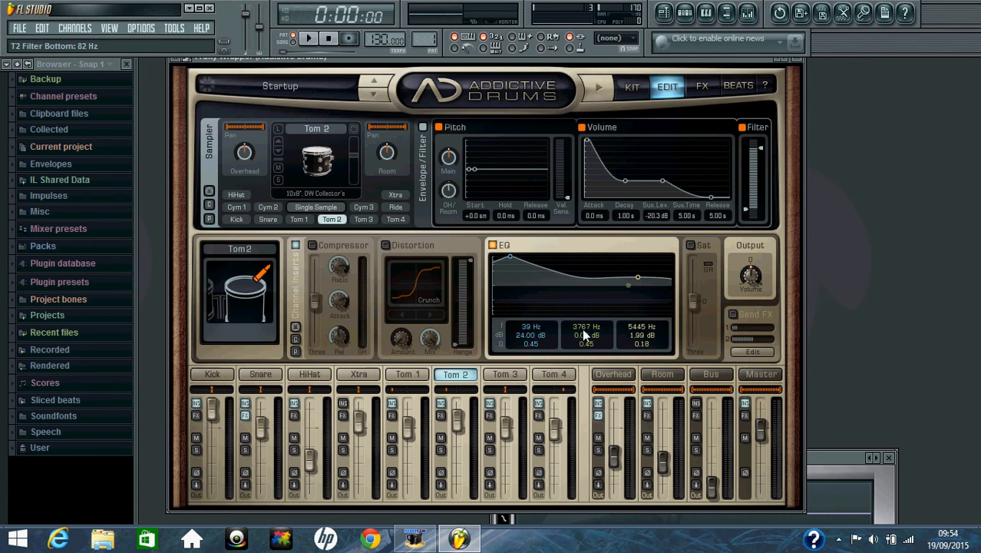
{"action": "left_click_drag", "start_coordinate": [587, 333], "coordinate": [586, 356]}
{"action": "mouse_move", "coordinate": [648, 331]}
{"action": "left_mouse_down"}
{"action": "mouse_move", "coordinate": [650, 314]}
{"action": "mouse_move", "coordinate": [643, 357]}
{"action": "mouse_move", "coordinate": [644, 324]}
{"action": "left_mouse_up"}
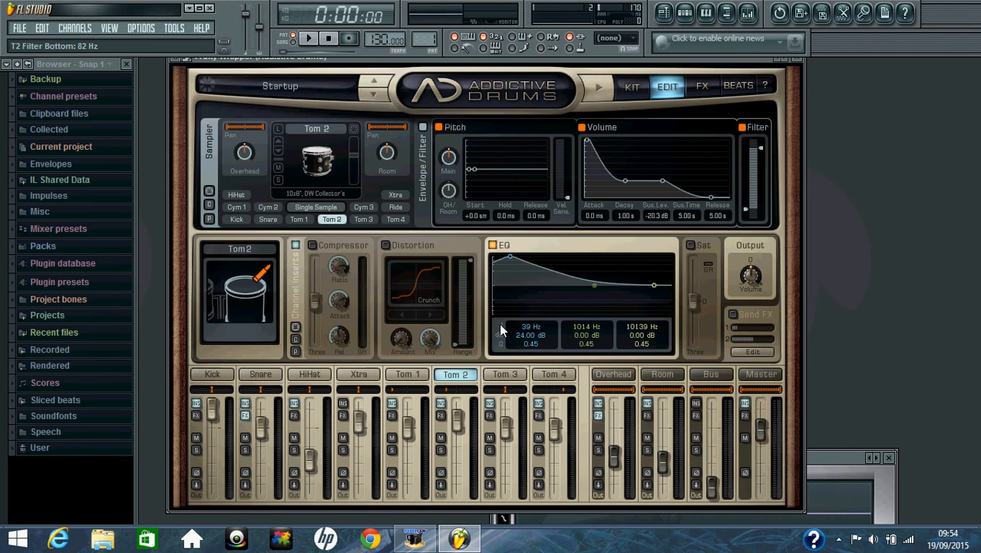
- Center Tom 3's room level and set its volume envelope to 1.00 s decay, -20.5 dB sustain level and 5.00 s sustain time
{"action": "left_click", "coordinate": [504, 373]}
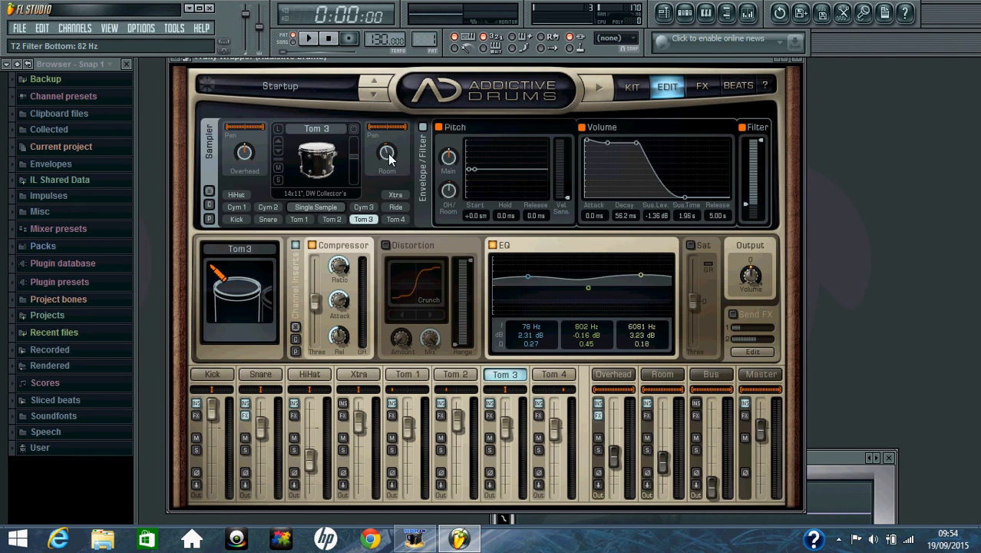
{"action": "left_click_drag", "start_coordinate": [389, 158], "coordinate": [397, 148]}
{"action": "left_click_drag", "start_coordinate": [626, 215], "coordinate": [646, 87]}
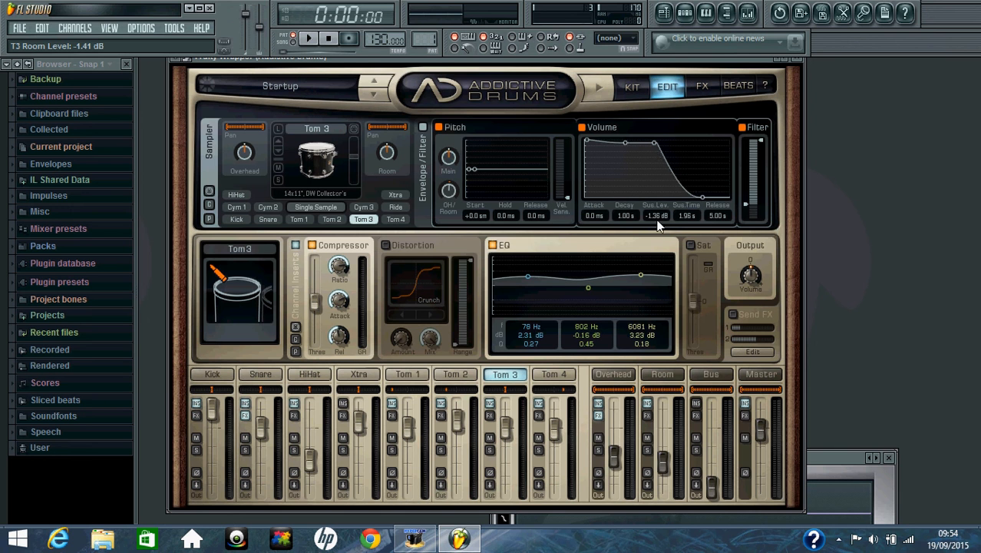
{"action": "left_click_drag", "start_coordinate": [658, 216], "coordinate": [653, 308]}
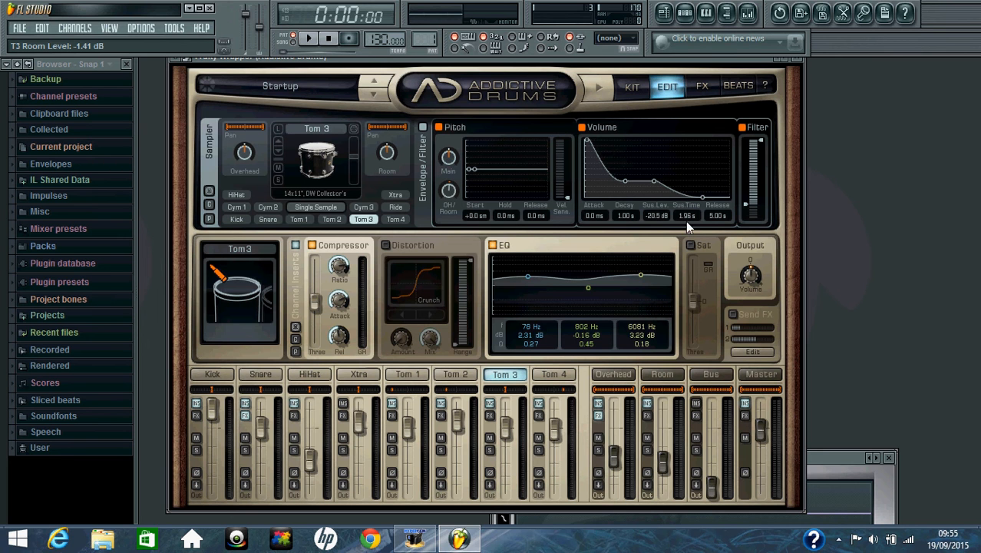
{"action": "left_click_drag", "start_coordinate": [685, 221], "coordinate": [685, 135]}
- Lower both the top and bottom limits of Tom 3's filter and turn off its compressor
{"action": "mouse_move", "coordinate": [758, 144]}
{"action": "left_mouse_down"}
{"action": "mouse_move", "coordinate": [762, 158]}
{"action": "mouse_move", "coordinate": [758, 149]}
{"action": "left_mouse_up"}
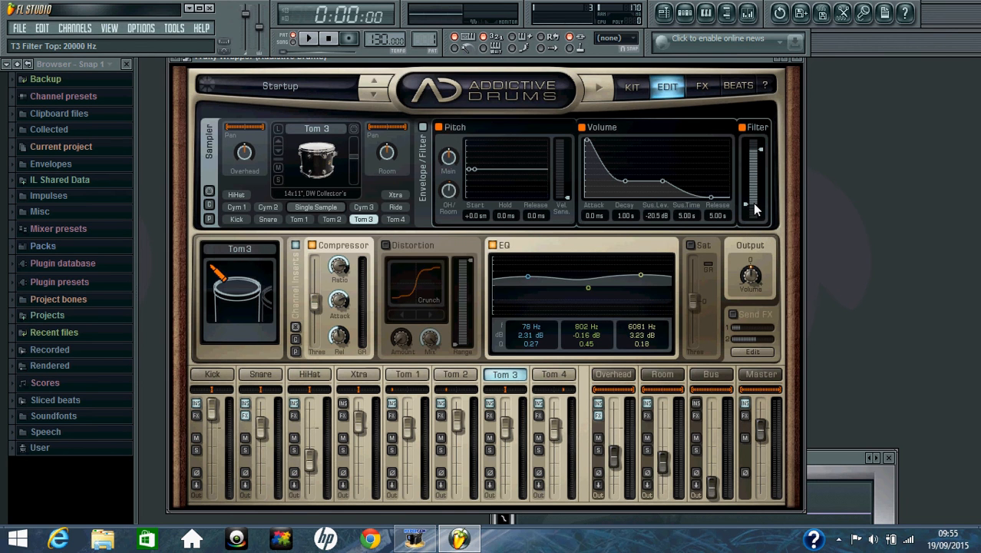
{"action": "left_click_drag", "start_coordinate": [749, 210], "coordinate": [750, 215]}
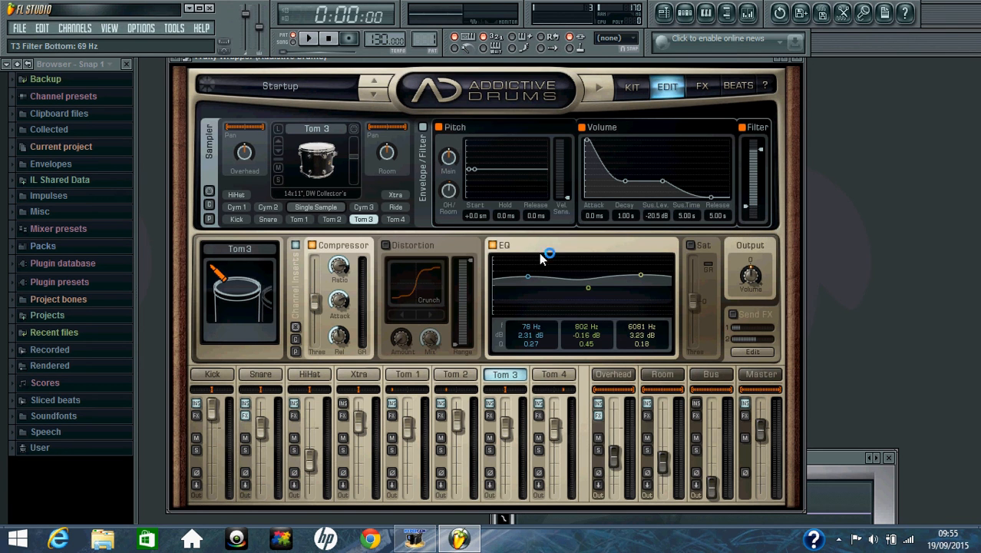
{"action": "left_click", "coordinate": [309, 246]}
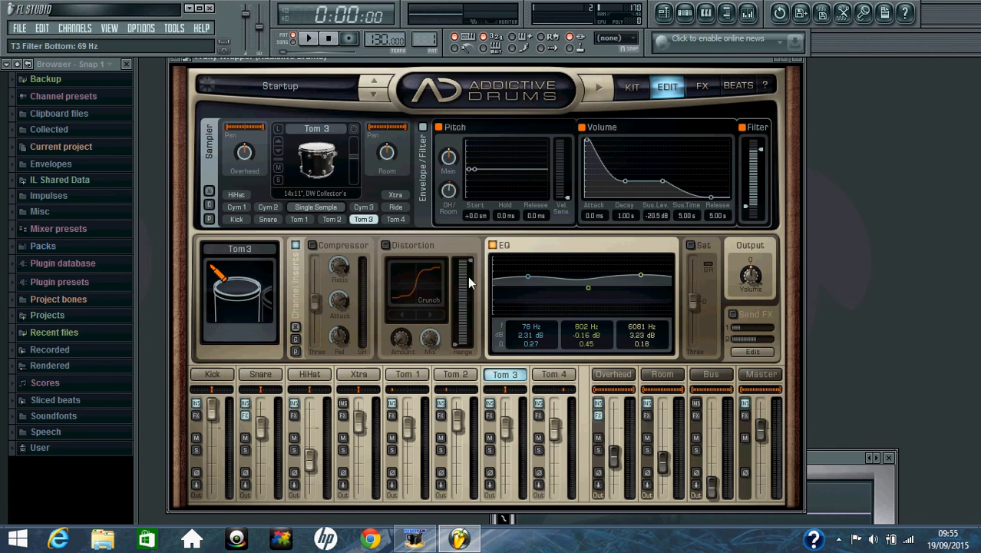
- Set Tom 3's EQ bands to 38 Hz at 24.00 dB, 1021 Hz at 0.00 dB and 10209 Hz at 0.00 dB, with Q 0.45 throughout
{"action": "left_click_drag", "start_coordinate": [528, 334], "coordinate": [534, 349]}
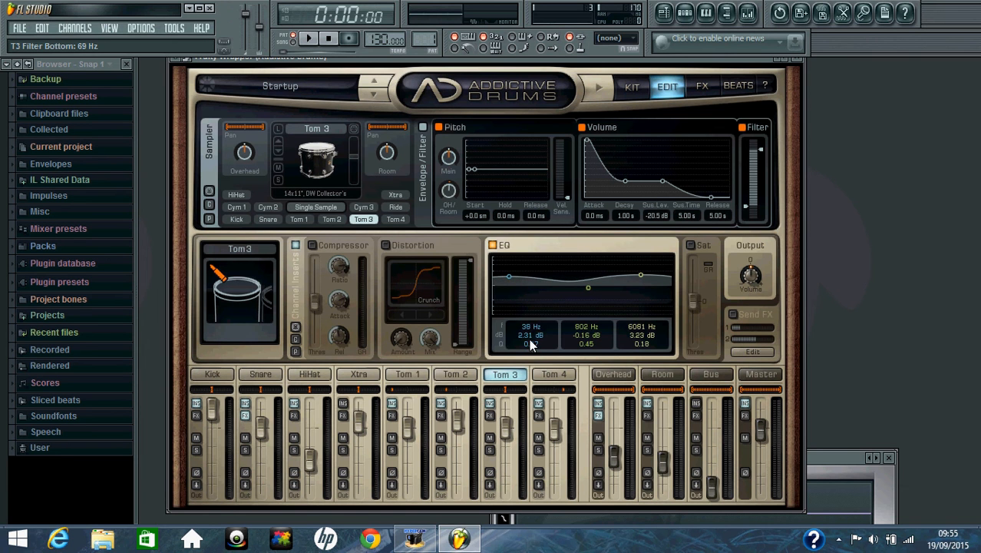
{"action": "left_click_drag", "start_coordinate": [529, 338], "coordinate": [518, 247]}
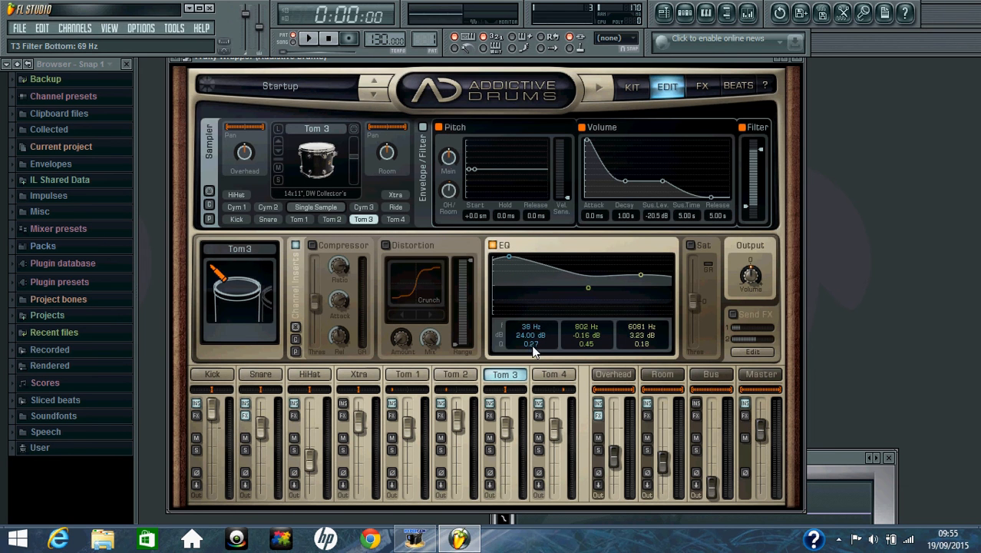
{"action": "mouse_move", "coordinate": [534, 345]}
{"action": "left_mouse_down"}
{"action": "mouse_move", "coordinate": [585, 328]}
{"action": "mouse_move", "coordinate": [591, 339]}
{"action": "left_mouse_up"}
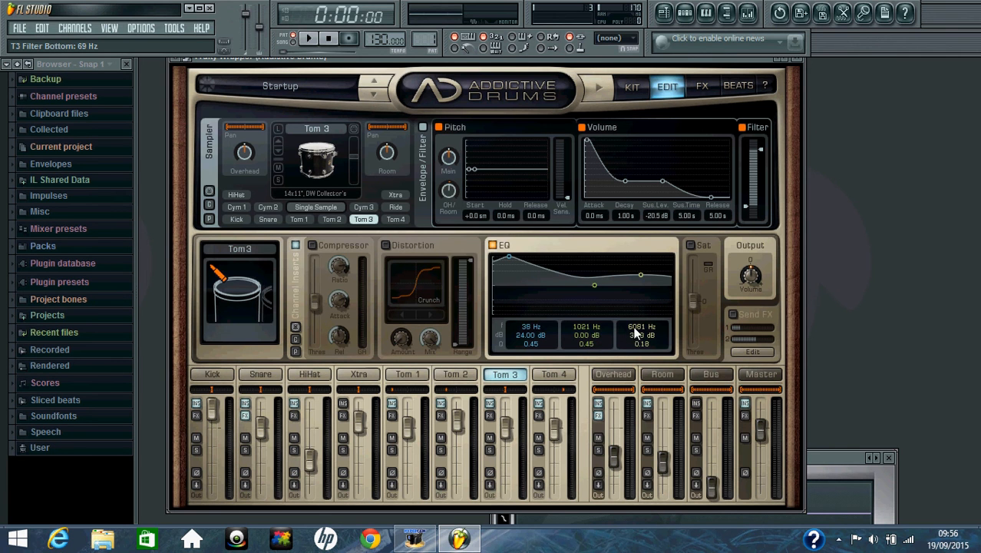
{"action": "mouse_move", "coordinate": [635, 332]}
{"action": "left_mouse_down"}
{"action": "mouse_move", "coordinate": [633, 342]}
{"action": "mouse_move", "coordinate": [651, 329]}
{"action": "mouse_move", "coordinate": [645, 367]}
{"action": "mouse_move", "coordinate": [653, 330]}
{"action": "mouse_move", "coordinate": [653, 347]}
{"action": "left_mouse_up"}
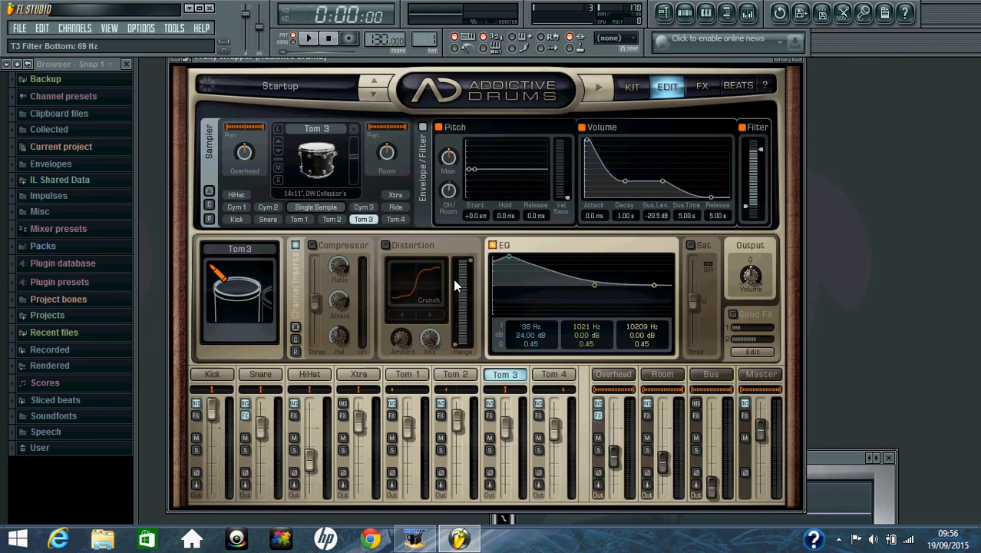
- Open Tom 4 for editing and center its room level and main pitch
{"action": "left_click", "coordinate": [553, 375]}
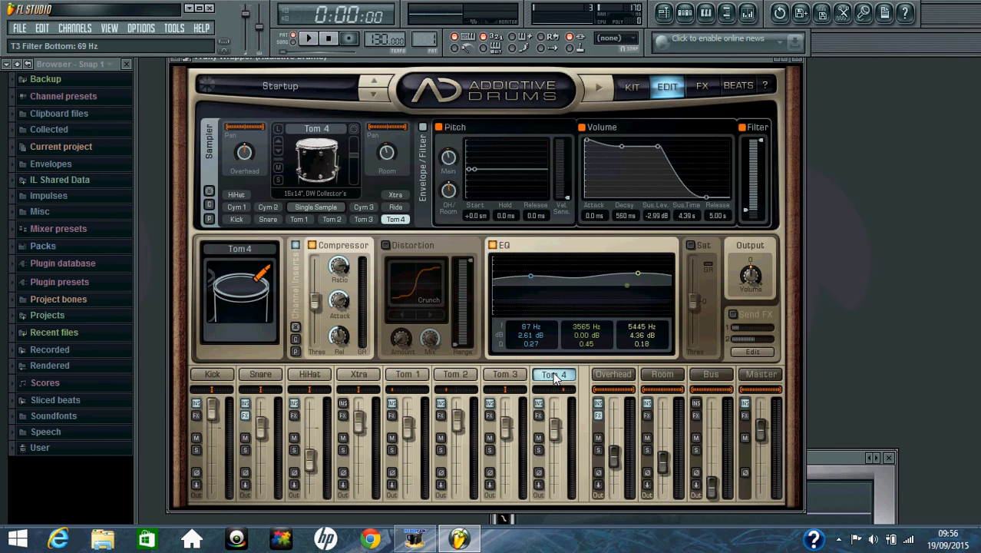
{"action": "left_click_drag", "start_coordinate": [386, 151], "coordinate": [387, 143]}
{"action": "left_click_drag", "start_coordinate": [446, 161], "coordinate": [451, 164]}
- Set Tom 4's volume envelope to a 1.00 s decay, a -20.4 dB sustain level and a 5.00 s sustain time
{"action": "left_click_drag", "start_coordinate": [624, 215], "coordinate": [626, 206]}
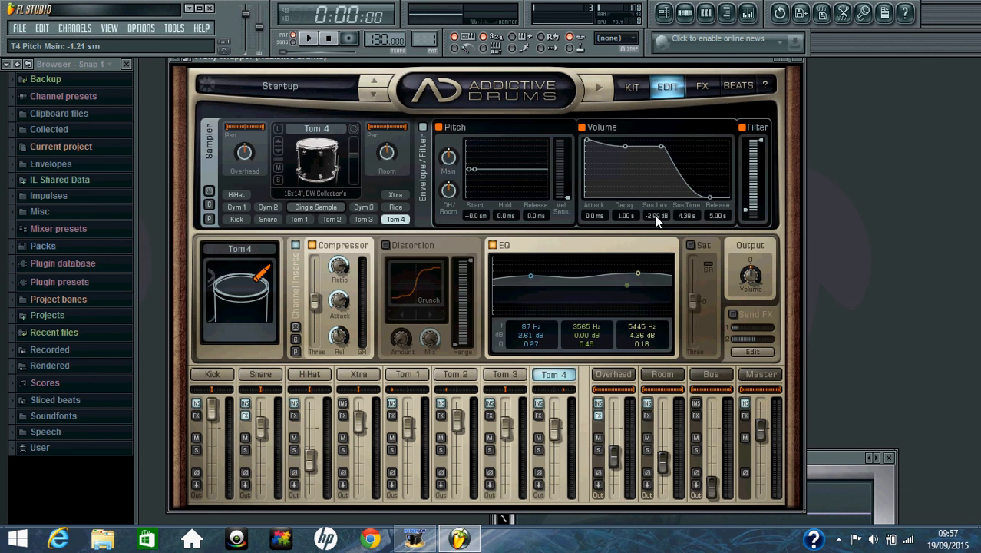
{"action": "left_click_drag", "start_coordinate": [656, 214], "coordinate": [668, 318]}
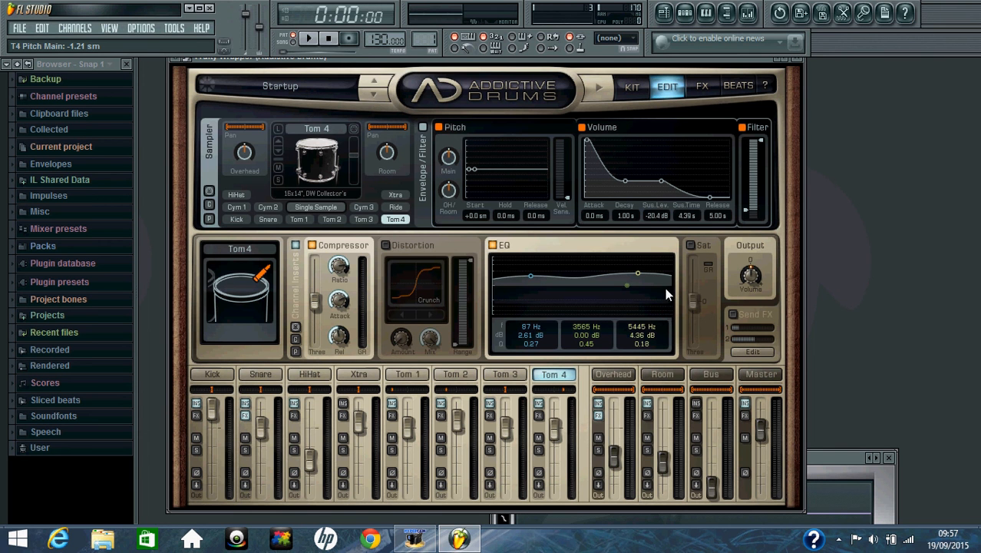
{"action": "left_click_drag", "start_coordinate": [682, 221], "coordinate": [688, 176]}
- Narrow Tom 4's filter by lowering its top limit and raising its bottom limit slightly, and turn off its compressor
{"action": "left_click_drag", "start_coordinate": [760, 146], "coordinate": [762, 155]}
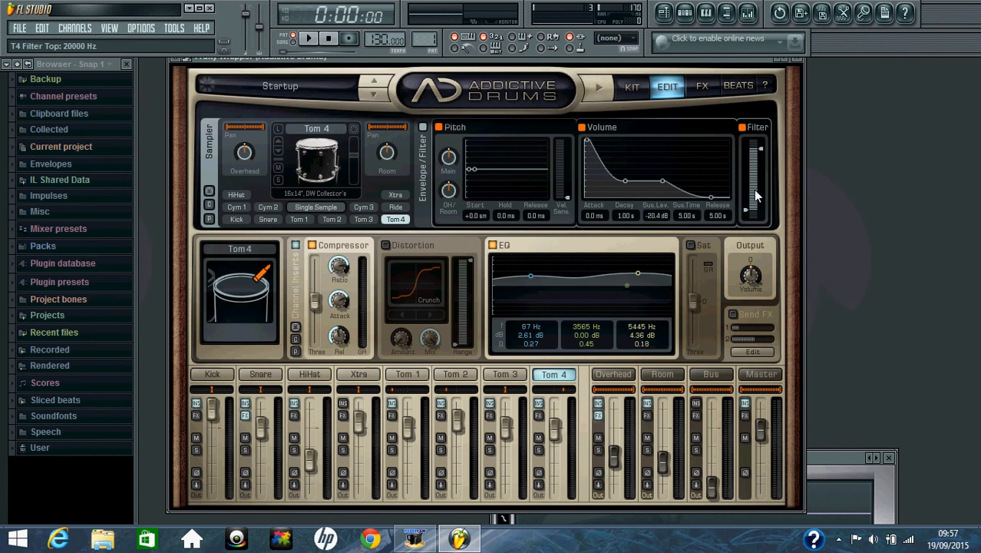
{"action": "left_click_drag", "start_coordinate": [747, 212], "coordinate": [747, 209]}
{"action": "left_click", "coordinate": [311, 246]}
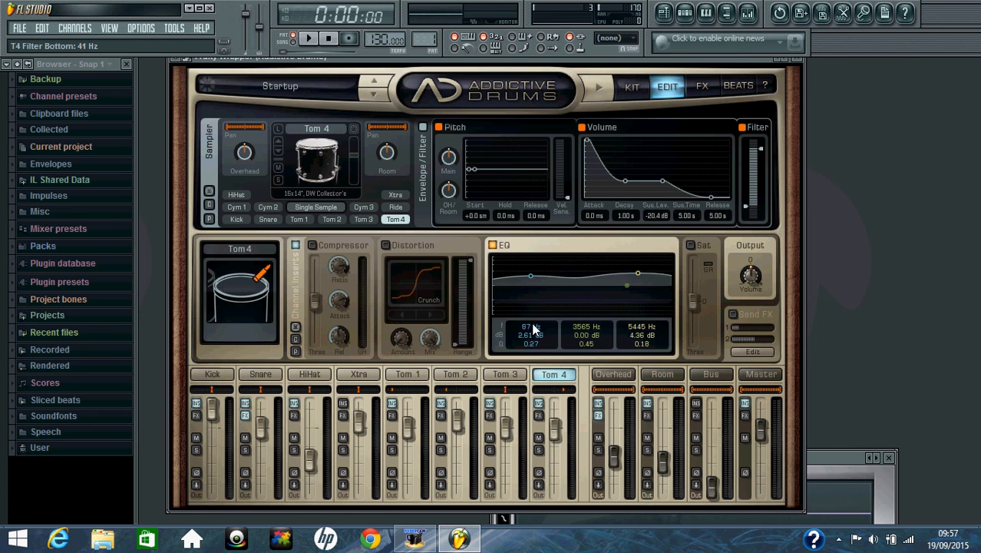
- Set Tom 4's EQ bands to 37 Hz at 24.00 dB, 1064 Hz at 0.00 dB and 10139 Hz at 0.00 dB, with Q 0.45 throughout
{"action": "left_click_drag", "start_coordinate": [535, 327], "coordinate": [529, 345]}
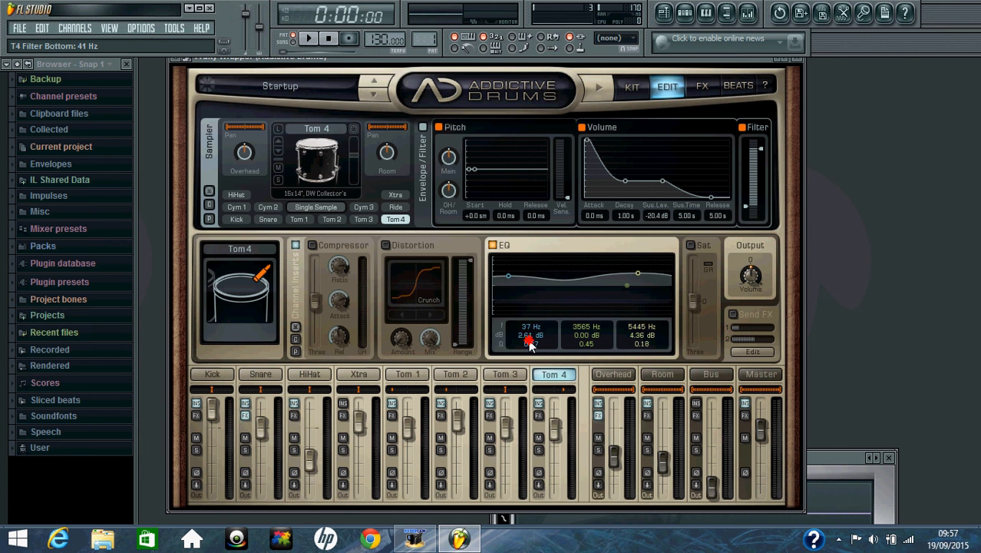
{"action": "left_click", "coordinate": [528, 338]}
{"action": "left_click_drag", "start_coordinate": [530, 337], "coordinate": [528, 261]}
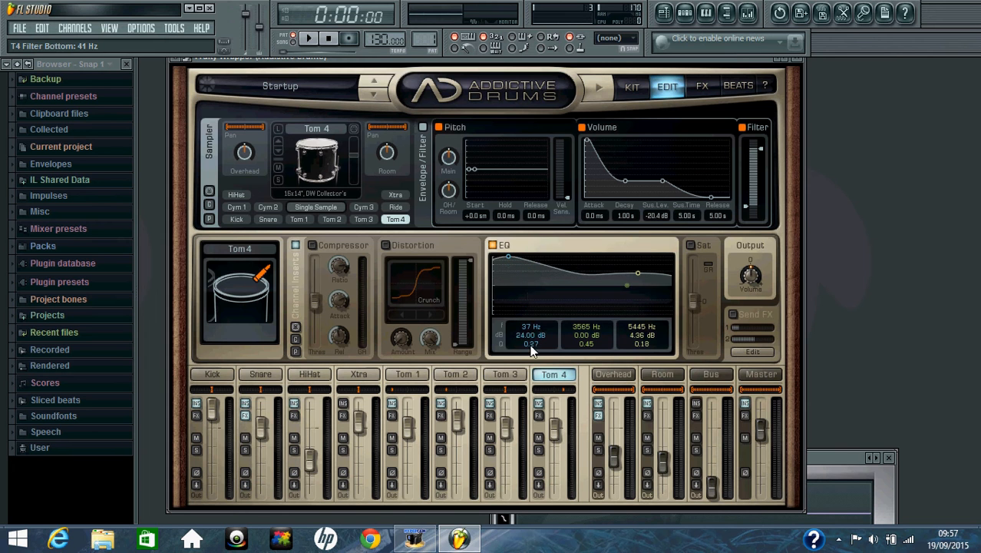
{"action": "left_click_drag", "start_coordinate": [530, 345], "coordinate": [542, 343]}
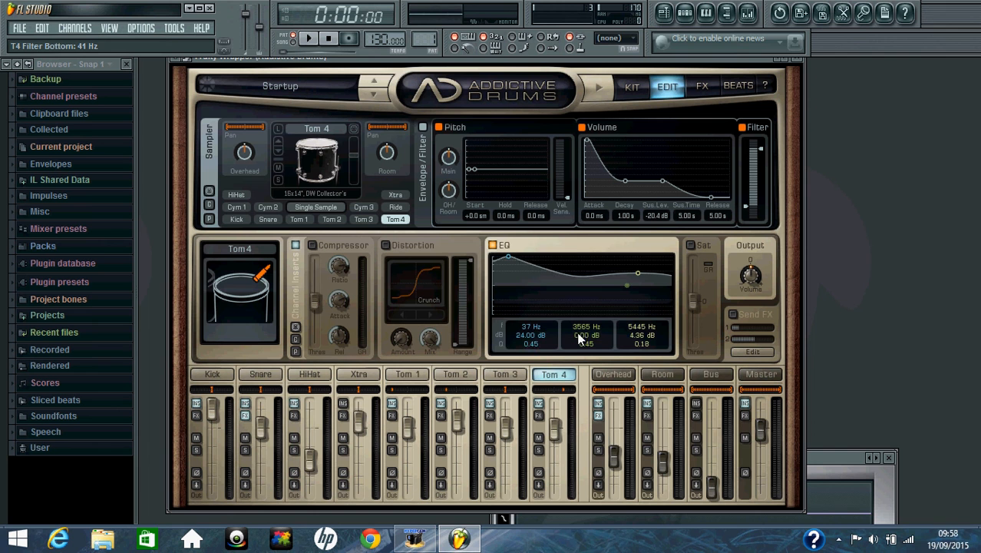
{"action": "left_click_drag", "start_coordinate": [586, 327], "coordinate": [589, 355]}
{"action": "mouse_move", "coordinate": [647, 328]}
{"action": "left_mouse_down"}
{"action": "mouse_move", "coordinate": [649, 307]}
{"action": "mouse_move", "coordinate": [641, 364]}
{"action": "mouse_move", "coordinate": [647, 319]}
{"action": "mouse_move", "coordinate": [647, 345]}
{"action": "left_mouse_up"}
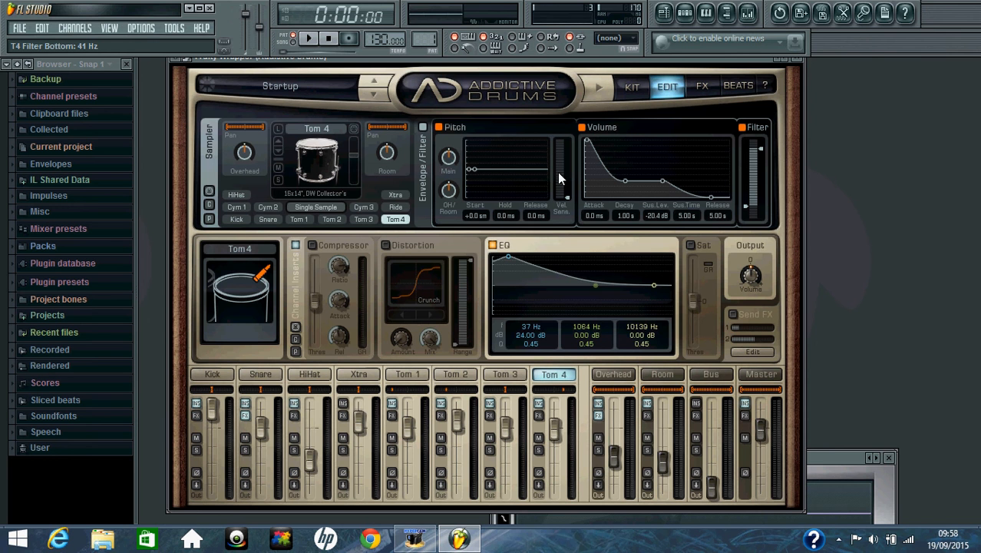
- Check the hi-hat's edit page from the kit overview, and open Cymbal 1 for editing
{"action": "left_click", "coordinate": [631, 88]}
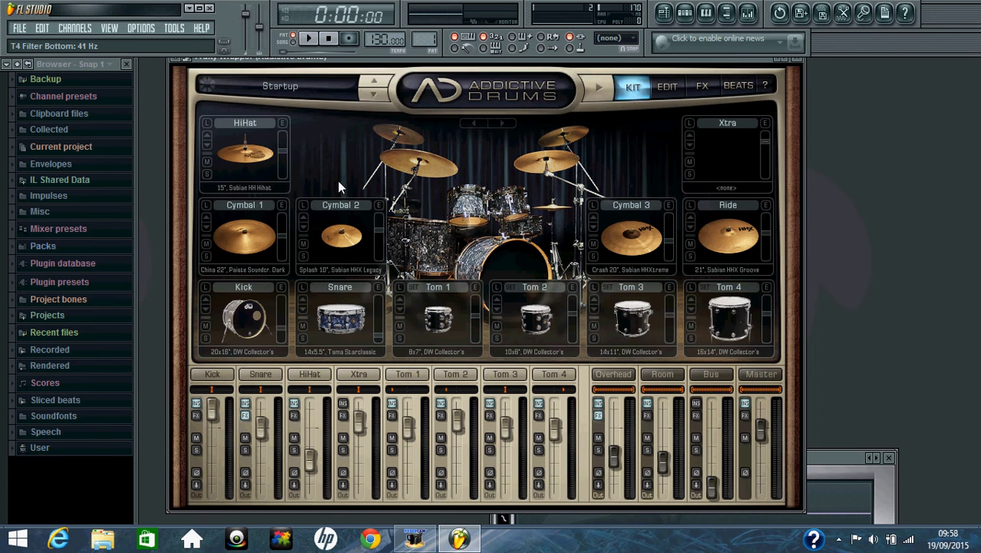
{"action": "left_click", "coordinate": [283, 125]}
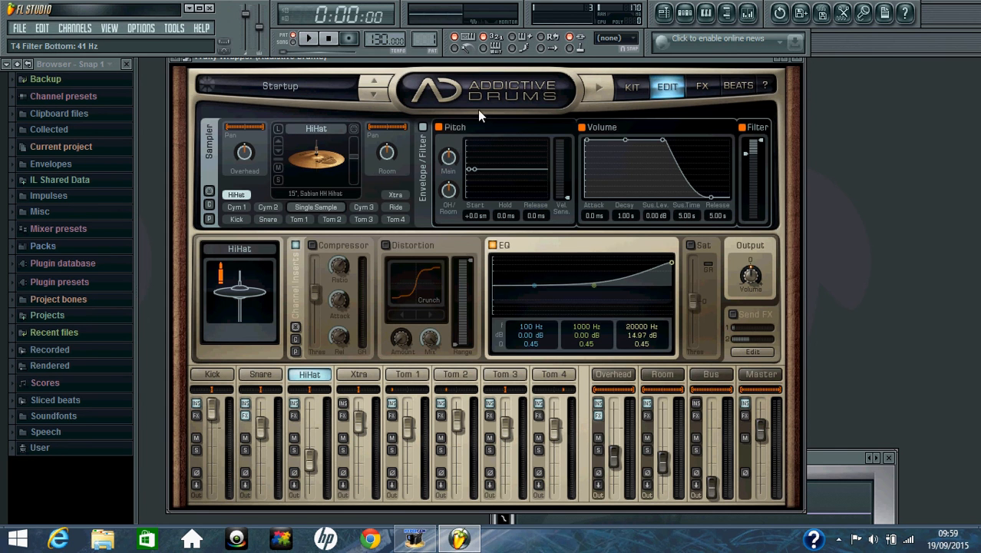
{"action": "left_click", "coordinate": [629, 86]}
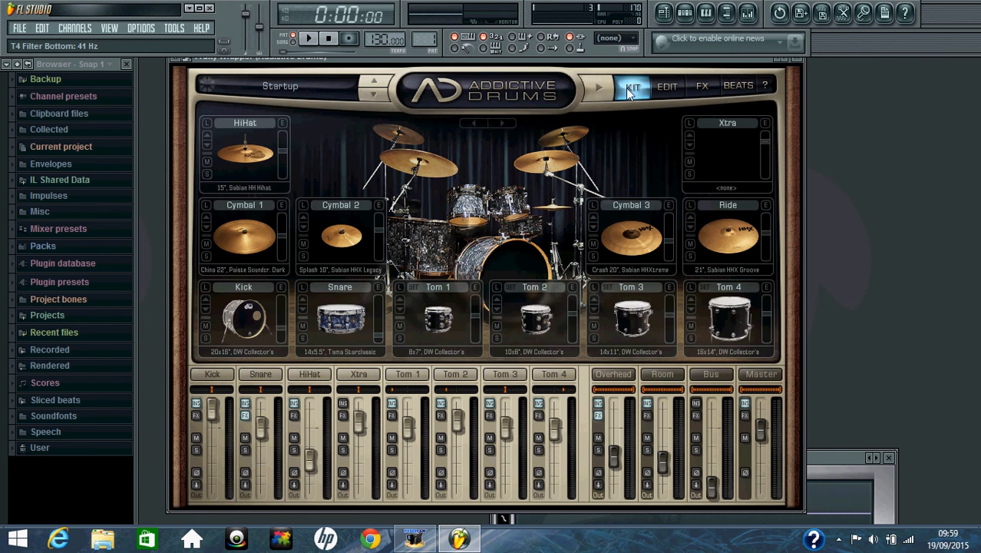
{"action": "left_click", "coordinate": [280, 204]}
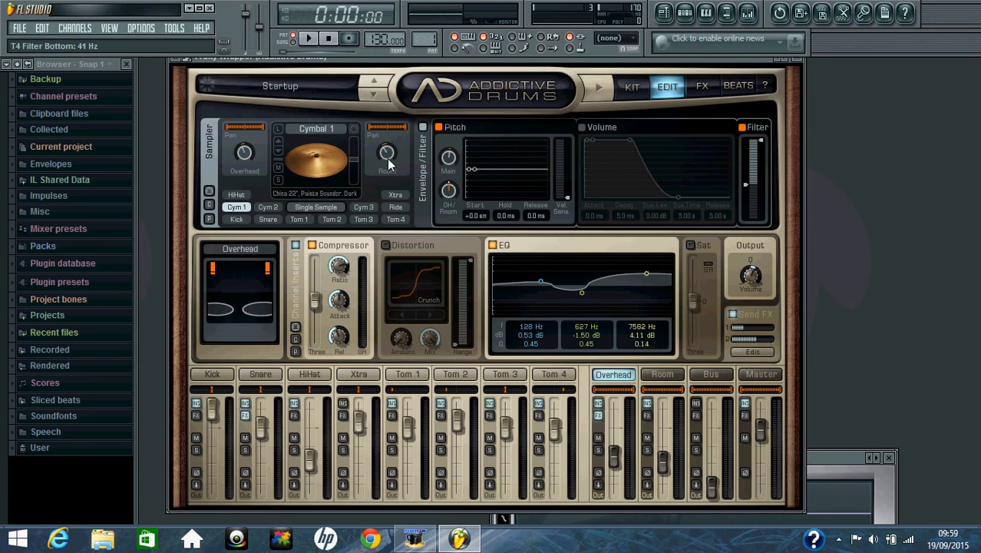
- Raise Cymbal 1's overhead and room levels to their centre settings and adjust its main pitch
{"action": "left_click", "coordinate": [245, 155]}
{"action": "left_click", "coordinate": [245, 127]}
{"action": "left_click", "coordinate": [388, 156]}
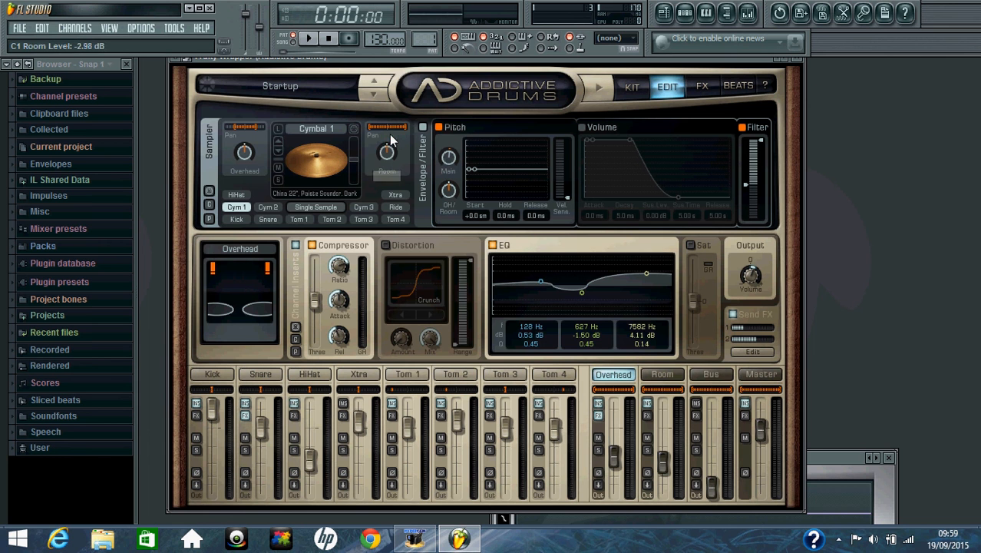
{"action": "left_click", "coordinate": [448, 157]}
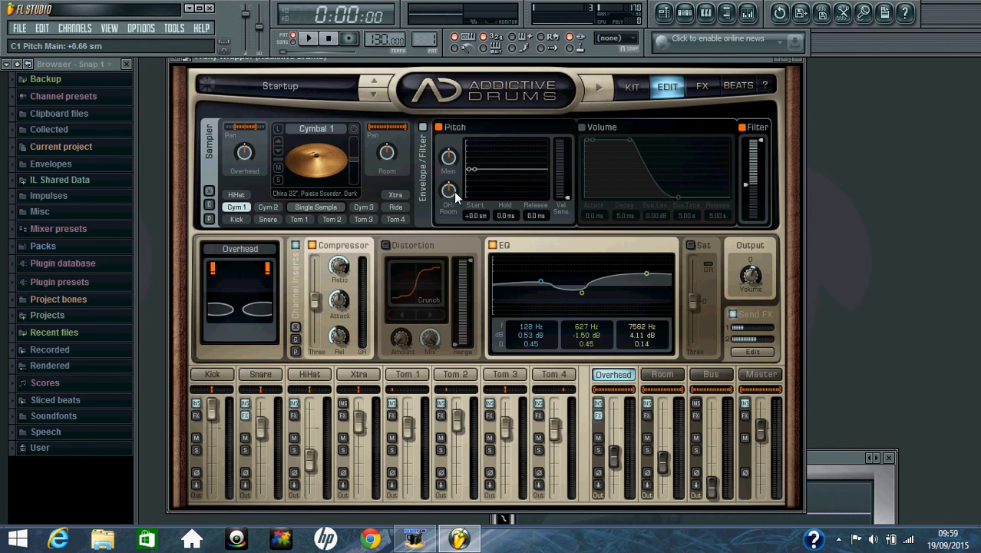
- Turn on Cymbal 1's volume envelope with a 111 ms decay, -9.97 dB sustain level and 445 ms sustain time
{"action": "left_click", "coordinate": [583, 128]}
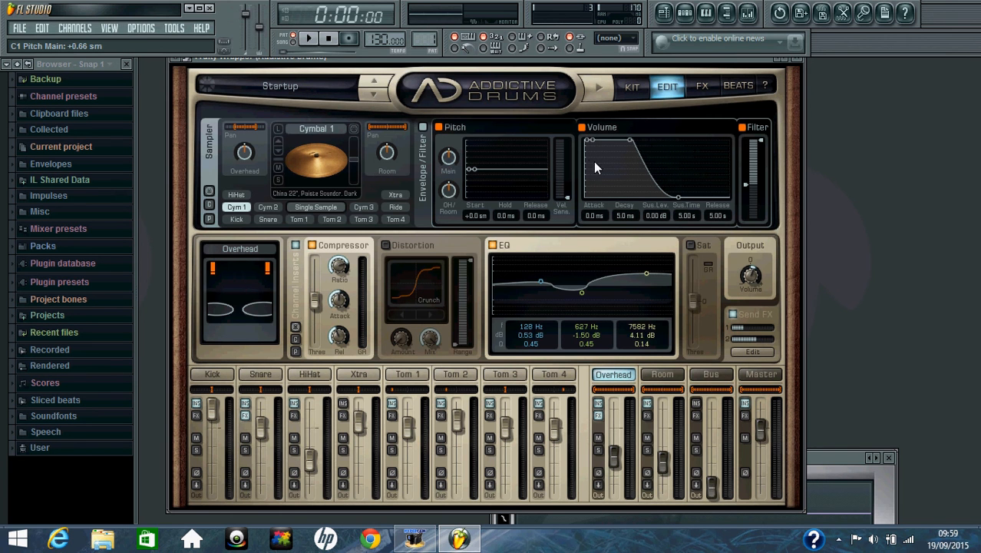
{"action": "left_click_drag", "start_coordinate": [621, 216], "coordinate": [627, 146]}
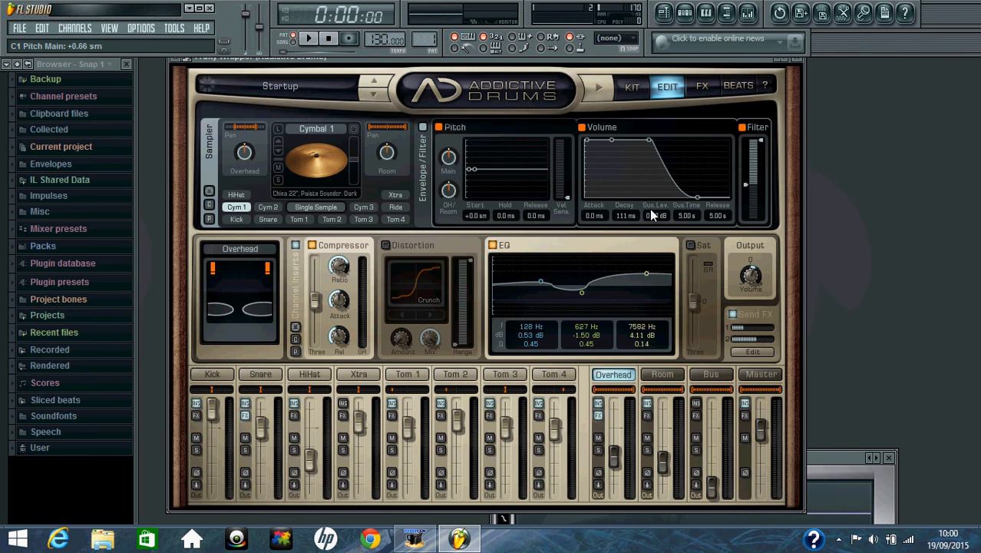
{"action": "left_click_drag", "start_coordinate": [650, 215], "coordinate": [658, 280]}
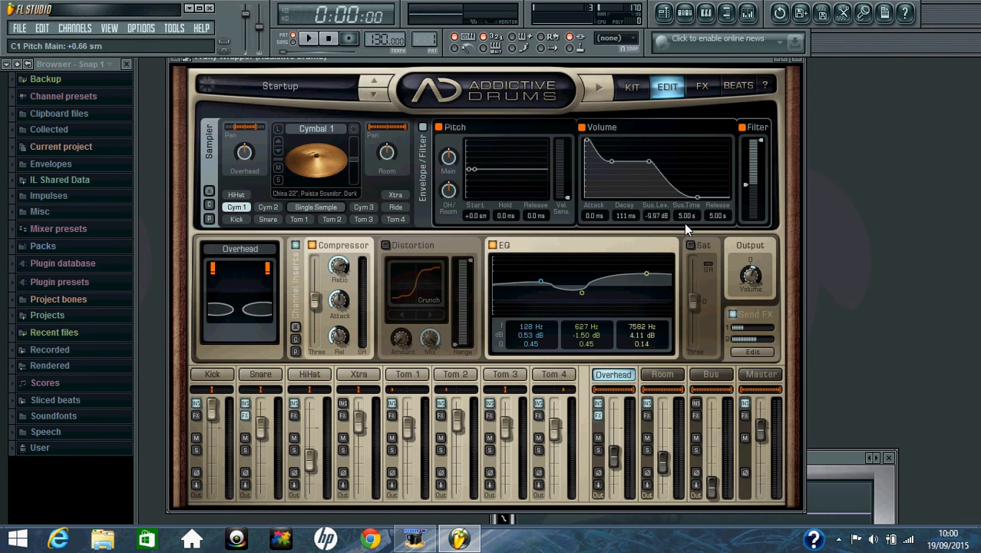
{"action": "left_click_drag", "start_coordinate": [685, 224], "coordinate": [694, 322]}
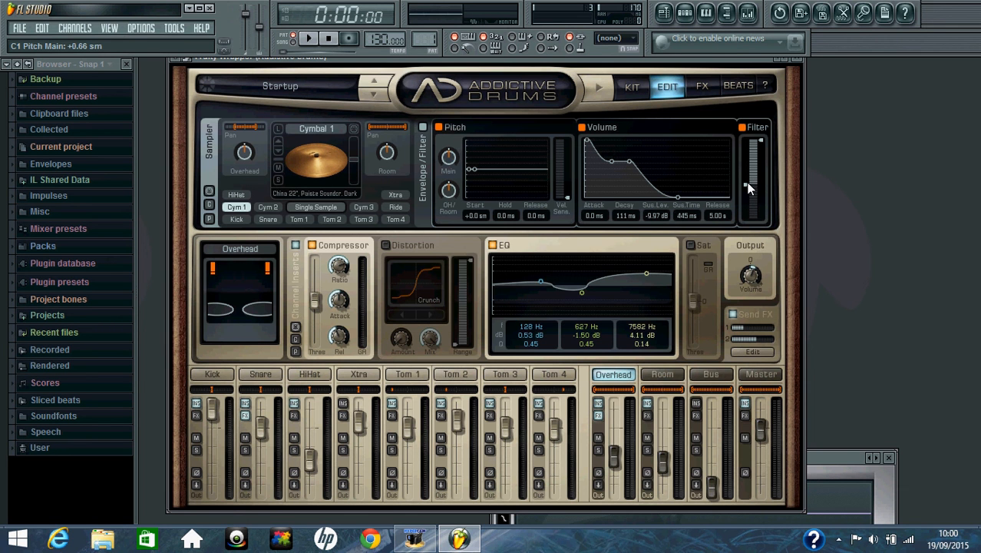
- Lower Cymbal 1's filter bottom limit to about 215 Hz and turn off the overhead channel's compressor
{"action": "left_click_drag", "start_coordinate": [744, 184], "coordinate": [754, 200]}
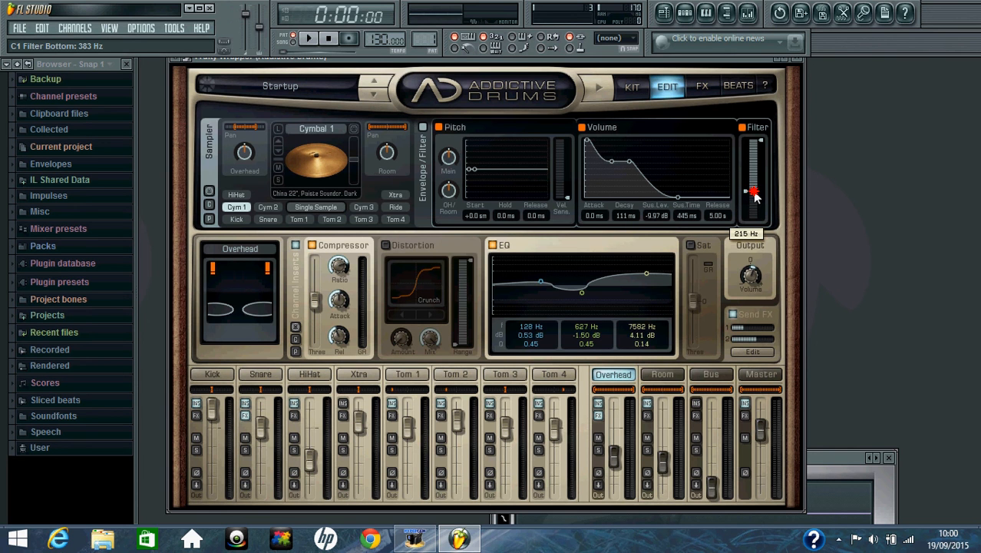
{"action": "left_click_drag", "start_coordinate": [756, 198], "coordinate": [755, 198]}
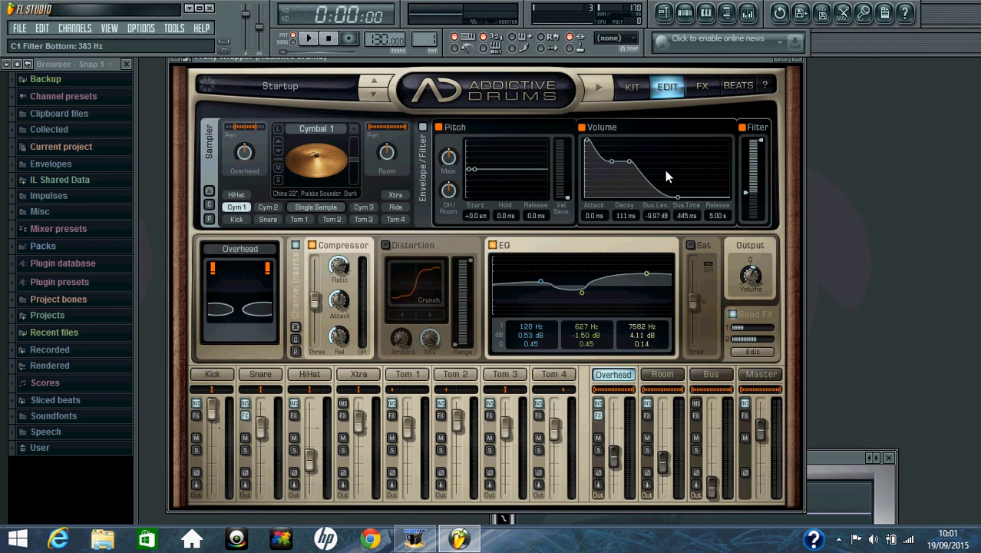
{"action": "left_click", "coordinate": [312, 245]}
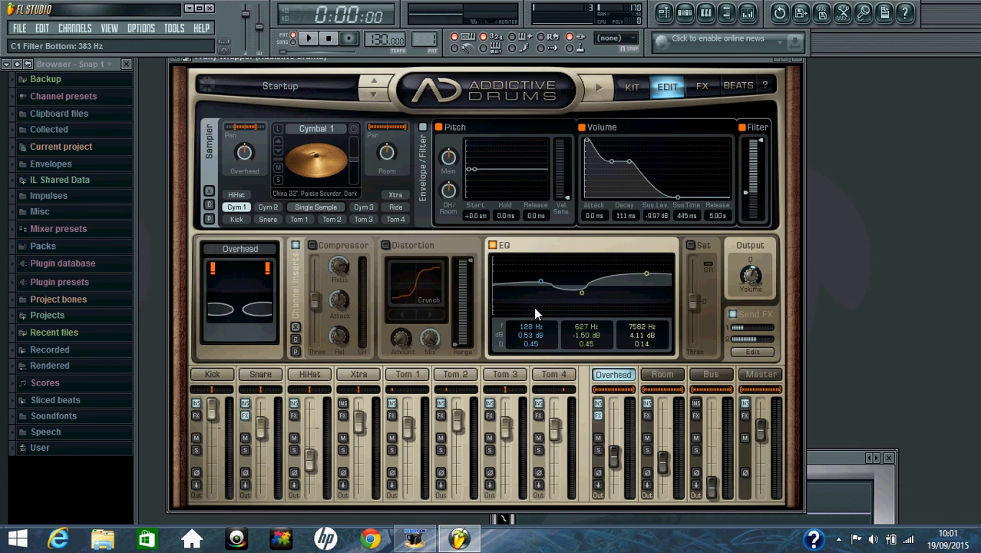
- Set the overhead EQ's low band to 304 Hz at 0.06 dB and its middle band to 2673 Hz at 9.24 dB
{"action": "left_click_drag", "start_coordinate": [536, 323], "coordinate": [537, 316]}
{"action": "left_click_drag", "start_coordinate": [533, 342], "coordinate": [529, 344]}
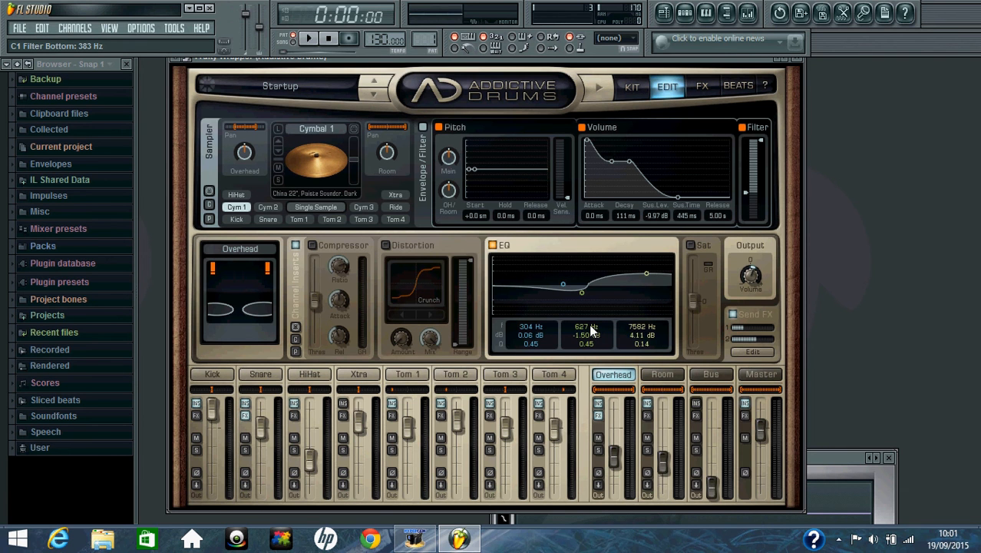
{"action": "left_click_drag", "start_coordinate": [590, 330], "coordinate": [600, 310]}
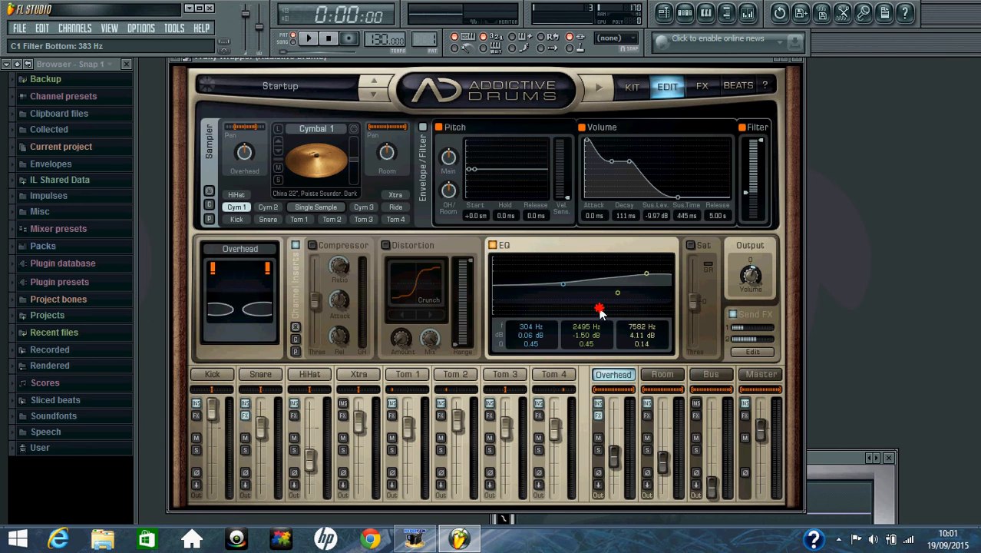
{"action": "left_click_drag", "start_coordinate": [599, 310], "coordinate": [601, 311]}
{"action": "left_click_drag", "start_coordinate": [587, 335], "coordinate": [586, 272]}
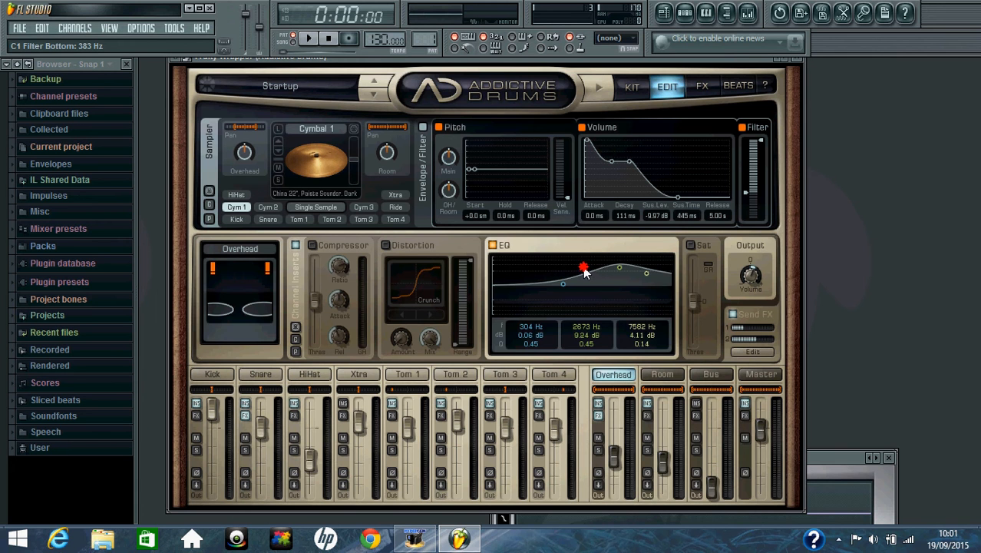
{"action": "left_click", "coordinate": [586, 335]}
{"action": "left_click_drag", "start_coordinate": [588, 340], "coordinate": [587, 342]}
- Set the overhead EQ's high band to 16257 Hz at 17.91 dB with Q 0.45
{"action": "left_click_drag", "start_coordinate": [640, 330], "coordinate": [647, 317]}
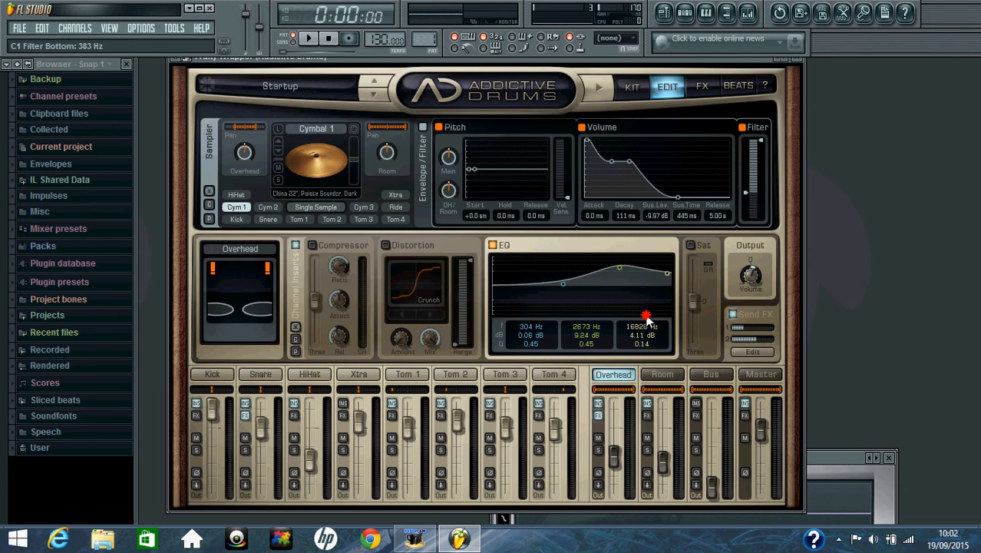
{"action": "left_click_drag", "start_coordinate": [646, 318], "coordinate": [649, 321]}
{"action": "left_click_drag", "start_coordinate": [641, 334], "coordinate": [643, 324]}
{"action": "left_click_drag", "start_coordinate": [643, 316], "coordinate": [640, 304]}
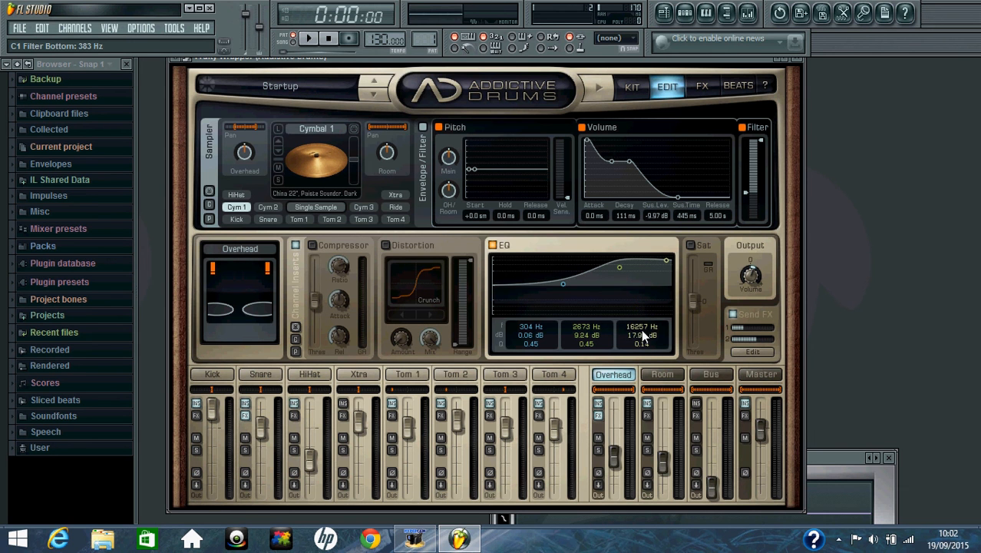
{"action": "left_click_drag", "start_coordinate": [643, 349], "coordinate": [644, 316]}
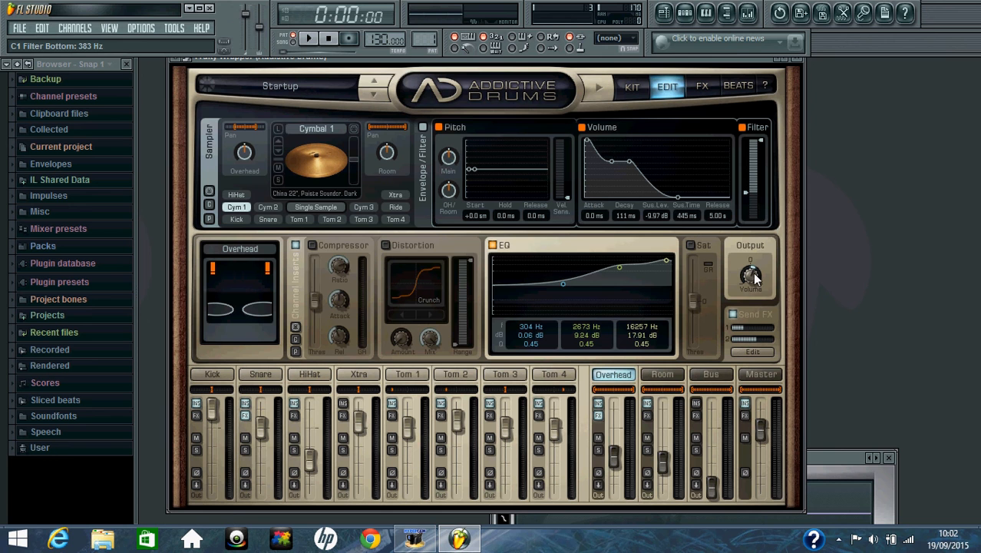
- Adjust the overhead channel's output volume and raise both of its send FX levels
{"action": "left_click_drag", "start_coordinate": [754, 278], "coordinate": [757, 257]}
{"action": "left_click_drag", "start_coordinate": [741, 328], "coordinate": [759, 334]}
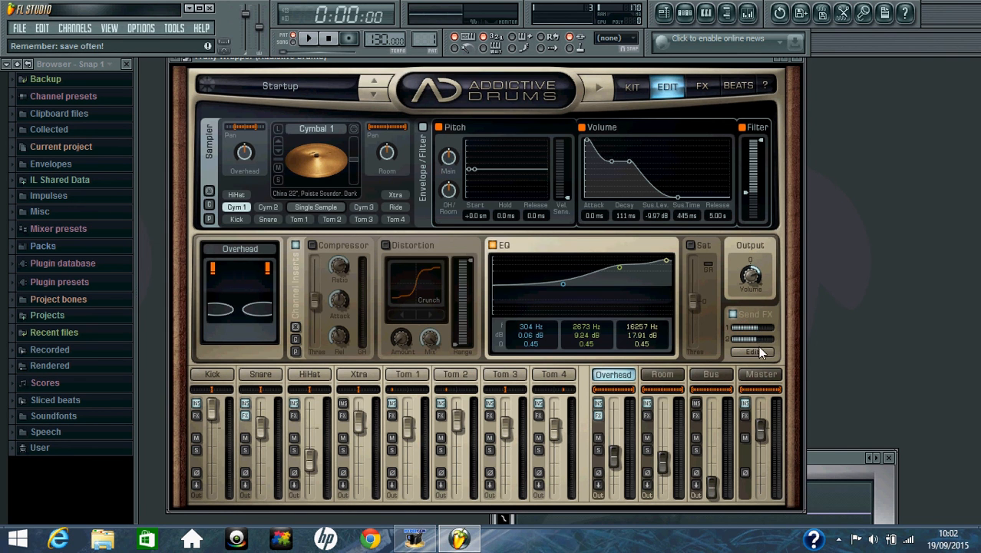
{"action": "left_click", "coordinate": [758, 329]}
- Check the hi-hat's edit page and kit piece list, keep the 15" Sabian HH Hihat, and return to the kit overview
{"action": "left_click", "coordinate": [632, 87]}
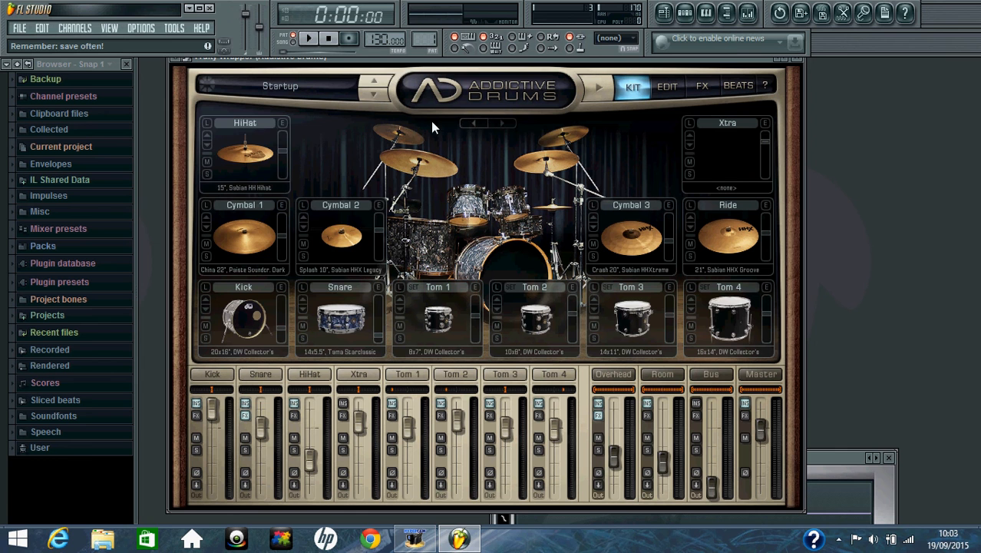
{"action": "left_click", "coordinate": [281, 124]}
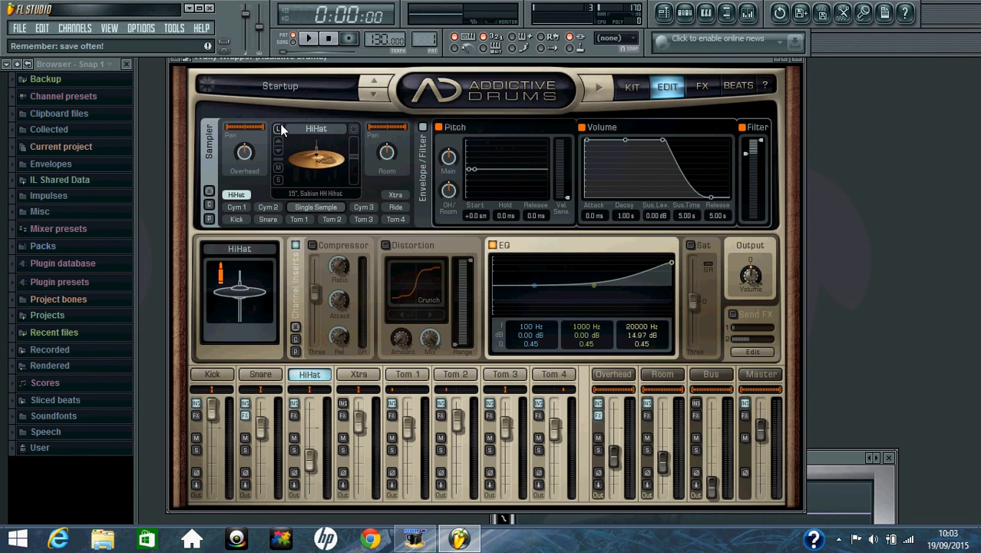
{"action": "left_click", "coordinate": [280, 126]}
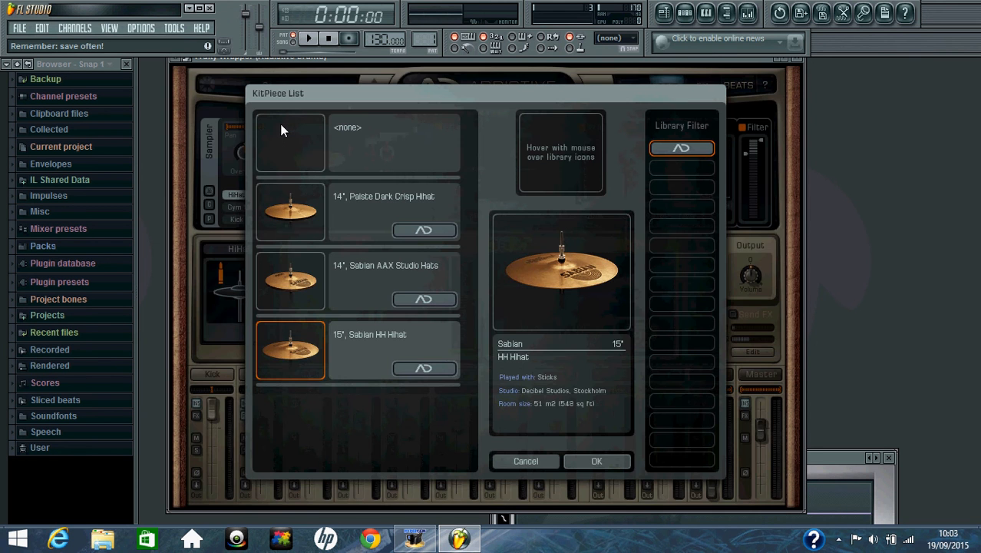
{"action": "left_click", "coordinate": [594, 463]}
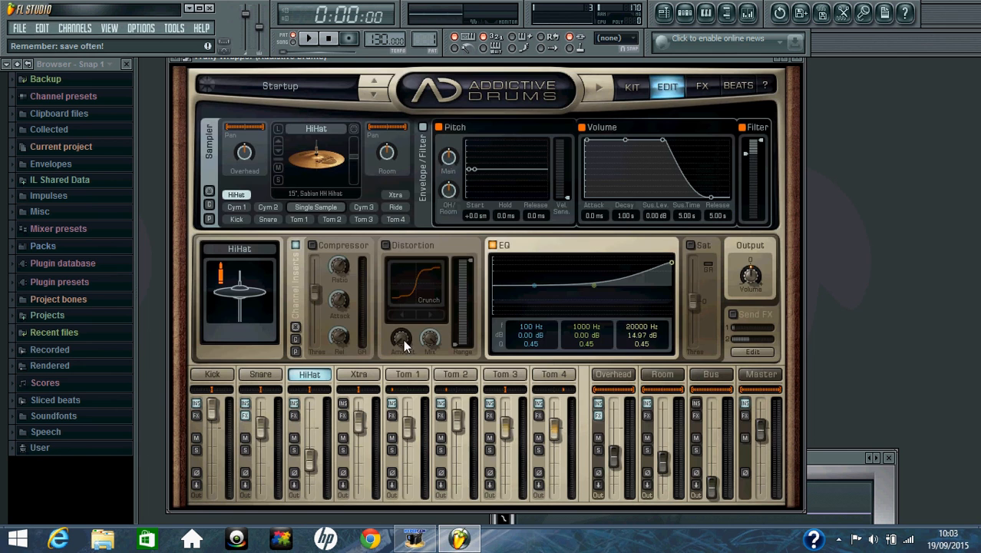
{"action": "left_click", "coordinate": [634, 87]}
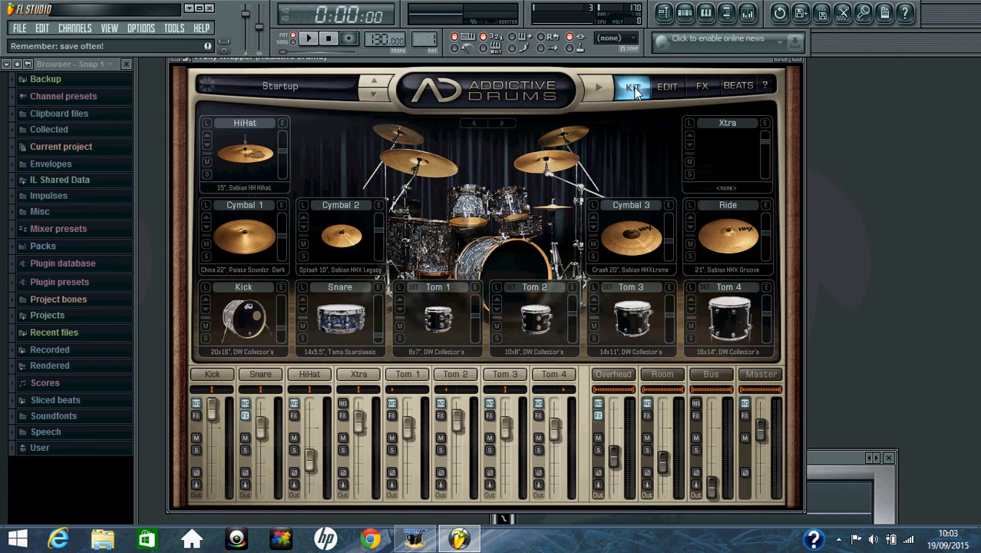
- Open Cymbal 2 for editing, raise its room level and turn on its pitch section
{"action": "left_click", "coordinate": [378, 206]}
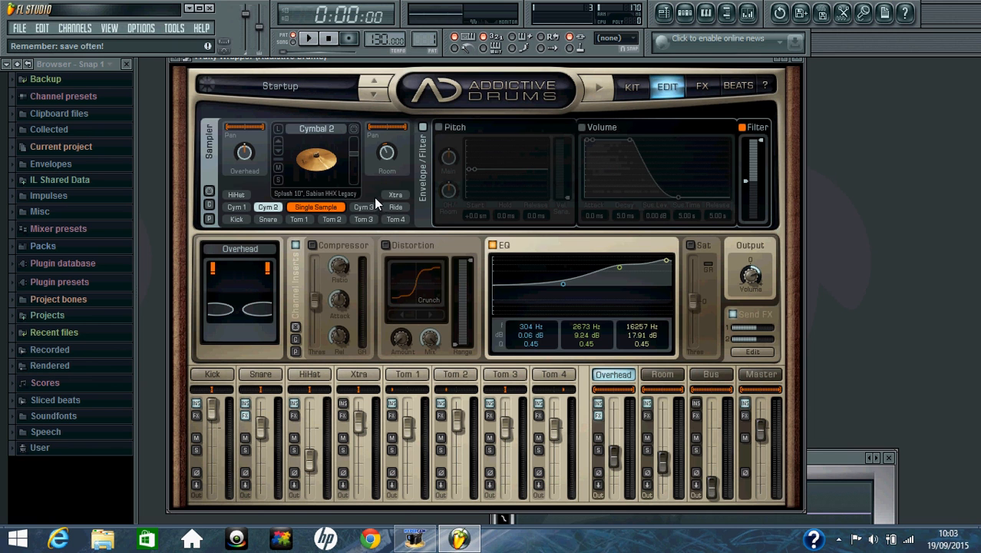
{"action": "left_click", "coordinate": [390, 145]}
{"action": "left_click", "coordinate": [439, 131]}
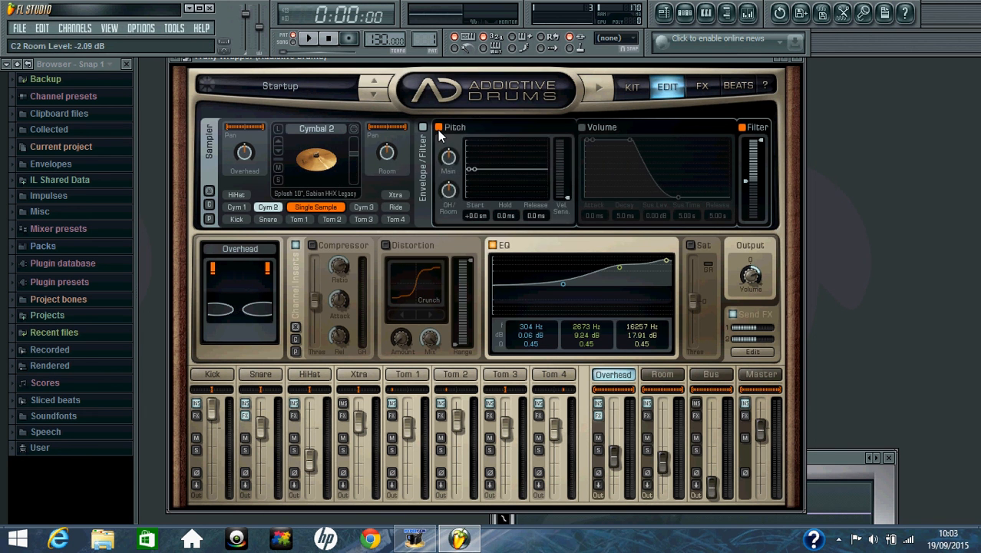
- Give Cymbal 2 a volume envelope with 11.1 ms decay, 7.8 ms sustain time and 1.60 s release, and raise its filter's bottom limit near the top
{"action": "left_click", "coordinate": [581, 127]}
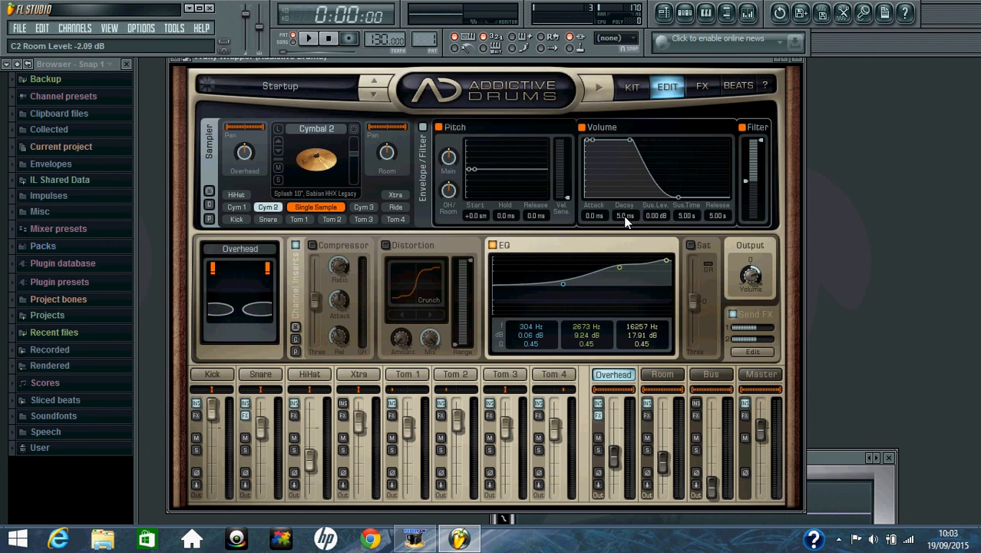
{"action": "mouse_move", "coordinate": [623, 218]}
{"action": "left_mouse_down"}
{"action": "mouse_move", "coordinate": [626, 257]}
{"action": "mouse_move", "coordinate": [626, 232]}
{"action": "left_mouse_up"}
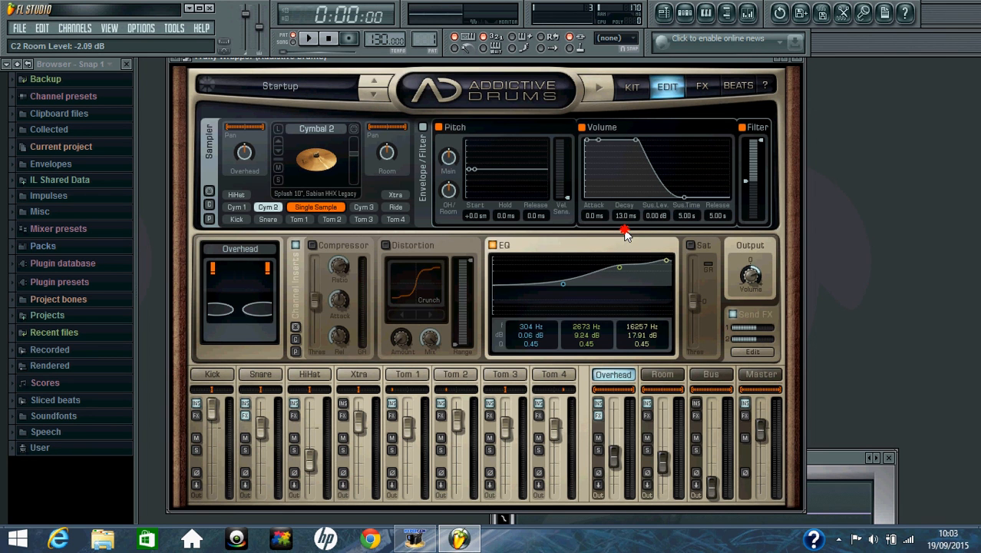
{"action": "left_click_drag", "start_coordinate": [625, 235], "coordinate": [626, 237]}
{"action": "left_click_drag", "start_coordinate": [687, 216], "coordinate": [689, 334]}
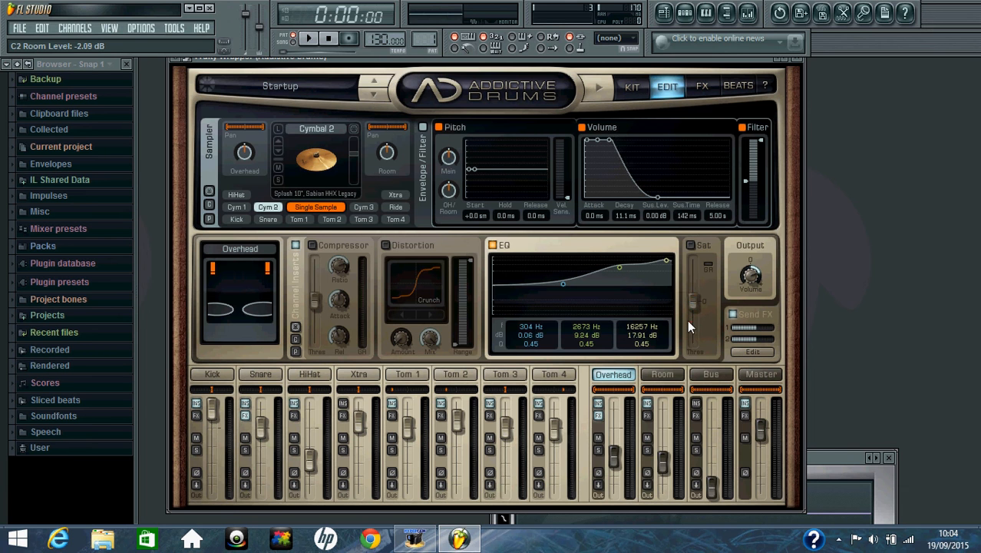
{"action": "left_click_drag", "start_coordinate": [681, 223], "coordinate": [684, 249]}
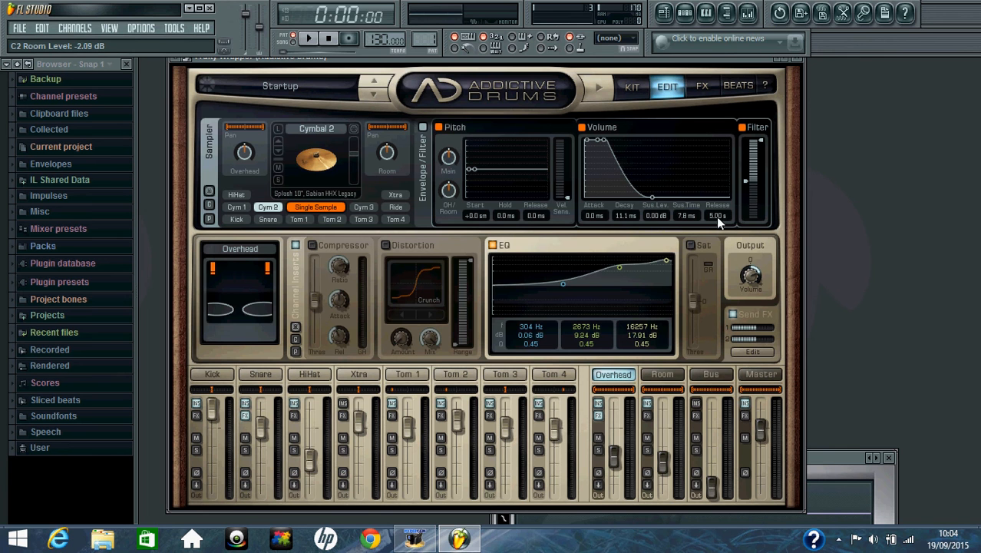
{"action": "left_click_drag", "start_coordinate": [717, 217], "coordinate": [715, 244]}
{"action": "left_click_drag", "start_coordinate": [745, 184], "coordinate": [749, 145]}
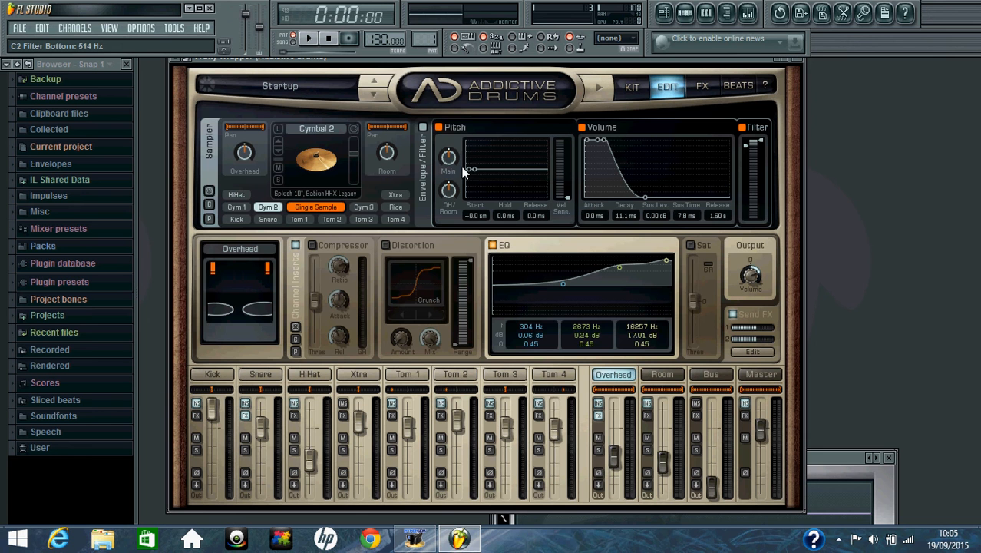
- Open Cymbal 3 for editing from the kit overview, raise its room level and turn on its volume envelope
{"action": "left_click", "coordinate": [632, 87]}
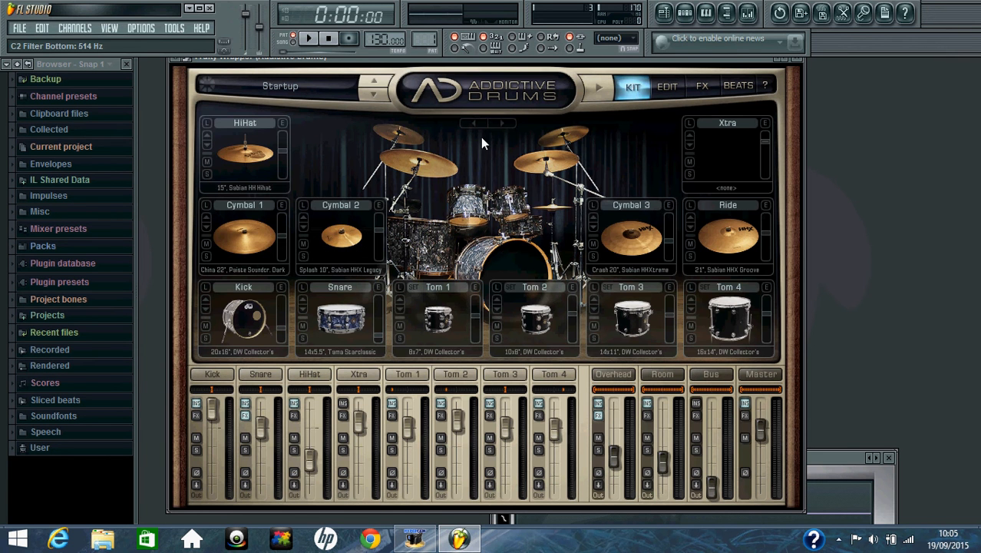
{"action": "left_click", "coordinate": [669, 205]}
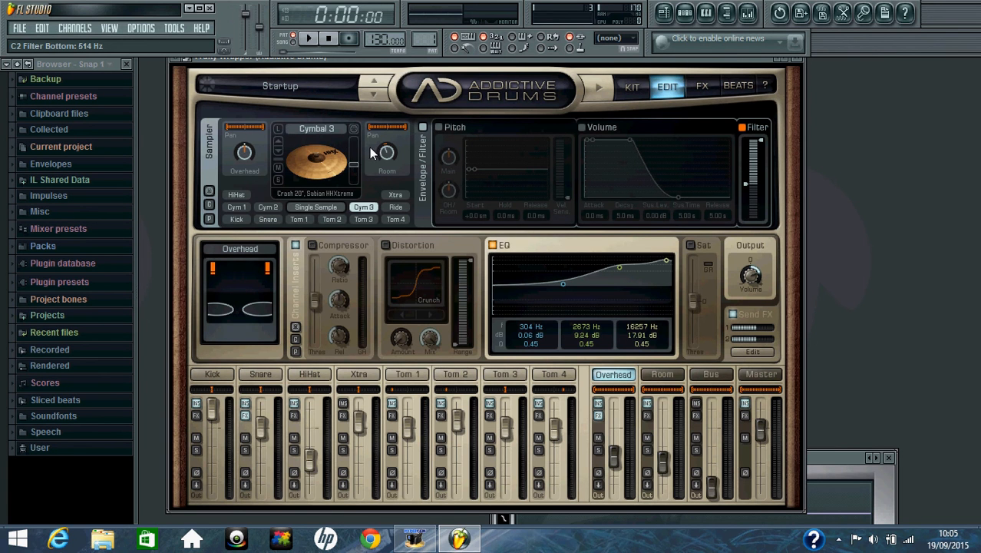
{"action": "left_click_drag", "start_coordinate": [386, 153], "coordinate": [392, 144]}
{"action": "left_click", "coordinate": [582, 128]}
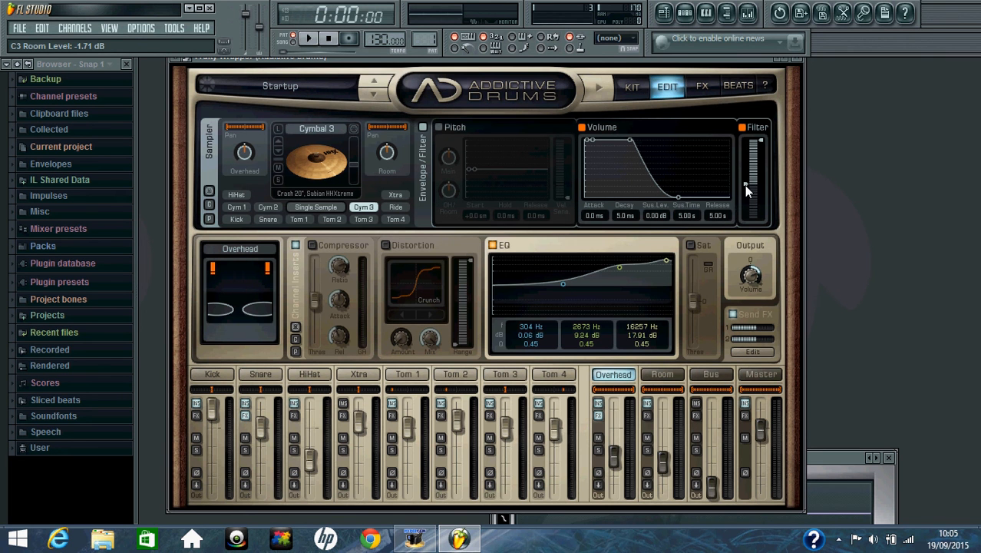
- Raise Cymbal 3's filter bottom limit to about 5246 Hz, turn on its pitch section and return to the kit overview
{"action": "left_click_drag", "start_coordinate": [745, 184], "coordinate": [747, 160]}
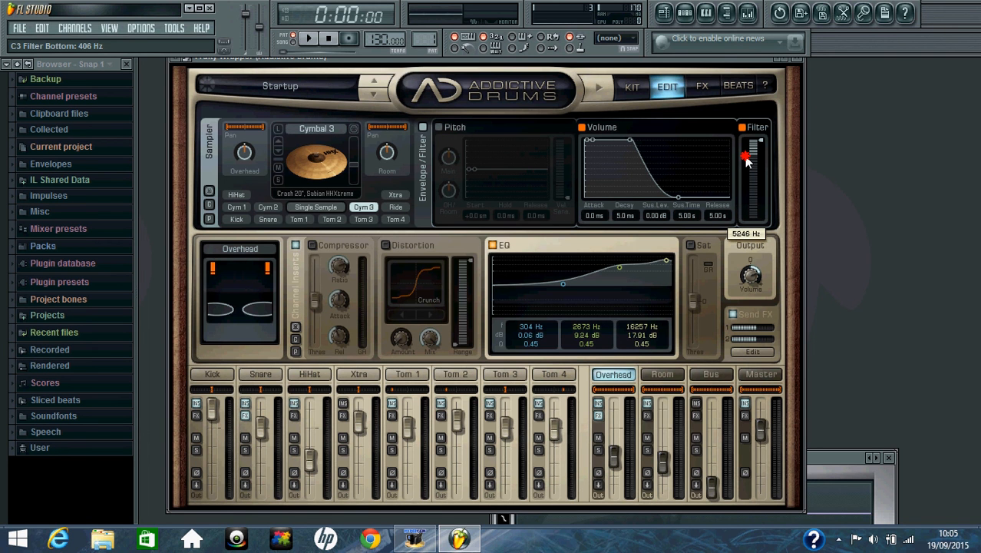
{"action": "left_click_drag", "start_coordinate": [748, 160], "coordinate": [744, 155]}
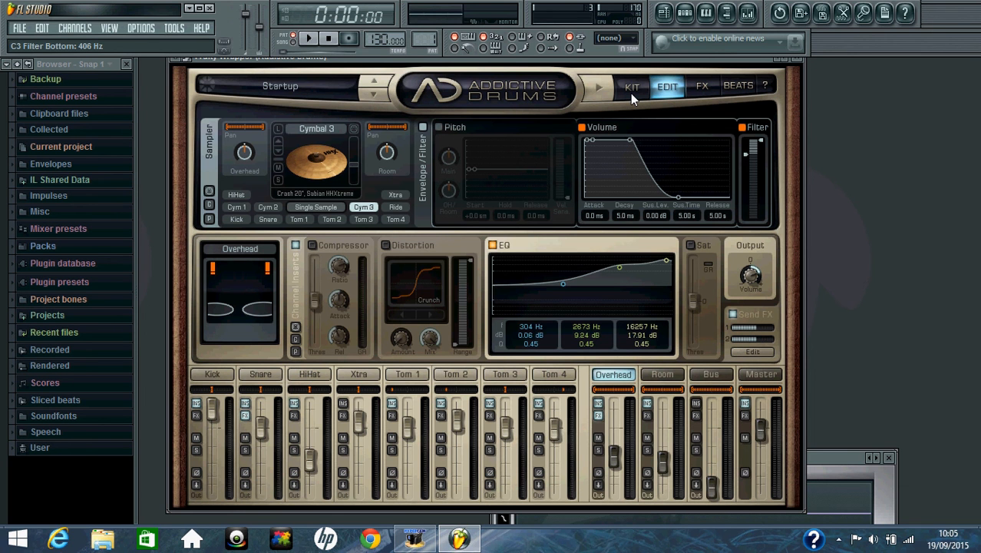
{"action": "left_click", "coordinate": [423, 127]}
{"action": "left_click", "coordinate": [423, 128]}
{"action": "left_click", "coordinate": [440, 129]}
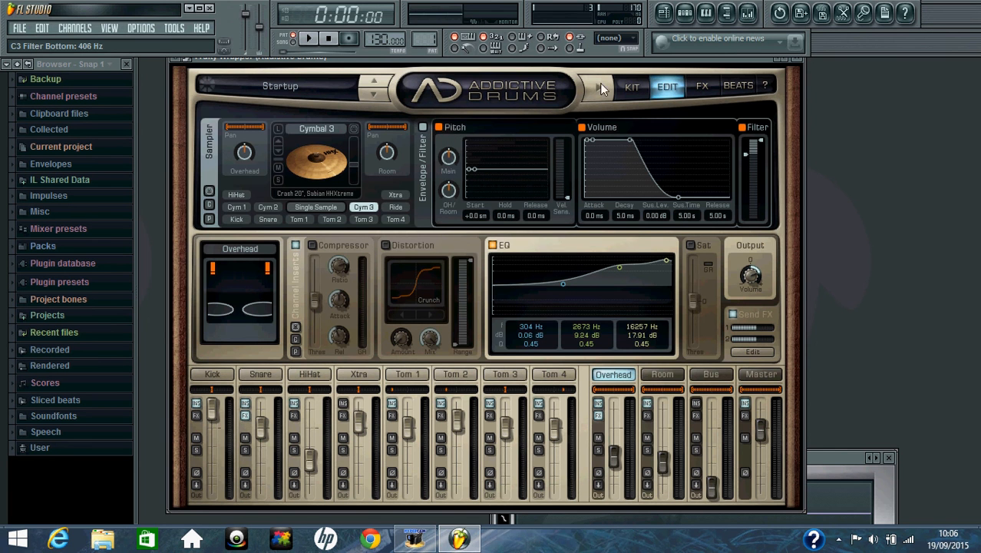
{"action": "left_click", "coordinate": [629, 89]}
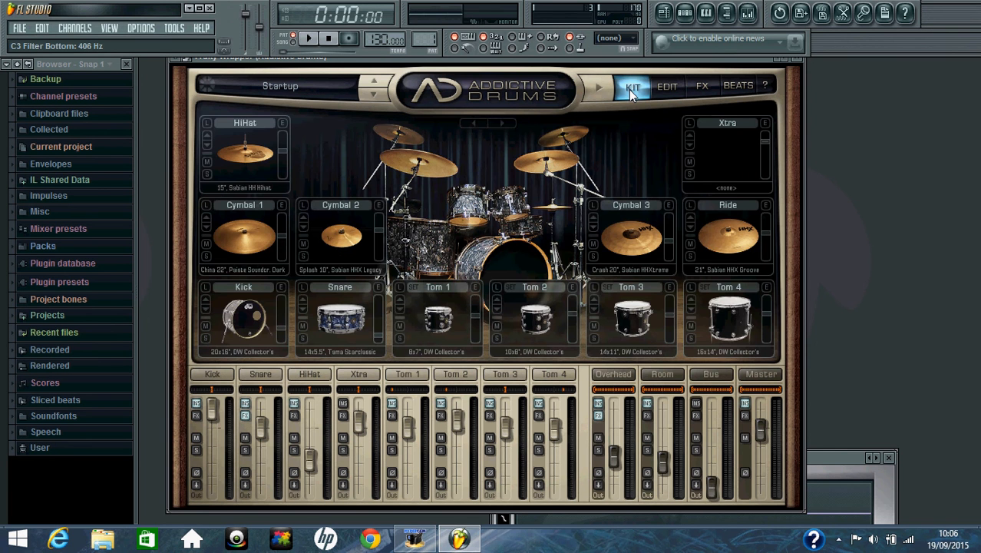
- Open the Ride for editing, raise its overhead level, adjust its room level and turn on its pitch section
{"action": "left_click", "coordinate": [764, 205]}
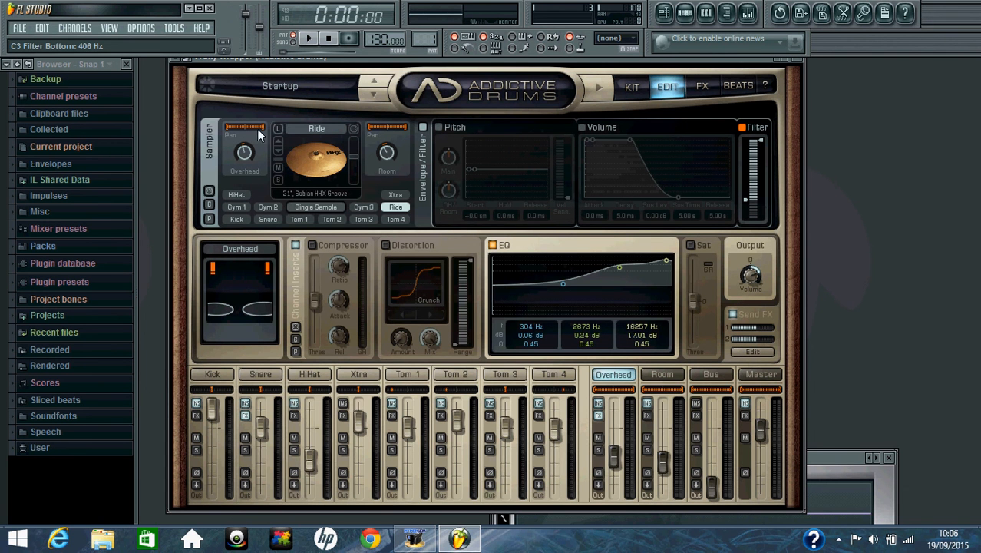
{"action": "left_click_drag", "start_coordinate": [260, 128], "coordinate": [247, 14]}
{"action": "left_click_drag", "start_coordinate": [397, 152], "coordinate": [391, 101]}
{"action": "left_click", "coordinate": [439, 127]}
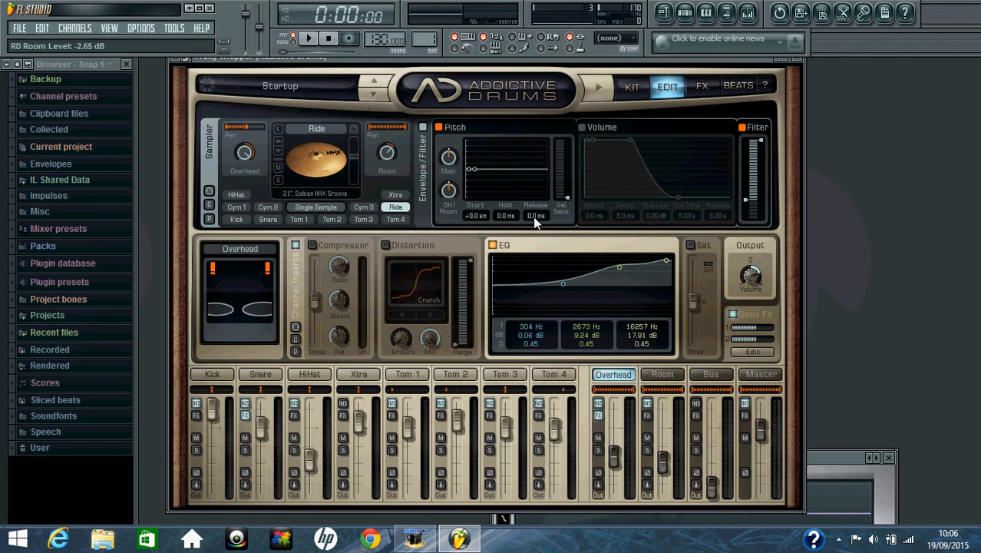
- Give the Ride a volume envelope with 3.1 ms attack, 24.5 ms decay, 0.0 ms sustain time and 216 ms release
{"action": "left_click", "coordinate": [583, 128]}
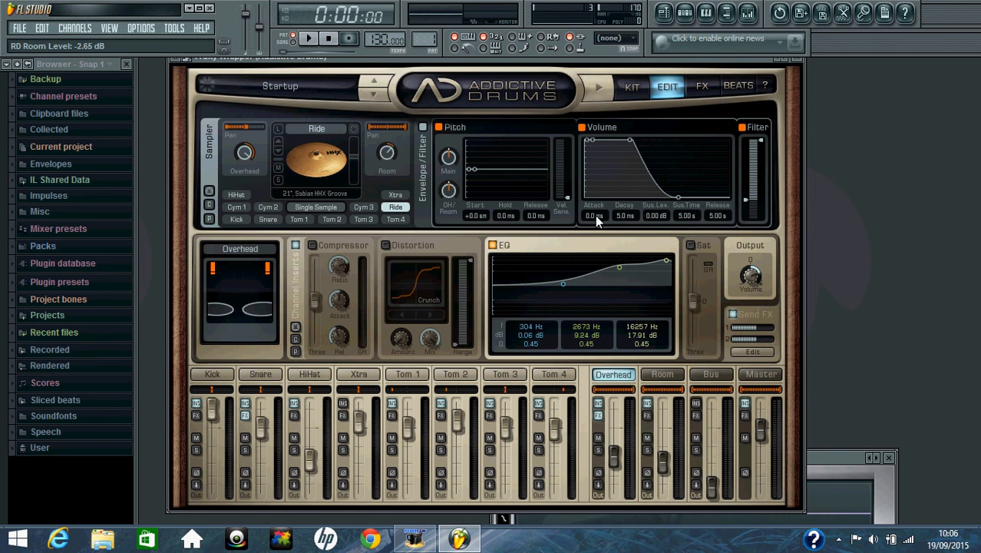
{"action": "left_click_drag", "start_coordinate": [594, 214], "coordinate": [593, 191]}
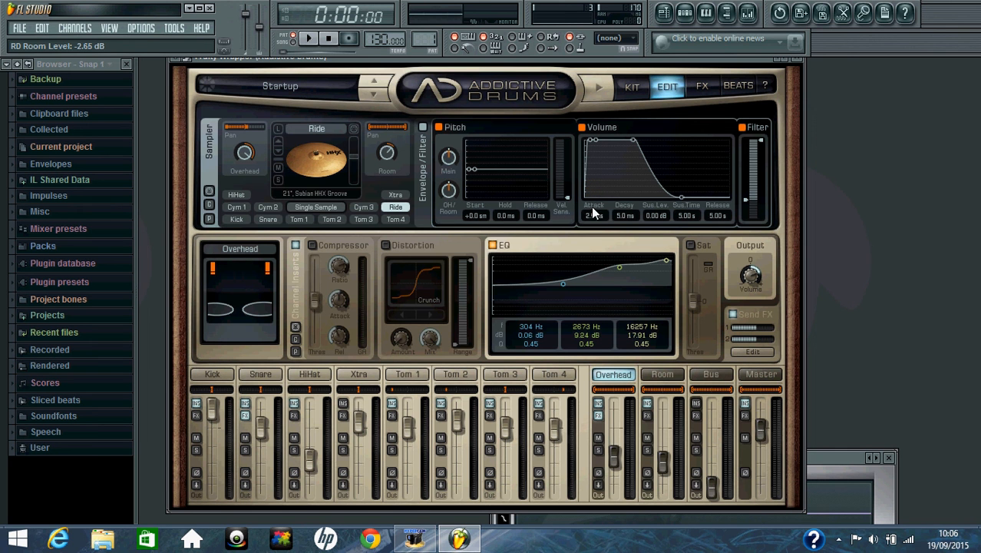
{"action": "left_click", "coordinate": [591, 217]}
{"action": "left_click", "coordinate": [623, 217]}
{"action": "left_click_drag", "start_coordinate": [624, 220], "coordinate": [612, 169]}
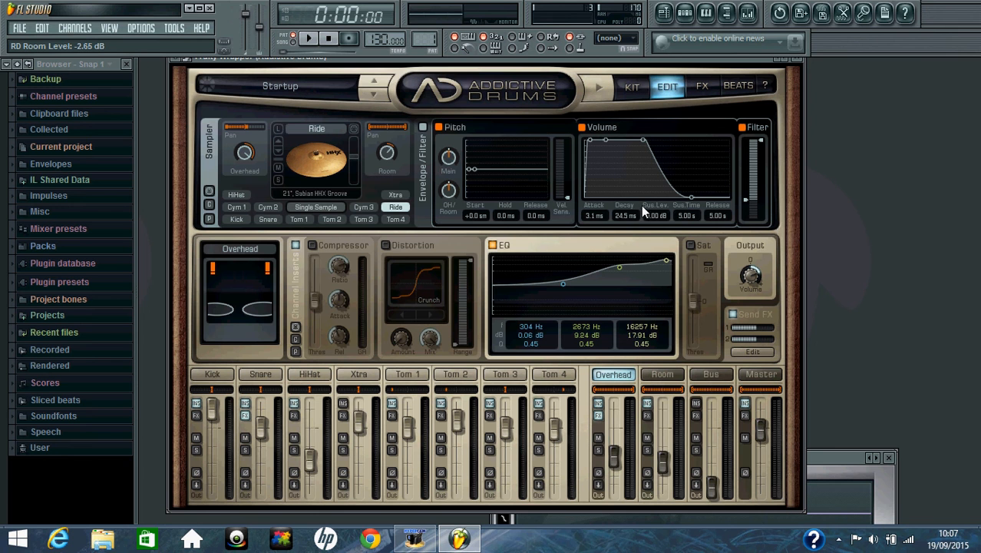
{"action": "left_click_drag", "start_coordinate": [682, 218], "coordinate": [687, 390]}
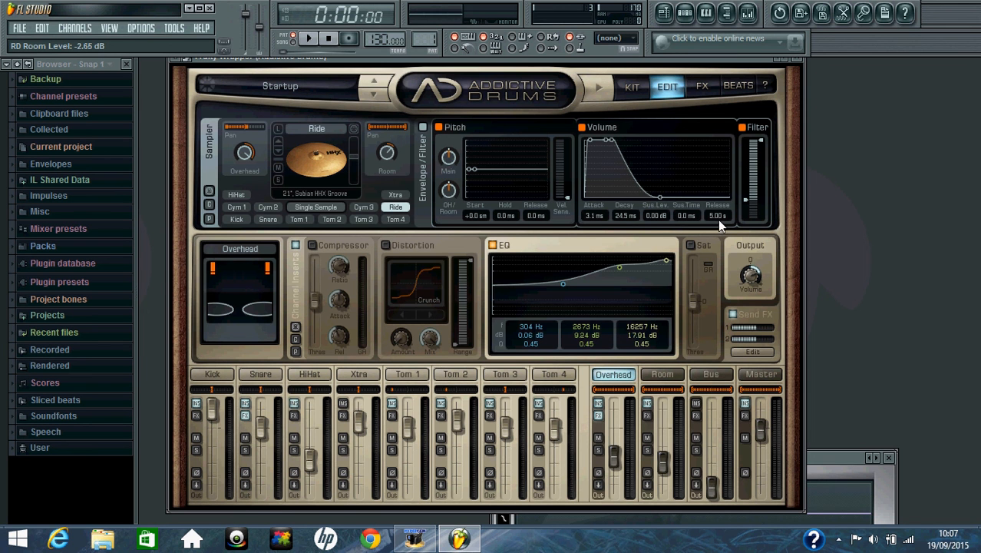
{"action": "left_click_drag", "start_coordinate": [719, 222], "coordinate": [716, 286]}
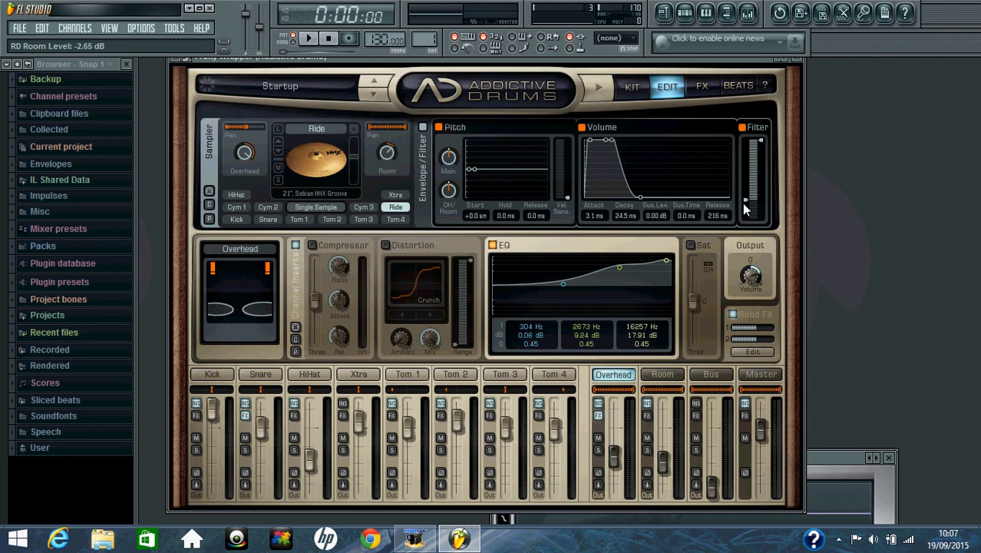
- Raise the Ride filter's bottom limit to about mid-range, adjust its top limit and return to the kit overview
{"action": "mouse_move", "coordinate": [745, 203]}
{"action": "left_click_drag", "start_coordinate": [745, 203], "coordinate": [750, 175]}
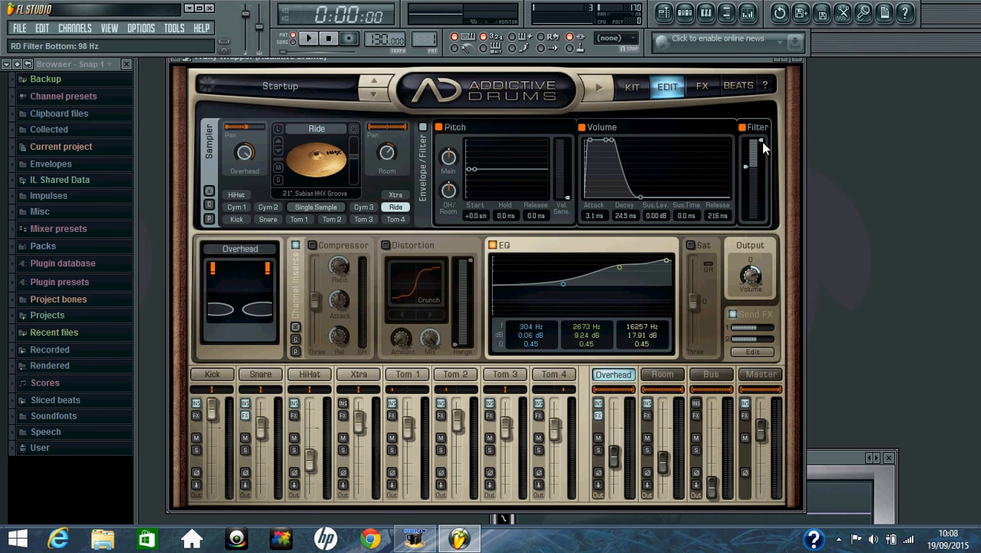
{"action": "left_click_drag", "start_coordinate": [761, 142], "coordinate": [759, 173]}
{"action": "left_click", "coordinate": [630, 89]}
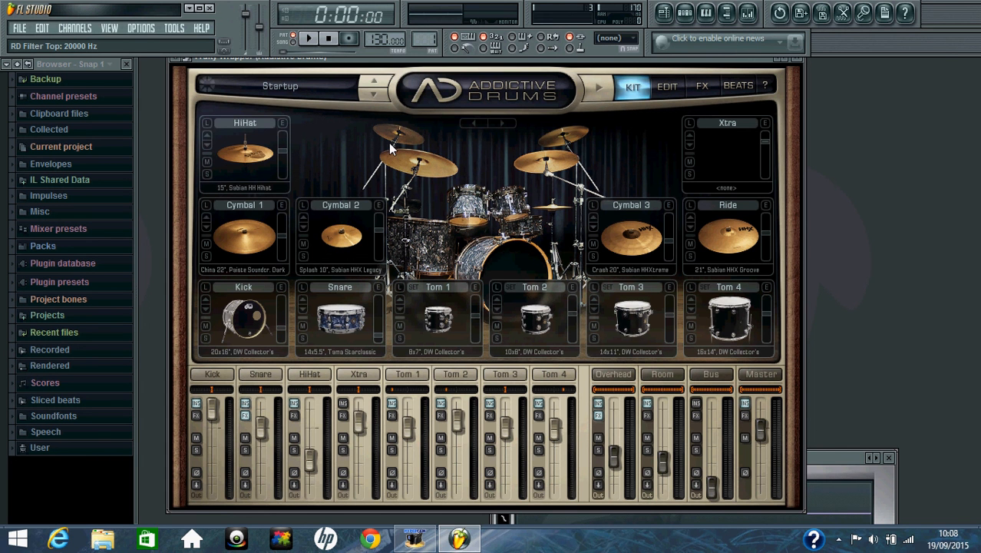
- Save the kit as a new user preset named "addictive drums kompas"
{"action": "left_click", "coordinate": [301, 81]}
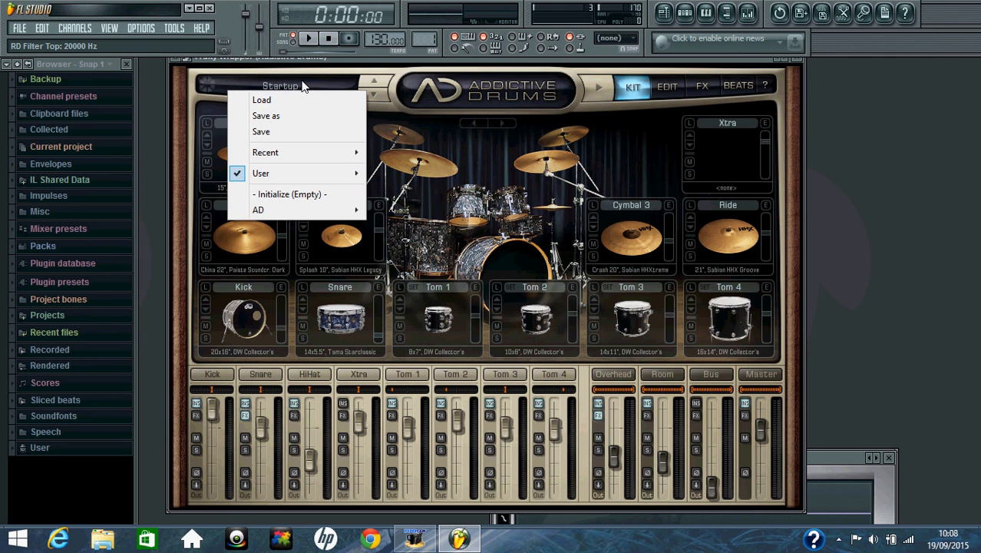
{"action": "left_click", "coordinate": [296, 117]}
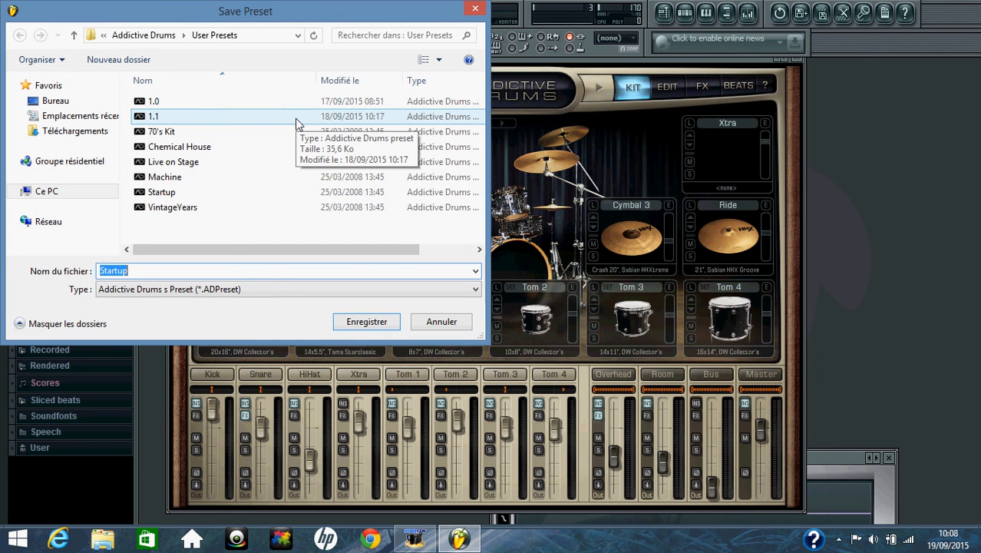
{"action": "type", "text": "addic"}
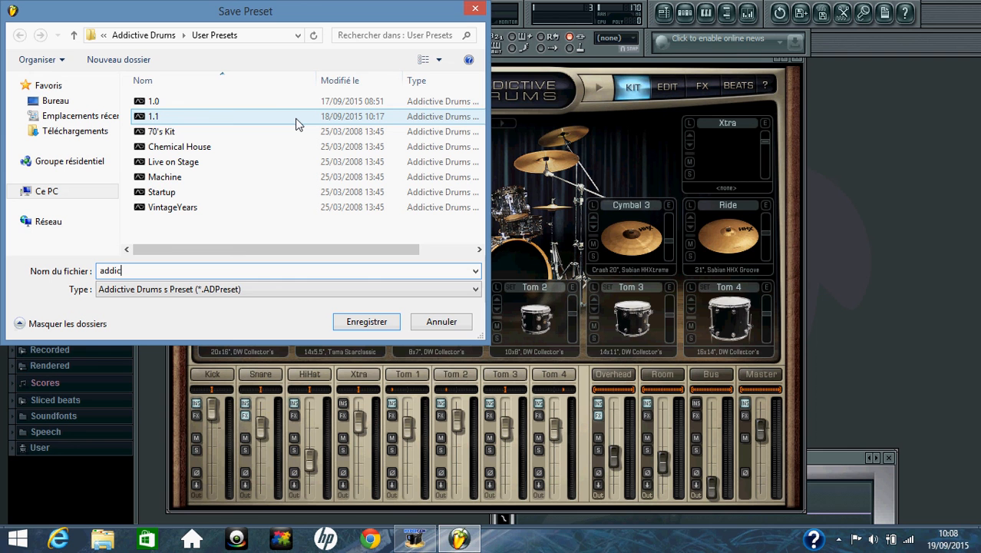
{"action": "type", "text": "tive drums kompas"}
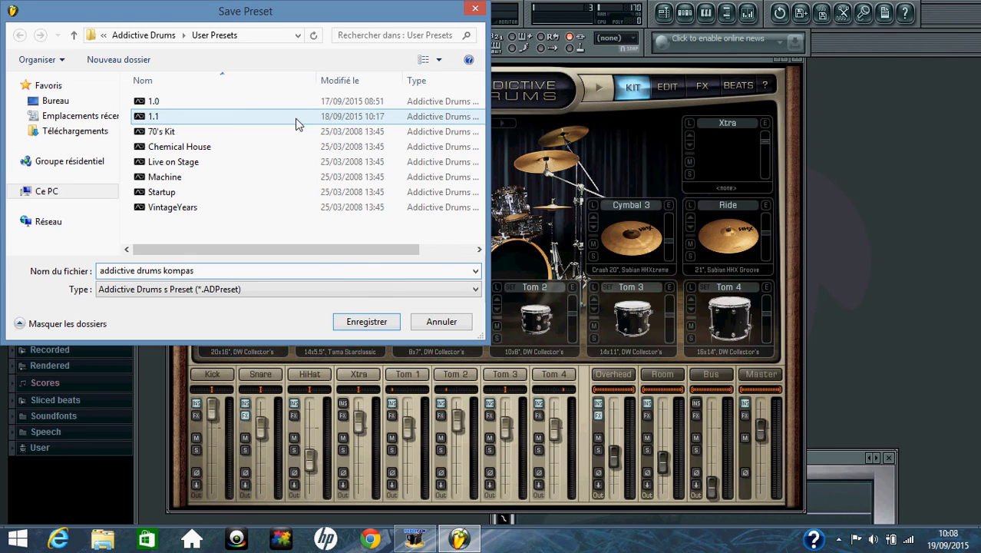
{"action": "left_click", "coordinate": [363, 322]}
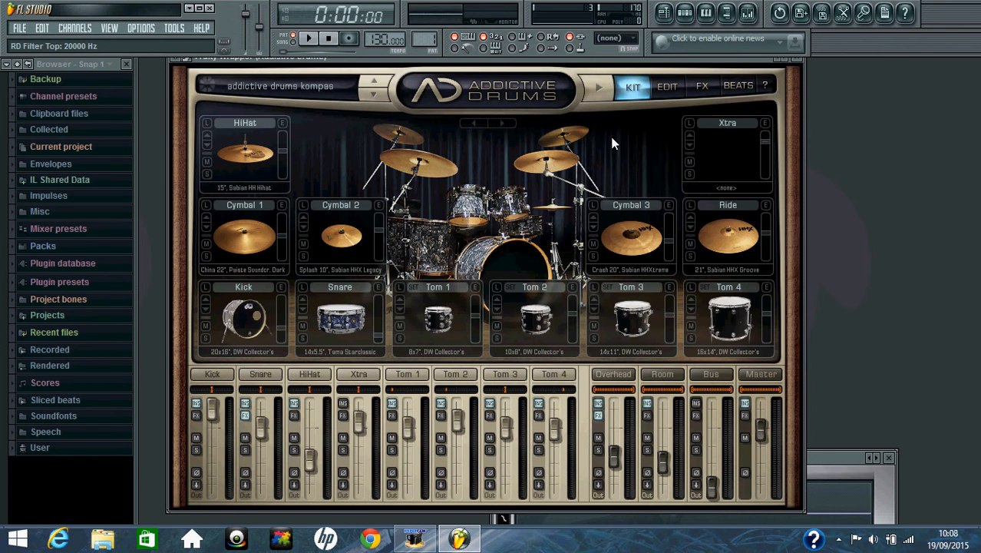
- Close the drum plugin, clone the Addictive Drums channel and reposition the clone's window so the whole kit and mixer show
{"action": "left_click", "coordinate": [797, 61]}
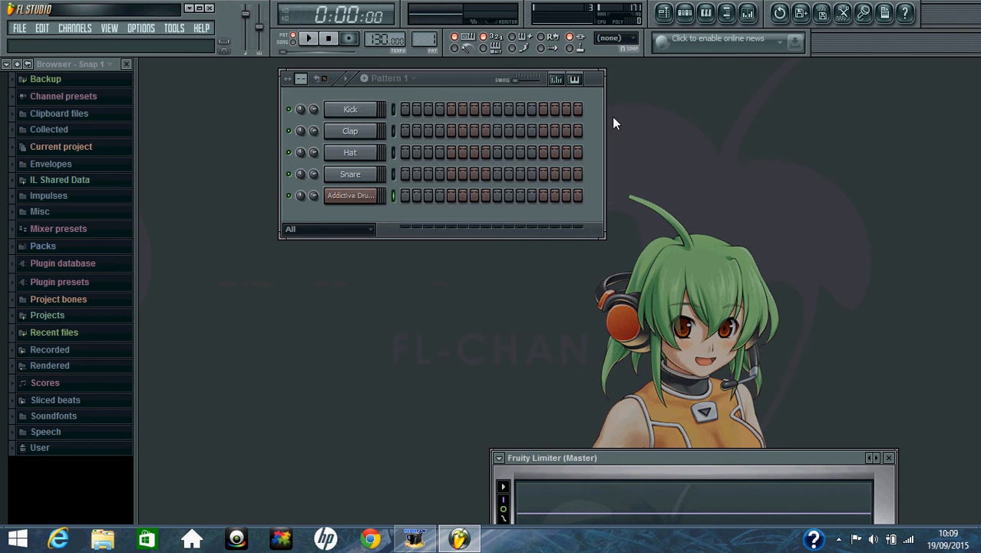
{"action": "right_click", "coordinate": [351, 198]}
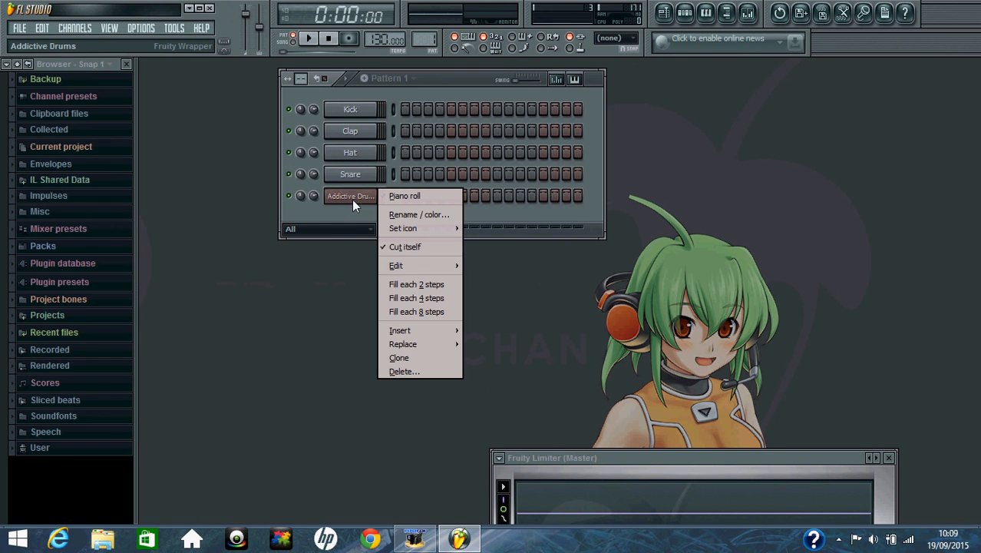
{"action": "left_click", "coordinate": [406, 358]}
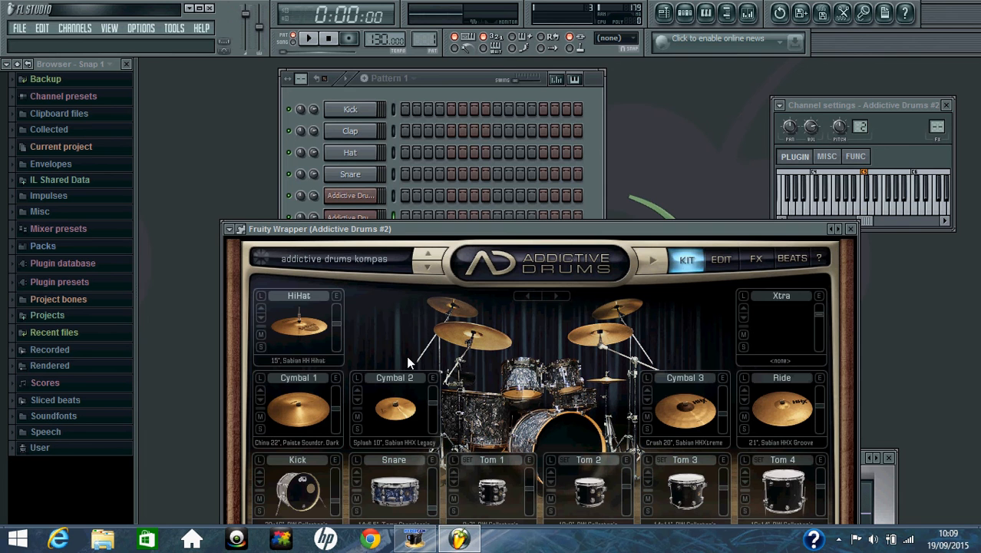
{"action": "left_click_drag", "start_coordinate": [486, 228], "coordinate": [474, 68]}
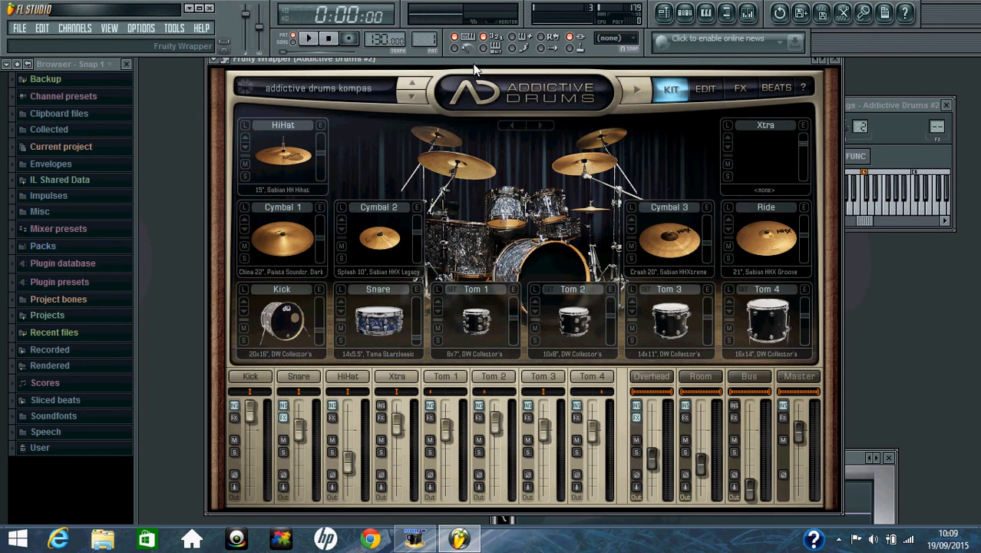
- In the cloned kit, empty the HiHat slot and load the Crash 18" Sabian HH Thin into Cymbal 1
{"action": "left_click", "coordinate": [246, 148]}
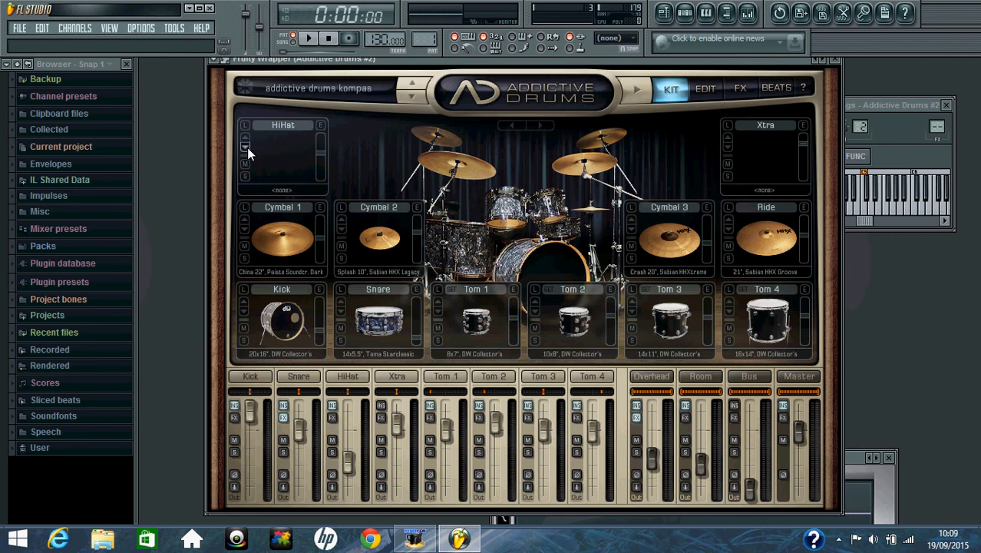
{"action": "left_click", "coordinate": [244, 230]}
{"action": "left_click", "coordinate": [244, 230]}
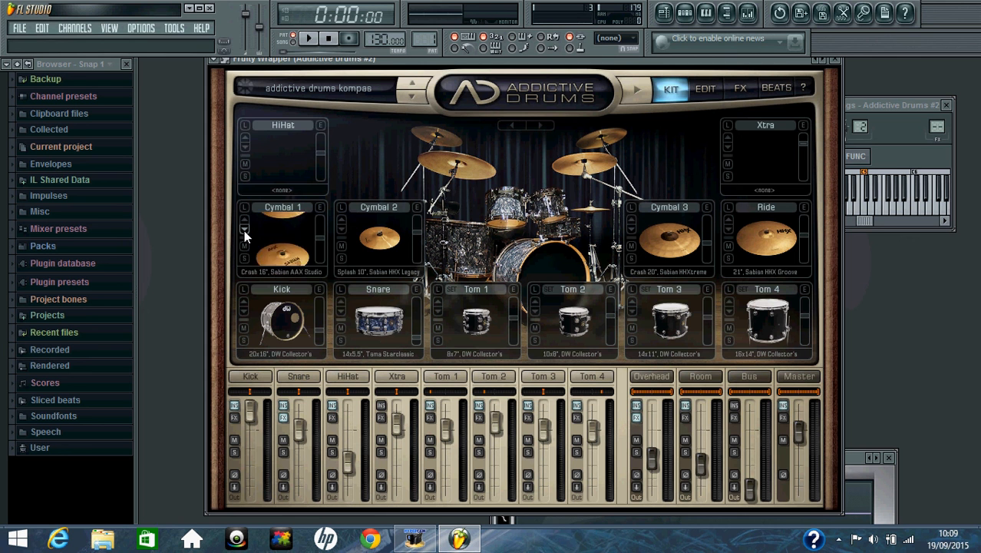
{"action": "left_click", "coordinate": [244, 230]}
{"action": "left_click", "coordinate": [244, 230]}
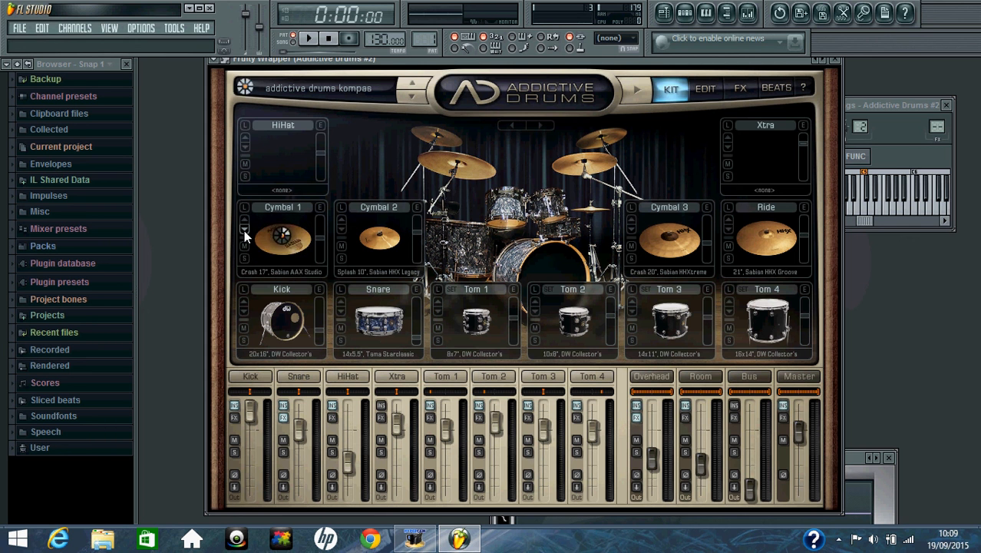
{"action": "left_click", "coordinate": [244, 230]}
{"action": "left_click", "coordinate": [244, 230]}
{"action": "left_click", "coordinate": [245, 230]}
{"action": "left_click", "coordinate": [244, 230]}
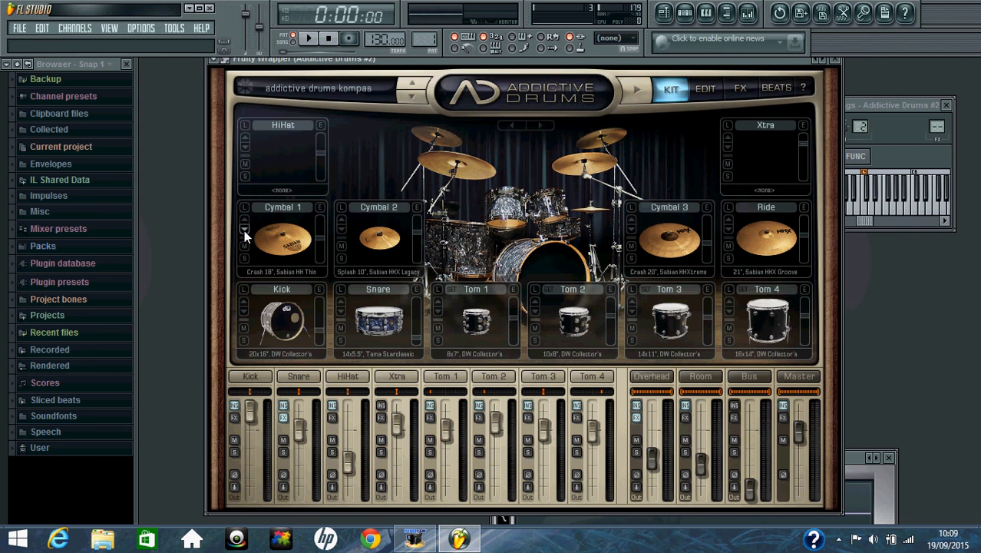
- Browse the sounds for Cymbal 2 and load the Crash 18" Sabian AAXplosion
{"action": "left_click", "coordinate": [342, 228]}
{"action": "left_click", "coordinate": [342, 228]}
{"action": "left_click", "coordinate": [342, 228]}
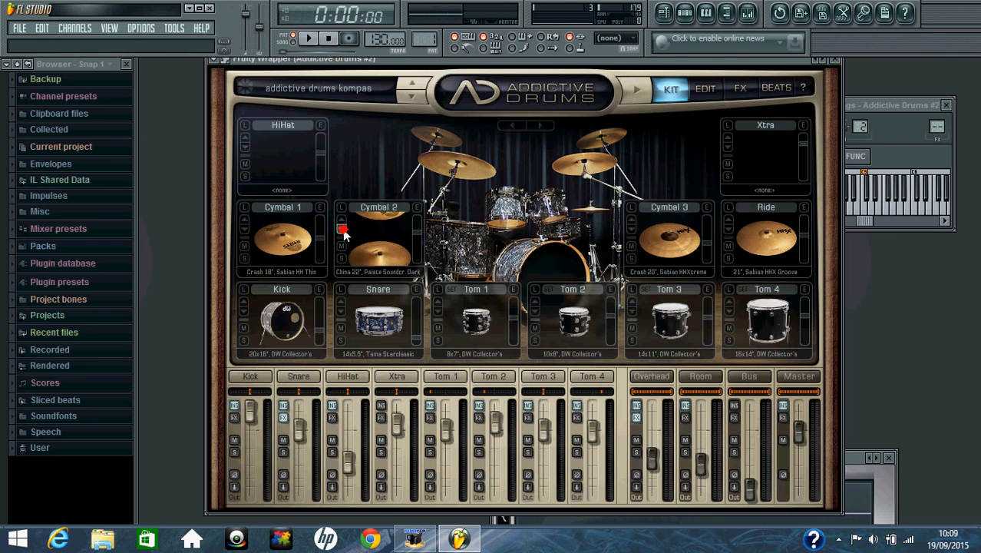
{"action": "left_click", "coordinate": [341, 220]}
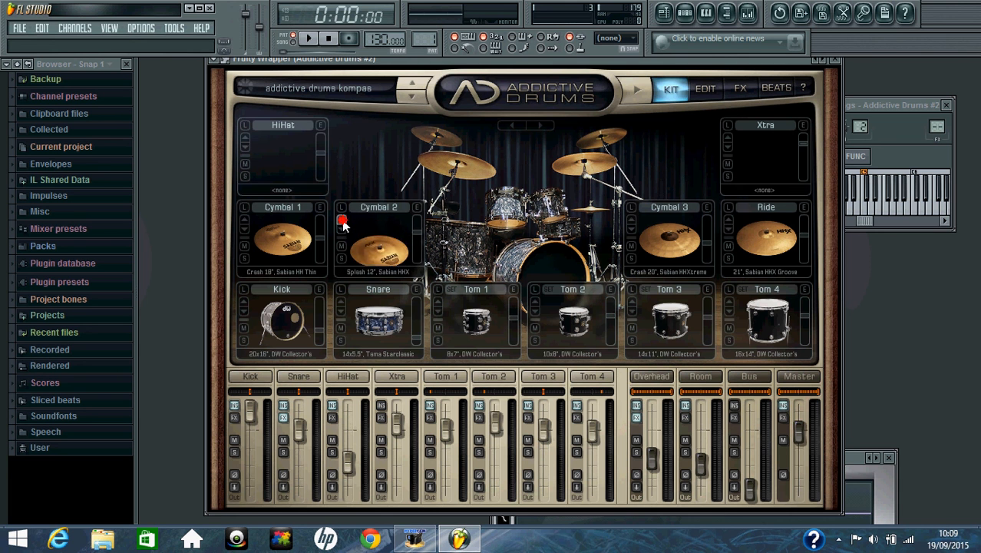
{"action": "left_click", "coordinate": [342, 220]}
{"action": "left_click", "coordinate": [341, 219]}
{"action": "left_click", "coordinate": [342, 220]}
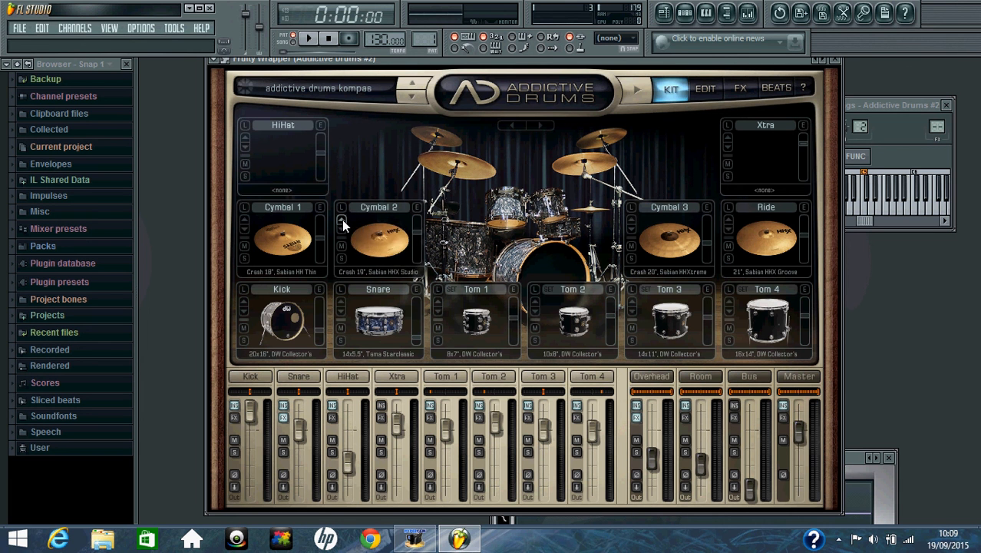
{"action": "left_click", "coordinate": [341, 219]}
{"action": "left_click", "coordinate": [342, 219]}
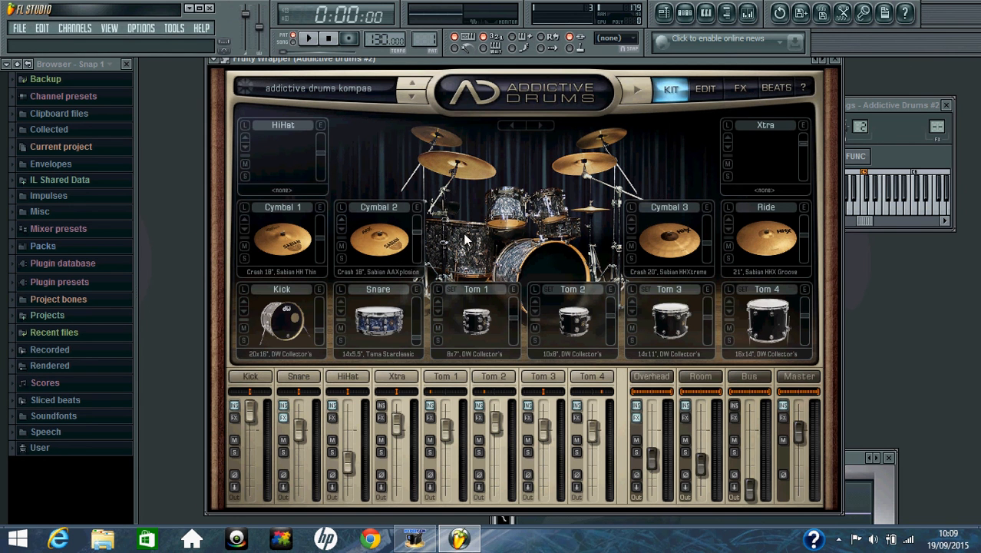
- Change Cymbal 3 to the Crash 17" Sabian AAX Studio
{"action": "left_click", "coordinate": [633, 221]}
{"action": "left_click", "coordinate": [632, 221]}
{"action": "left_click", "coordinate": [632, 222]}
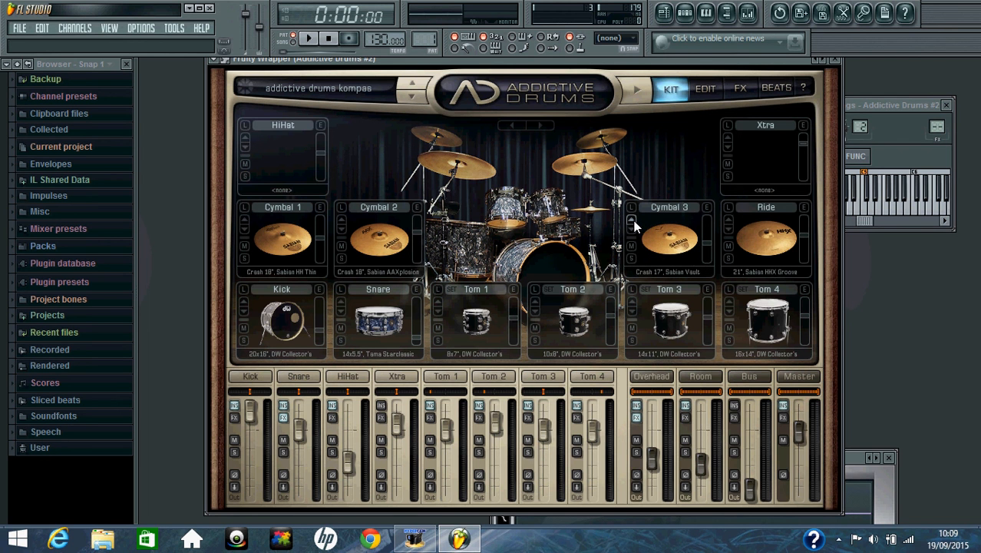
{"action": "left_click", "coordinate": [633, 222]}
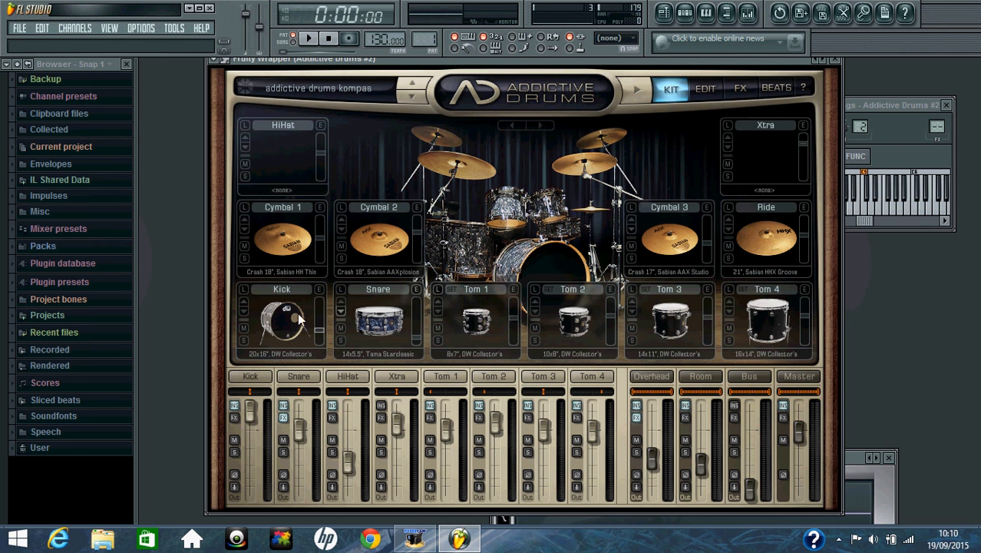
- Empty the Kick, Snare, Tom 1, Tom 2 and Tom 4 slots of the cloned kit, leaving Tom 3 loaded
{"action": "left_click", "coordinate": [242, 301]}
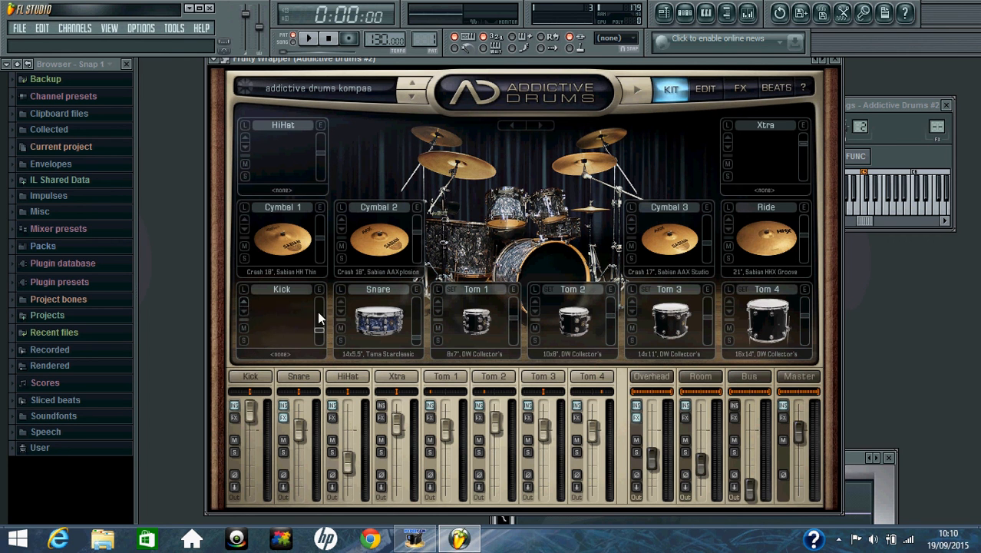
{"action": "left_click", "coordinate": [341, 302]}
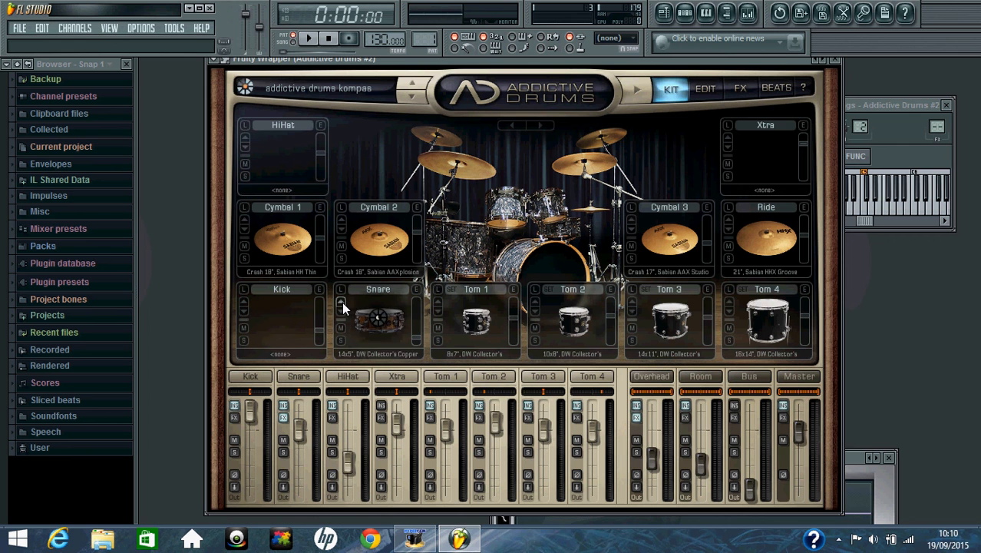
{"action": "left_click", "coordinate": [342, 302]}
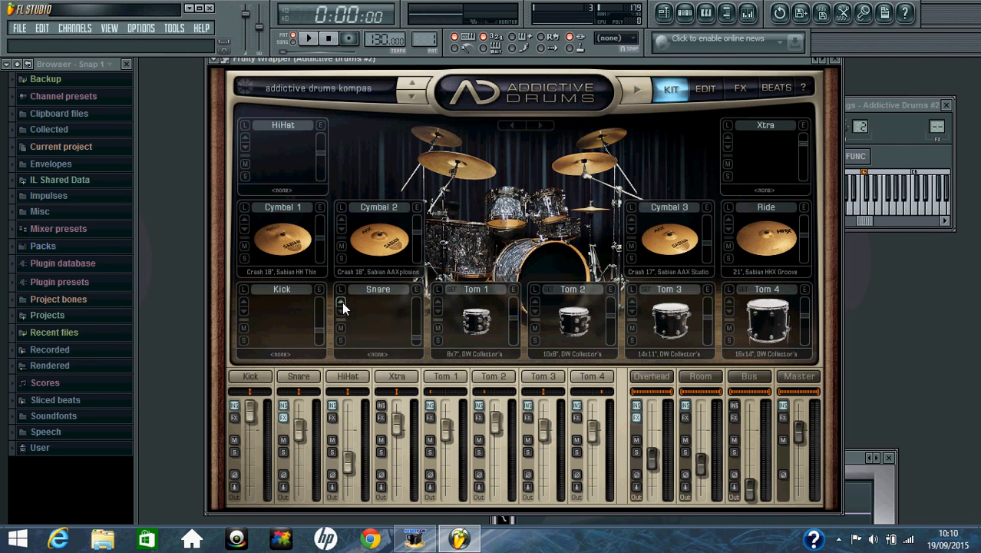
{"action": "left_click", "coordinate": [440, 299]}
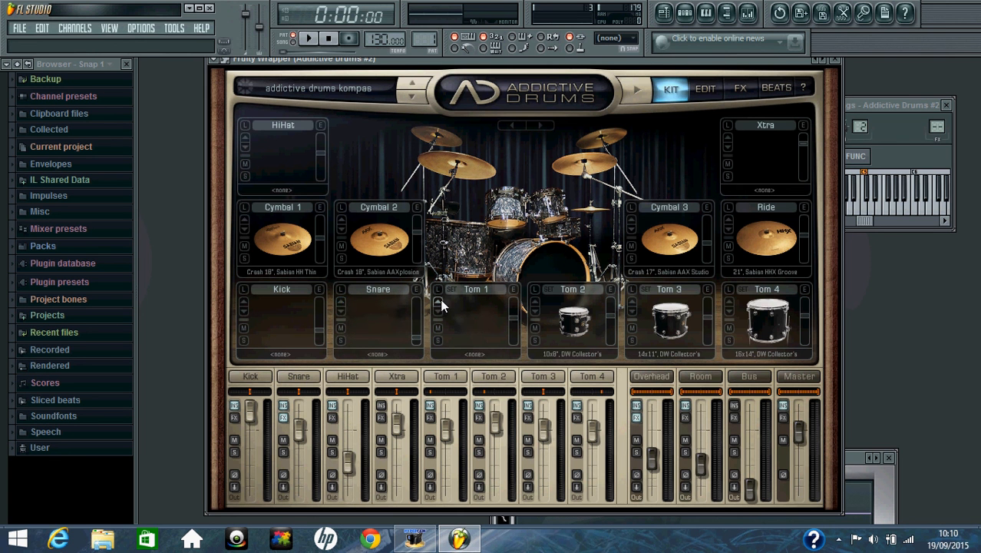
{"action": "left_click", "coordinate": [537, 300]}
{"action": "left_click", "coordinate": [537, 300]}
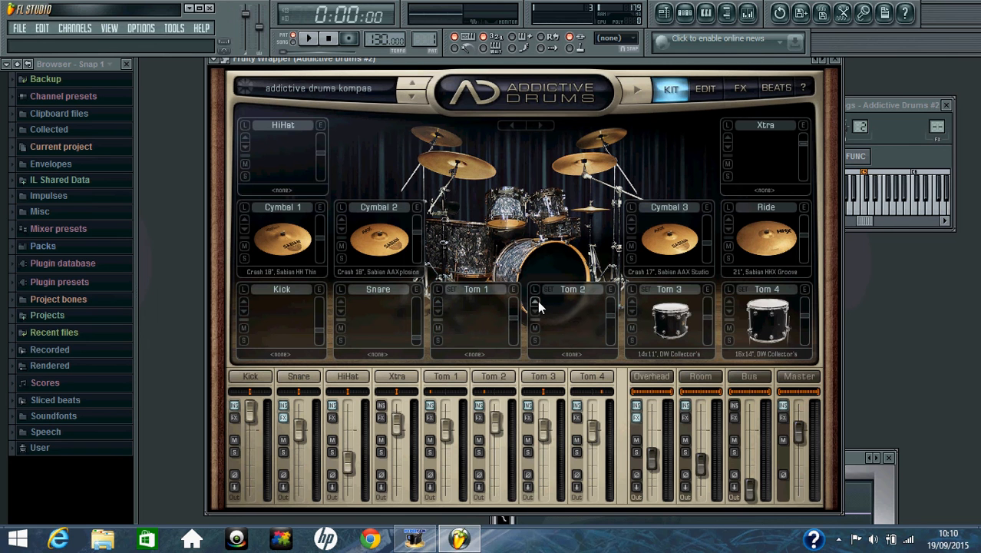
{"action": "left_click", "coordinate": [730, 307]}
{"action": "left_click", "coordinate": [730, 308]}
{"action": "left_click", "coordinate": [730, 307]}
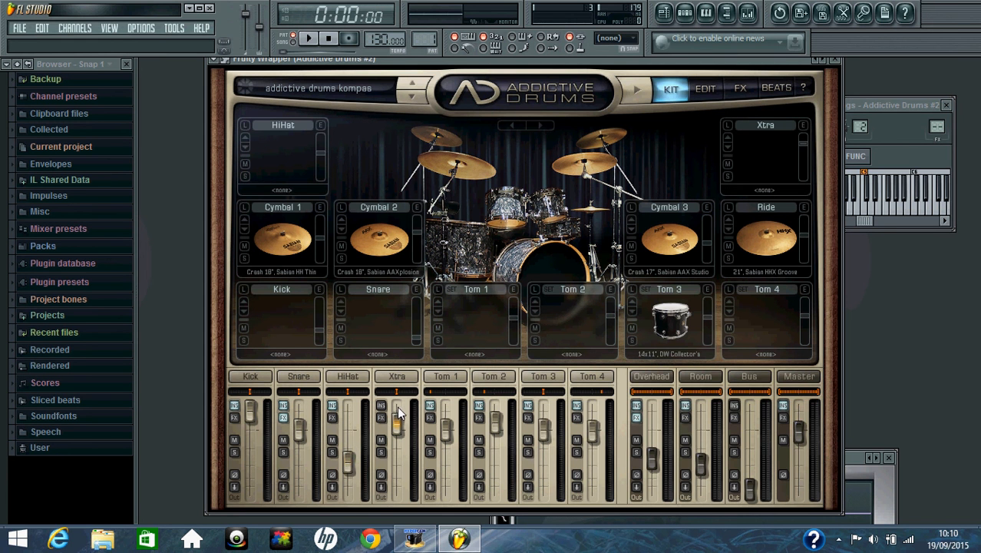
- Lower the Xtra channel's level slightly, pan it left, and lower the Tom 3 channel to about -2.24 dB
{"action": "left_click_drag", "start_coordinate": [397, 417], "coordinate": [401, 436]}
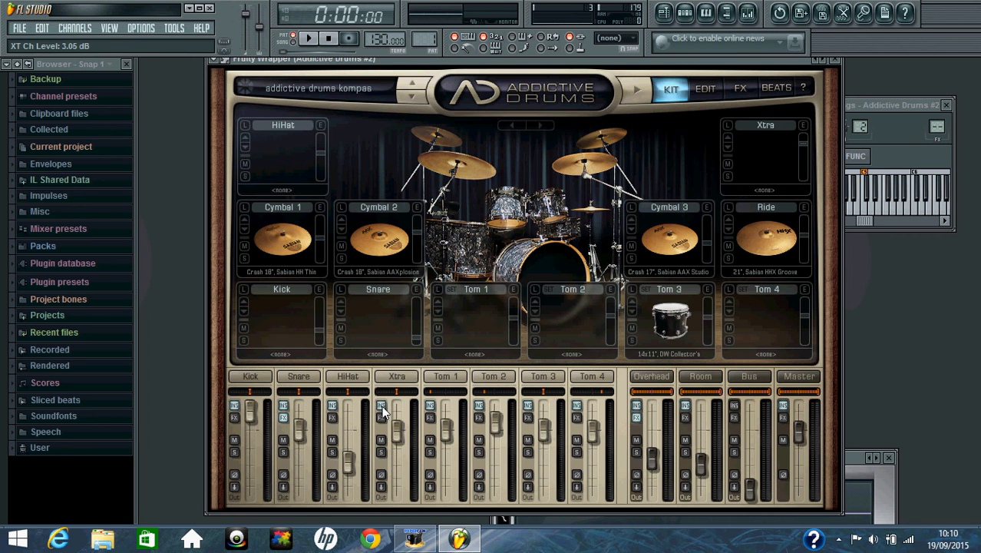
{"action": "left_click_drag", "start_coordinate": [396, 391], "coordinate": [379, 393]}
{"action": "left_click", "coordinate": [542, 433]}
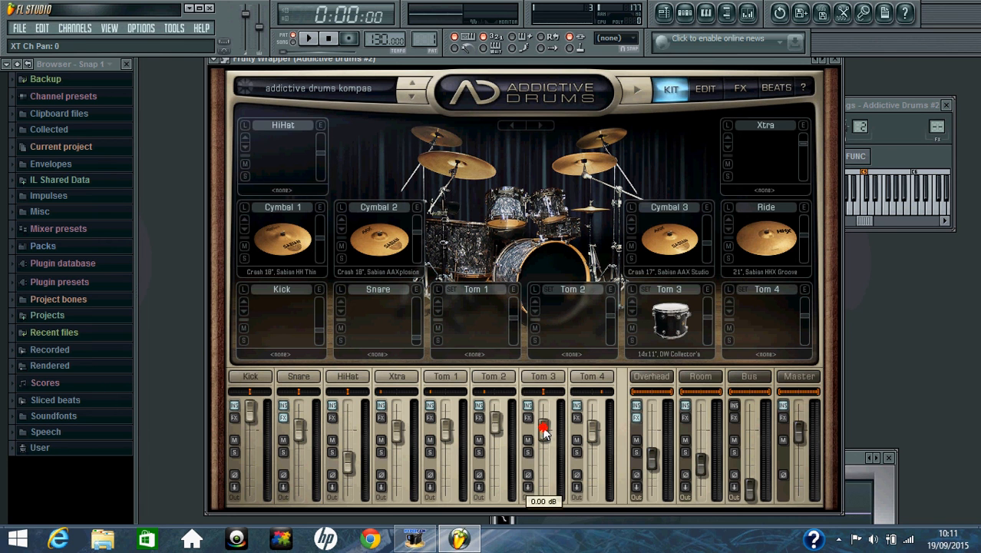
{"action": "left_click_drag", "start_coordinate": [542, 430], "coordinate": [541, 436]}
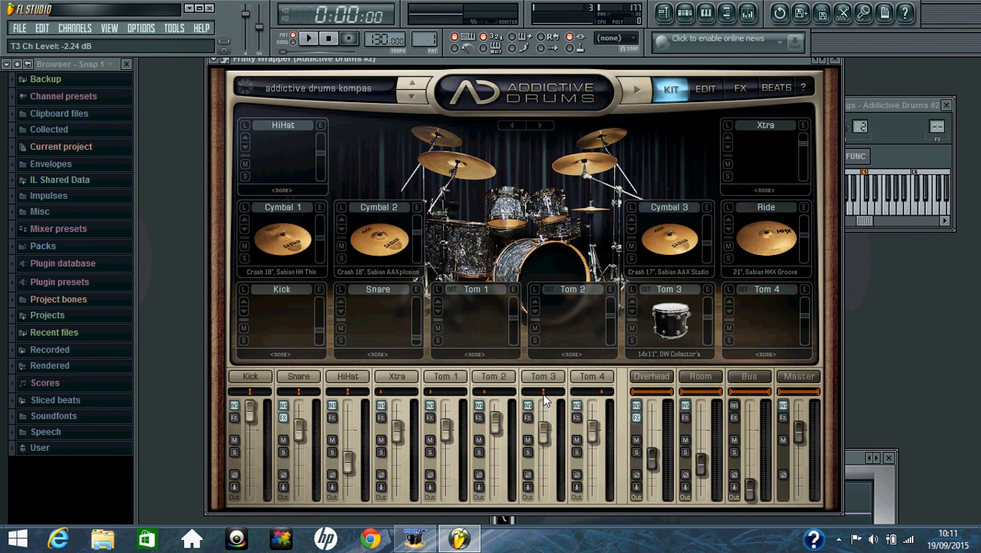
- Pan the Tom 3 mixer channel fully to the left
{"action": "left_click_drag", "start_coordinate": [542, 397], "coordinate": [526, 393]}
{"action": "left_click_drag", "start_coordinate": [381, 392], "coordinate": [381, 393]}
{"action": "left_click_drag", "start_coordinate": [534, 394], "coordinate": [532, 396]}
- Raise the Overhead channel's level and fine-tune the Room channel's level in the drum mixer
{"action": "left_click", "coordinate": [655, 458]}
{"action": "left_click_drag", "start_coordinate": [655, 455], "coordinate": [653, 449]}
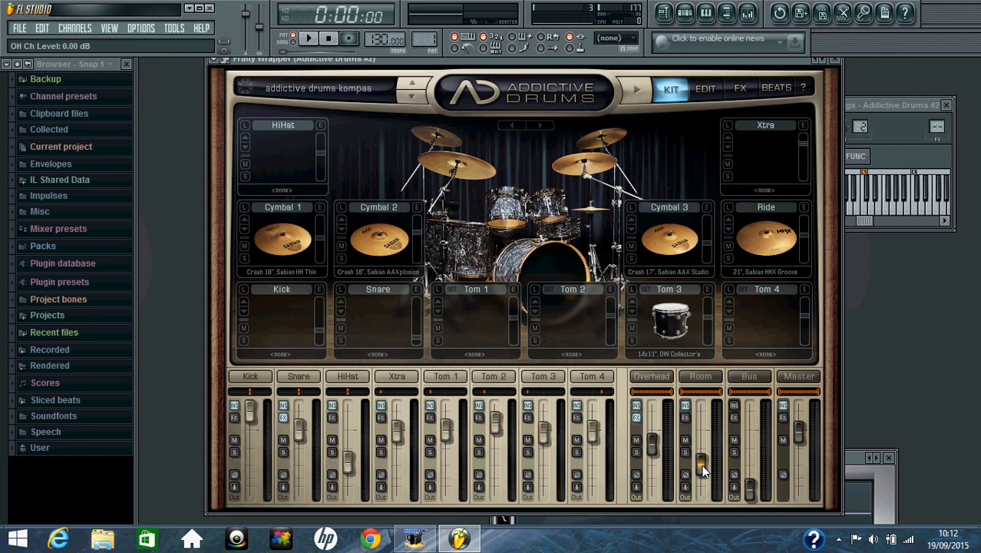
{"action": "left_click_drag", "start_coordinate": [702, 465], "coordinate": [702, 468]}
- Lower the kit-piece levels of Cymbal 1 and Cymbal 2, and fine-tune those of Cymbal 3 and Ride
{"action": "mouse_move", "coordinate": [319, 247]}
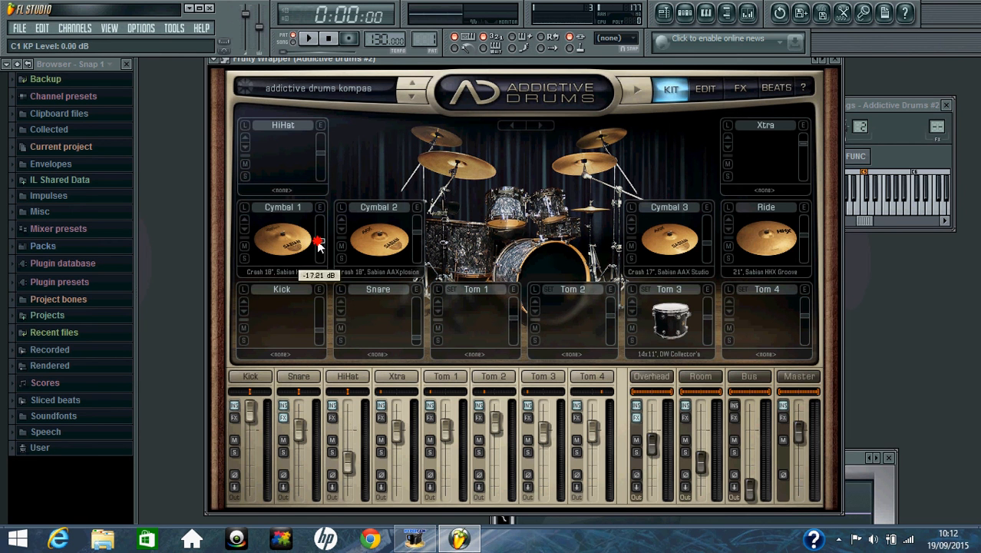
{"action": "scroll", "coordinate": [320, 250], "scroll_direction": "down", "scroll_amount": 2}
{"action": "scroll", "coordinate": [319, 250], "scroll_direction": "down", "scroll_amount": 2}
{"action": "scroll", "coordinate": [320, 249], "scroll_direction": "up", "scroll_amount": 1}
{"action": "scroll", "coordinate": [416, 240], "scroll_direction": "down", "scroll_amount": 3}
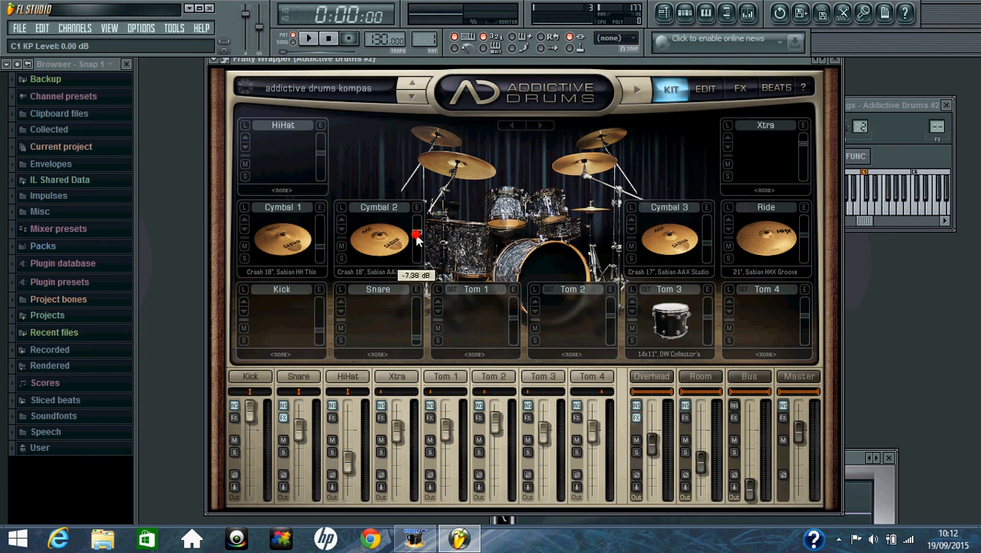
{"action": "left_click_drag", "start_coordinate": [417, 241], "coordinate": [416, 255]}
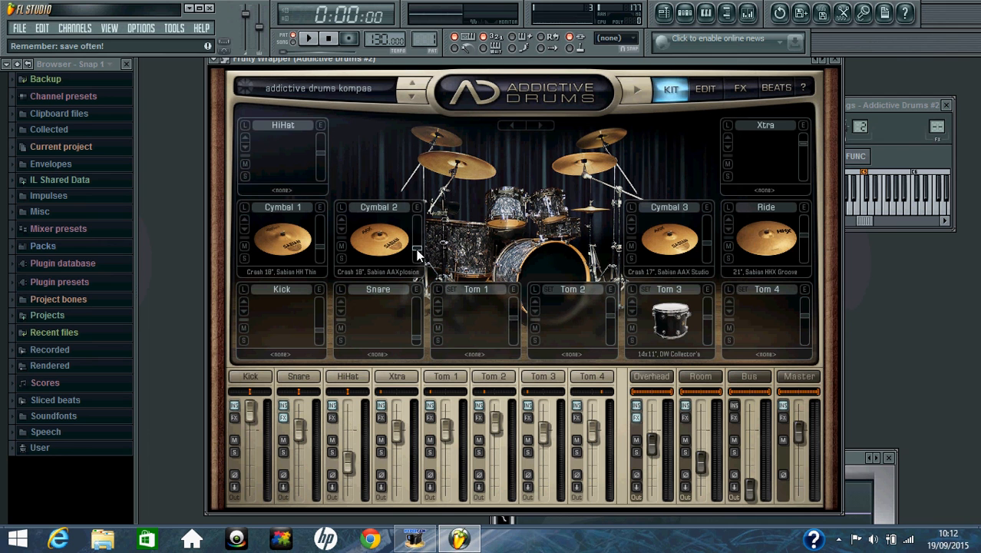
{"action": "left_click_drag", "start_coordinate": [704, 244], "coordinate": [706, 248]}
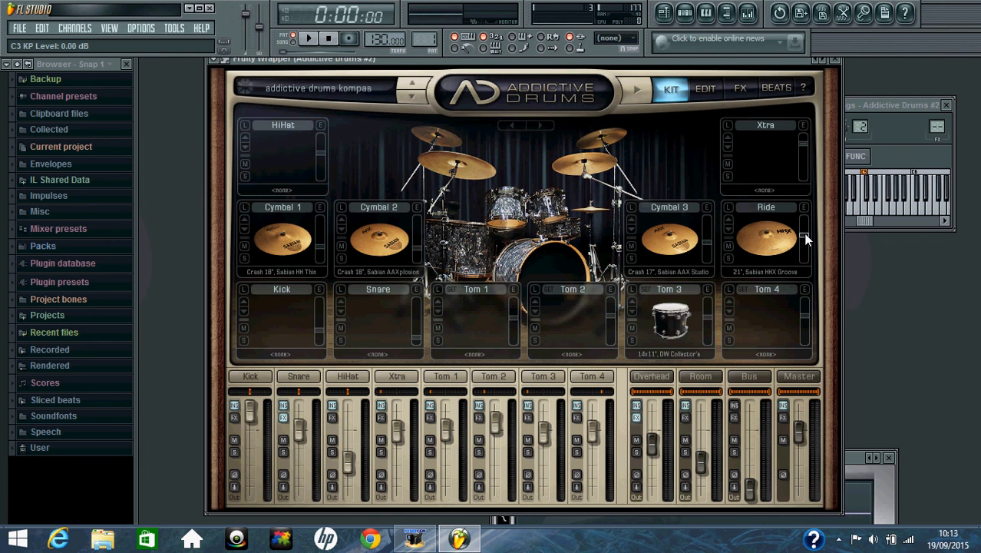
{"action": "mouse_move", "coordinate": [804, 236]}
{"action": "left_mouse_down"}
{"action": "mouse_move", "coordinate": [804, 228]}
{"action": "mouse_move", "coordinate": [805, 243]}
{"action": "left_mouse_up"}
- Load the LP Rock Ridge Rider into the Xtra slot and lower its level to about -11.5 dB
{"action": "left_click", "coordinate": [727, 147]}
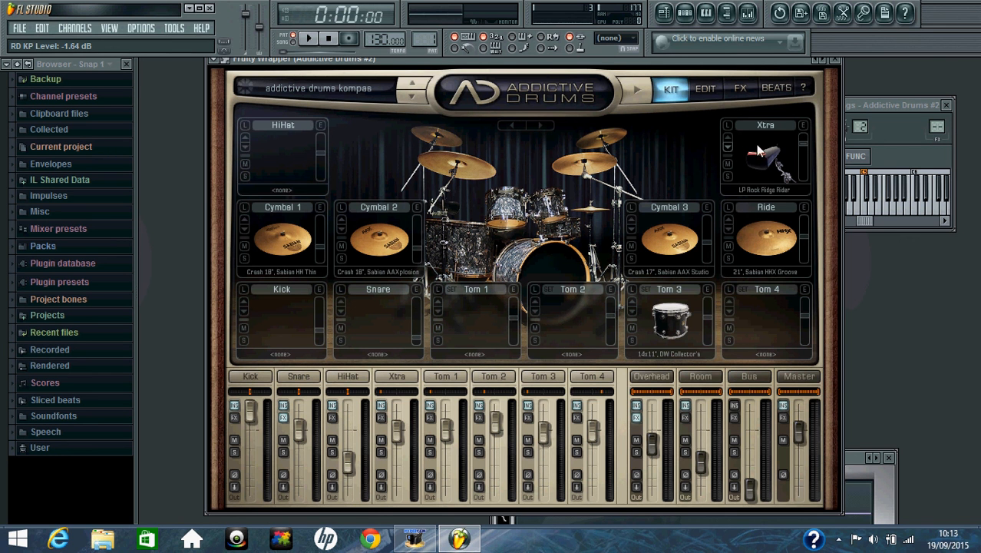
{"action": "left_click_drag", "start_coordinate": [803, 142], "coordinate": [802, 157]}
{"action": "left_click", "coordinate": [802, 155]}
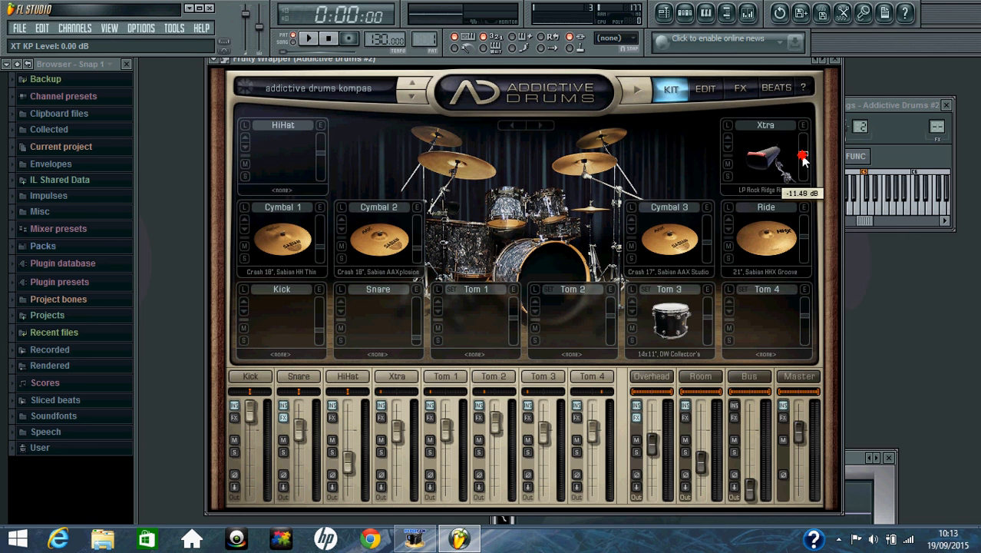
{"action": "left_click_drag", "start_coordinate": [802, 158], "coordinate": [803, 157]}
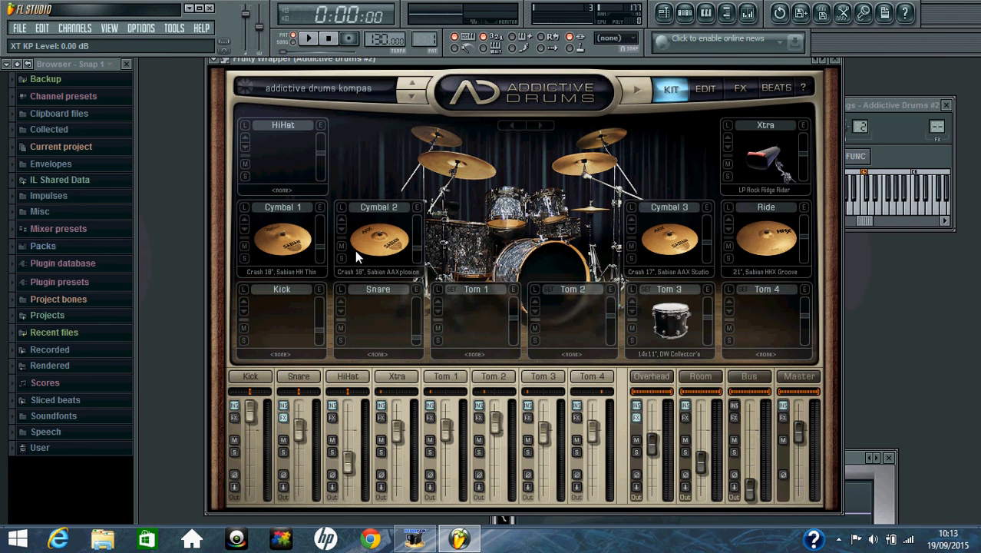
- Set Cymbal 1's volume decay to 1.00 s, sustain level to 0.00 dB, sustain time to 4.09 s and lower filter cutoff to about 1136 Hz
{"action": "left_click", "coordinate": [319, 208]}
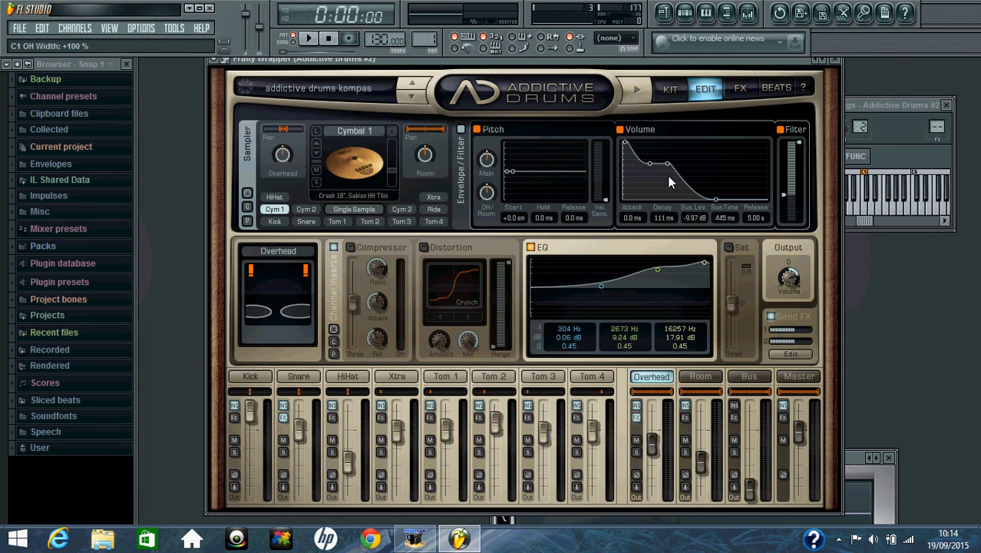
{"action": "left_click_drag", "start_coordinate": [665, 215], "coordinate": [662, 114]}
{"action": "left_click_drag", "start_coordinate": [695, 219], "coordinate": [695, 127]}
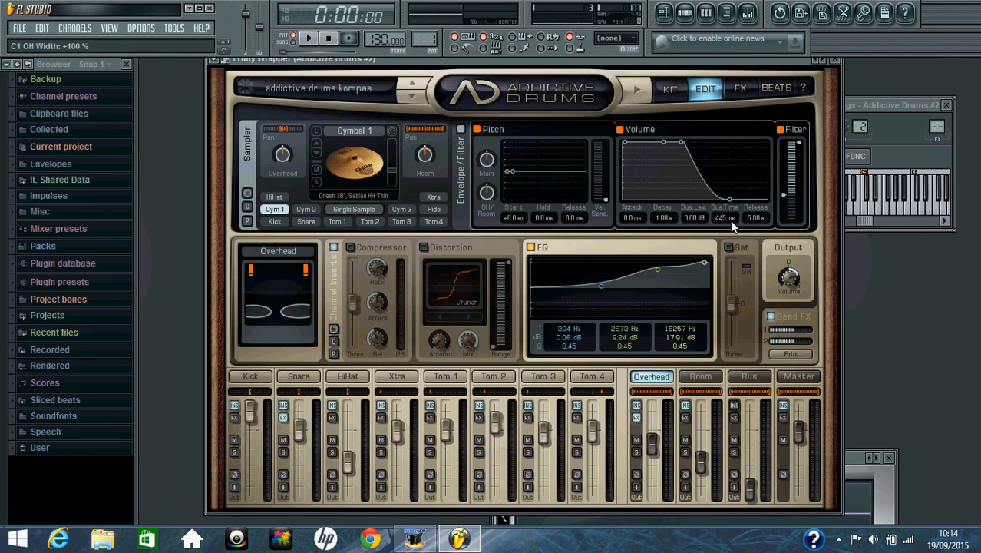
{"action": "left_click_drag", "start_coordinate": [724, 222], "coordinate": [718, 128]}
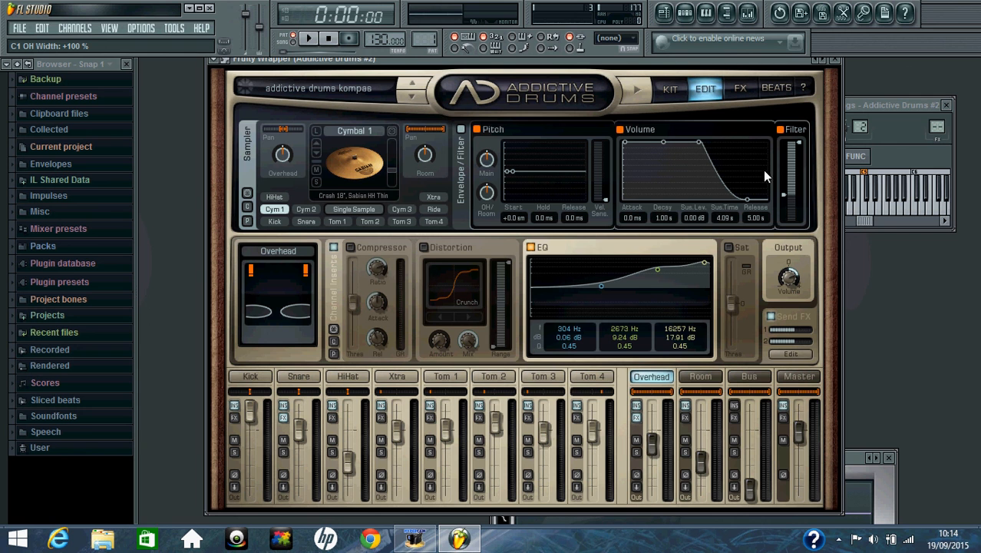
{"action": "left_click_drag", "start_coordinate": [783, 198], "coordinate": [783, 180]}
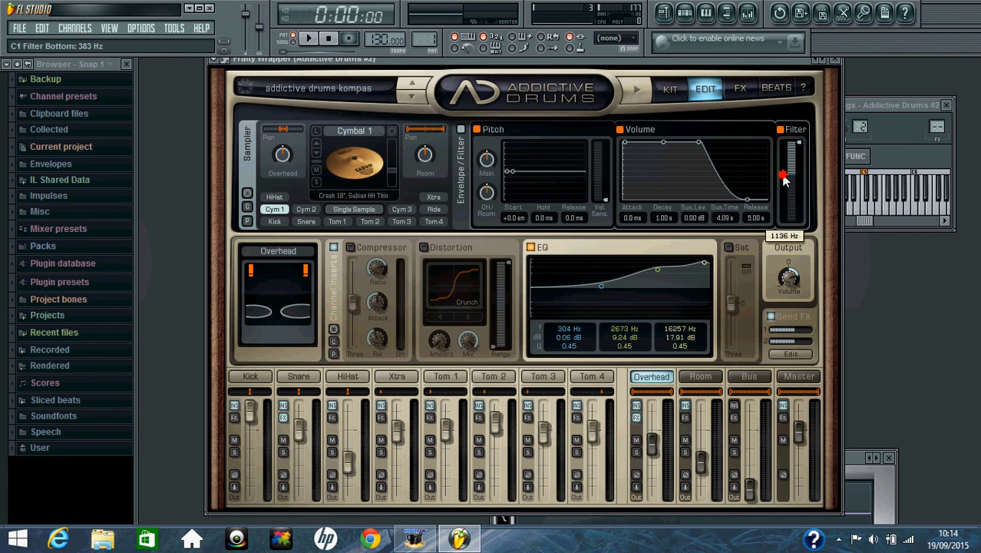
{"action": "left_click_drag", "start_coordinate": [783, 179], "coordinate": [782, 178]}
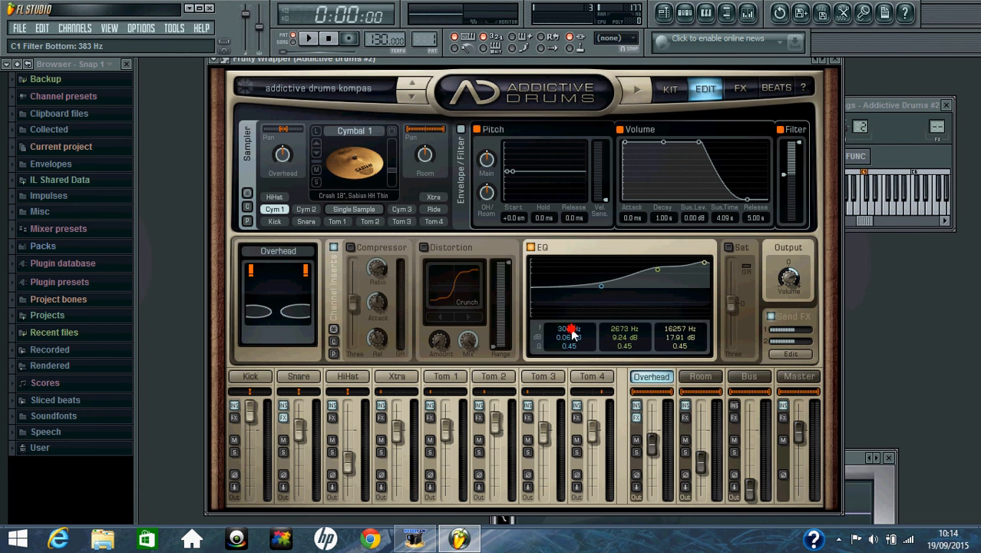
- Set the Overhead EQ bands to 101 Hz at 0.00 dB, 20000 Hz at 16.95 dB and 11509 Hz at 5.39 dB
{"action": "mouse_move", "coordinate": [568, 328]}
{"action": "left_mouse_down"}
{"action": "mouse_move", "coordinate": [579, 362]}
{"action": "mouse_move", "coordinate": [563, 343]}
{"action": "left_mouse_up"}
{"action": "left_click_drag", "start_coordinate": [622, 328], "coordinate": [624, 247]}
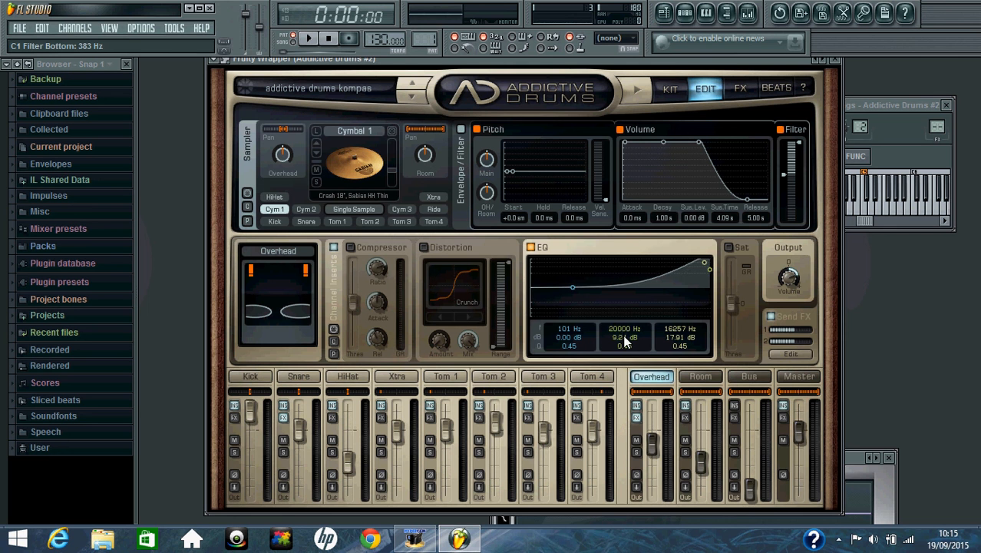
{"action": "left_click_drag", "start_coordinate": [622, 335], "coordinate": [631, 335]}
{"action": "left_click_drag", "start_coordinate": [673, 328], "coordinate": [678, 344]}
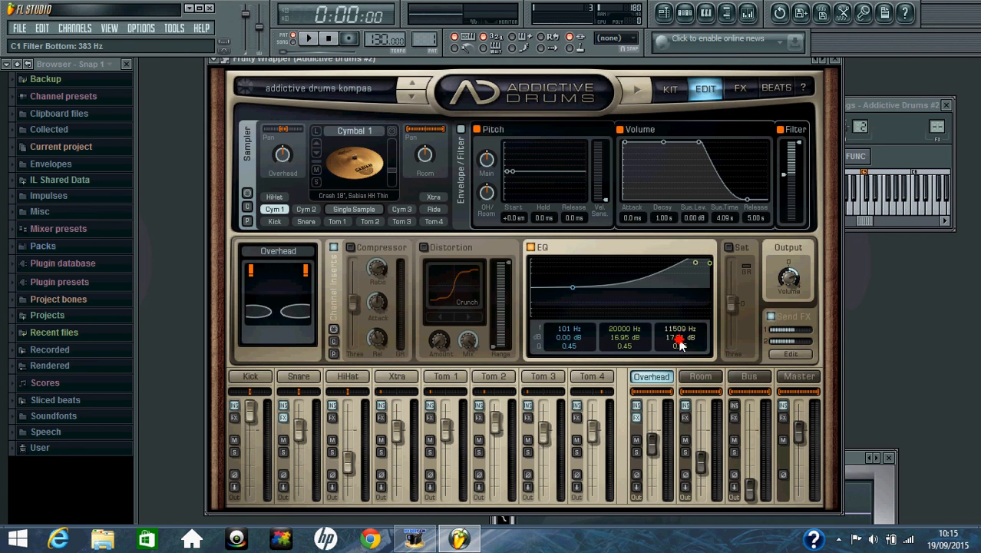
{"action": "left_click_drag", "start_coordinate": [680, 341], "coordinate": [688, 379]}
{"action": "left_click", "coordinate": [689, 380]}
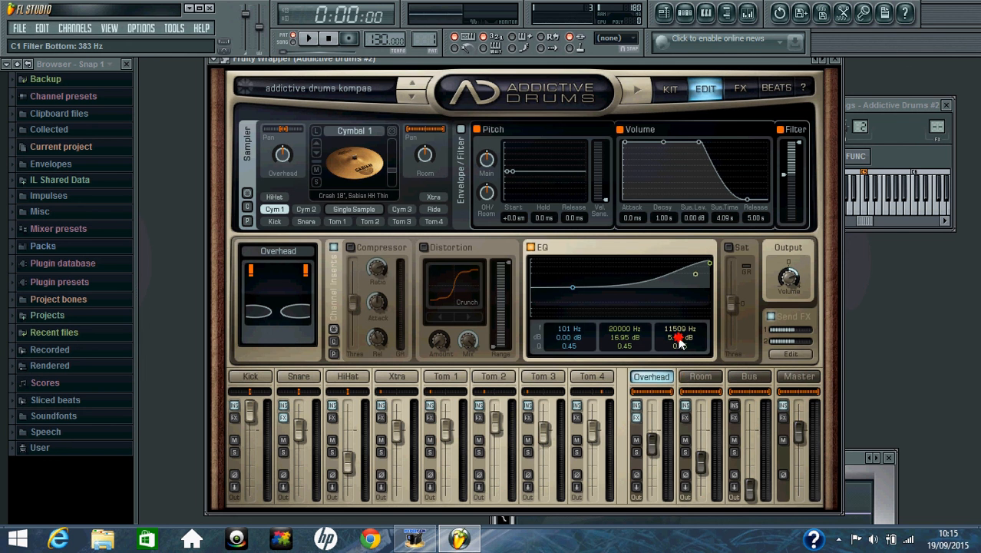
{"action": "left_click_drag", "start_coordinate": [678, 343], "coordinate": [681, 353]}
- Fine-tune the Overhead channel's output volume and its two Send FX levels
{"action": "mouse_move", "coordinate": [791, 282]}
{"action": "left_mouse_down"}
{"action": "mouse_move", "coordinate": [798, 306]}
{"action": "mouse_move", "coordinate": [792, 281]}
{"action": "left_mouse_up"}
{"action": "left_click_drag", "start_coordinate": [795, 332], "coordinate": [802, 335]}
{"action": "left_click", "coordinate": [803, 329]}
{"action": "left_click_drag", "start_coordinate": [797, 340], "coordinate": [802, 342]}
- Open Cymbal 2 for editing and restrict its overhead pan spread to the left half of the stereo field
{"action": "left_click", "coordinate": [669, 91]}
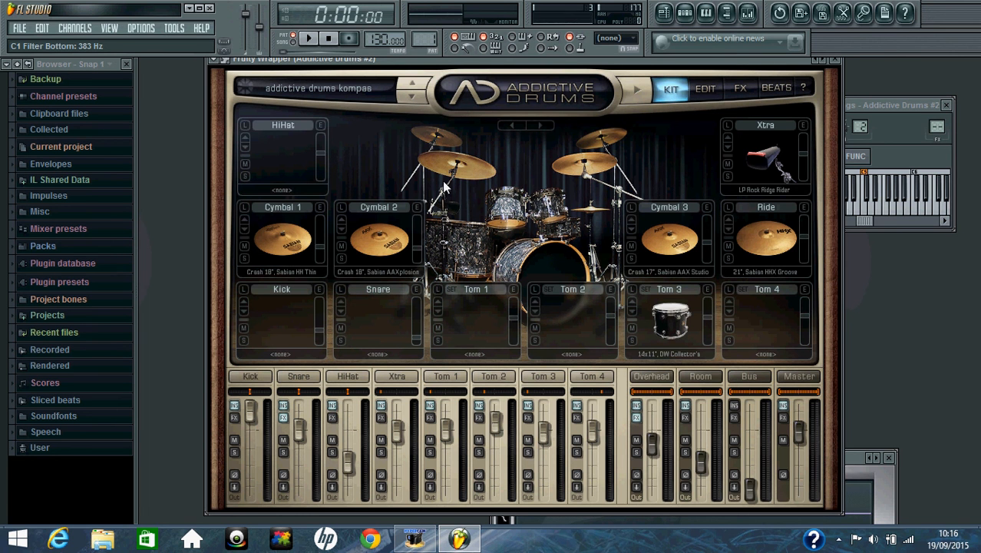
{"action": "left_click", "coordinate": [415, 208]}
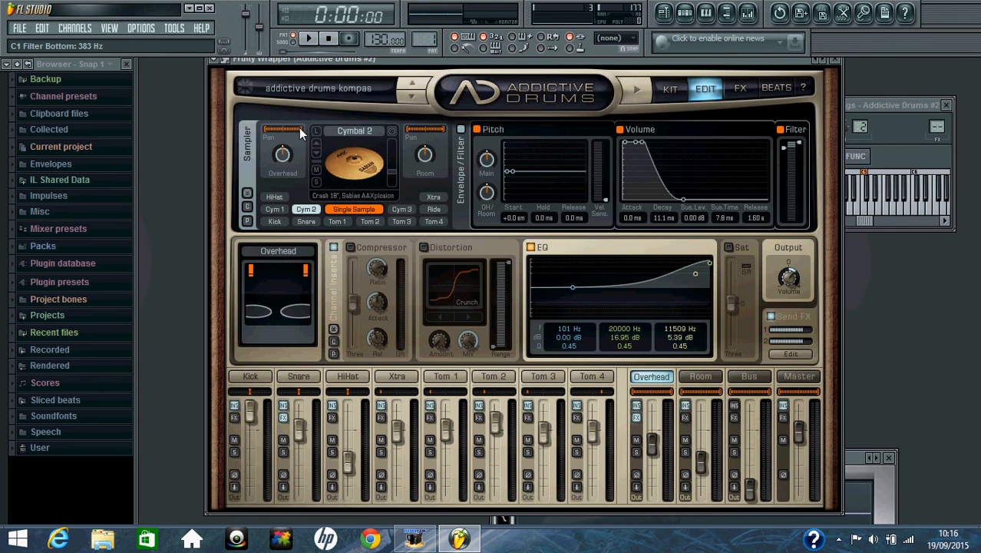
{"action": "mouse_move", "coordinate": [275, 131]}
{"action": "left_click_drag", "start_coordinate": [274, 131], "coordinate": [277, 132]}
- Set Cymbal 2's volume envelope to 1.00 s decay, 0.0 ms sustain time and 5.00 s release
{"action": "left_click_drag", "start_coordinate": [662, 221], "coordinate": [658, 61]}
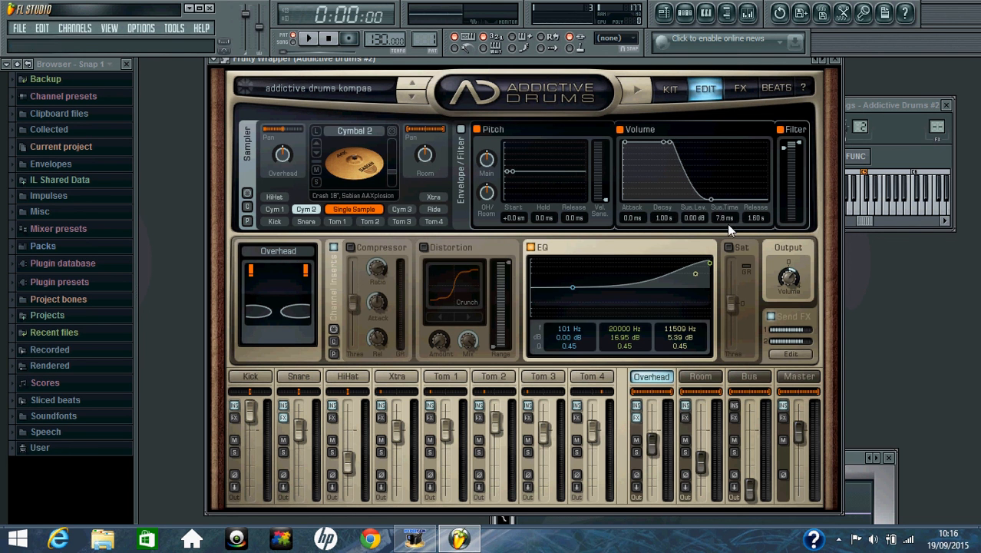
{"action": "left_click_drag", "start_coordinate": [725, 224], "coordinate": [709, 35]}
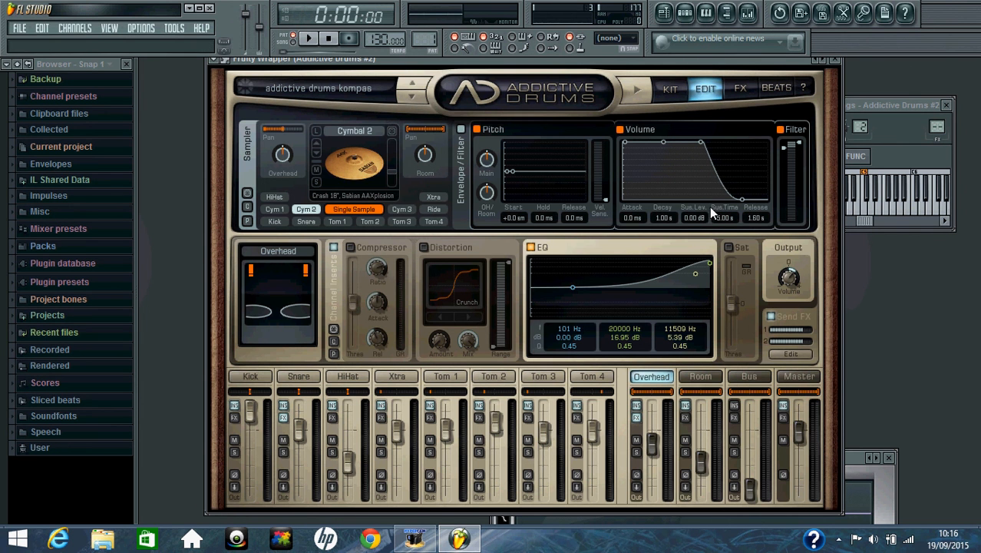
{"action": "left_click_drag", "start_coordinate": [723, 217], "coordinate": [723, 386]}
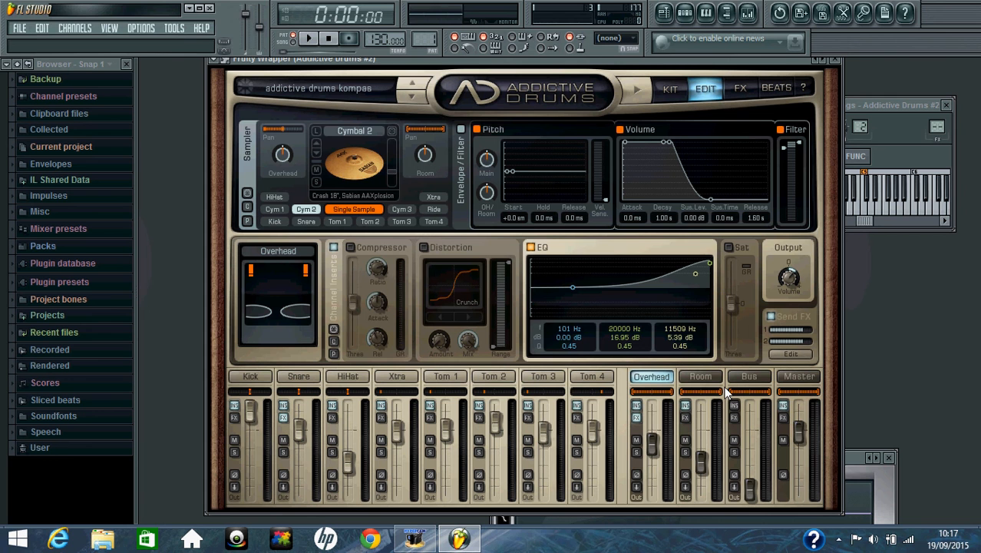
{"action": "left_click_drag", "start_coordinate": [753, 221], "coordinate": [753, 112]}
- Bring Cymbal 2's lower filter cutoff down to about 2240 Hz
{"action": "left_click_drag", "start_coordinate": [782, 148], "coordinate": [789, 173]}
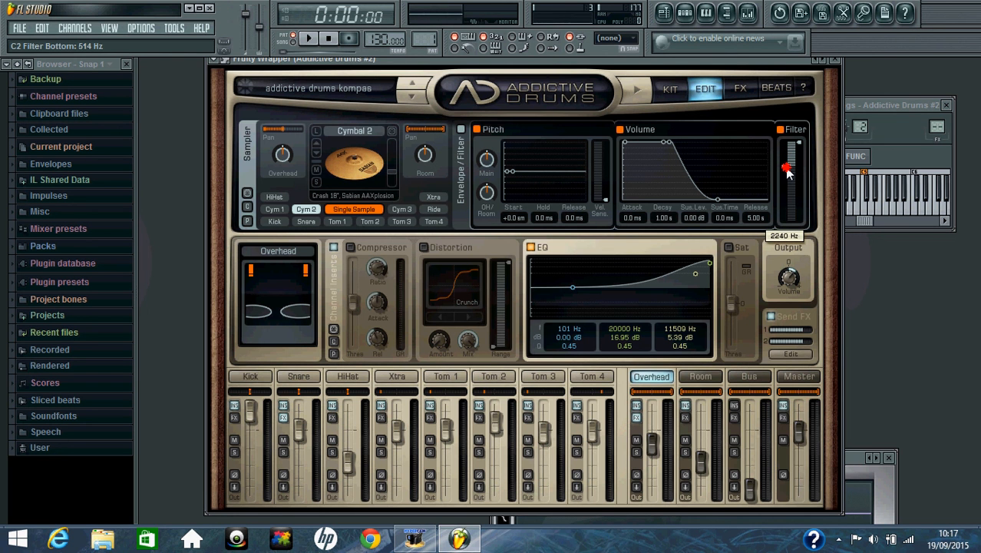
{"action": "left_click_drag", "start_coordinate": [788, 172], "coordinate": [788, 171]}
{"action": "left_click", "coordinate": [786, 167]}
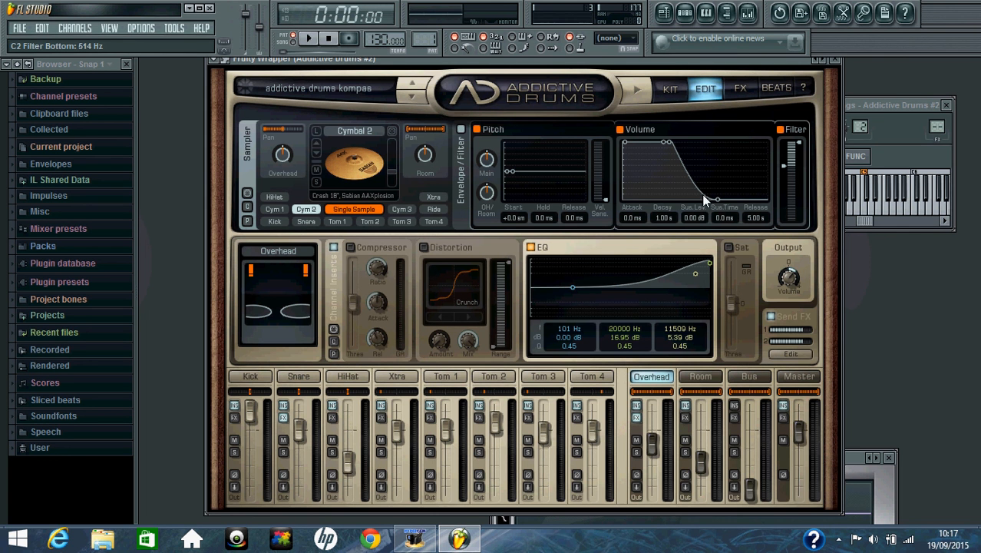
- Restrict Cymbal 3's overhead pan spread to the right half of the stereo field and reduce its lower filter cutoff
{"action": "left_click", "coordinate": [672, 90]}
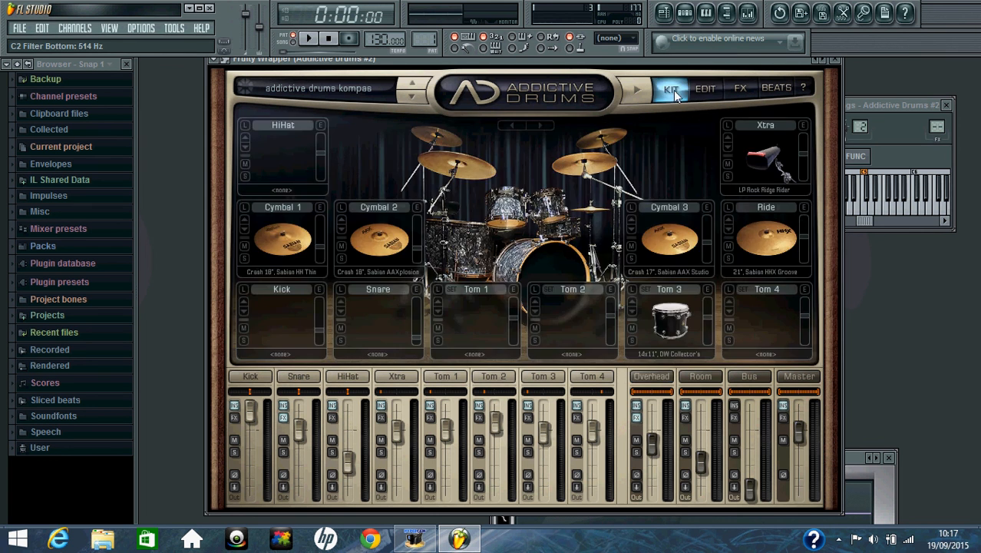
{"action": "left_click", "coordinate": [708, 206]}
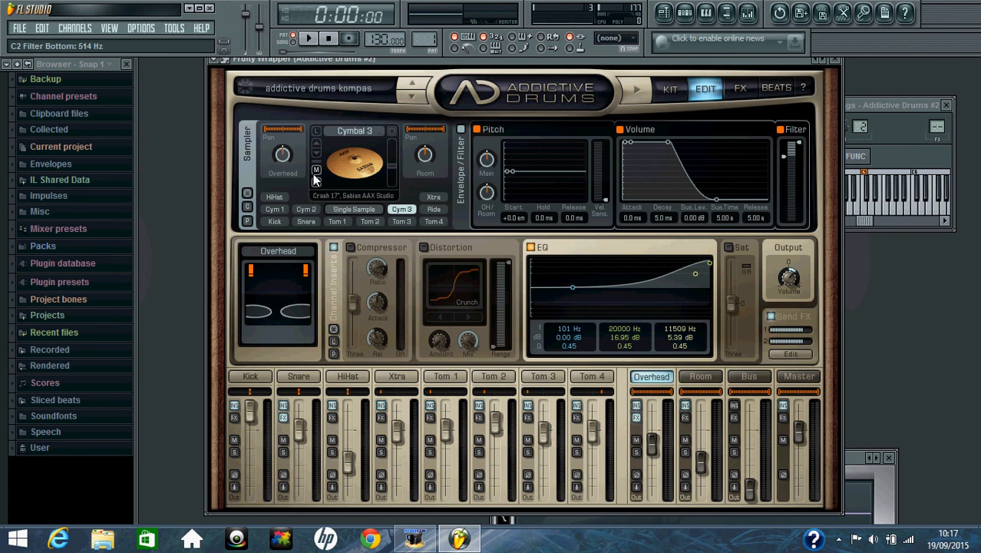
{"action": "left_click_drag", "start_coordinate": [276, 129], "coordinate": [297, 130]}
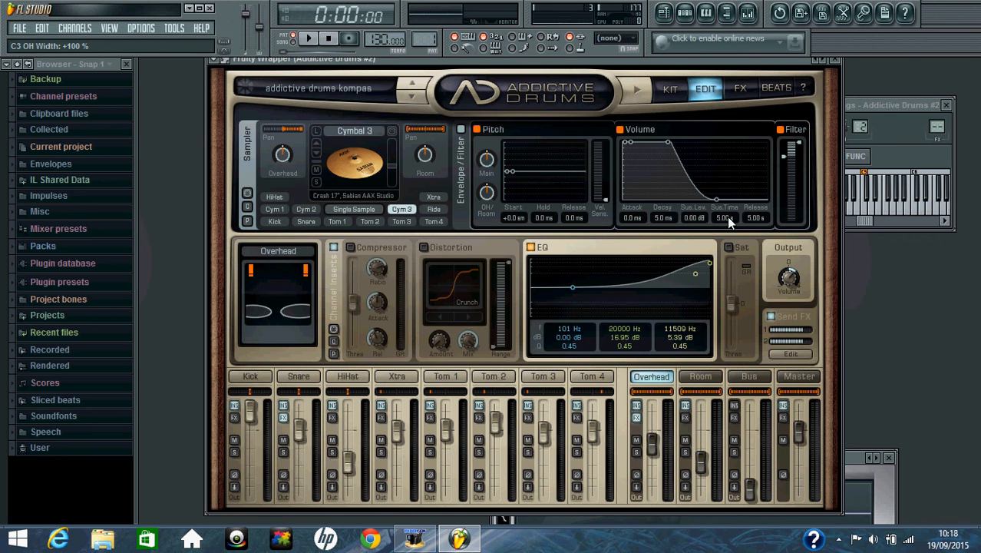
{"action": "left_click", "coordinate": [783, 157]}
{"action": "left_click_drag", "start_coordinate": [783, 161], "coordinate": [782, 162]}
- Open the Ride for editing and narrow its room pan spread around the centre
{"action": "left_click", "coordinate": [672, 91]}
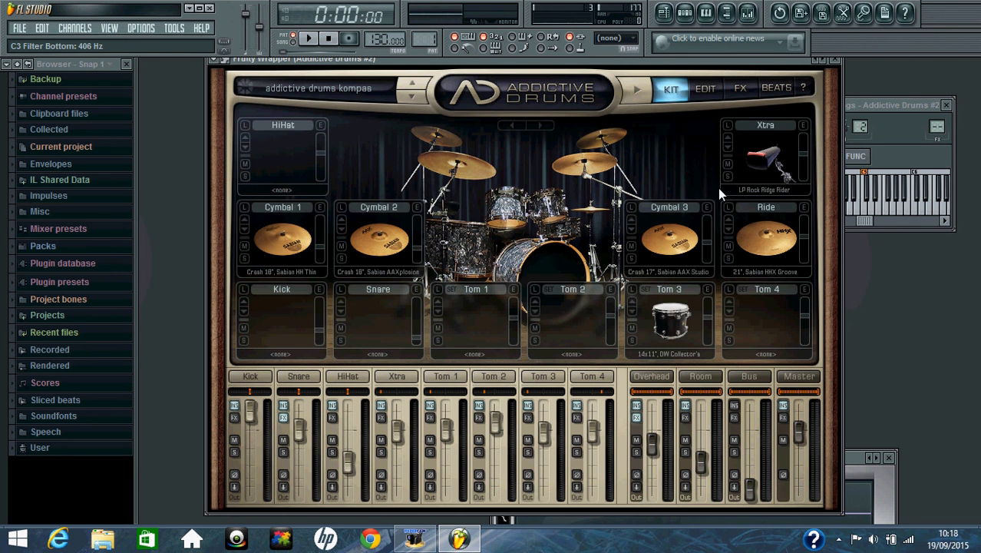
{"action": "left_click", "coordinate": [803, 208]}
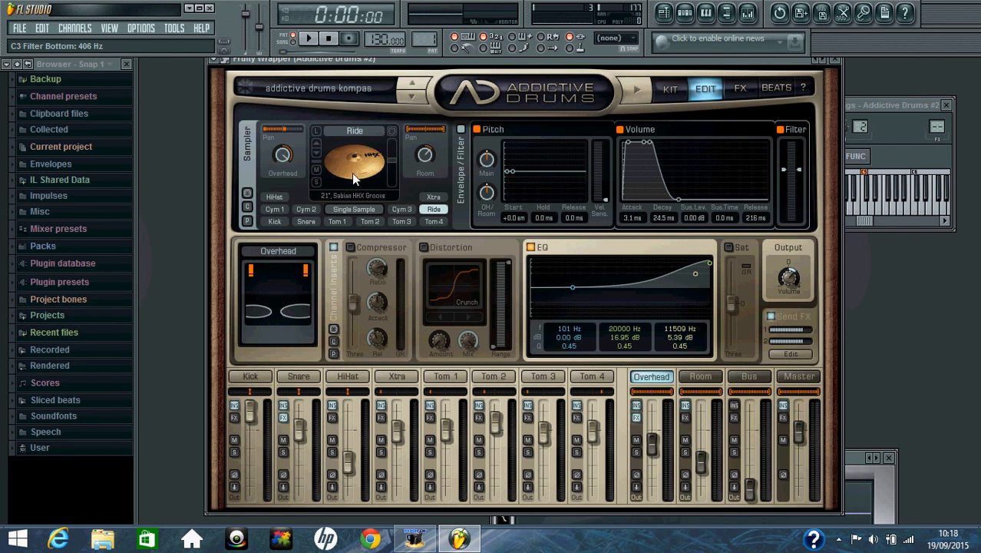
{"action": "left_click", "coordinate": [429, 130]}
- Set the Ride's volume envelope to 1.00 s decay, -2.22 dB sustain level, 5.00 s sustain time and 5.00 s release
{"action": "left_click_drag", "start_coordinate": [665, 218], "coordinate": [664, 100]}
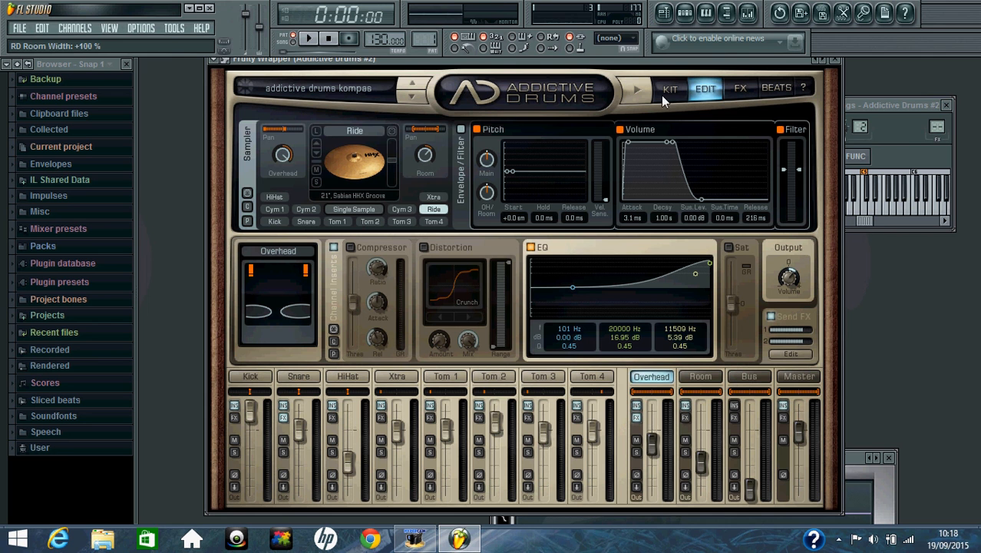
{"action": "left_click_drag", "start_coordinate": [695, 219], "coordinate": [693, 232]}
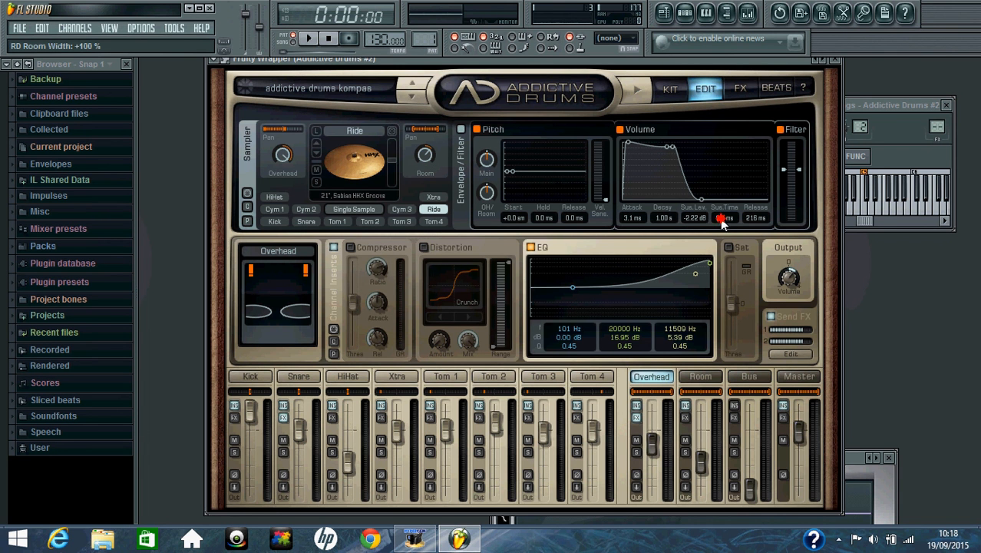
{"action": "left_click_drag", "start_coordinate": [722, 223], "coordinate": [714, 42]}
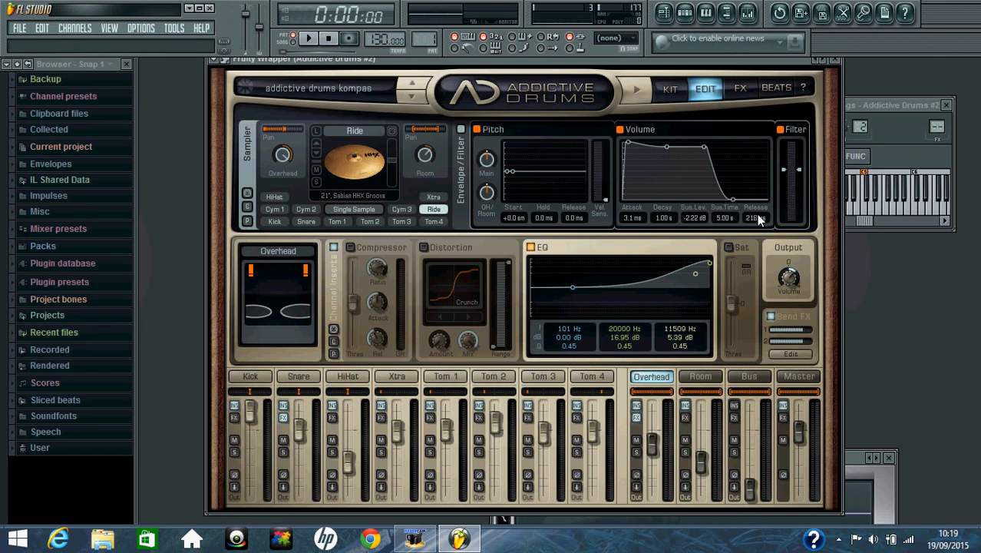
{"action": "left_click_drag", "start_coordinate": [756, 219], "coordinate": [759, 90]}
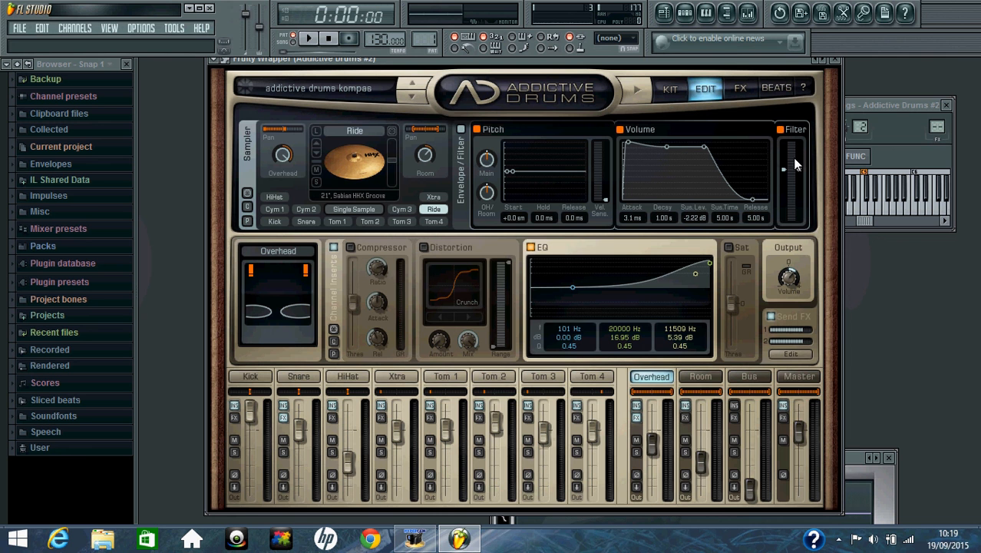
- Raise the Ride's lower filter cutoff, set the upper cutoff to about 2583 Hz, and return to the kit view
{"action": "mouse_move", "coordinate": [786, 170]}
{"action": "left_click_drag", "start_coordinate": [788, 177], "coordinate": [788, 175]}
{"action": "left_click", "coordinate": [797, 165]}
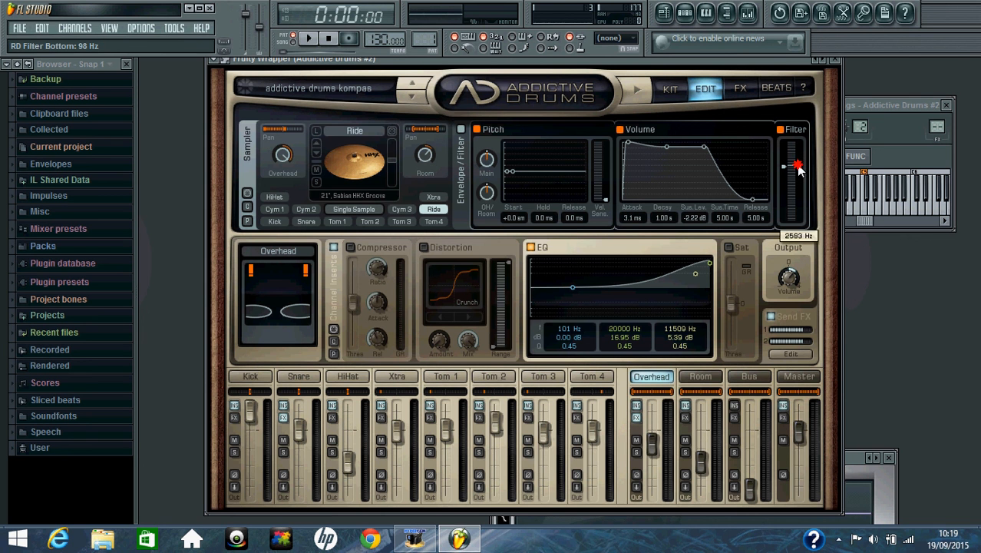
{"action": "scroll", "coordinate": [798, 171], "scroll_direction": "up", "scroll_amount": 1}
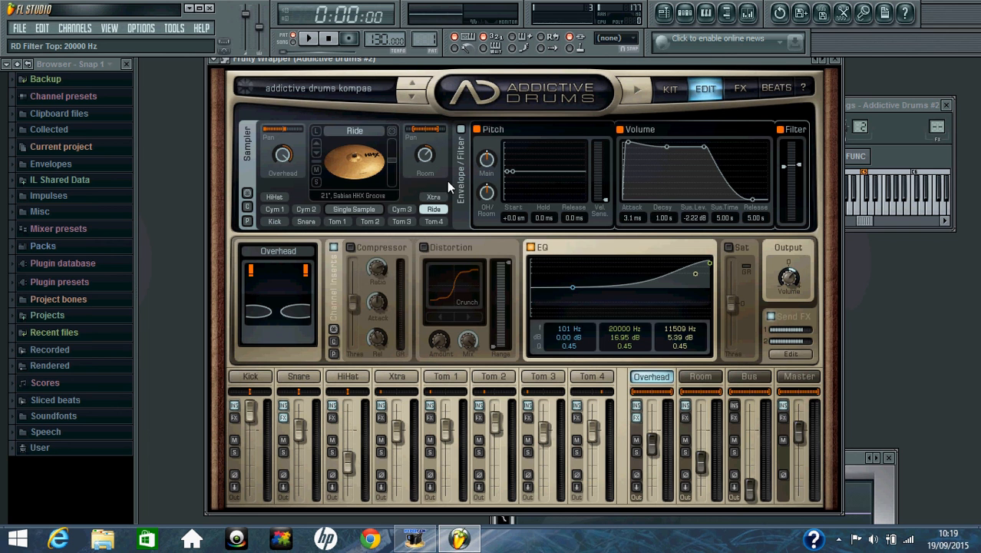
{"action": "left_click", "coordinate": [667, 91]}
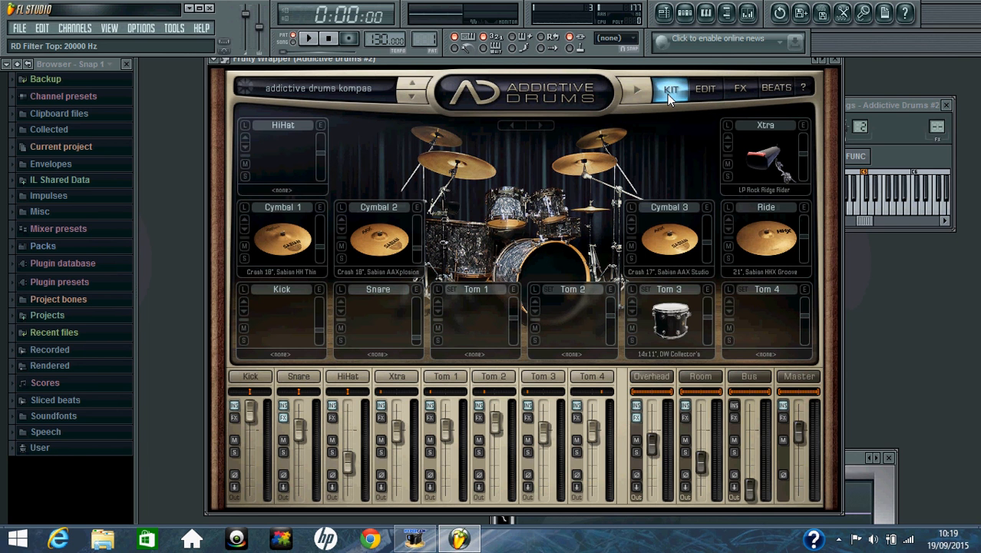
- Open the Xtra for editing, collapse its overhead pan spread toward the left side, and raise its overhead level
{"action": "left_click", "coordinate": [802, 126]}
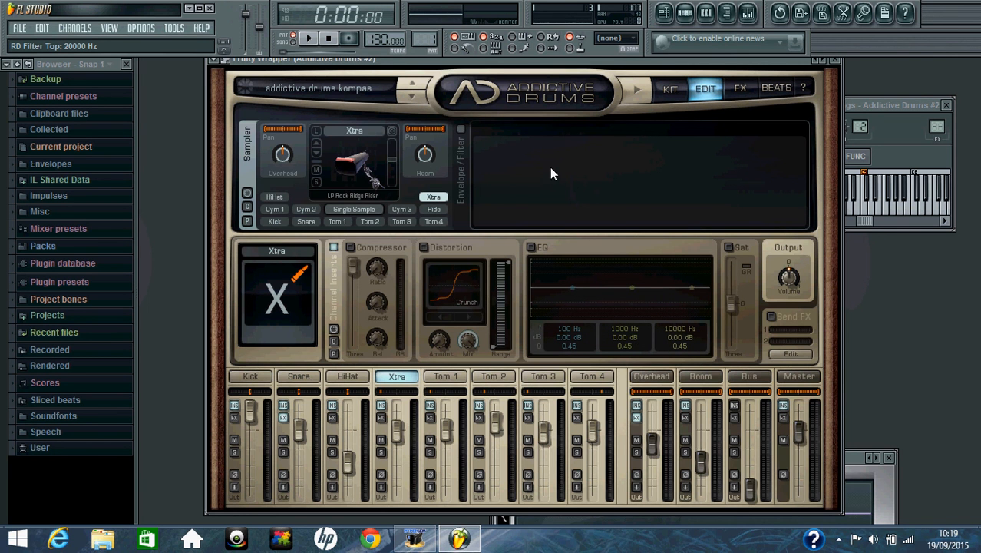
{"action": "left_click", "coordinate": [284, 130]}
{"action": "left_click_drag", "start_coordinate": [283, 129], "coordinate": [267, 134]}
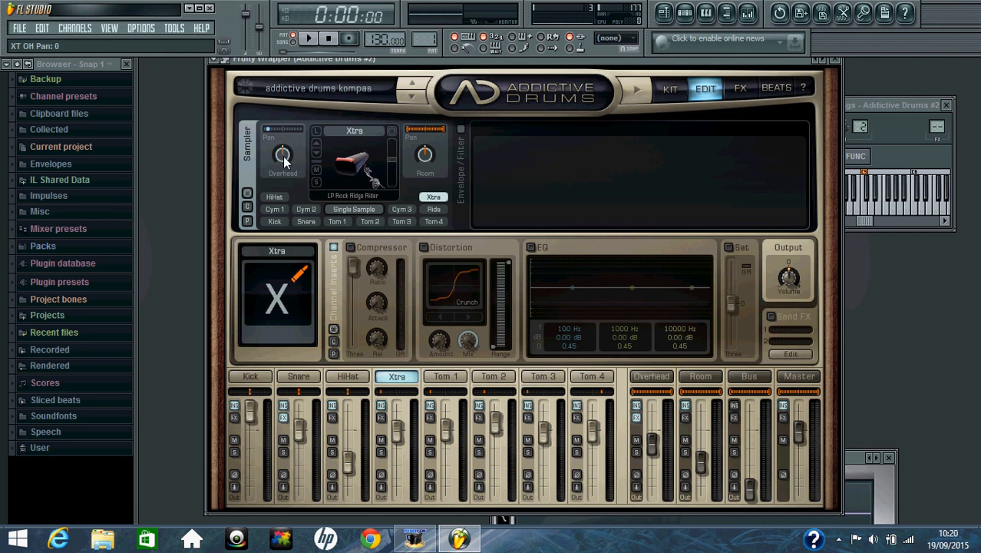
{"action": "left_click_drag", "start_coordinate": [284, 156], "coordinate": [313, 37]}
- Enable the Xtra's pitch envelope and set its start to -0.5 sm and release to 5.06 s
{"action": "left_click", "coordinate": [461, 130]}
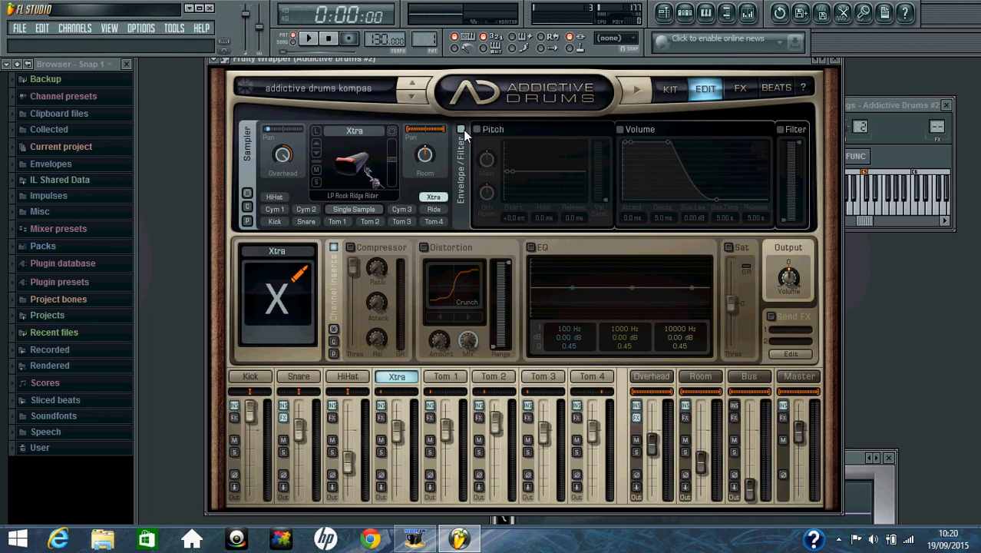
{"action": "left_click", "coordinate": [475, 130]}
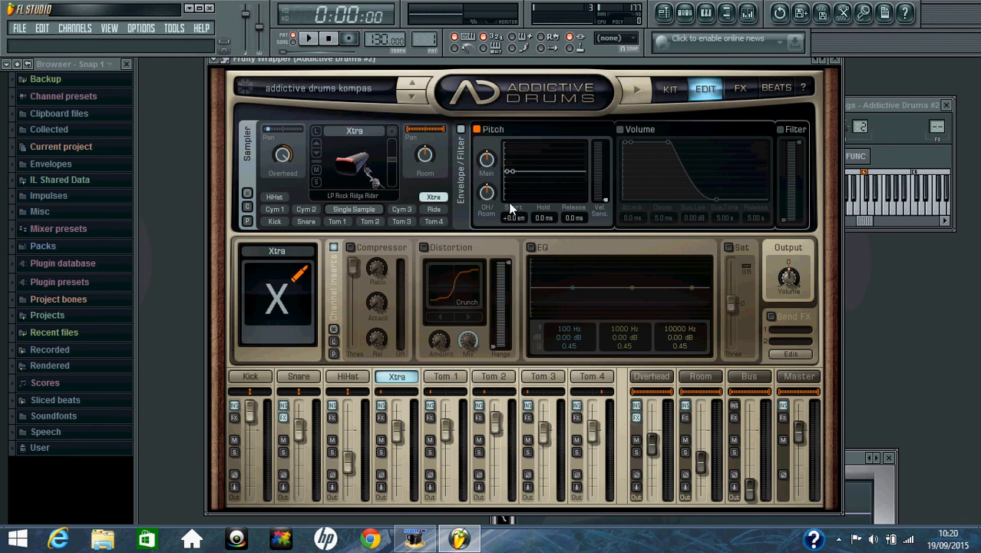
{"action": "left_click_drag", "start_coordinate": [515, 217], "coordinate": [512, 217]}
{"action": "left_click_drag", "start_coordinate": [572, 221], "coordinate": [578, 65]}
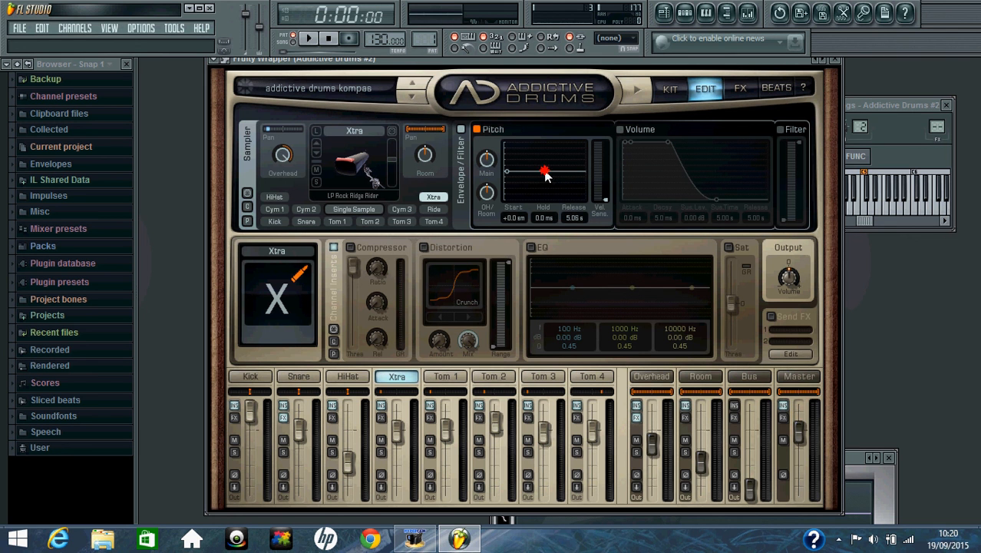
{"action": "mouse_move", "coordinate": [545, 175]}
{"action": "left_mouse_down"}
{"action": "mouse_move", "coordinate": [610, 181]}
{"action": "mouse_move", "coordinate": [546, 183]}
{"action": "left_mouse_up"}
{"action": "mouse_move", "coordinate": [512, 218]}
{"action": "left_mouse_down"}
{"action": "mouse_move", "coordinate": [515, 232]}
{"action": "mouse_move", "coordinate": [514, 223]}
{"action": "left_mouse_up"}
- Enable the Xtra's volume envelope with 1.00 s decay, and narrow its filter by raising the lower and reducing the upper cutoff
{"action": "left_click", "coordinate": [621, 132]}
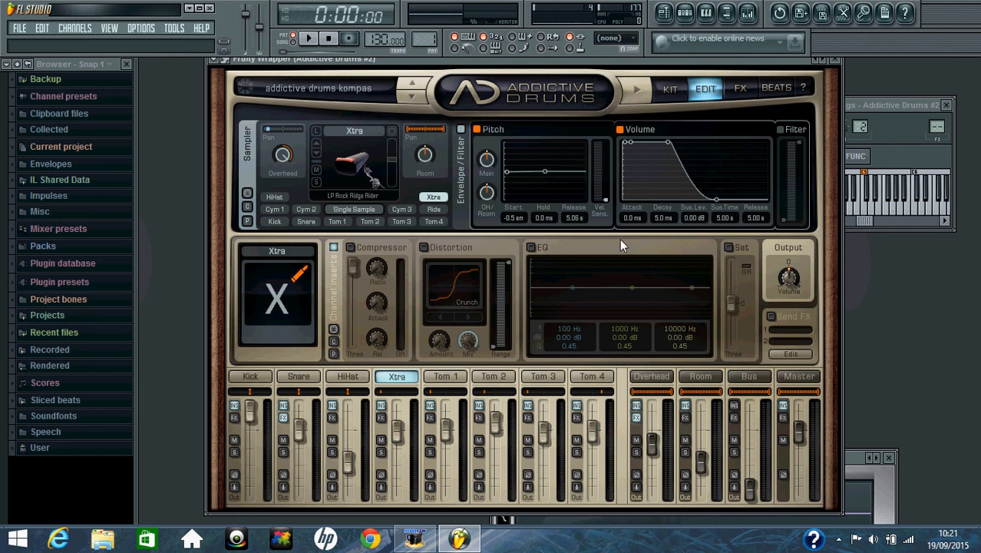
{"action": "left_click_drag", "start_coordinate": [663, 219], "coordinate": [665, 101]}
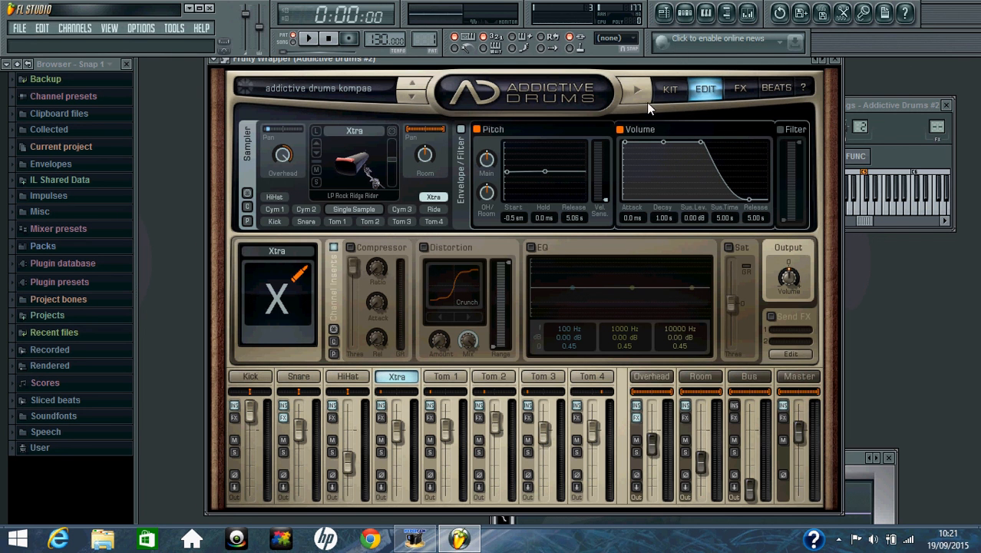
{"action": "left_click", "coordinate": [780, 130]}
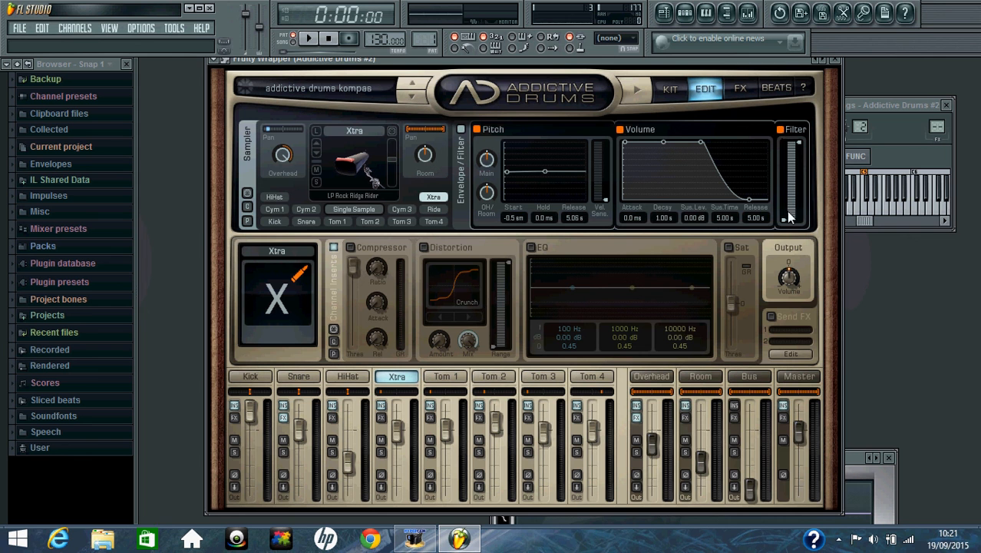
{"action": "left_click_drag", "start_coordinate": [785, 221], "coordinate": [786, 191]}
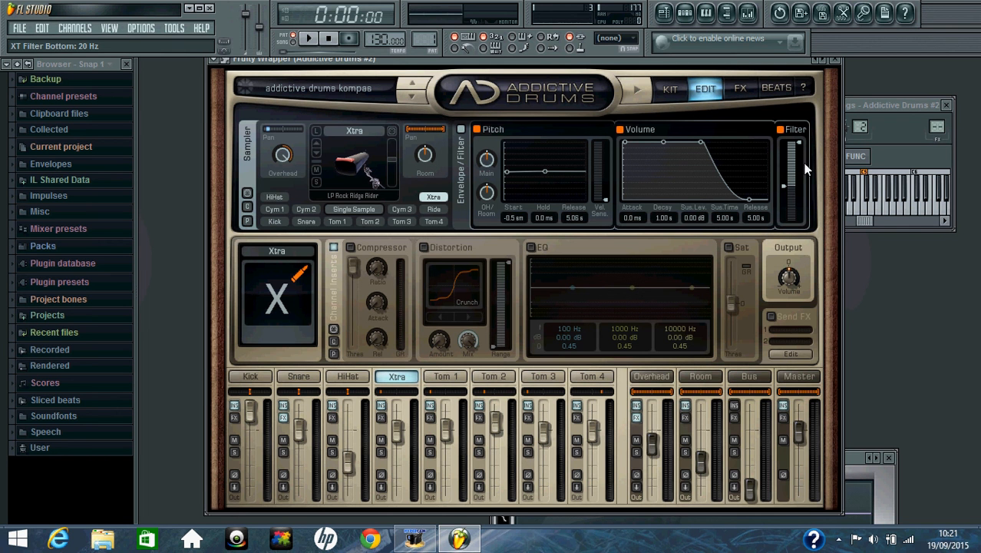
{"action": "left_click_drag", "start_coordinate": [798, 142], "coordinate": [797, 188]}
{"action": "left_click", "coordinate": [669, 89]}
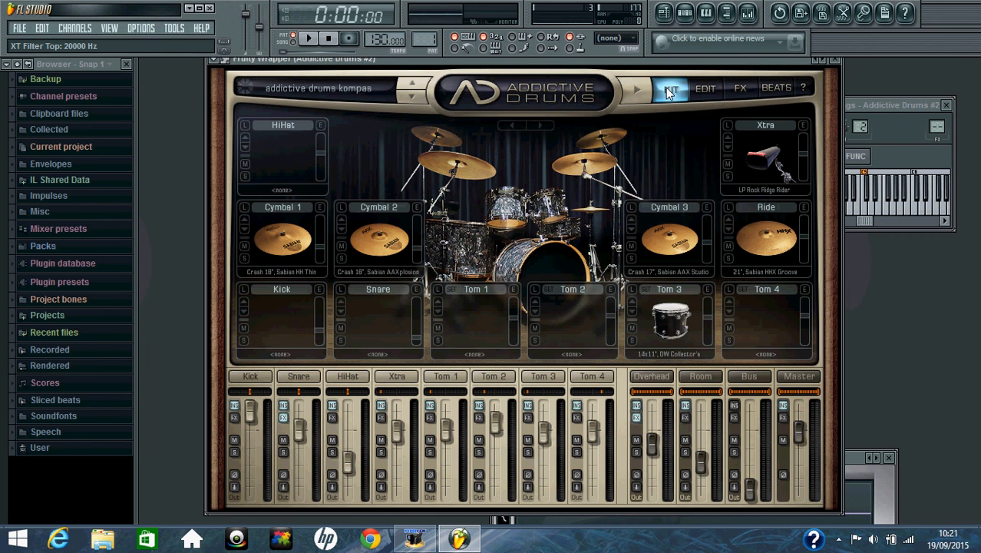
- Save the kit as a new user preset named "addictive drums kompas 2"
{"action": "left_click", "coordinate": [331, 88]}
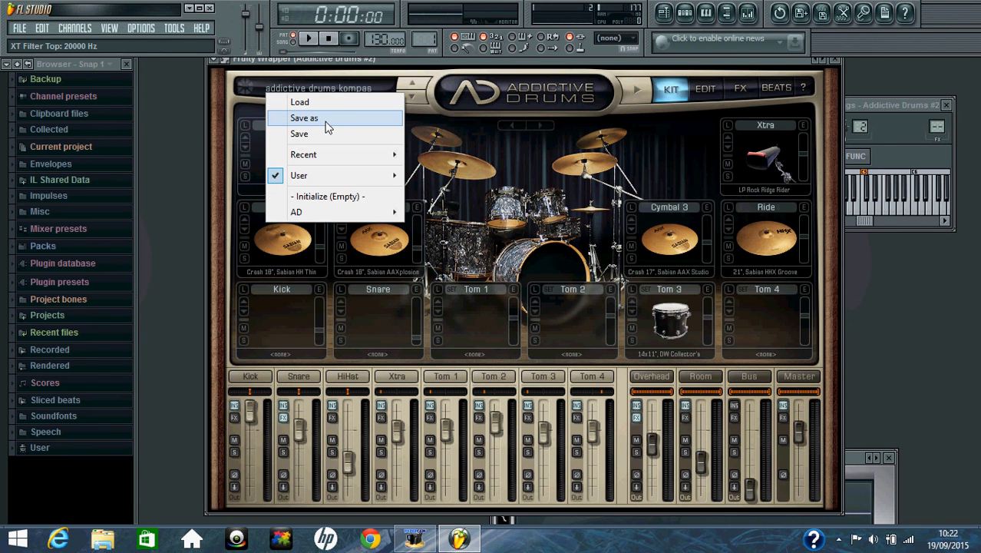
{"action": "left_click", "coordinate": [324, 120]}
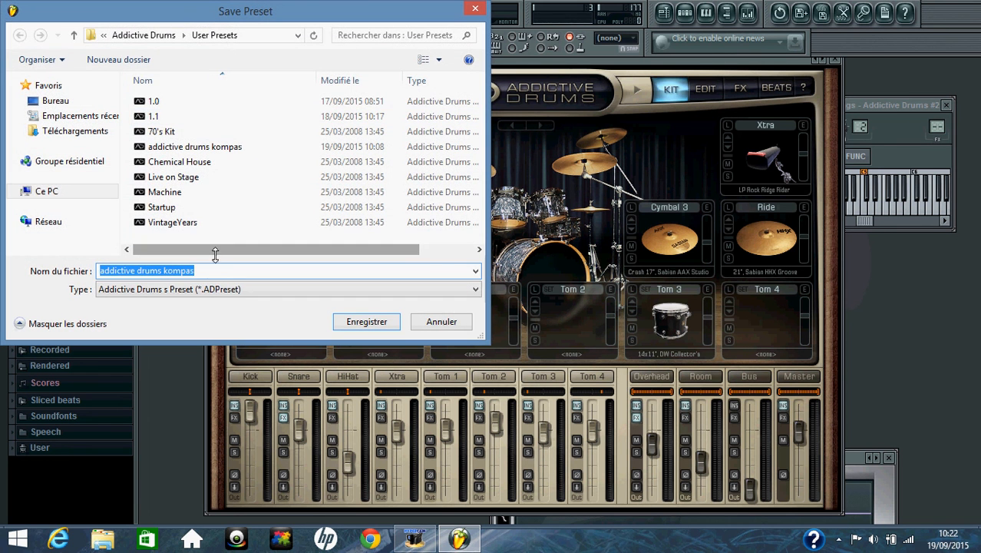
{"action": "left_click", "coordinate": [209, 271]}
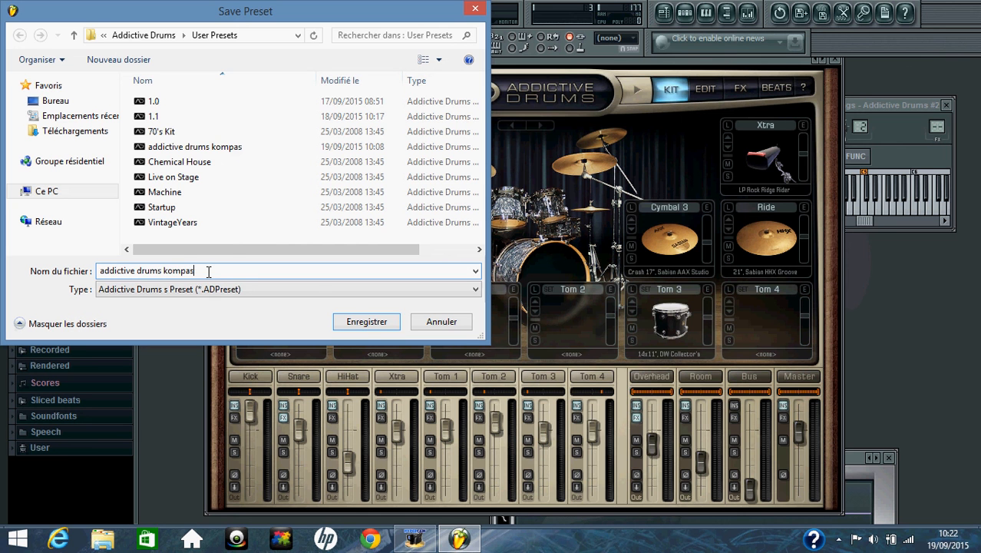
{"action": "type", "text": "2"}
{"action": "left_click", "coordinate": [363, 322]}
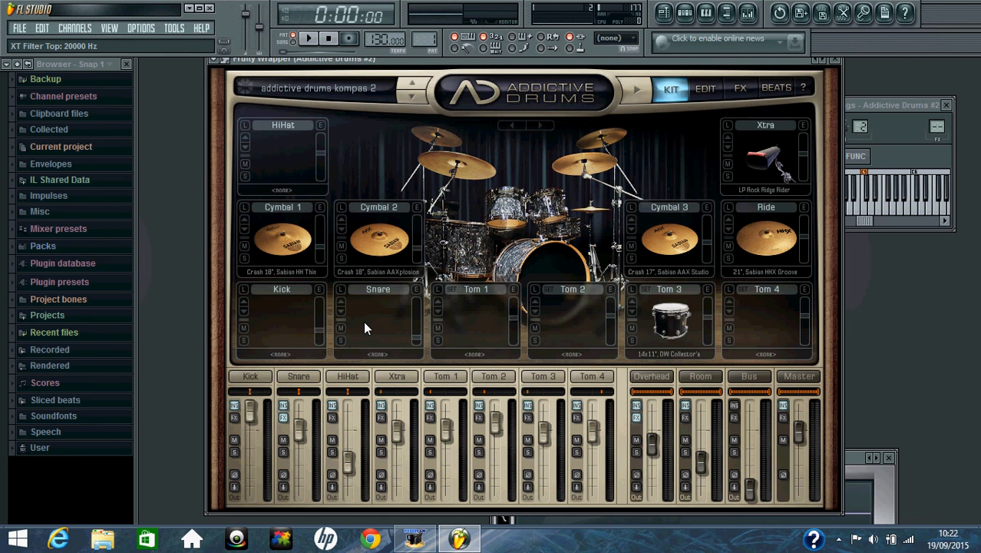
- Check the kits in both Addictive Drums channels and route Addictive Drums #2 to mixer insert 1
{"action": "left_click", "coordinate": [835, 59]}
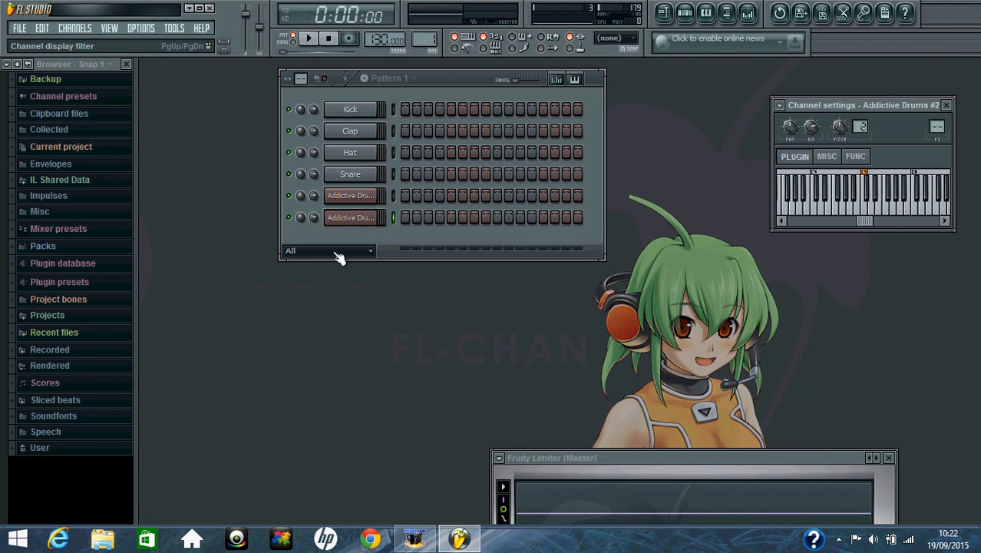
{"action": "left_click", "coordinate": [339, 199]}
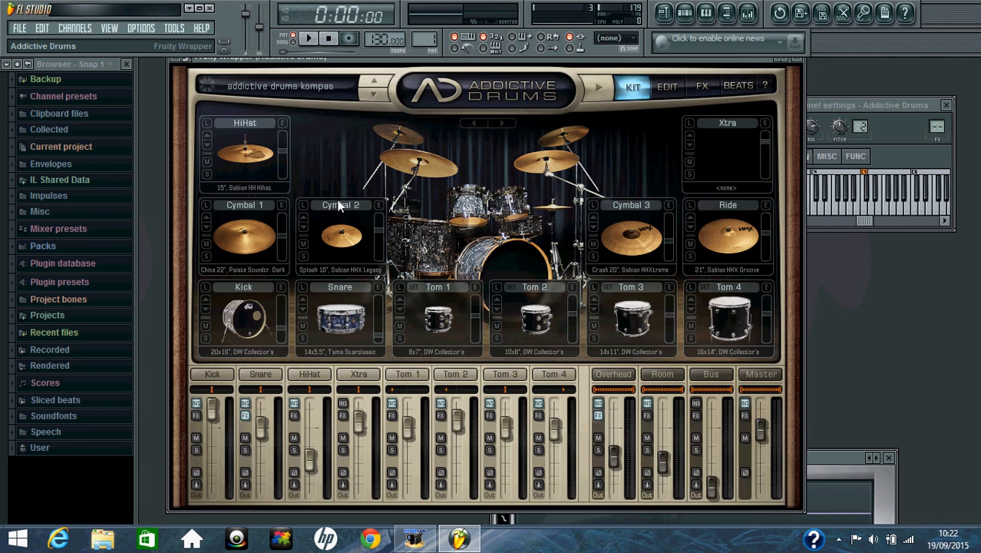
{"action": "left_click", "coordinate": [798, 59]}
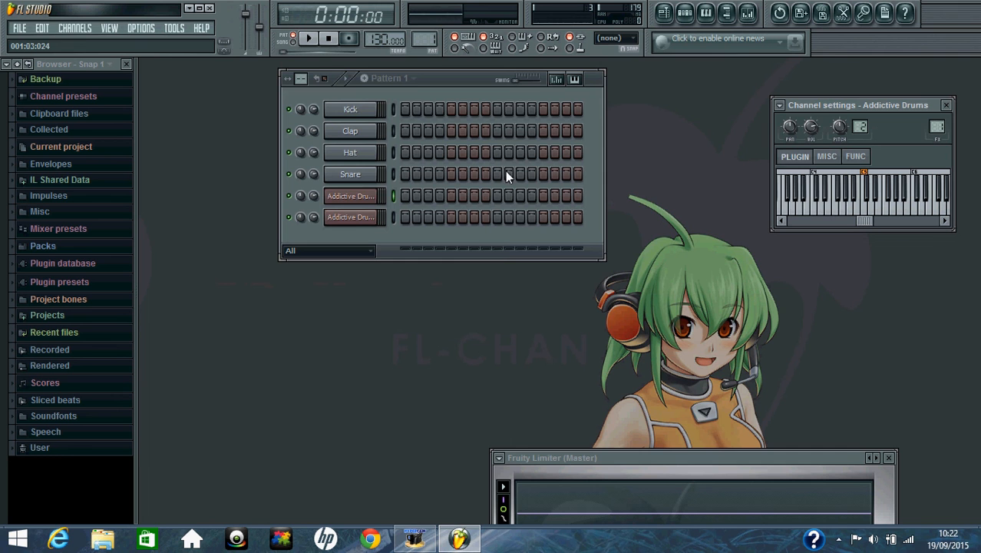
{"action": "left_click", "coordinate": [351, 217]}
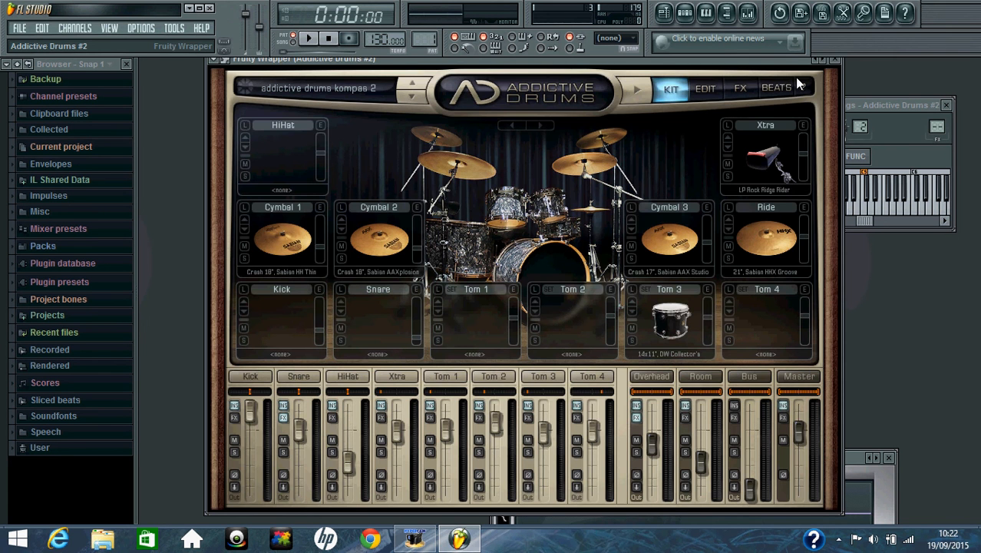
{"action": "left_click", "coordinate": [835, 60]}
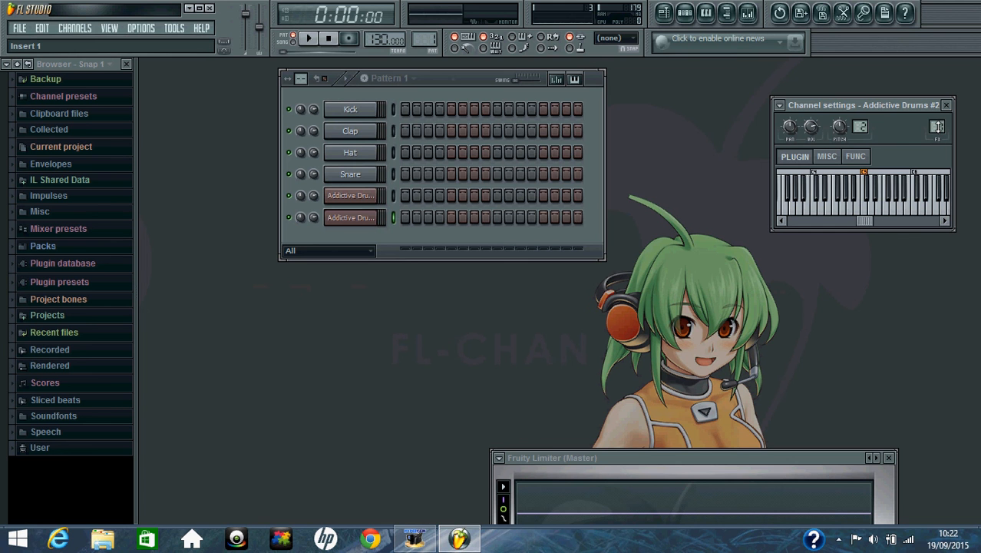
- Slightly boost the high shelf in the mixer's Master track EQ and fine-tune its frequency
{"action": "left_click", "coordinate": [749, 13]}
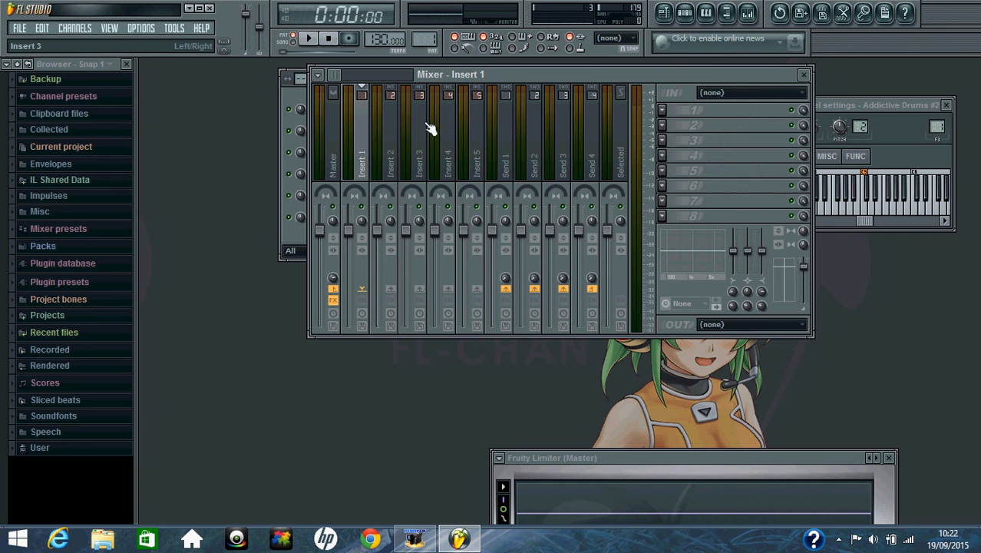
{"action": "left_click", "coordinate": [334, 151]}
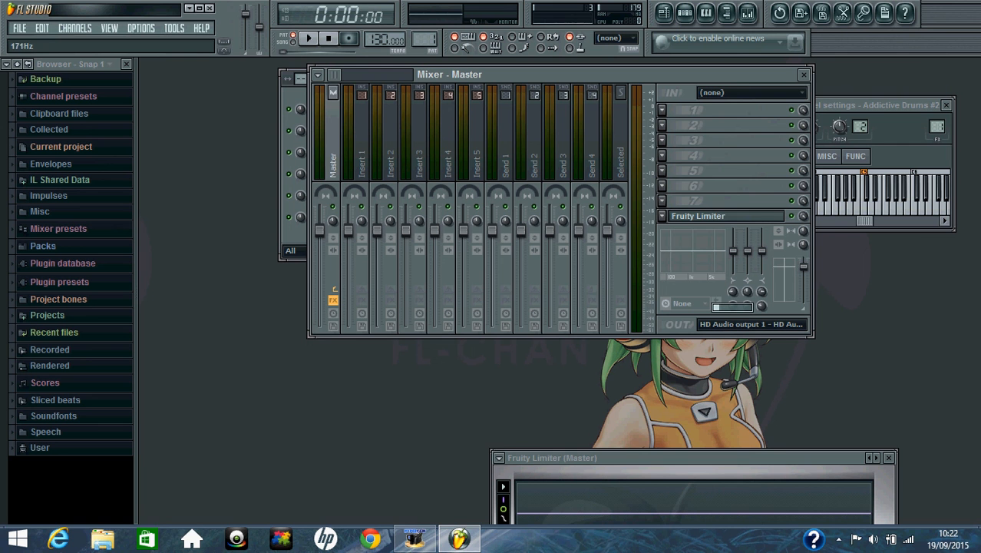
{"action": "left_click_drag", "start_coordinate": [732, 292], "coordinate": [761, 290]}
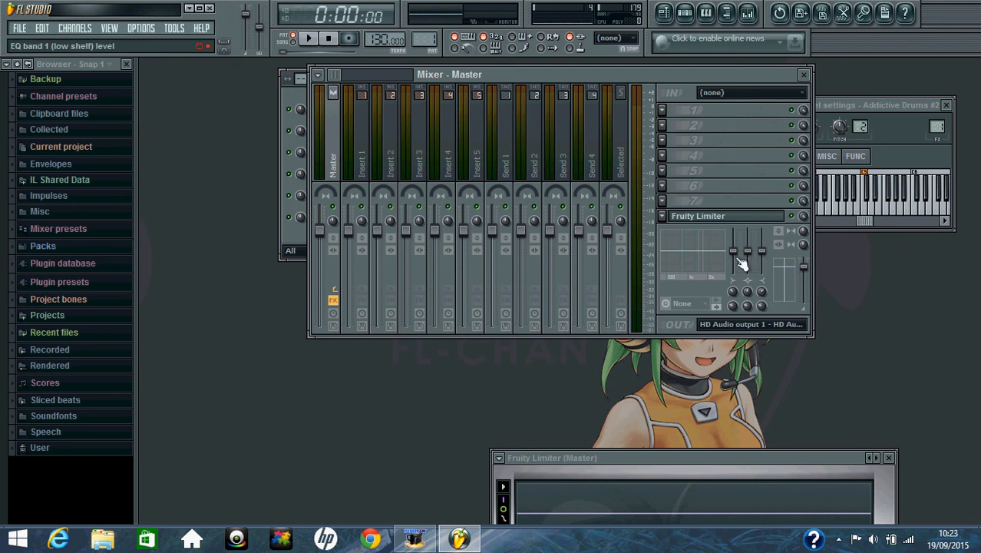
{"action": "left_click_drag", "start_coordinate": [753, 261], "coordinate": [764, 252]}
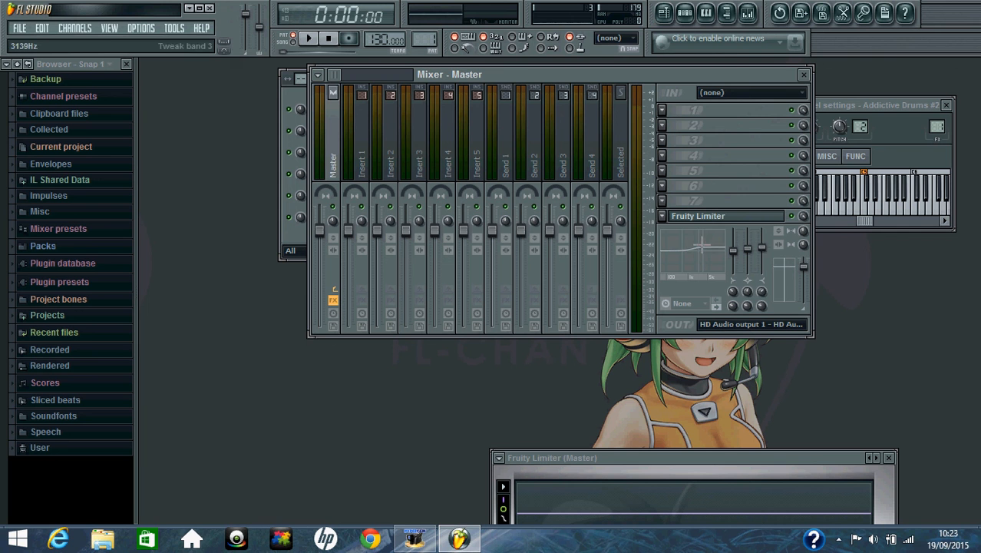
{"action": "left_click_drag", "start_coordinate": [702, 244], "coordinate": [708, 244]}
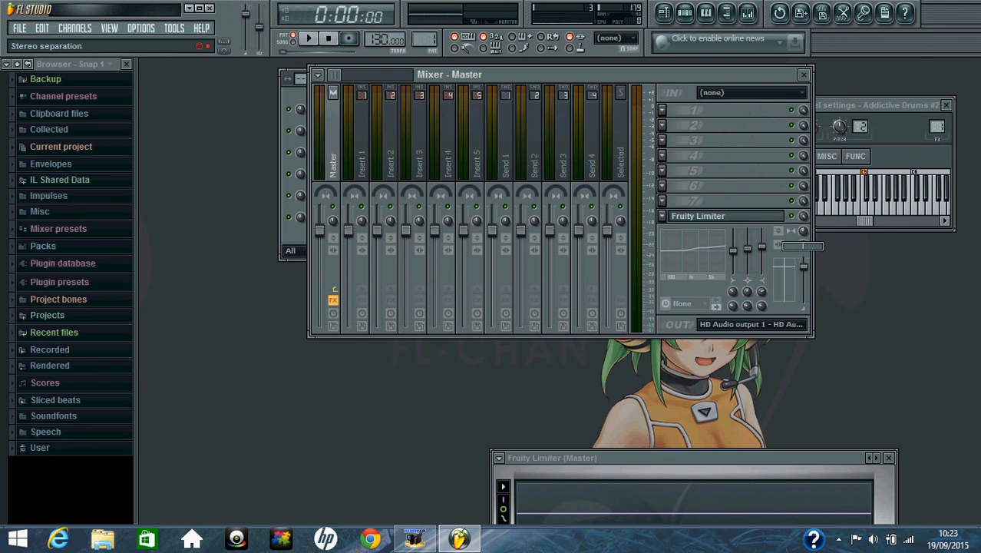
{"action": "left_click_drag", "start_coordinate": [803, 244], "coordinate": [803, 231]}
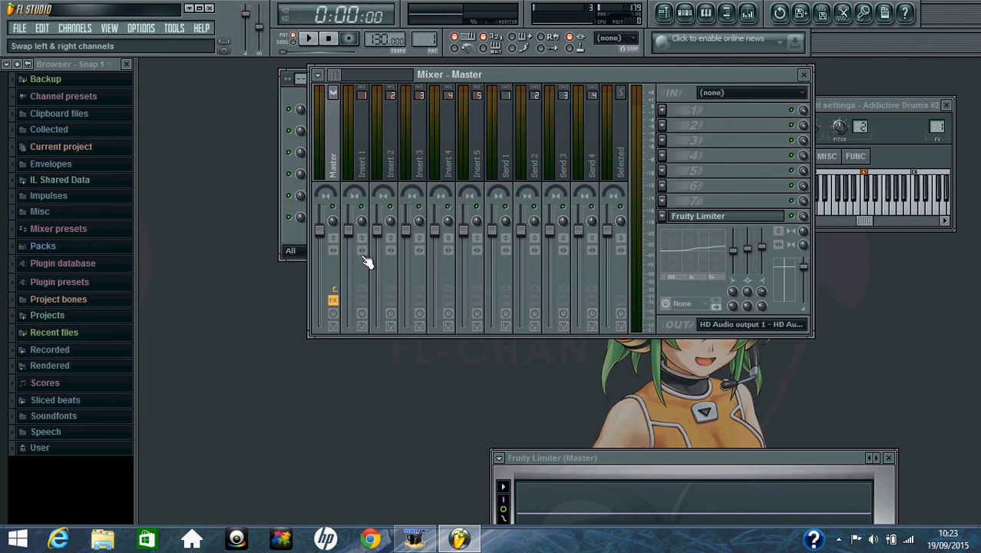
- Set the Master track's Fruity Limiter ceiling to 12.0 dB and its gain to about 11.1 dB
{"action": "left_click", "coordinate": [697, 217]}
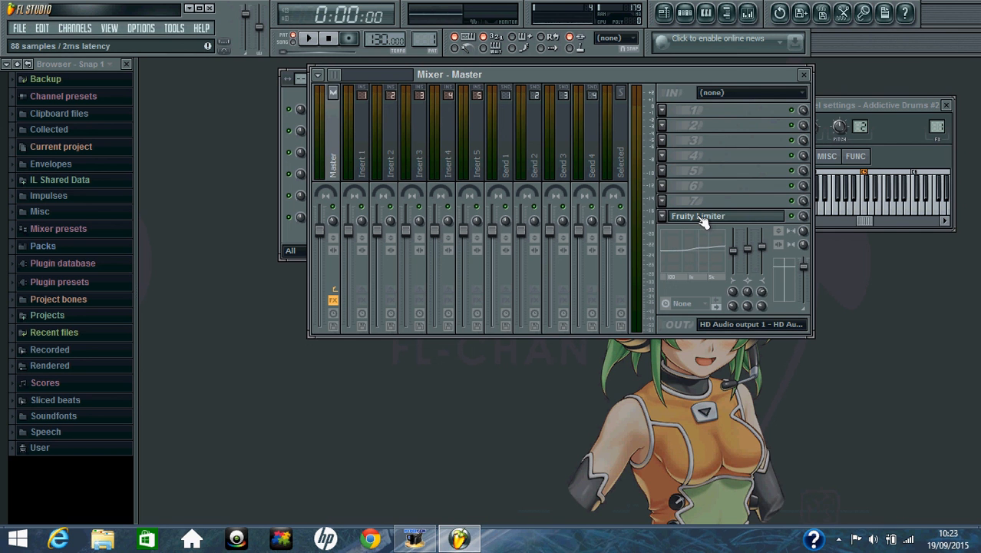
{"action": "left_click", "coordinate": [700, 218]}
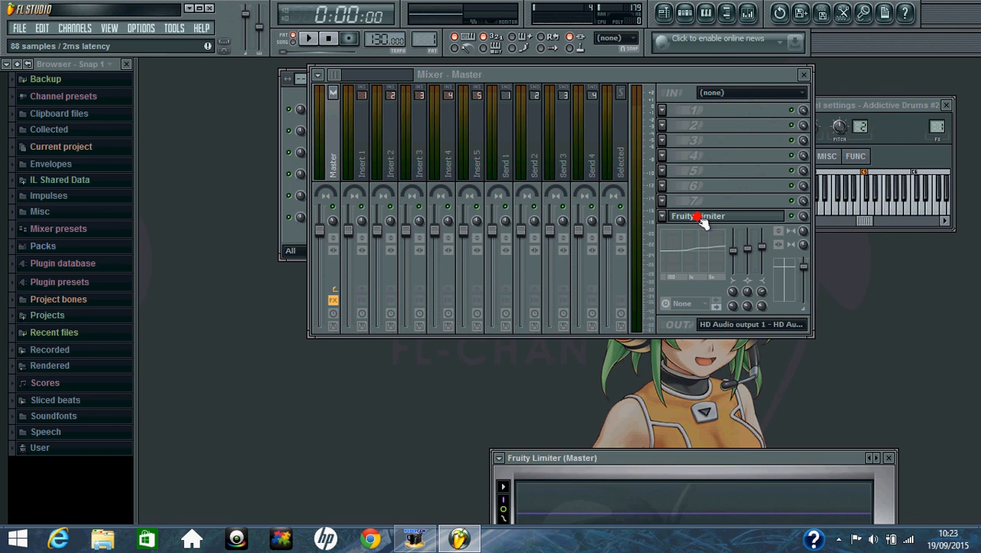
{"action": "left_click_drag", "start_coordinate": [664, 459], "coordinate": [516, 154]}
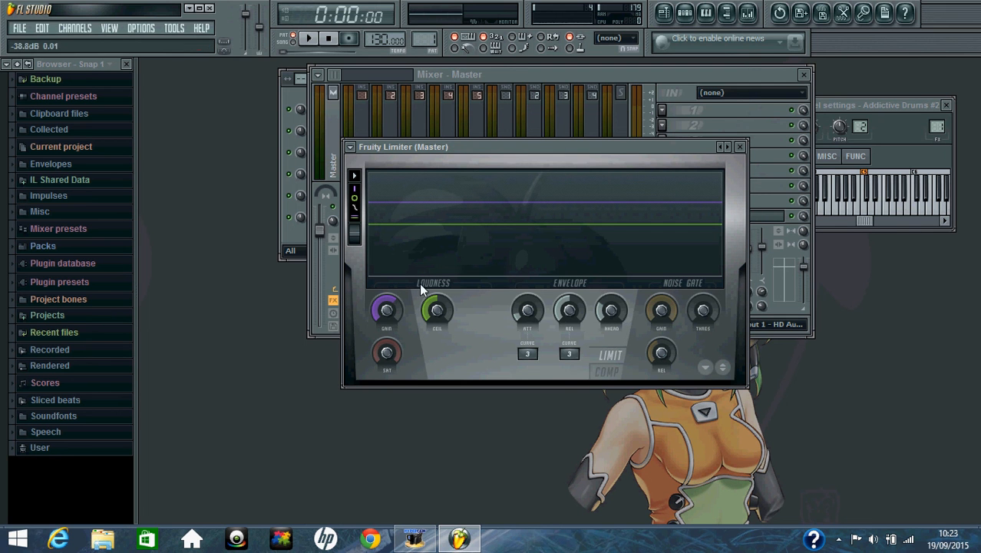
{"action": "left_click_drag", "start_coordinate": [434, 309], "coordinate": [434, 278]}
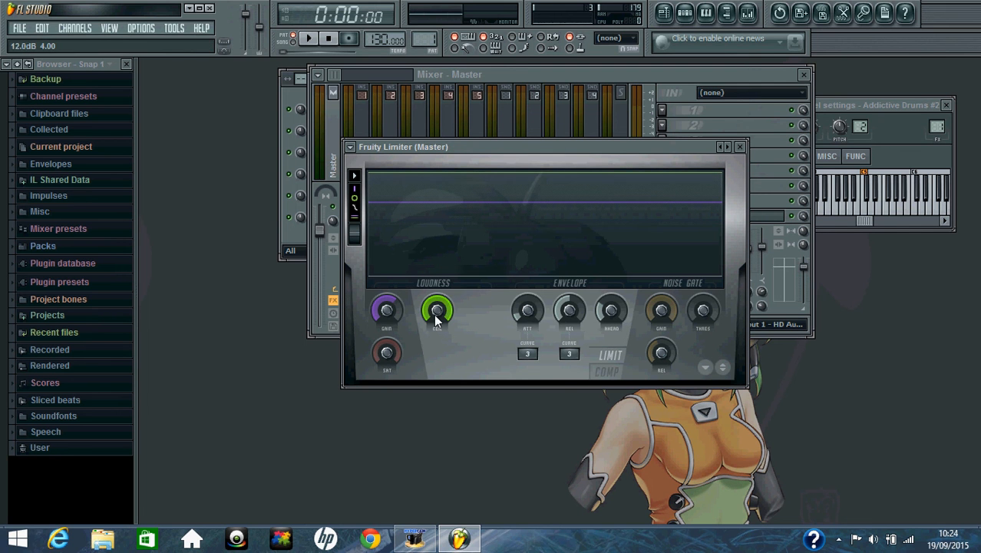
{"action": "left_click_drag", "start_coordinate": [386, 309], "coordinate": [386, 281]}
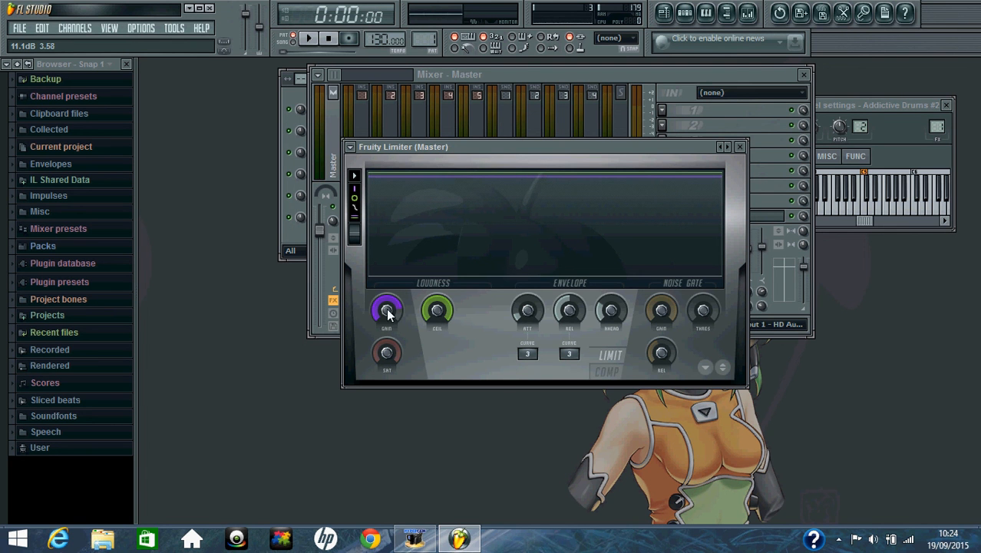
{"action": "left_click", "coordinate": [740, 147]}
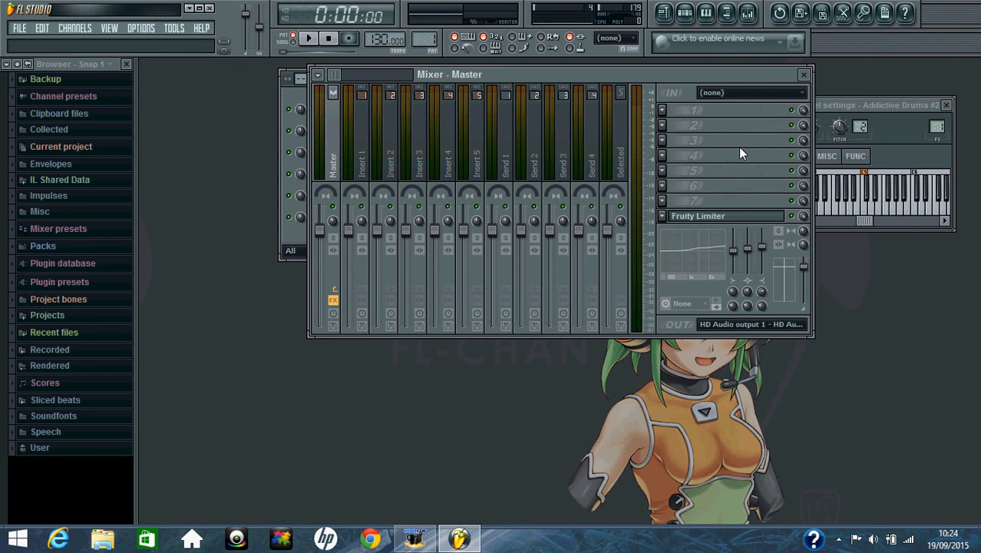
- Boost the low shelf to its maximum and slightly raise the middle band in the Insert 1 track EQ
{"action": "left_click", "coordinate": [368, 134]}
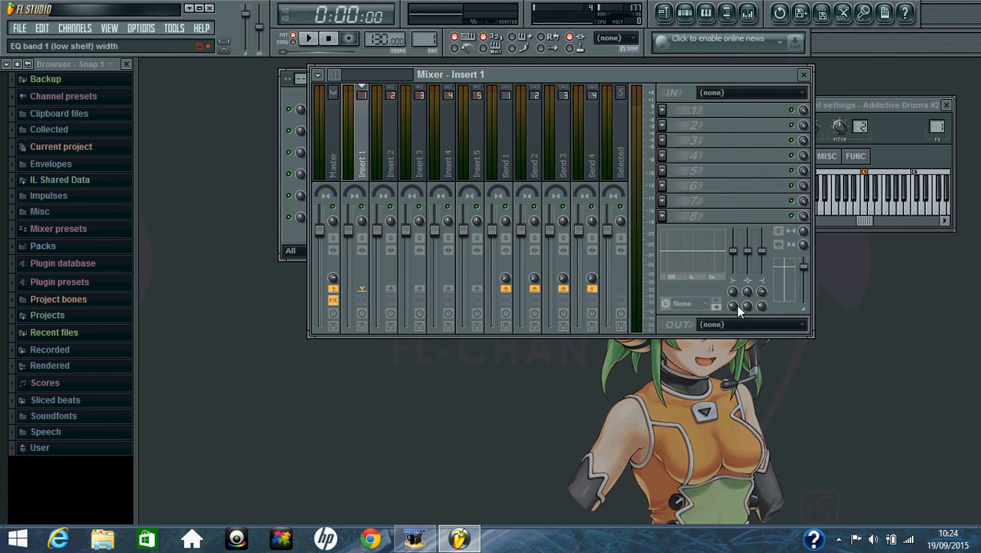
{"action": "left_click_drag", "start_coordinate": [735, 304], "coordinate": [735, 304]}
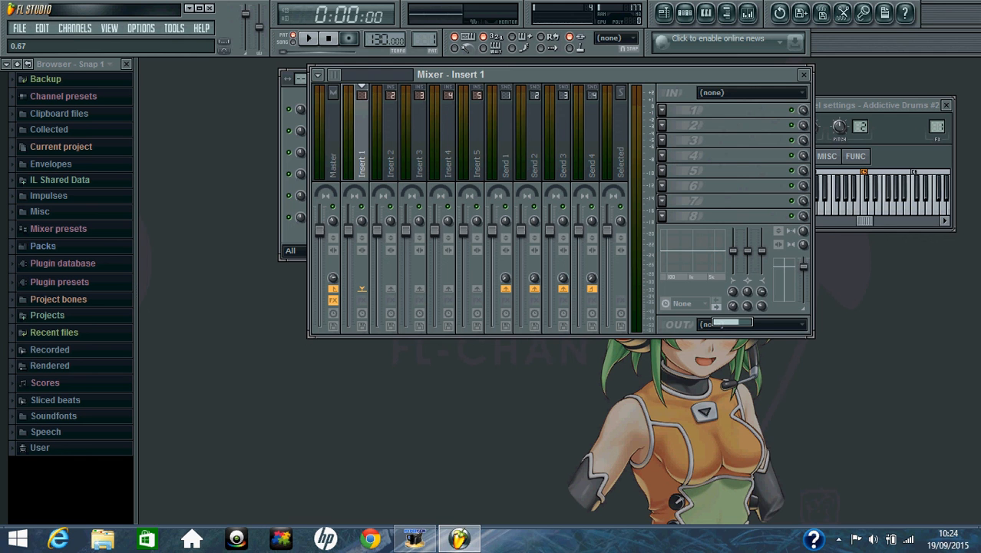
{"action": "left_click_drag", "start_coordinate": [735, 304], "coordinate": [735, 304]}
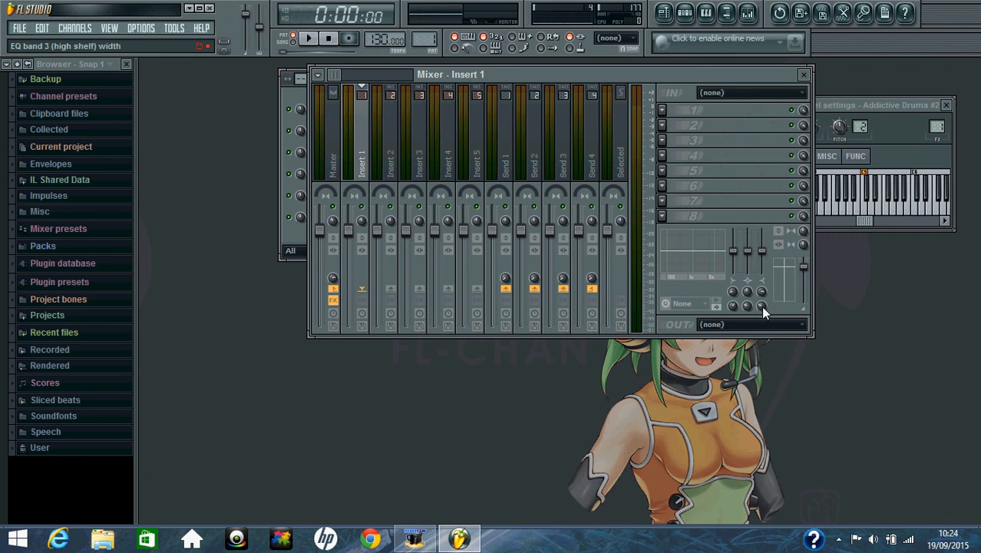
{"action": "left_click_drag", "start_coordinate": [762, 294], "coordinate": [737, 235]}
{"action": "left_click_drag", "start_coordinate": [749, 253], "coordinate": [749, 244]}
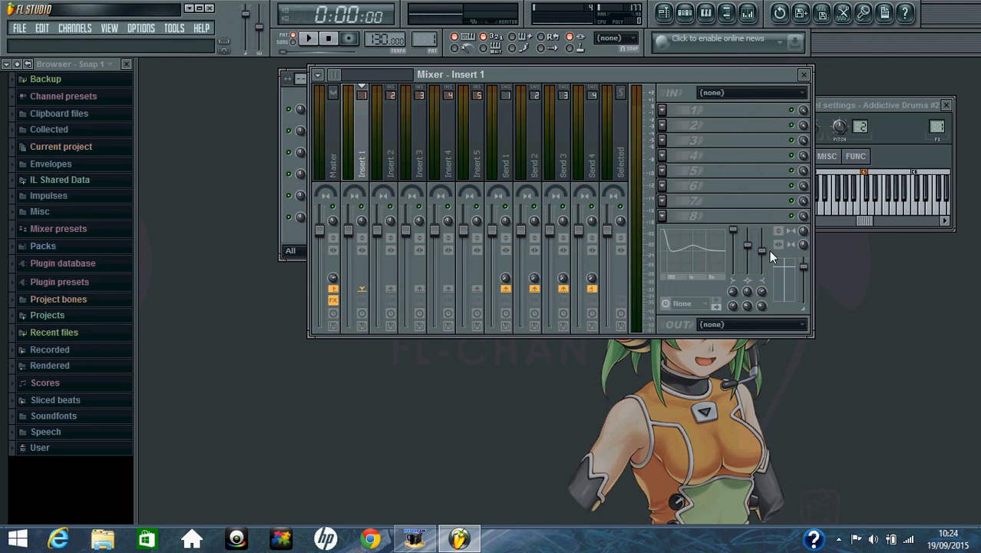
- Slightly raise the high shelf in Insert 1's EQ and load Fruity Reeverb into its first effect slot, adjusting the slot's mix level
{"action": "left_click_drag", "start_coordinate": [762, 251], "coordinate": [762, 238]}
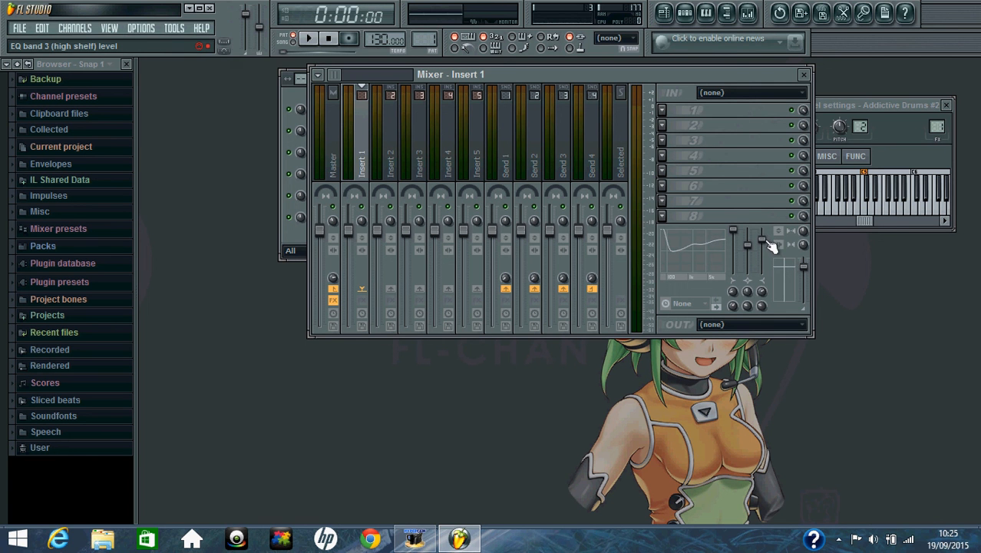
{"action": "left_click_drag", "start_coordinate": [760, 244], "coordinate": [760, 250]}
{"action": "left_click", "coordinate": [662, 110]}
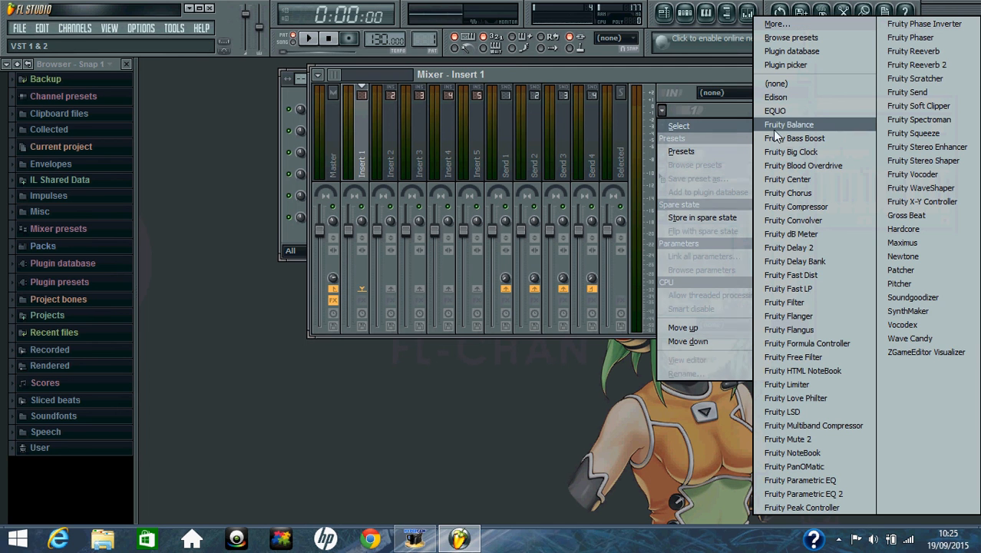
{"action": "left_click", "coordinate": [910, 51]}
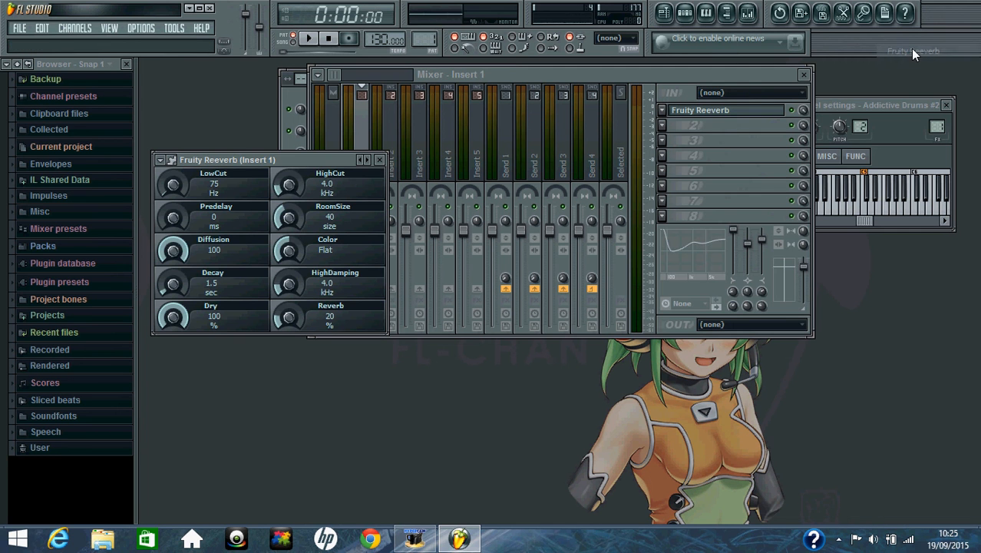
{"action": "left_click", "coordinate": [803, 111]}
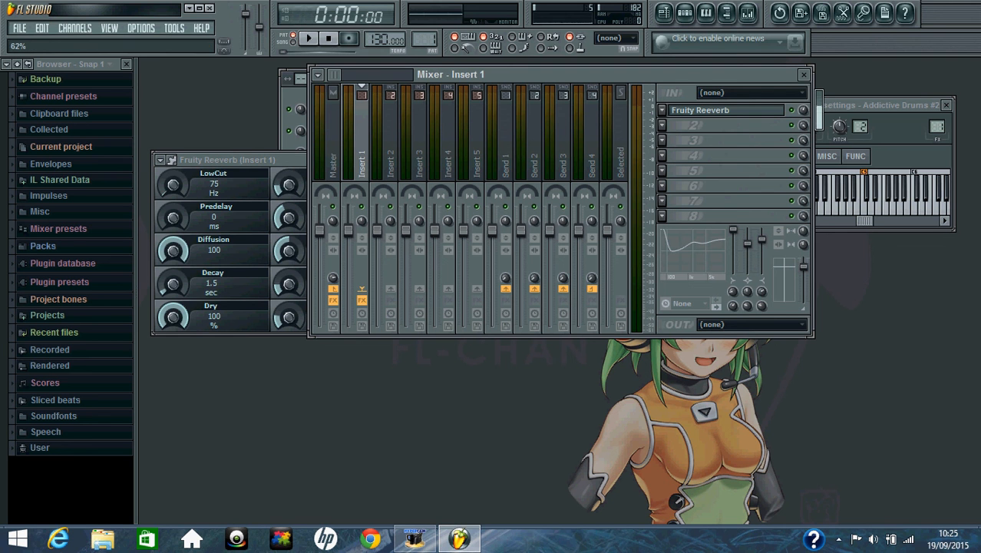
{"action": "left_click_drag", "start_coordinate": [818, 108], "coordinate": [818, 112]}
{"action": "left_click_drag", "start_coordinate": [803, 110], "coordinate": [804, 115]}
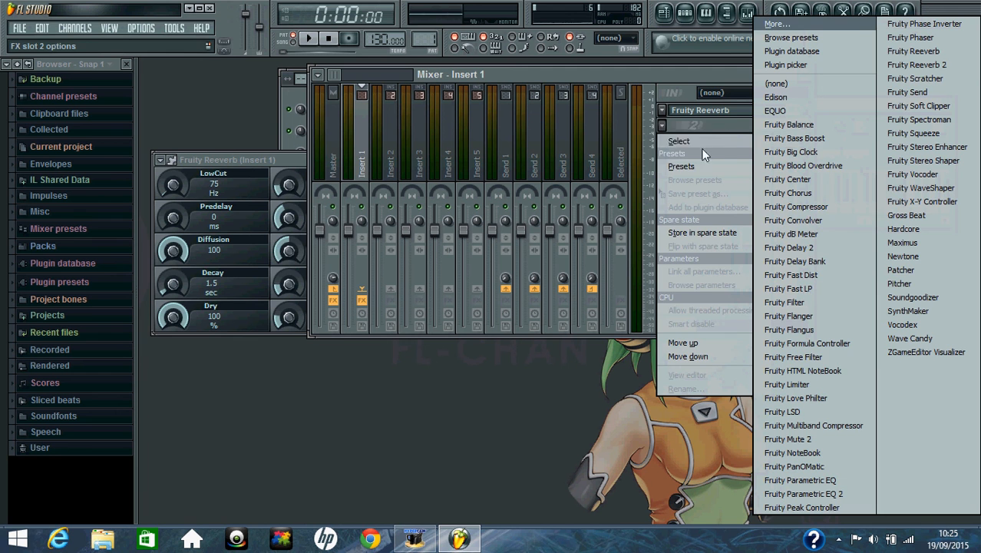
- Load Soundgoodizer into Insert 1's second effect slot, set it to mode C and reduce its amount to roughly a quarter
{"action": "left_click", "coordinate": [909, 299]}
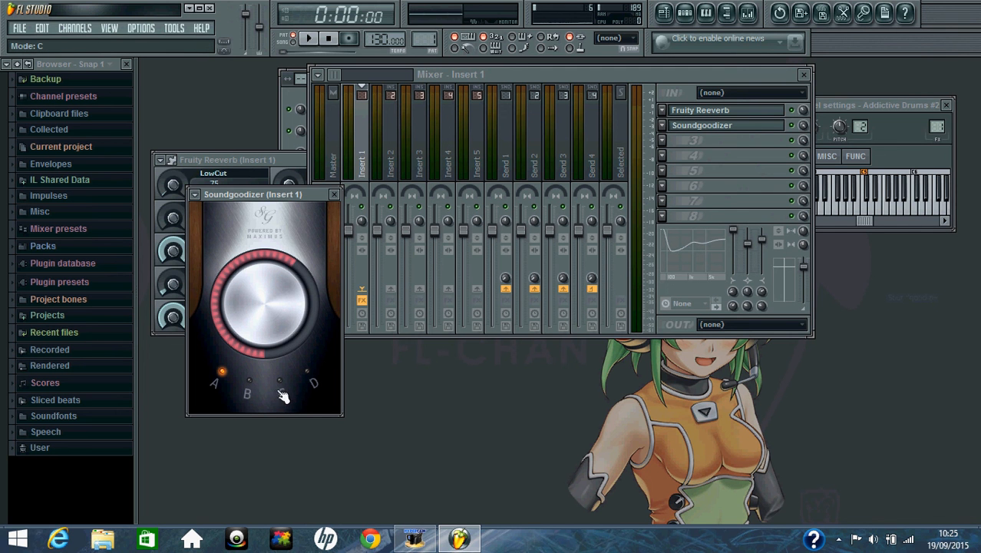
{"action": "left_click", "coordinate": [279, 382]}
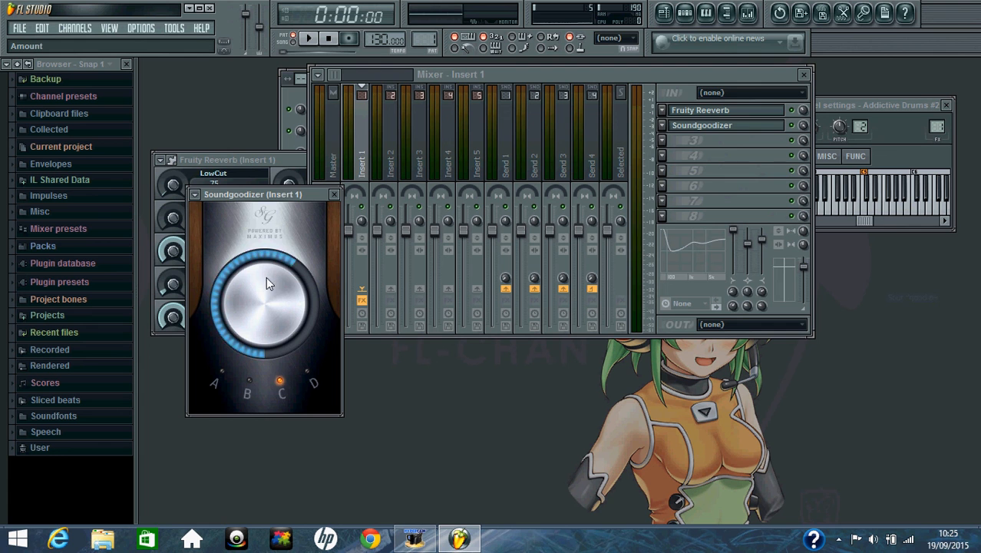
{"action": "left_click_drag", "start_coordinate": [265, 276], "coordinate": [265, 322]}
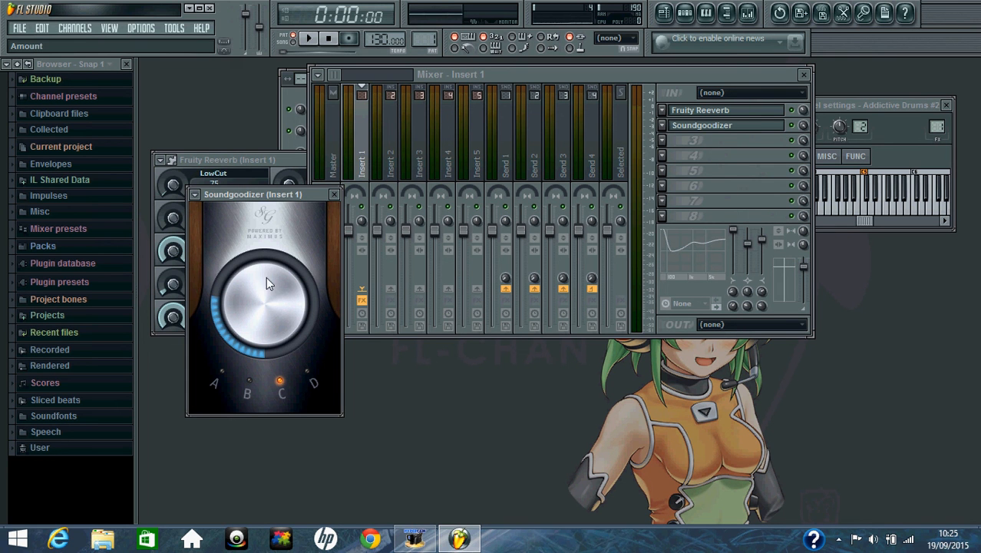
{"action": "left_click", "coordinate": [335, 194]}
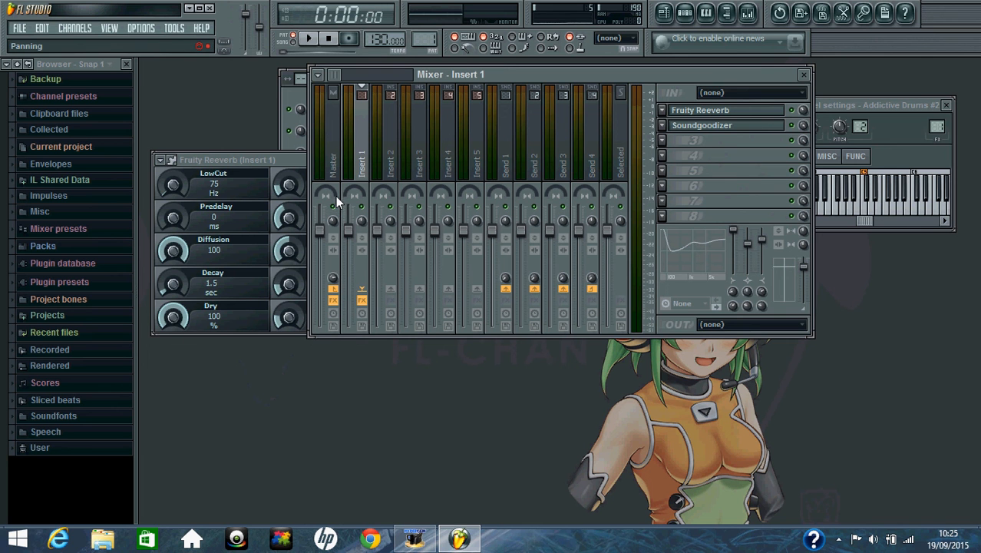
- Close the mixer and Fruity Reeverb windows and slightly lower the master volume
{"action": "left_click", "coordinate": [804, 74]}
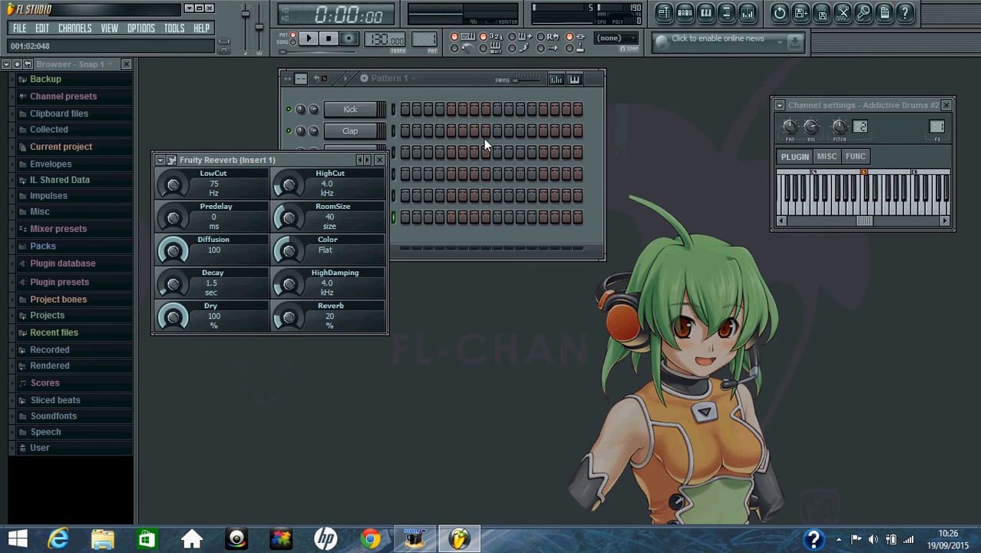
{"action": "left_click", "coordinate": [379, 160]}
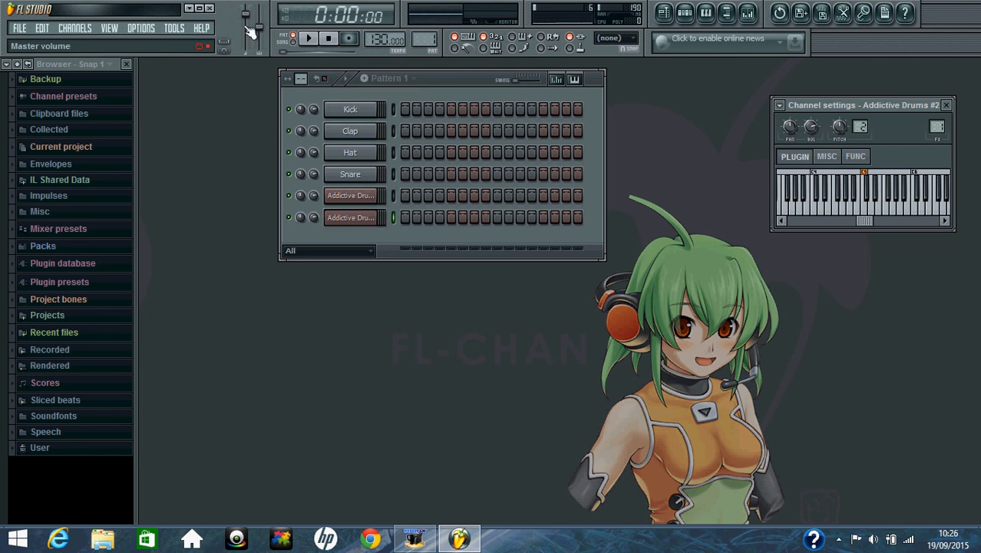
{"action": "left_click_drag", "start_coordinate": [244, 14], "coordinate": [245, 20]}
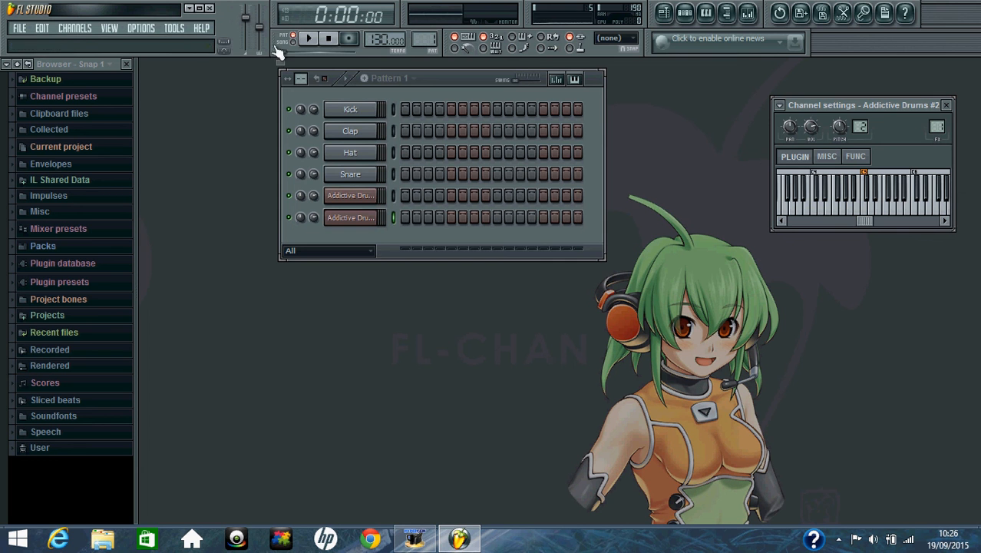
- Open the first Addictive Drums channel and audition the hi-hat, cymbals, kick, snare and toms of its kompas kit
{"action": "right_click", "coordinate": [350, 198]}
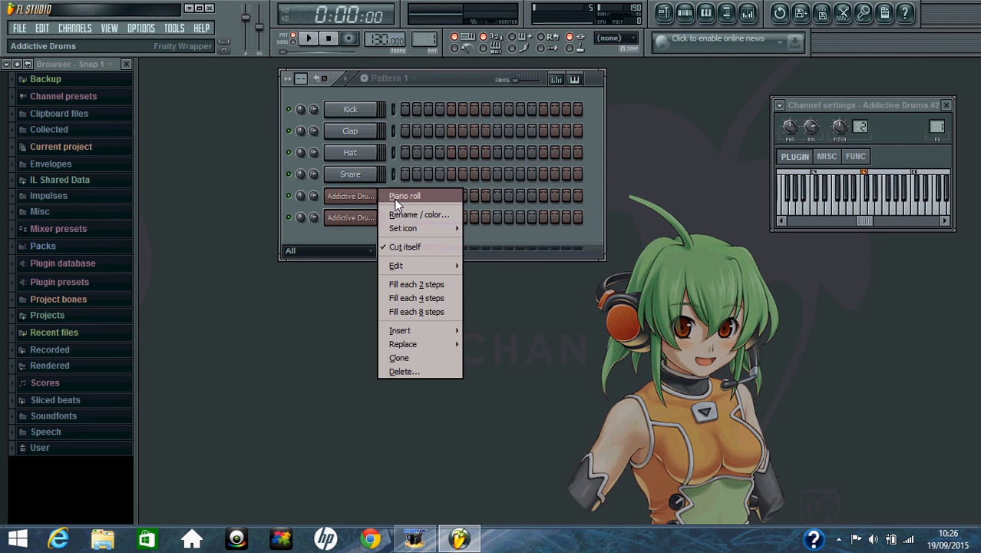
{"action": "left_click", "coordinate": [358, 197]}
{"action": "left_click", "coordinate": [356, 197]}
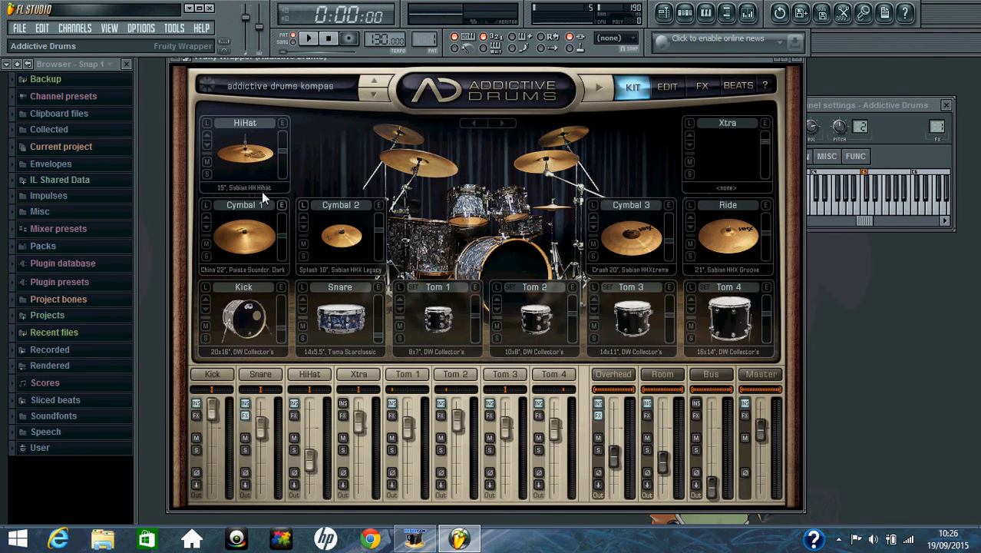
{"action": "left_click", "coordinate": [255, 159]}
{"action": "left_click", "coordinate": [255, 233]}
{"action": "left_click", "coordinate": [317, 245]}
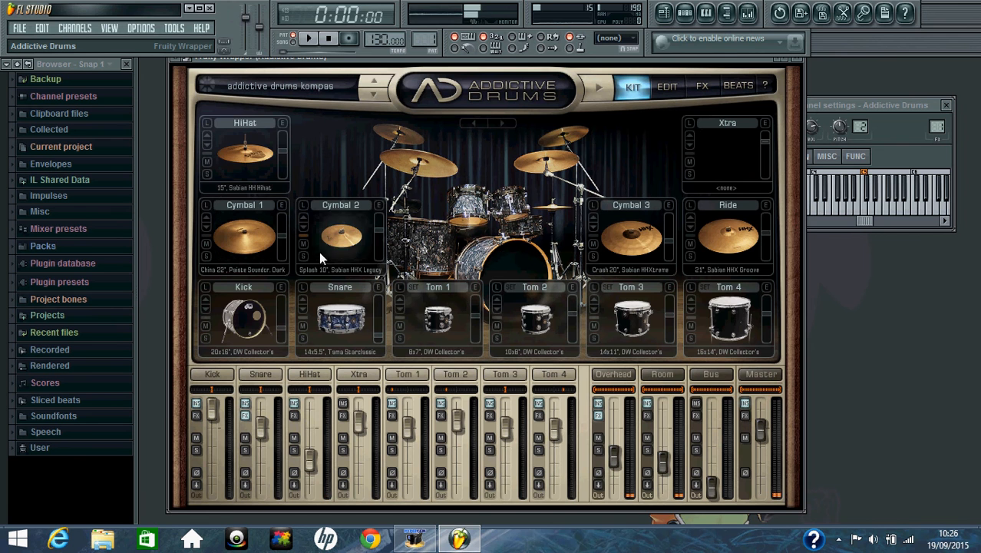
{"action": "left_click", "coordinate": [242, 320]}
{"action": "left_click", "coordinate": [330, 321]}
{"action": "left_click", "coordinate": [454, 326]}
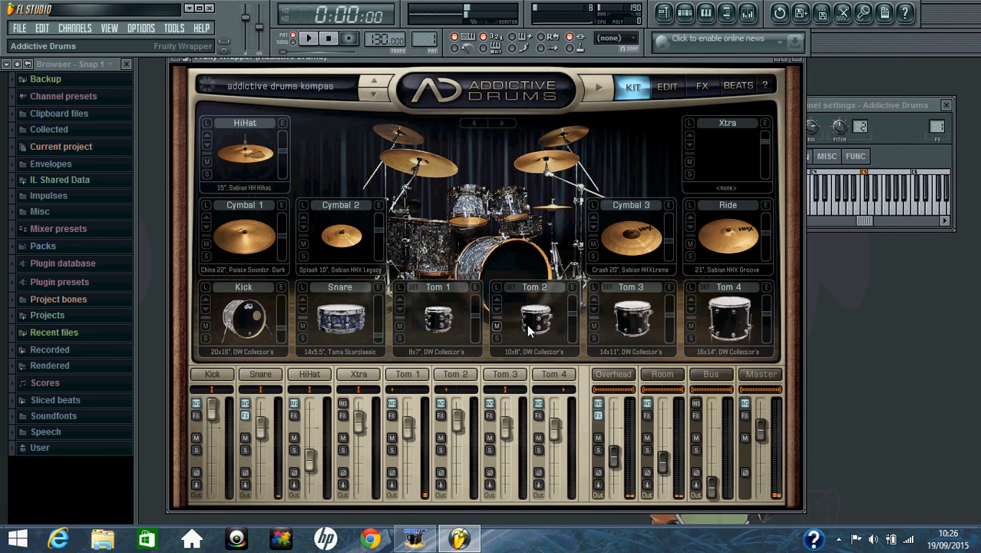
{"action": "left_click", "coordinate": [535, 323]}
{"action": "left_click", "coordinate": [631, 319]}
{"action": "left_click", "coordinate": [729, 315]}
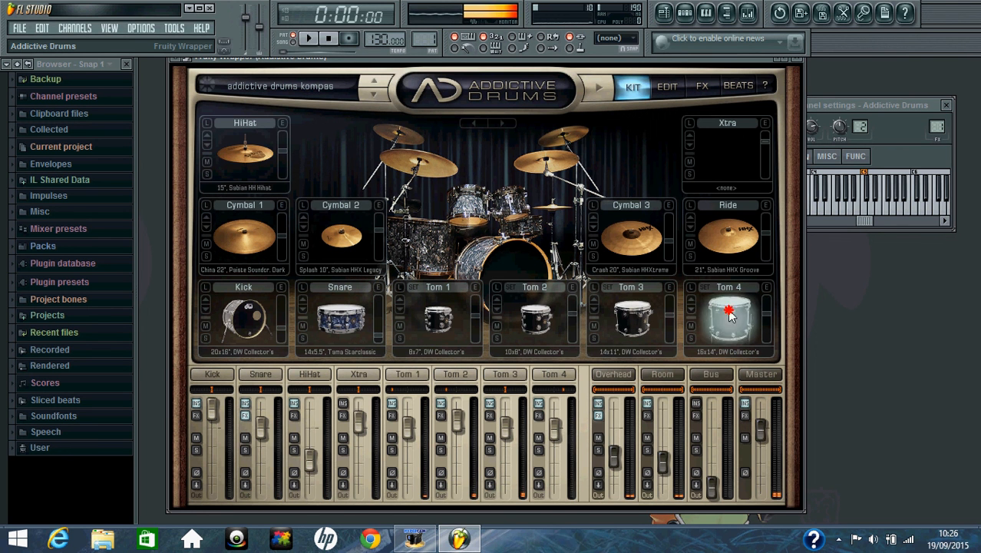
{"action": "left_click", "coordinate": [631, 234]}
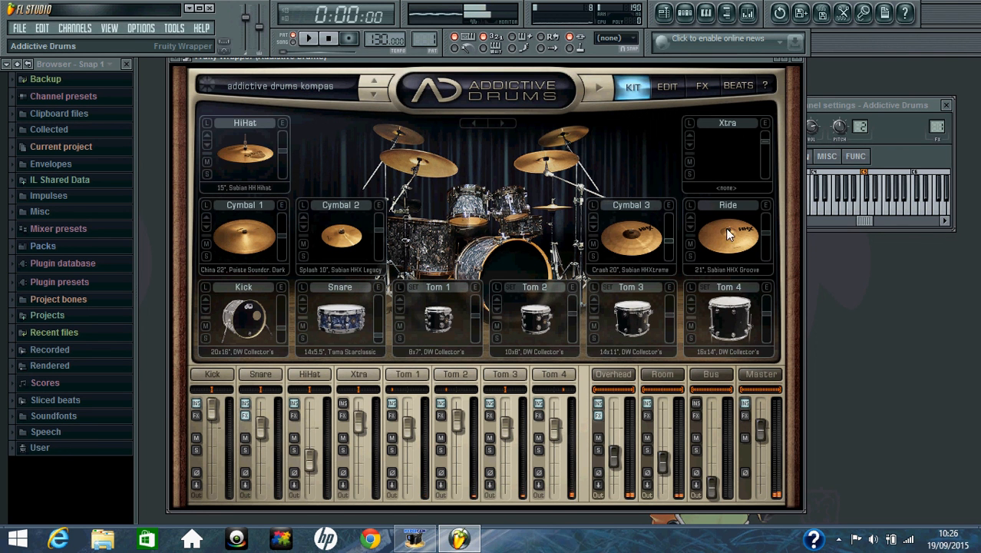
- Preview the addictive drums kompas kit with the built-in beat and close its plugin window
{"action": "left_click", "coordinate": [601, 87]}
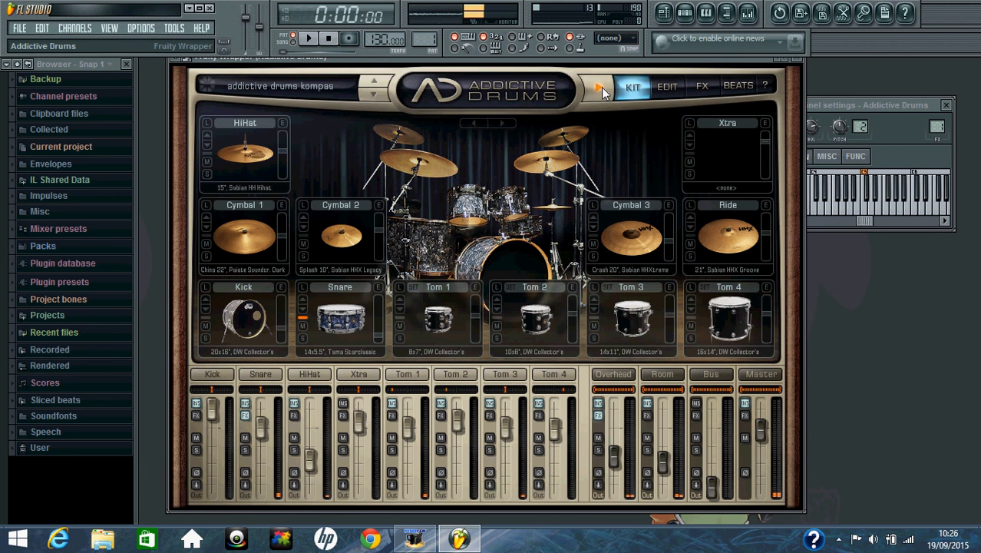
{"action": "left_click", "coordinate": [600, 86]}
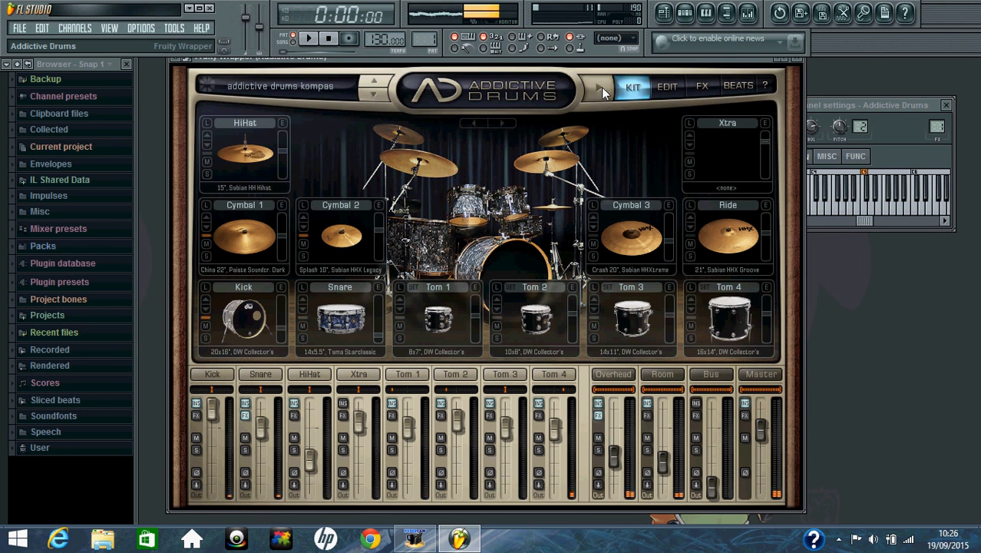
{"action": "left_click", "coordinate": [797, 62]}
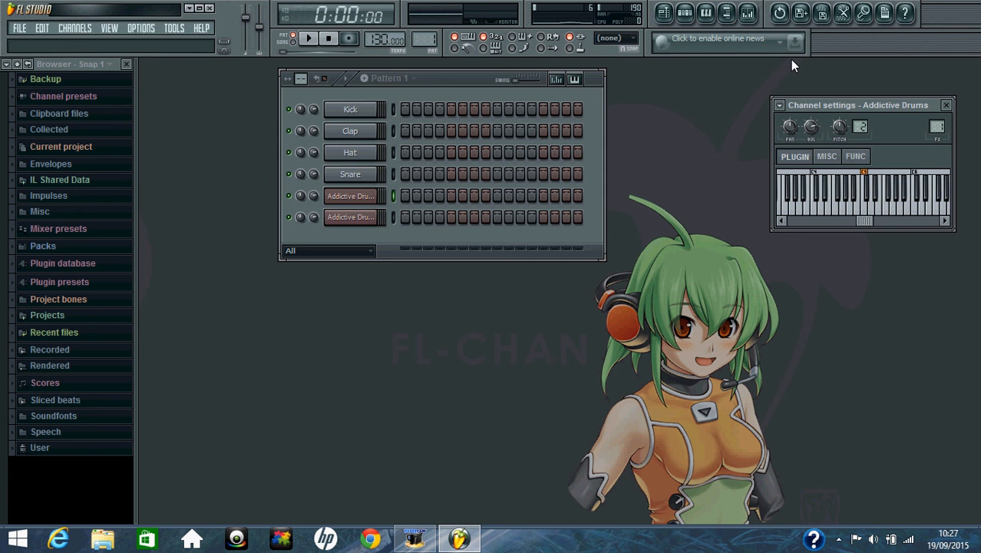
- Open Addictive Drums #2 and audition its cymbals, ride and Xtra piece
{"action": "left_click", "coordinate": [340, 218]}
{"action": "left_click", "coordinate": [294, 235]}
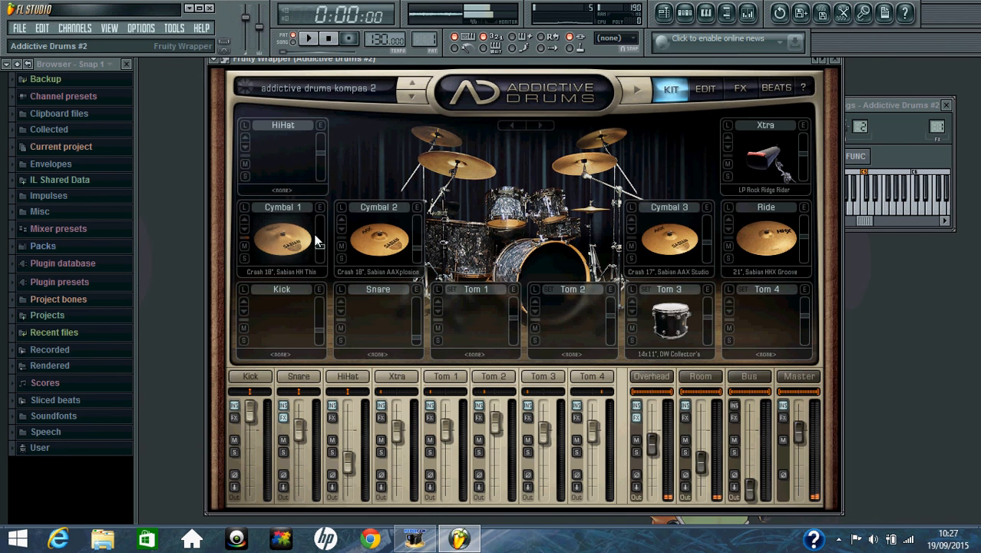
{"action": "left_click", "coordinate": [379, 238]}
{"action": "left_click", "coordinate": [672, 248]}
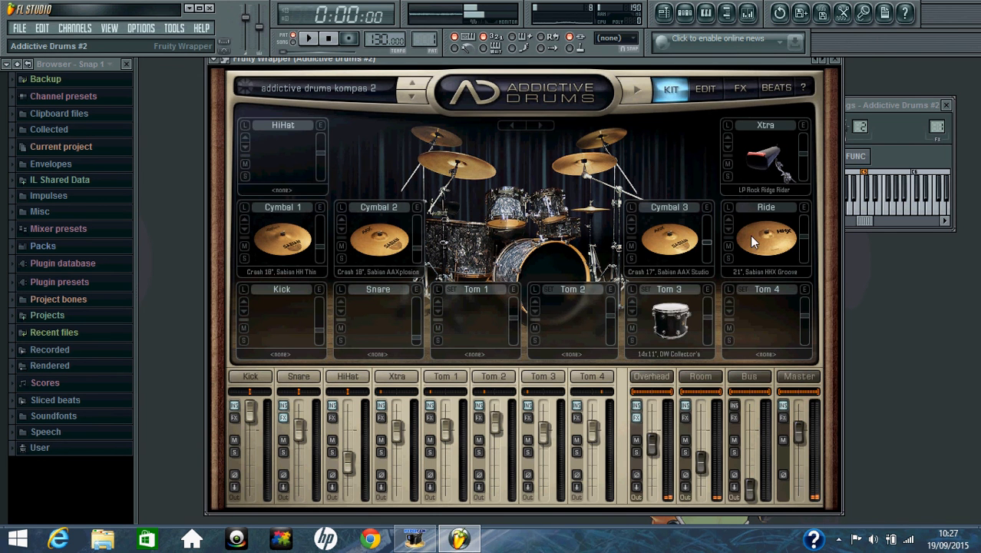
{"action": "left_click", "coordinate": [749, 235]}
{"action": "left_click", "coordinate": [756, 161]}
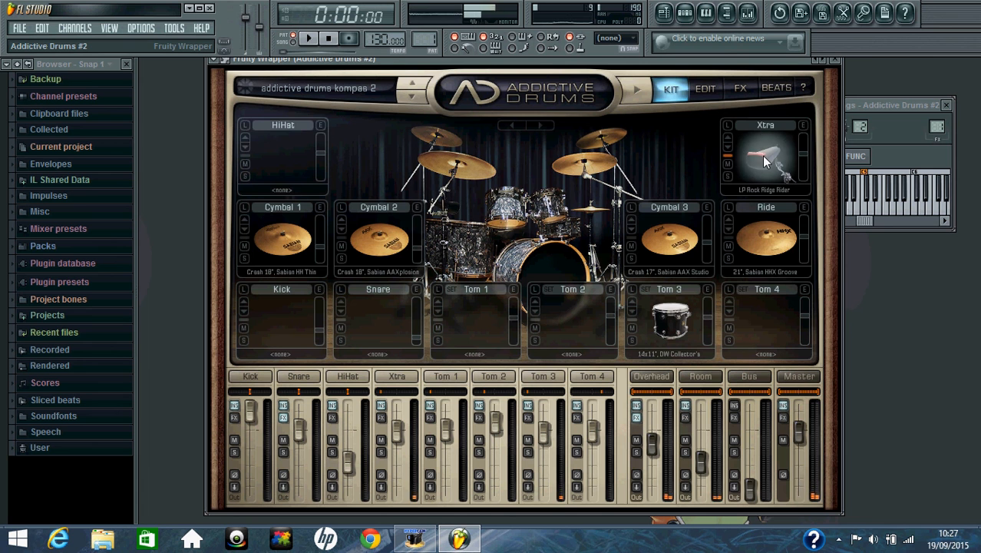
- Open Tom 3's edit settings in Addictive Drums #2, audition the drum and set its kit piece level to 0.00 dB
{"action": "left_click", "coordinate": [706, 289]}
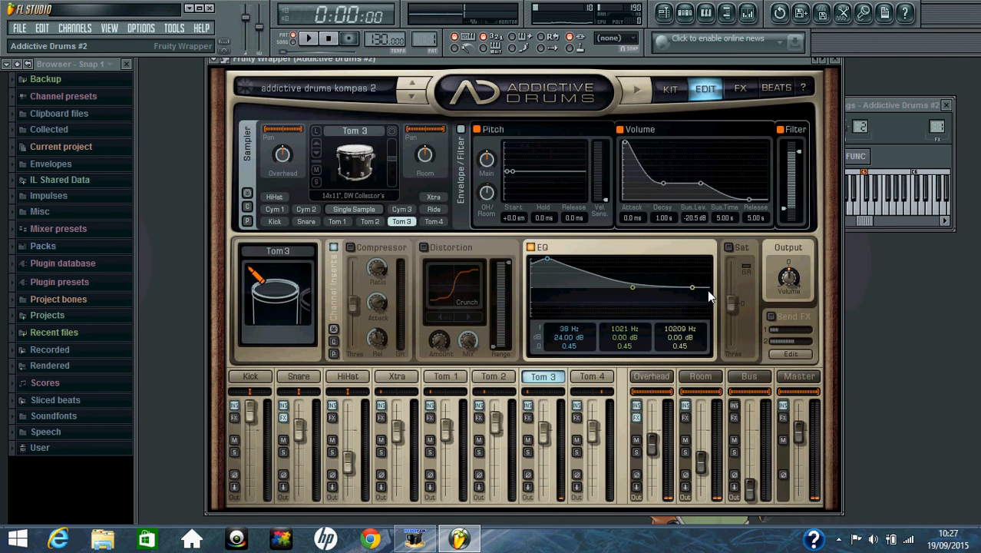
{"action": "left_click", "coordinate": [360, 163]}
{"action": "left_click", "coordinate": [357, 159]}
{"action": "mouse_move", "coordinate": [392, 159]}
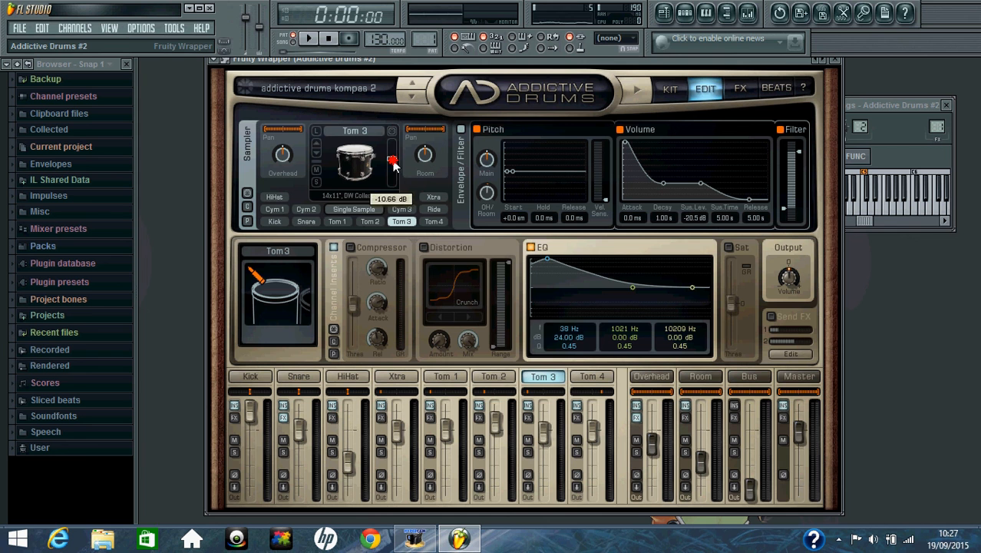
{"action": "left_click_drag", "start_coordinate": [393, 163], "coordinate": [393, 179]}
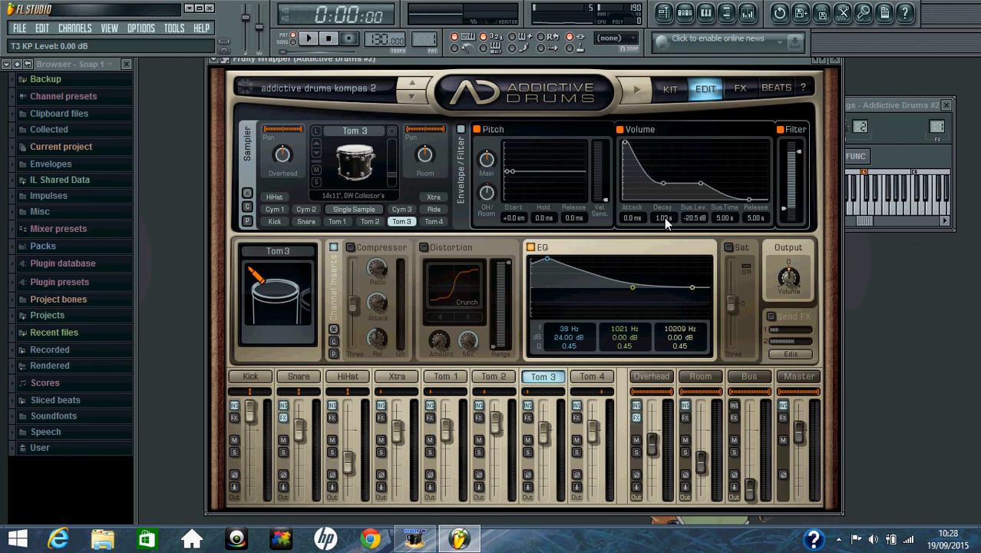
- Set Tom 3's volume decay to 440 ms and sustain level to -oo dB, and widen its filter to the maximum top with a 69 Hz bottom
{"action": "left_click_drag", "start_coordinate": [664, 217], "coordinate": [664, 244]}
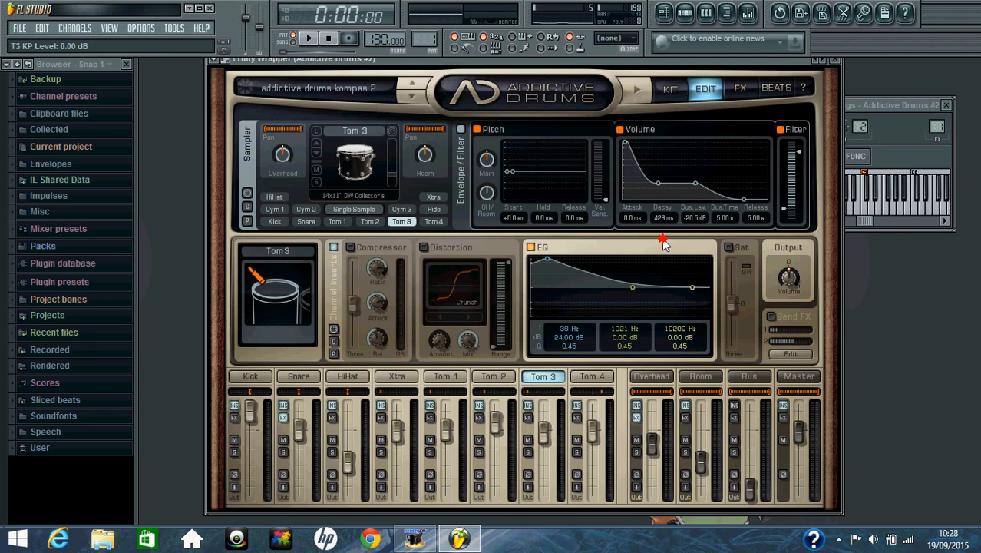
{"action": "mouse_move", "coordinate": [664, 245]}
{"action": "left_mouse_down"}
{"action": "mouse_move", "coordinate": [694, 227]}
{"action": "mouse_move", "coordinate": [693, 289]}
{"action": "left_mouse_up"}
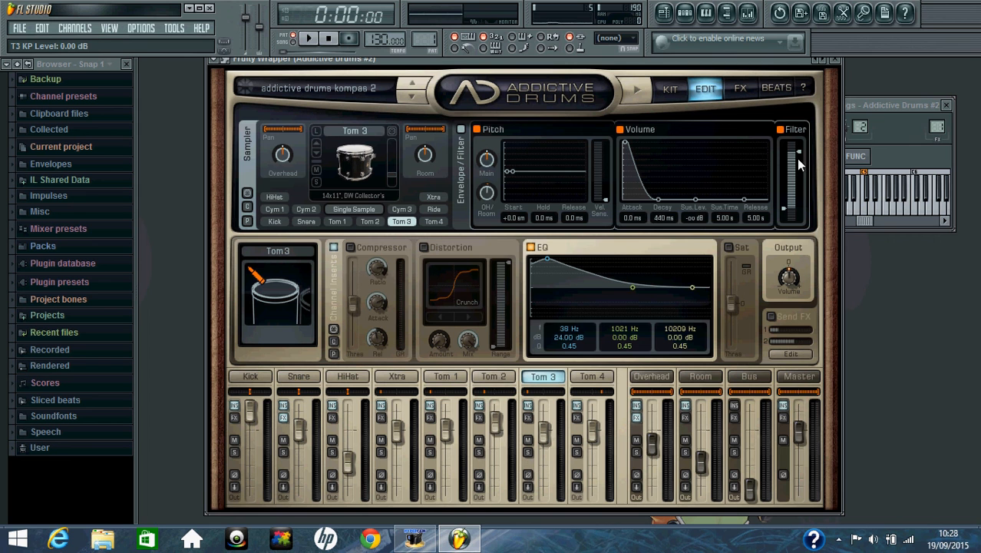
{"action": "left_click_drag", "start_coordinate": [798, 159], "coordinate": [801, 129]}
{"action": "left_click_drag", "start_coordinate": [783, 210], "coordinate": [785, 207]}
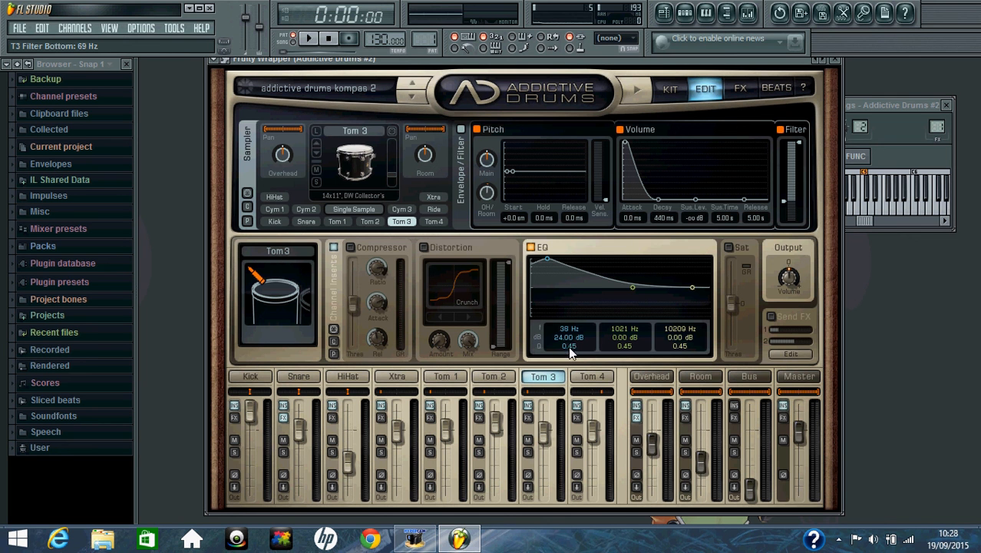
- Set Tom 3's low EQ band Q to 0.10 and its middle band to 4064 Hz, 24.00 dB and Q 0.65
{"action": "left_click_drag", "start_coordinate": [568, 346], "coordinate": [573, 400]}
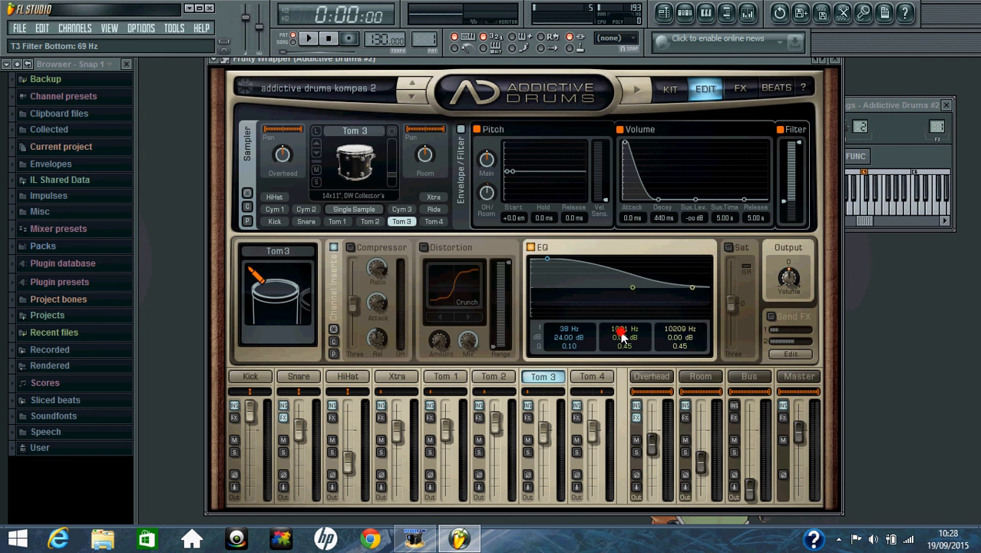
{"action": "left_click_drag", "start_coordinate": [620, 335], "coordinate": [622, 304]}
{"action": "left_click_drag", "start_coordinate": [622, 308], "coordinate": [621, 306]}
{"action": "left_click_drag", "start_coordinate": [620, 329], "coordinate": [626, 338]}
{"action": "left_click_drag", "start_coordinate": [624, 340], "coordinate": [624, 234]}
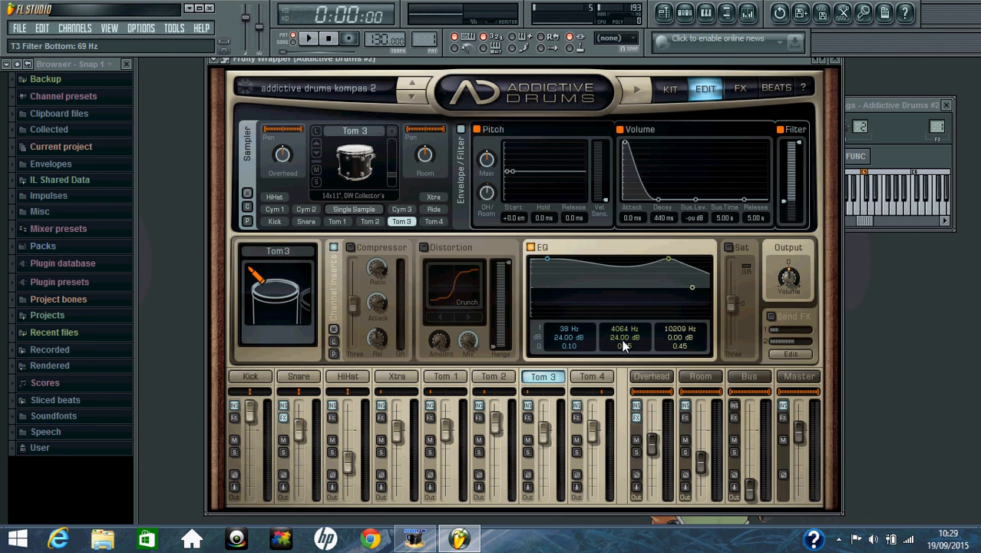
{"action": "left_click", "coordinate": [633, 349]}
{"action": "left_click_drag", "start_coordinate": [633, 351], "coordinate": [636, 346]}
- Set Tom 3's high EQ band to 441 Hz with about 18.9 dB of gain, and audition the drum in the kit view
{"action": "left_click_drag", "start_coordinate": [679, 330], "coordinate": [678, 394]}
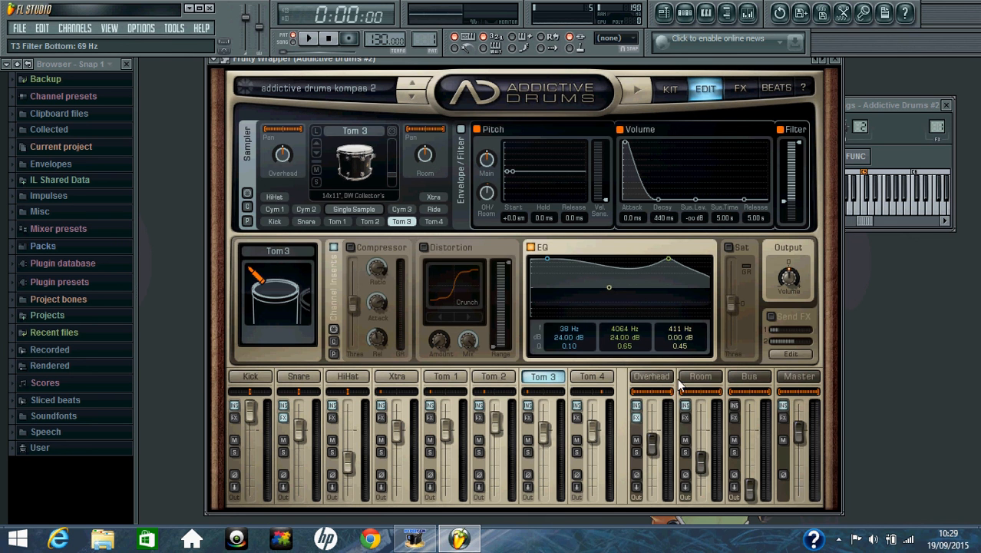
{"action": "left_click", "coordinate": [679, 337]}
{"action": "left_click_drag", "start_coordinate": [680, 343], "coordinate": [691, 293]}
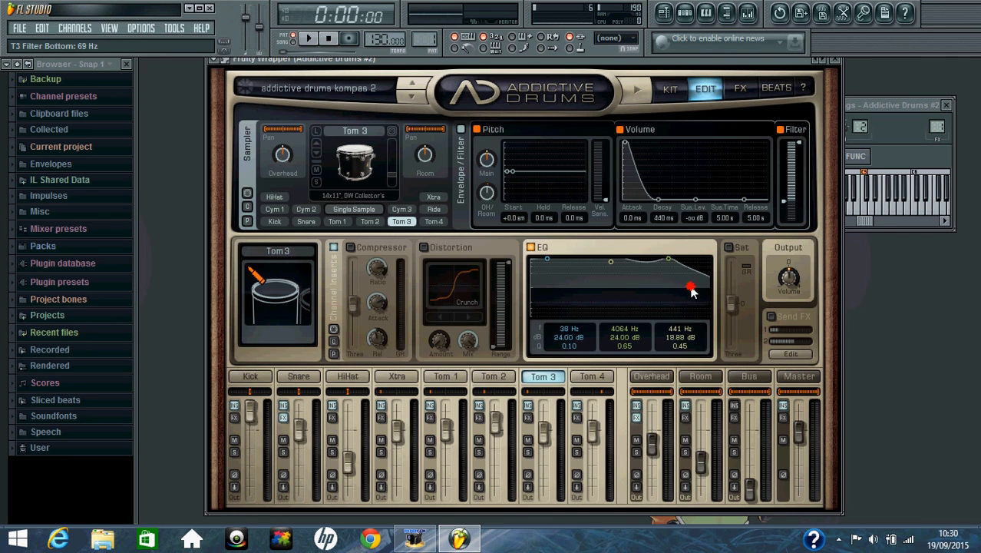
{"action": "left_click_drag", "start_coordinate": [690, 290], "coordinate": [690, 288]}
{"action": "left_click", "coordinate": [672, 89]}
{"action": "left_click", "coordinate": [676, 322]}
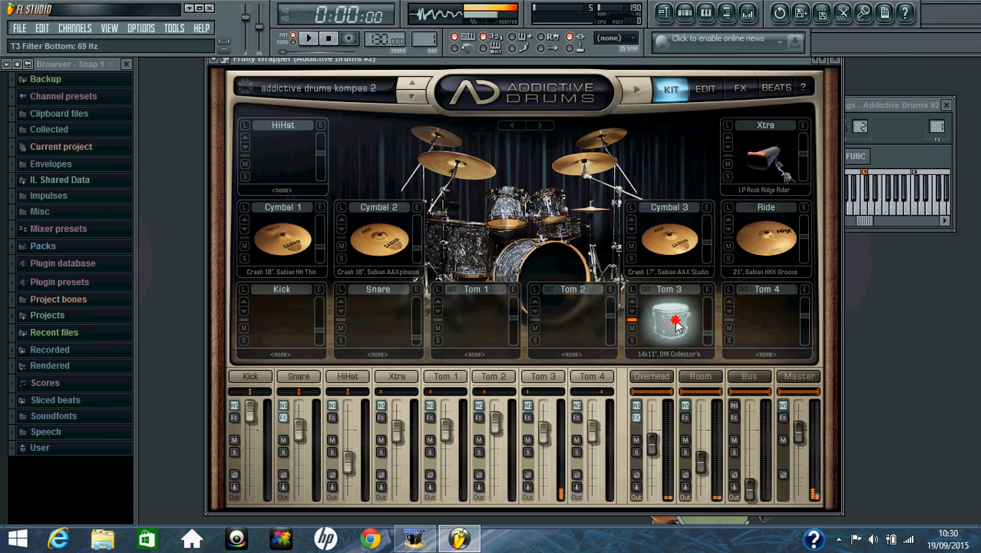
- Audition Tom 3, the Xtra cowbell, the Ride and Cymbals 3, 2 and 1 in the kit view
{"action": "left_click", "coordinate": [675, 323]}
{"action": "left_click", "coordinate": [675, 323]}
{"action": "left_click", "coordinate": [764, 161]}
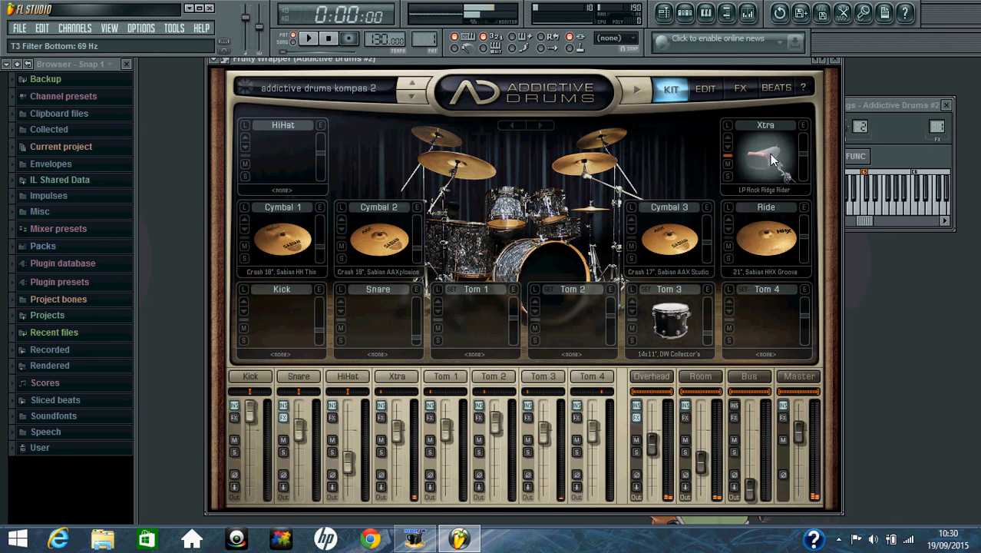
{"action": "left_click", "coordinate": [766, 244]}
{"action": "left_click", "coordinate": [668, 237]}
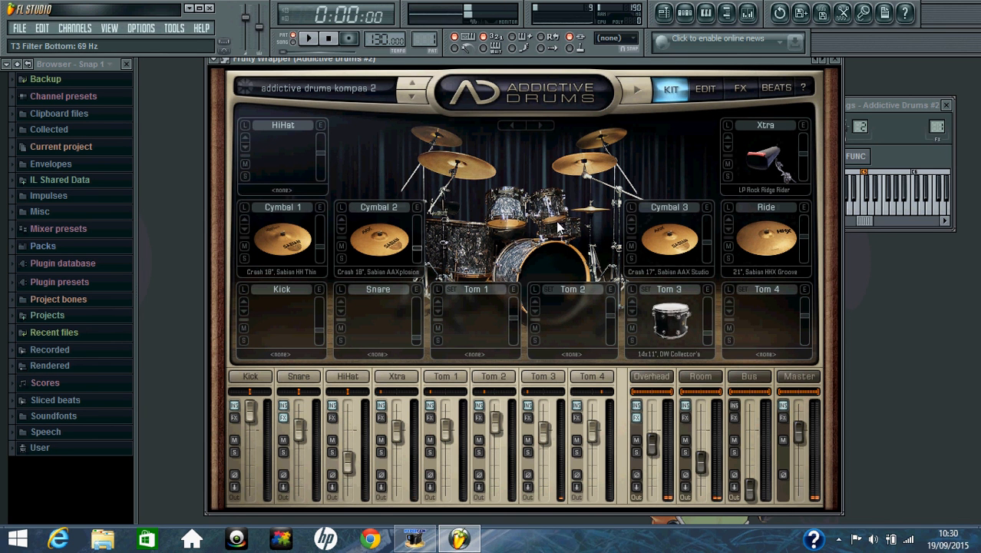
{"action": "left_click", "coordinate": [672, 232]}
{"action": "left_click", "coordinate": [396, 225]}
{"action": "left_click", "coordinate": [287, 228]}
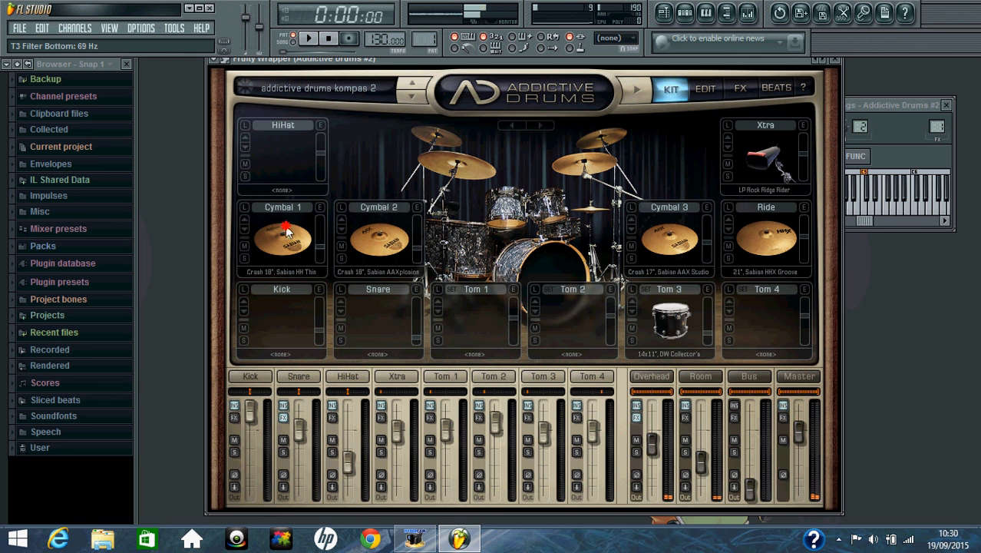
- Save the "addictive drums kompas 2" preset under its existing name and close the Addictive Drums #2 window
{"action": "left_click", "coordinate": [332, 88]}
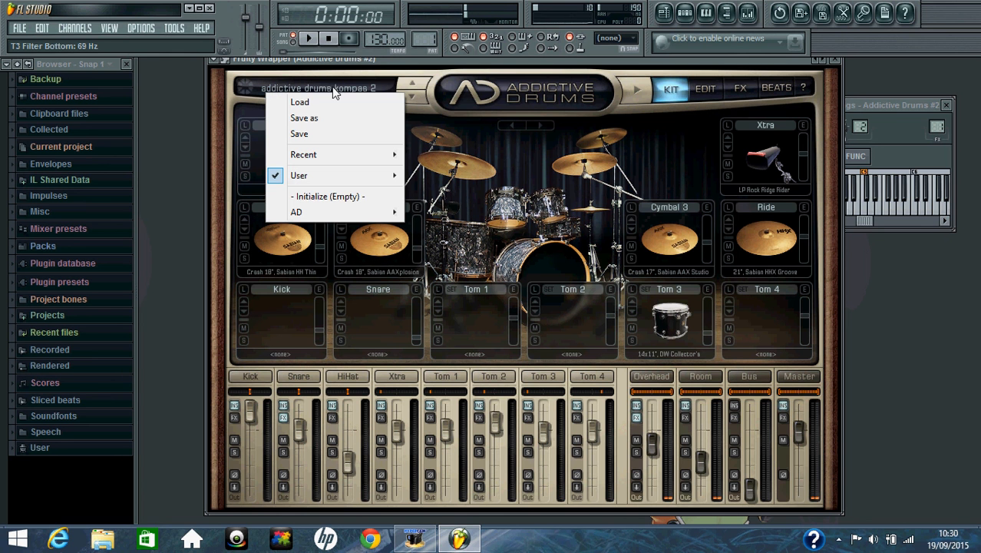
{"action": "left_click", "coordinate": [301, 134]}
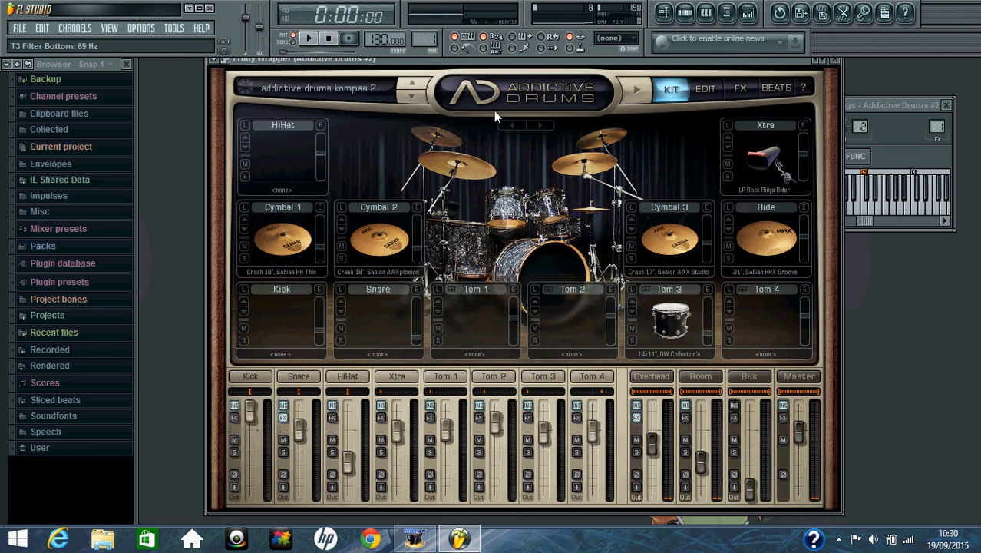
{"action": "left_click", "coordinate": [838, 59]}
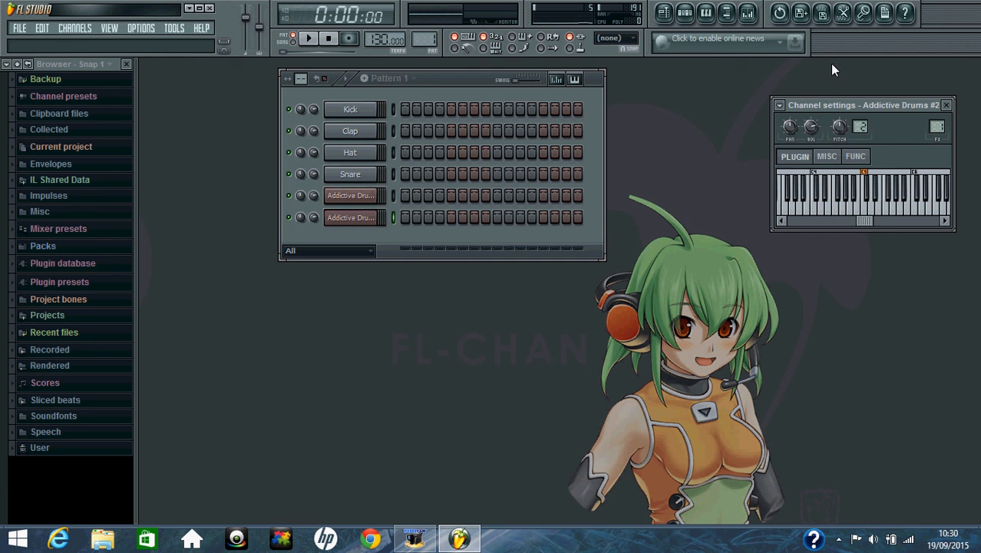
- Open the piano roll of the first Addictive Drums channel and place four C3 notes on the beats of bar 1
{"action": "right_click", "coordinate": [340, 198]}
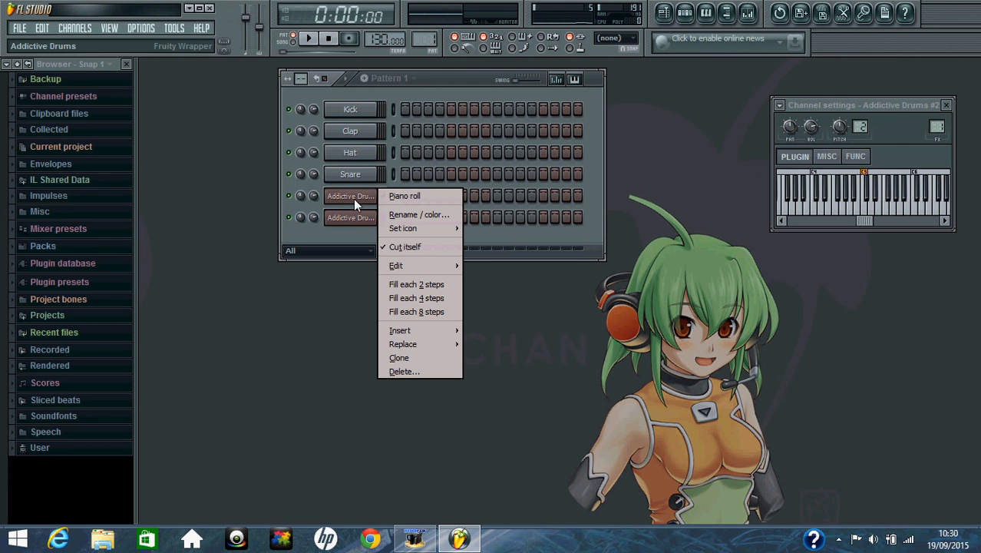
{"action": "left_click", "coordinate": [408, 198]}
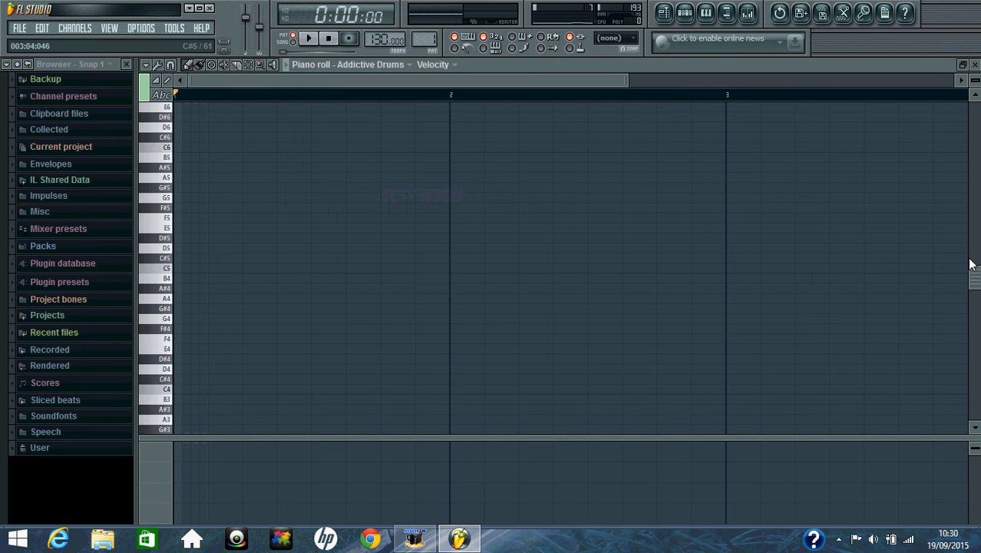
{"action": "left_click_drag", "start_coordinate": [975, 280], "coordinate": [975, 350]}
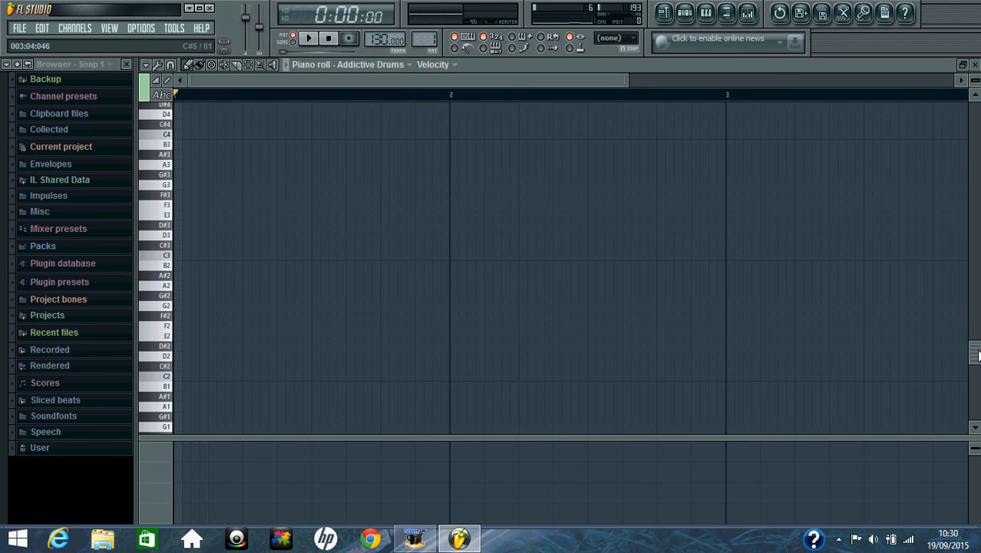
{"action": "left_click", "coordinate": [187, 254]}
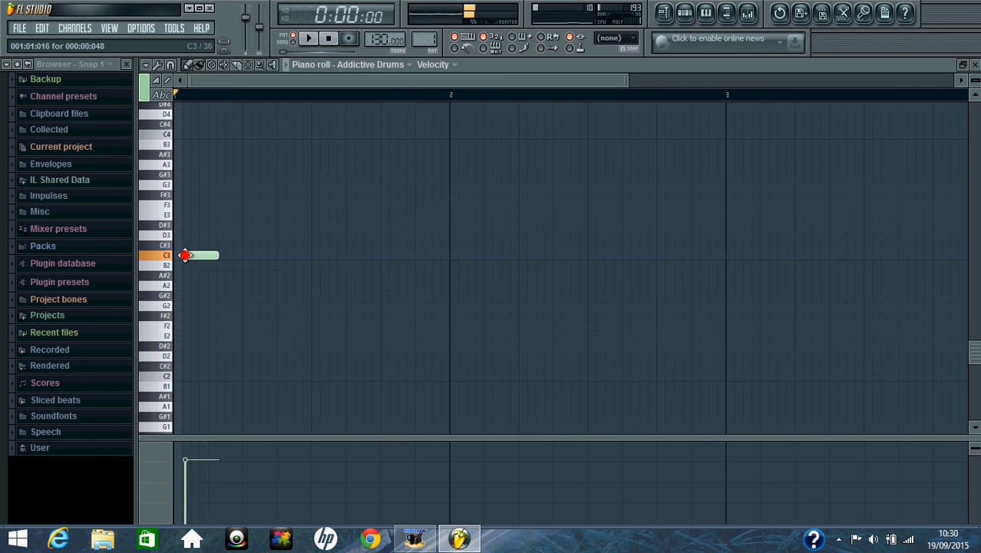
{"action": "left_click", "coordinate": [243, 256]}
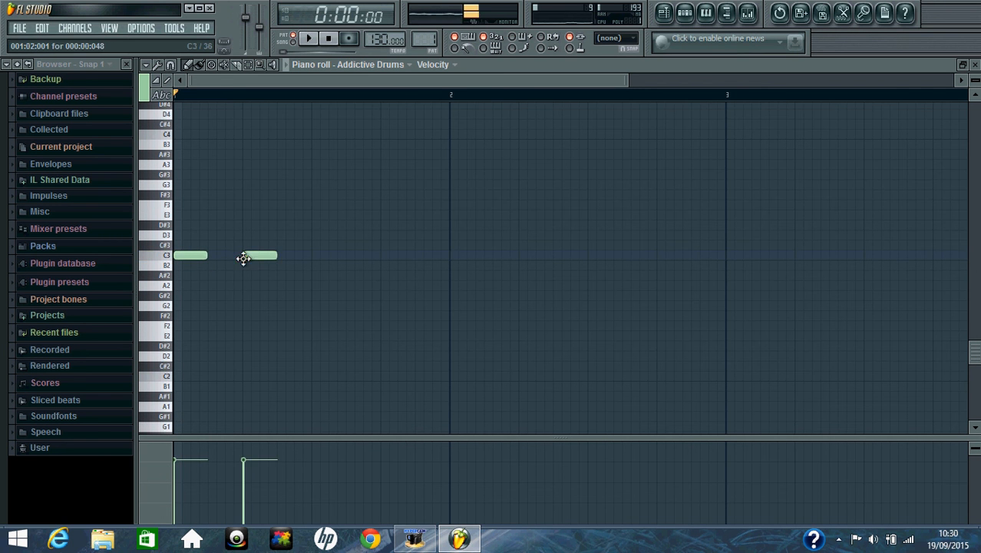
{"action": "left_click", "coordinate": [322, 256]}
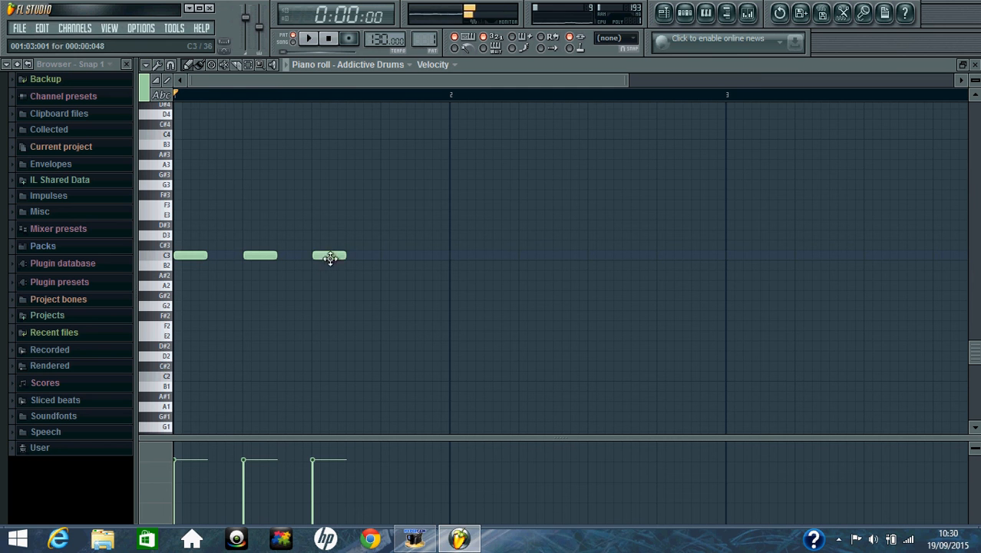
{"action": "left_click", "coordinate": [385, 256]}
- Add four C4 notes on the off-beats of bar 1, between and after the C3 notes
{"action": "scroll", "coordinate": [285, 224], "scroll_direction": "up", "scroll_amount": 1}
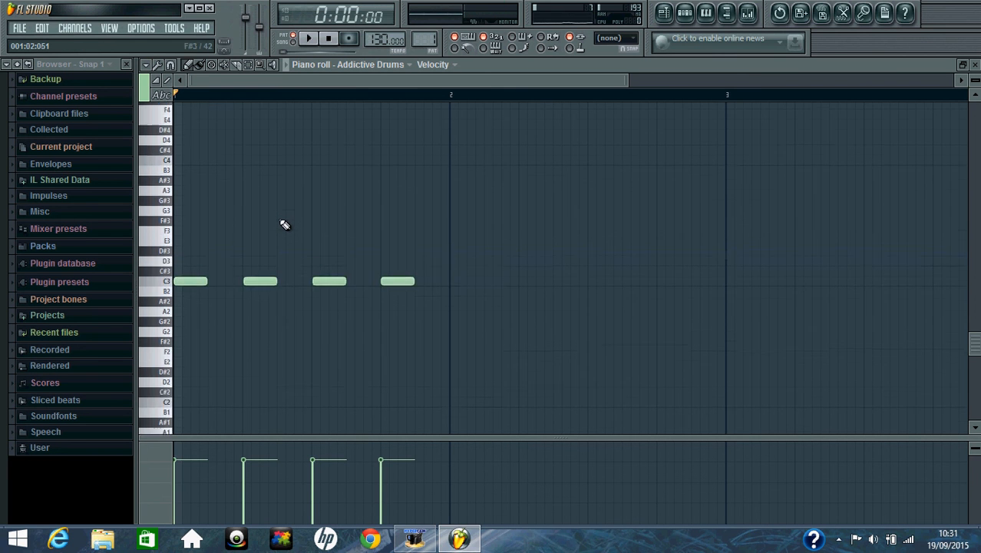
{"action": "scroll", "coordinate": [285, 224], "scroll_direction": "up", "scroll_amount": 3}
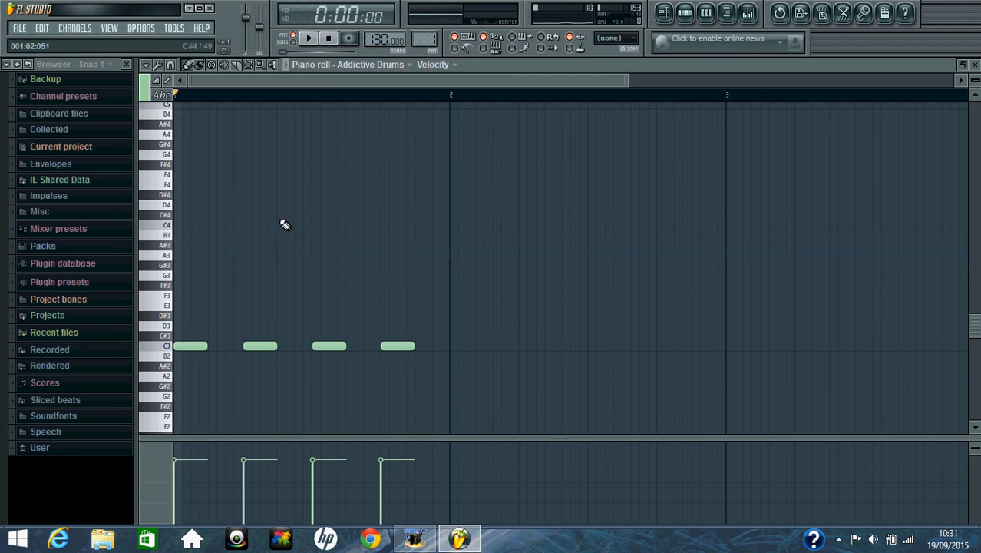
{"action": "left_click", "coordinate": [213, 228]}
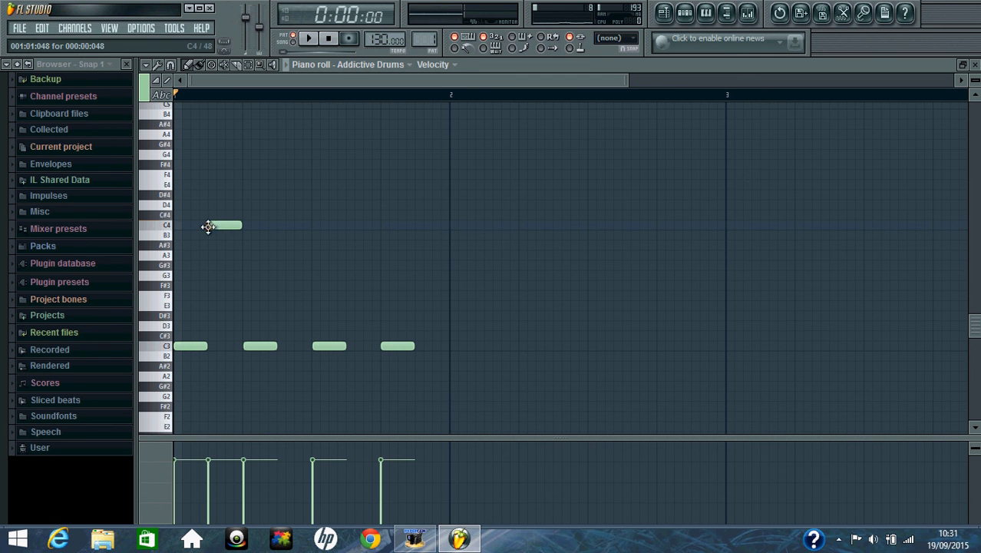
{"action": "left_click", "coordinate": [281, 228]}
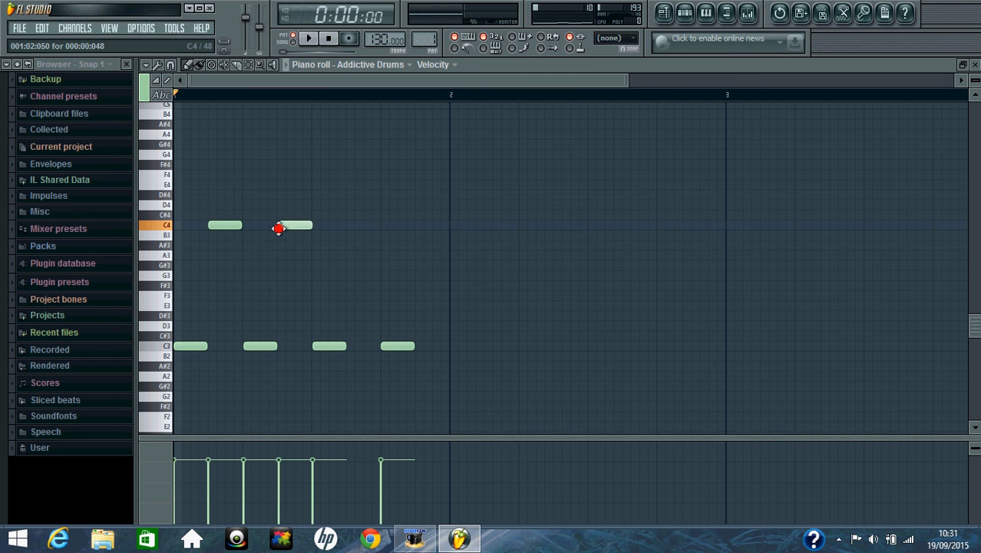
{"action": "left_click", "coordinate": [349, 228]}
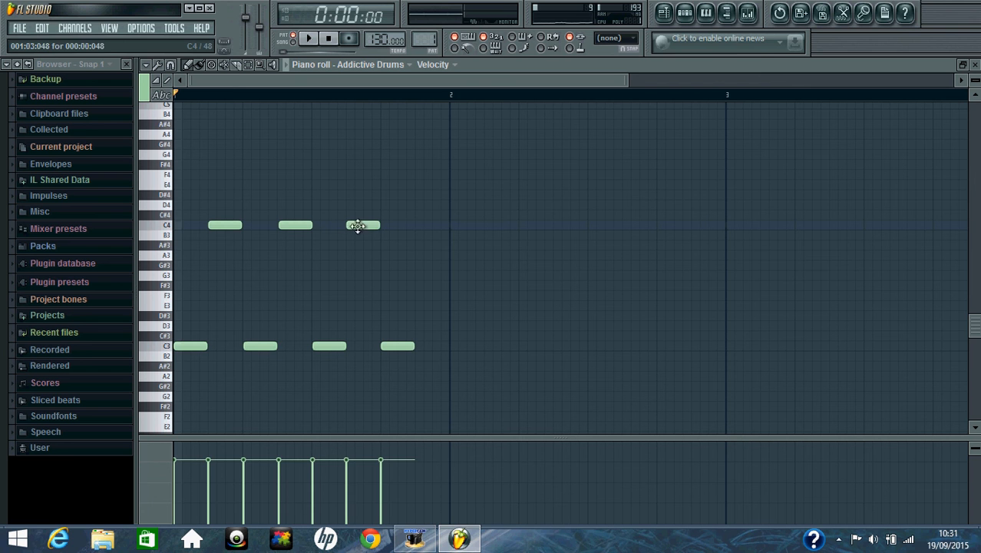
{"action": "left_click", "coordinate": [419, 228]}
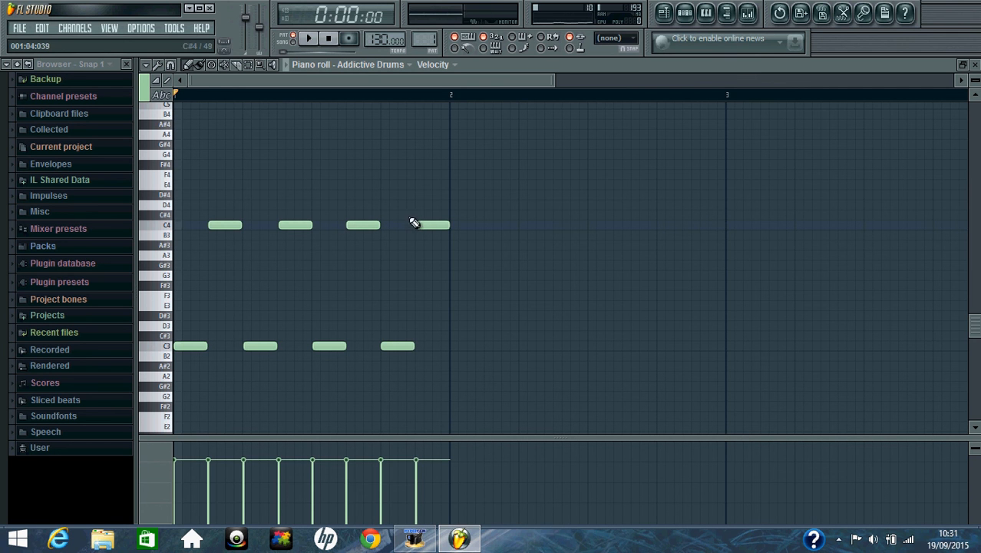
- Play the pattern while setting the tempo to 102, and quantize the notes with the Default groove template
{"action": "left_click", "coordinate": [310, 40]}
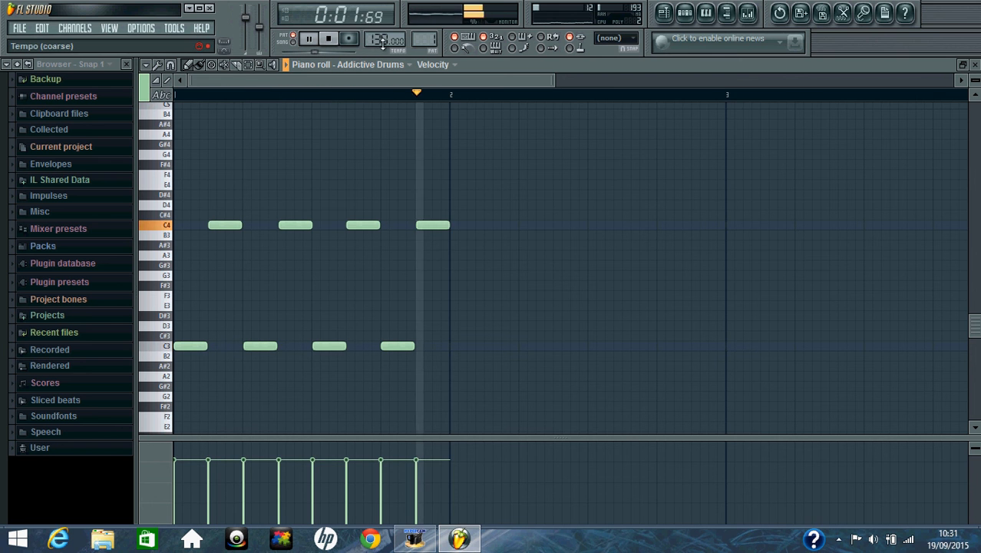
{"action": "left_click_drag", "start_coordinate": [384, 40], "coordinate": [383, 64]}
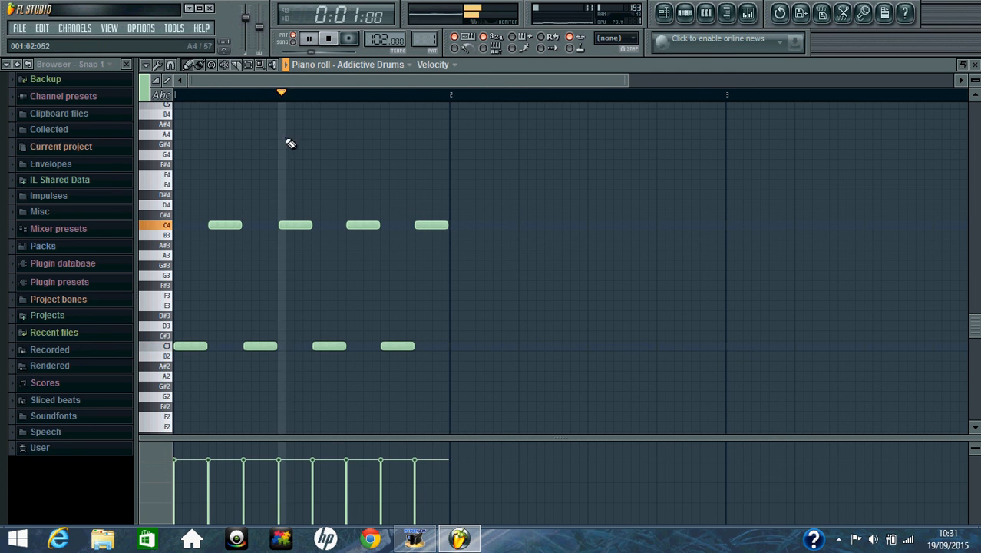
{"action": "left_click", "coordinate": [158, 68]}
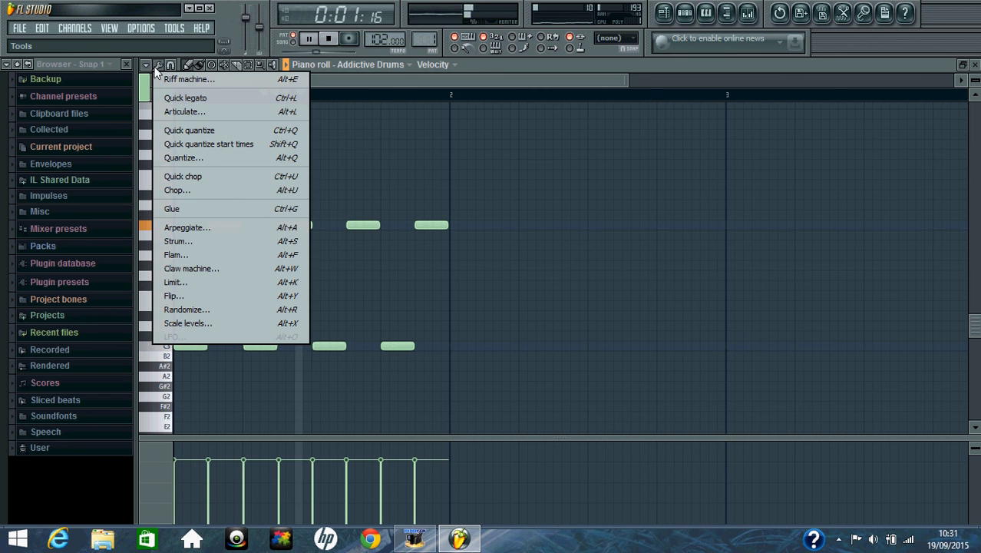
{"action": "left_click", "coordinate": [183, 157]}
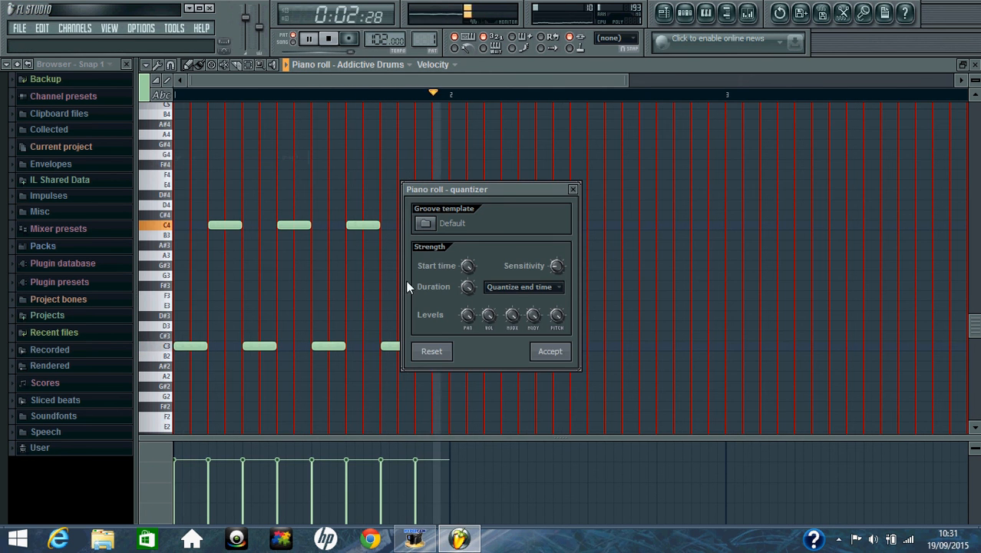
{"action": "left_click", "coordinate": [550, 351]}
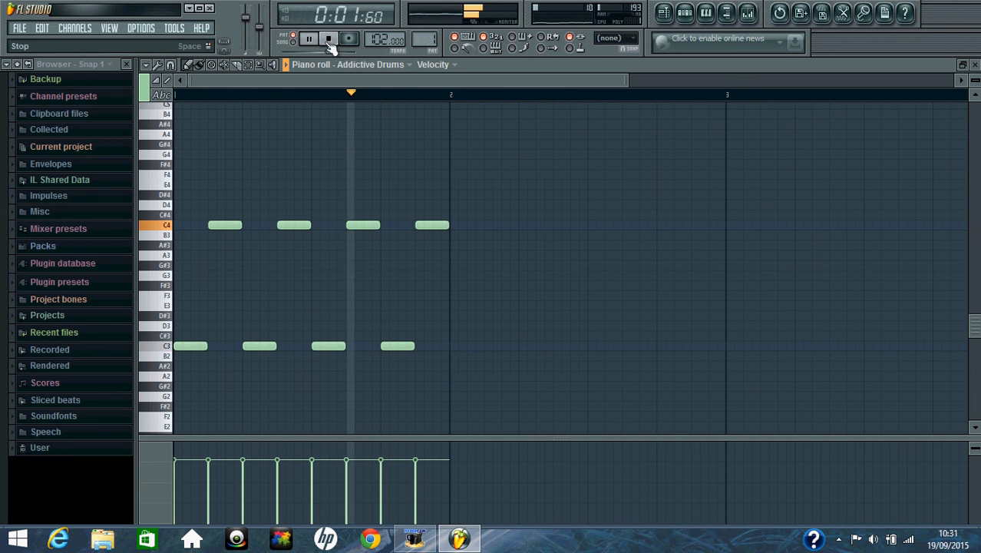
- Switch the piano roll to Addictive Drums #2, stop playback and audition the keys around B3
{"action": "left_click", "coordinate": [376, 66]}
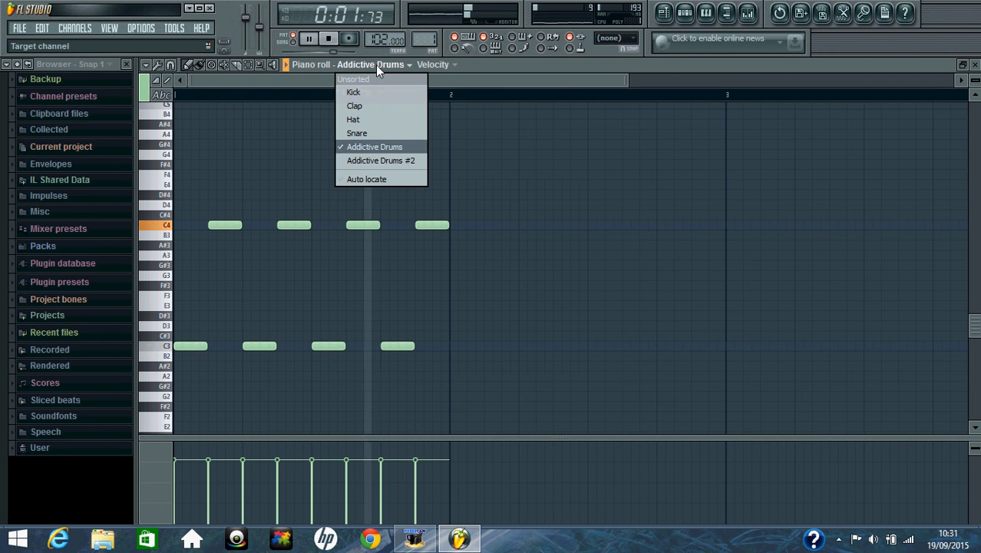
{"action": "left_click", "coordinate": [376, 163]}
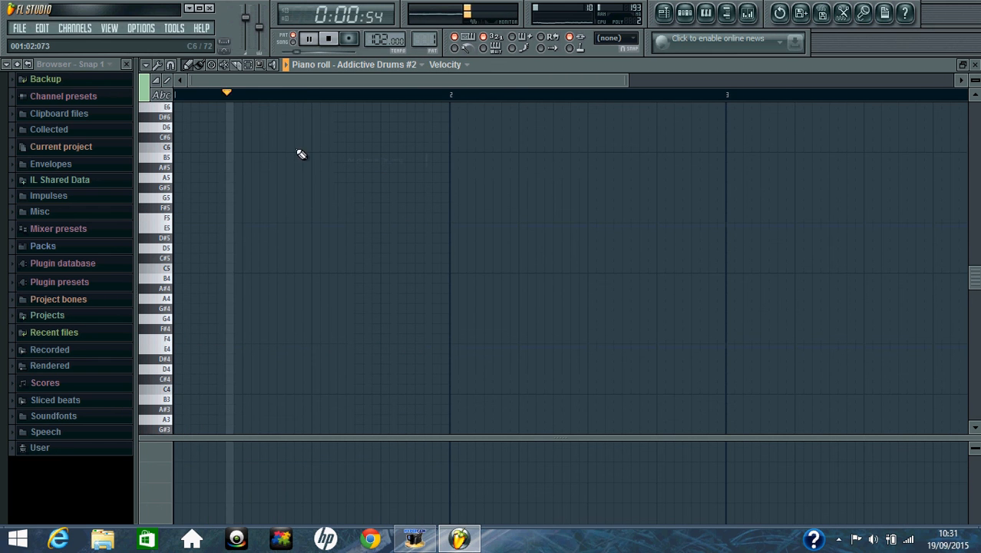
{"action": "left_click", "coordinate": [327, 40]}
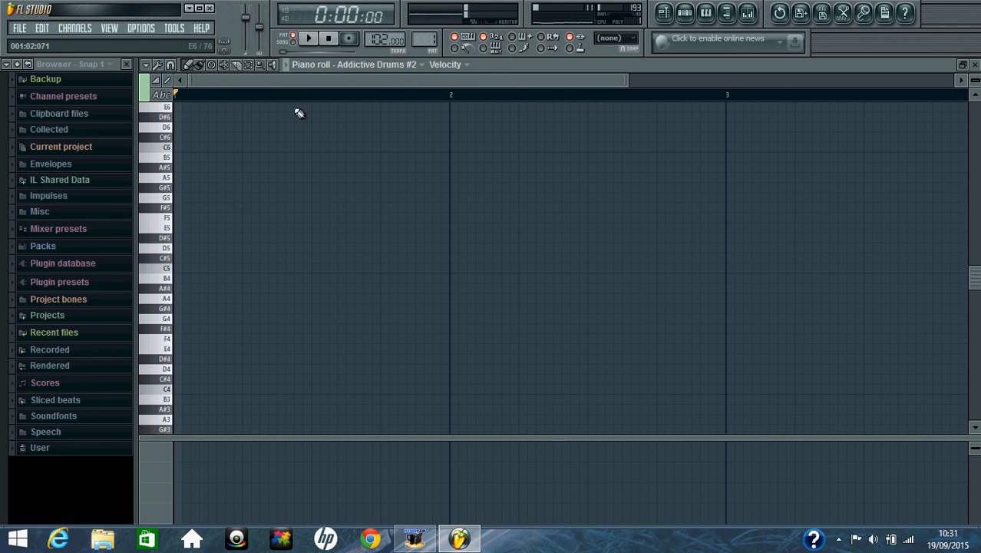
{"action": "scroll", "coordinate": [177, 311], "scroll_direction": "down", "scroll_amount": 3}
{"action": "mouse_move", "coordinate": [172, 303]}
{"action": "left_mouse_down"}
{"action": "mouse_move", "coordinate": [169, 166]}
{"action": "mouse_move", "coordinate": [164, 329]}
{"action": "mouse_move", "coordinate": [165, 315]}
{"action": "left_mouse_up"}
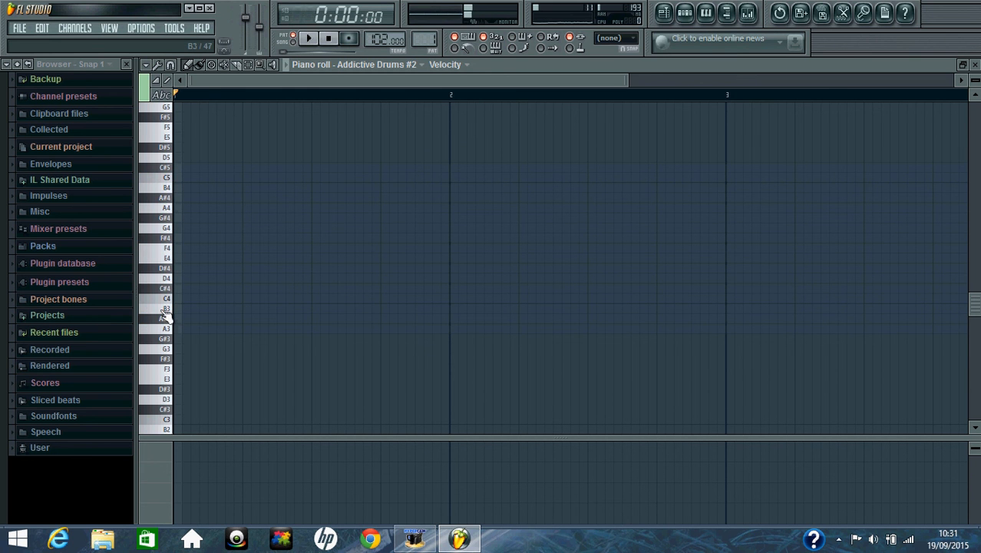
- Place six B3 notes in bar 1, keeping the first at 48 ticks and shortening the others to 20 ticks
{"action": "left_click", "coordinate": [181, 314]}
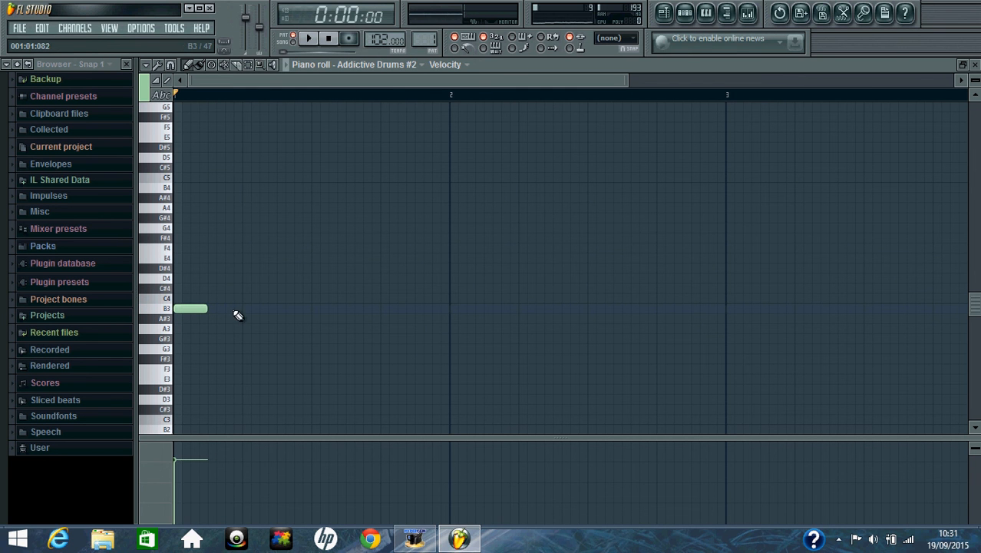
{"action": "left_click", "coordinate": [280, 310]}
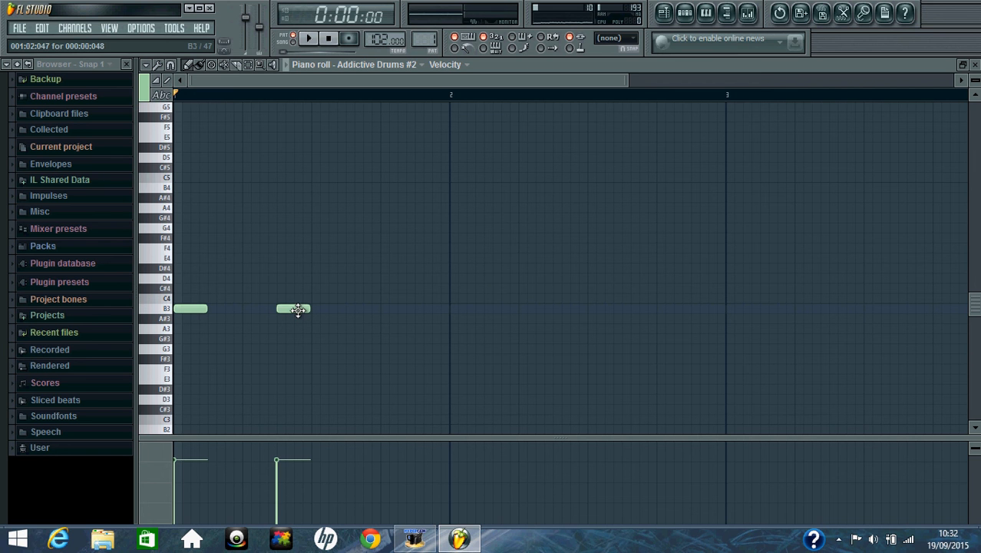
{"action": "left_click_drag", "start_coordinate": [292, 310], "coordinate": [240, 312]}
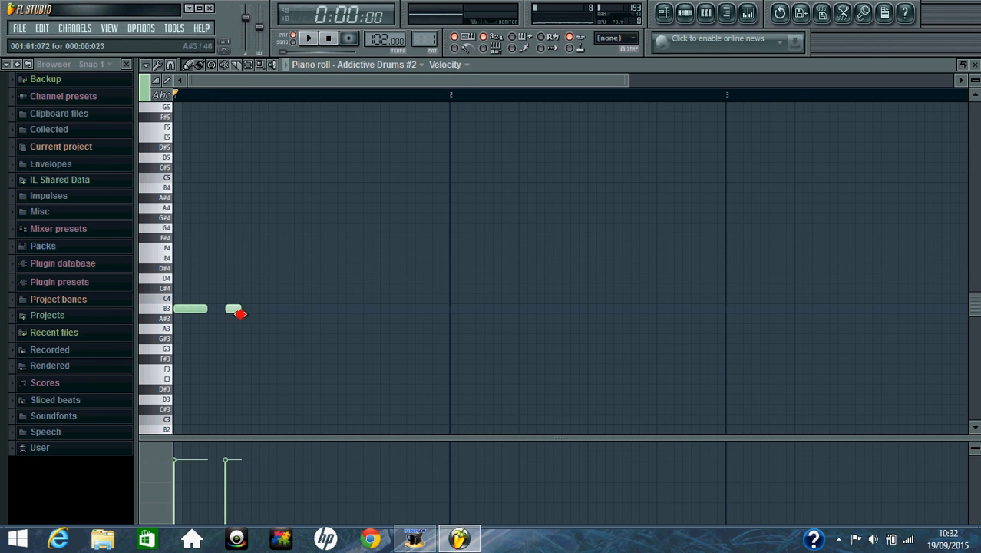
{"action": "left_click", "coordinate": [243, 310]}
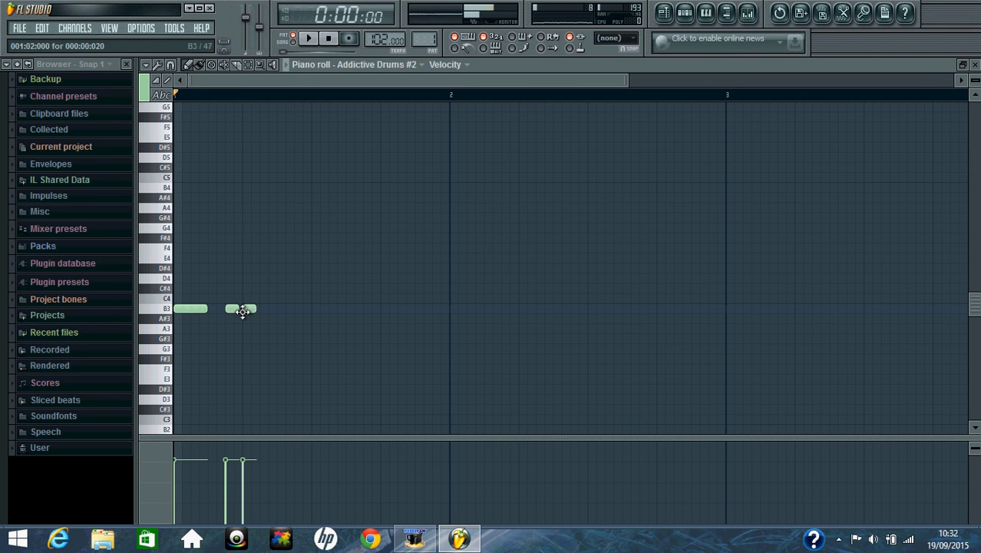
{"action": "left_click", "coordinate": [311, 308]}
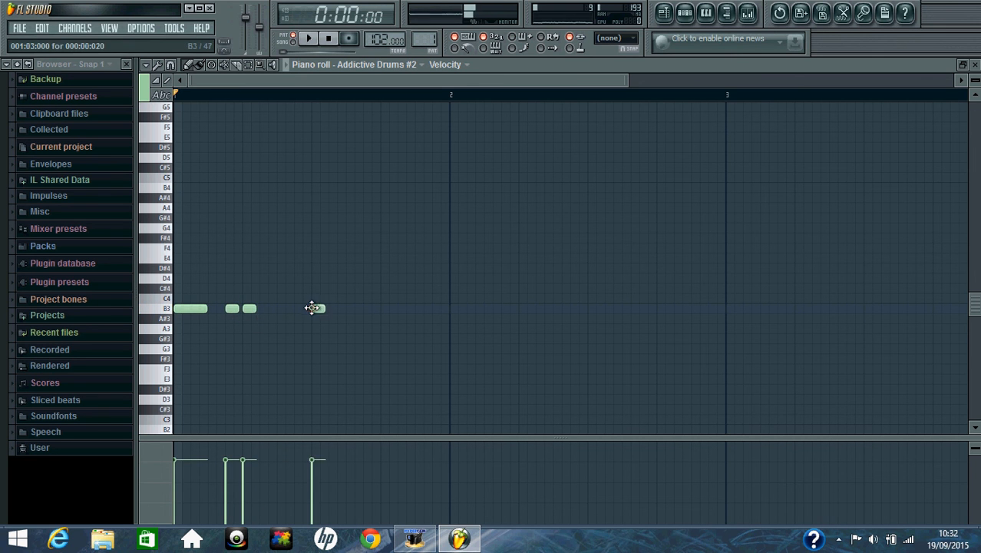
{"action": "left_click", "coordinate": [347, 308]}
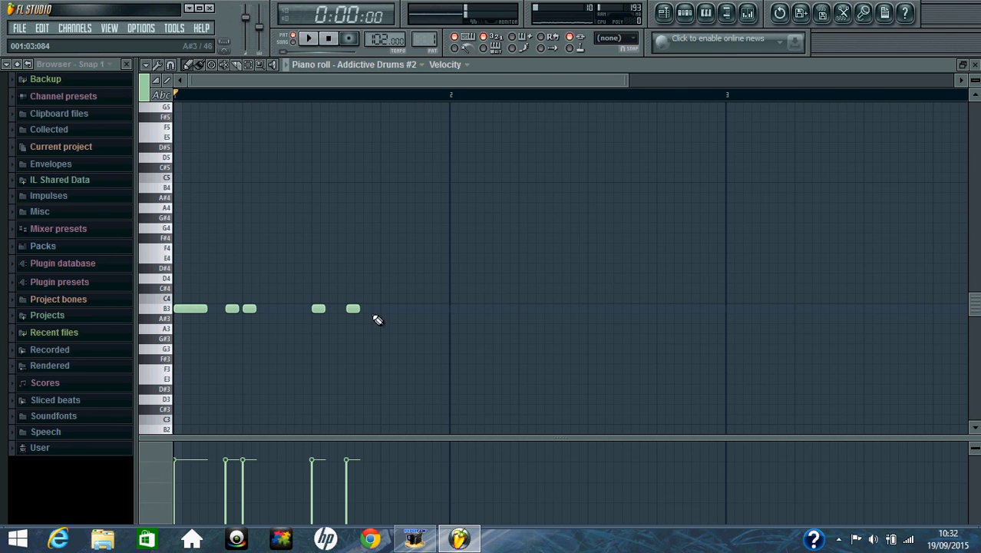
{"action": "left_click", "coordinate": [386, 310]}
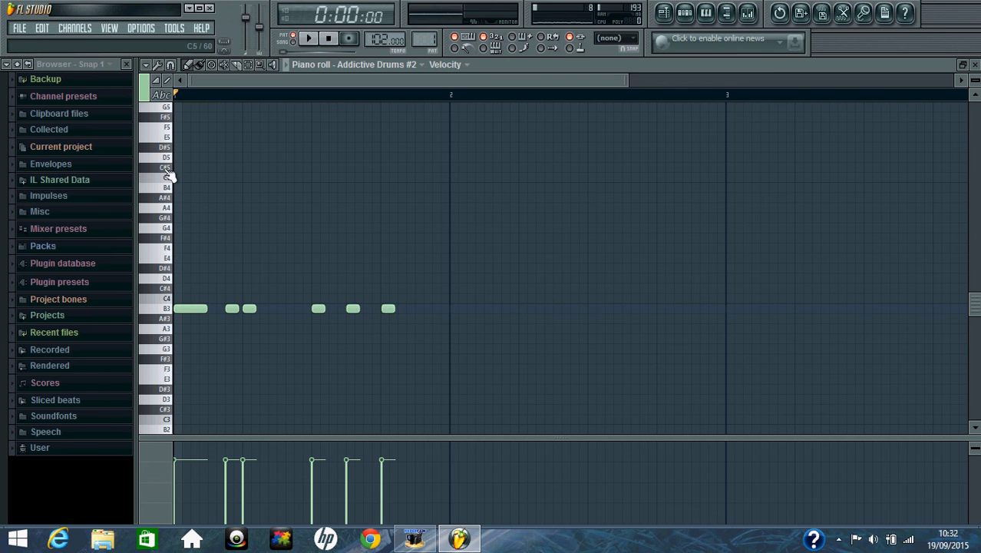
- Audition the keys around G5 and place two G5 notes in bar 1, after the third and after the last B3 note
{"action": "scroll", "coordinate": [167, 223], "scroll_direction": "up", "scroll_amount": 6}
{"action": "left_click_drag", "start_coordinate": [164, 231], "coordinate": [164, 294]}
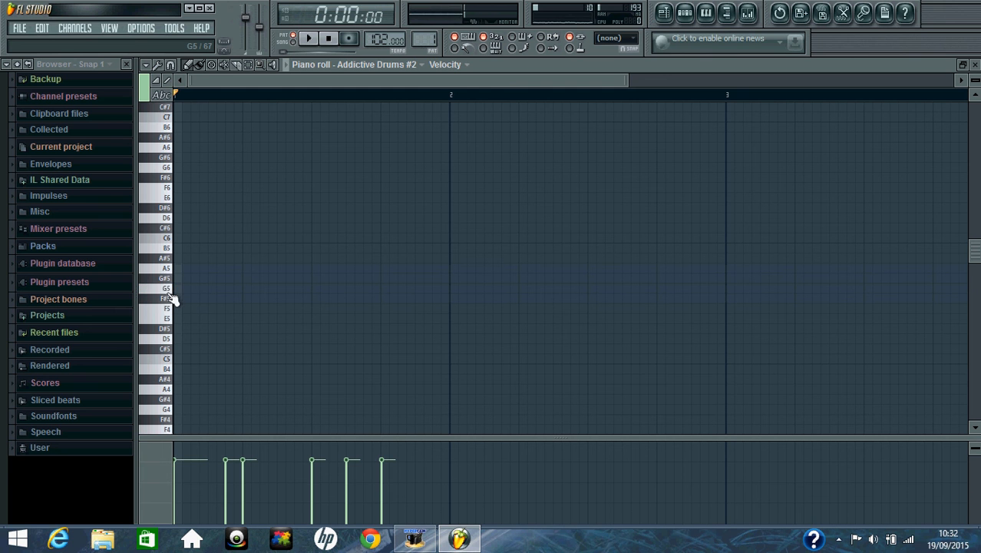
{"action": "left_click", "coordinate": [170, 291]}
{"action": "left_click", "coordinate": [275, 291]}
{"action": "left_click_drag", "start_coordinate": [285, 287], "coordinate": [284, 290]}
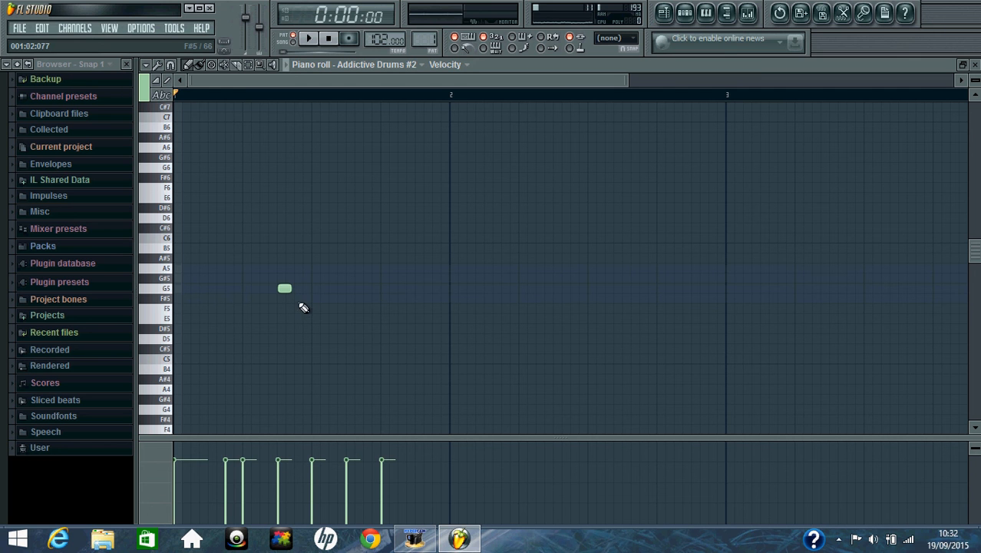
{"action": "left_click", "coordinate": [417, 289]}
{"action": "scroll", "coordinate": [358, 305], "scroll_direction": "down", "scroll_amount": 5}
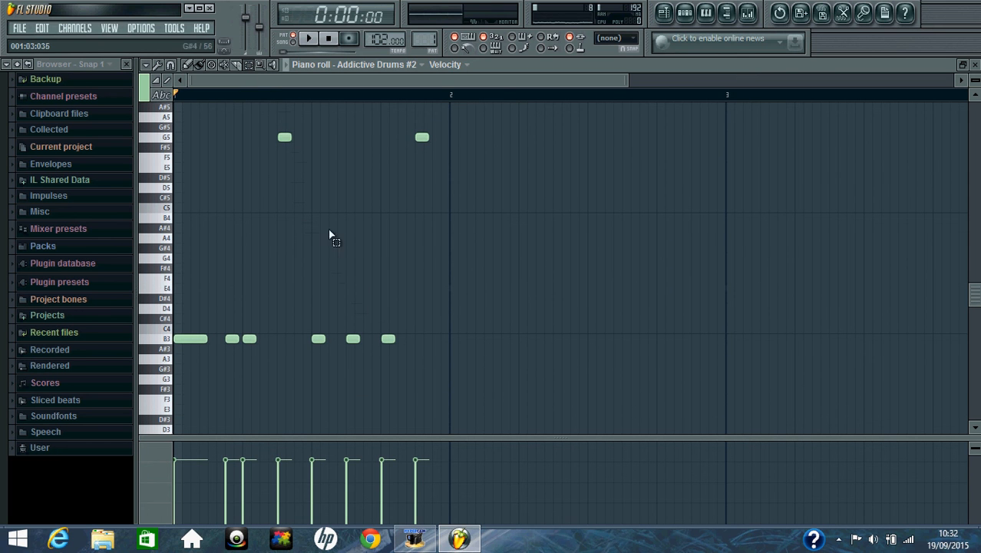
- Select the six B3 notes in bar 1 and lower each one's velocity to about 50%
{"action": "left_click_drag", "start_coordinate": [410, 340], "coordinate": [196, 350]}
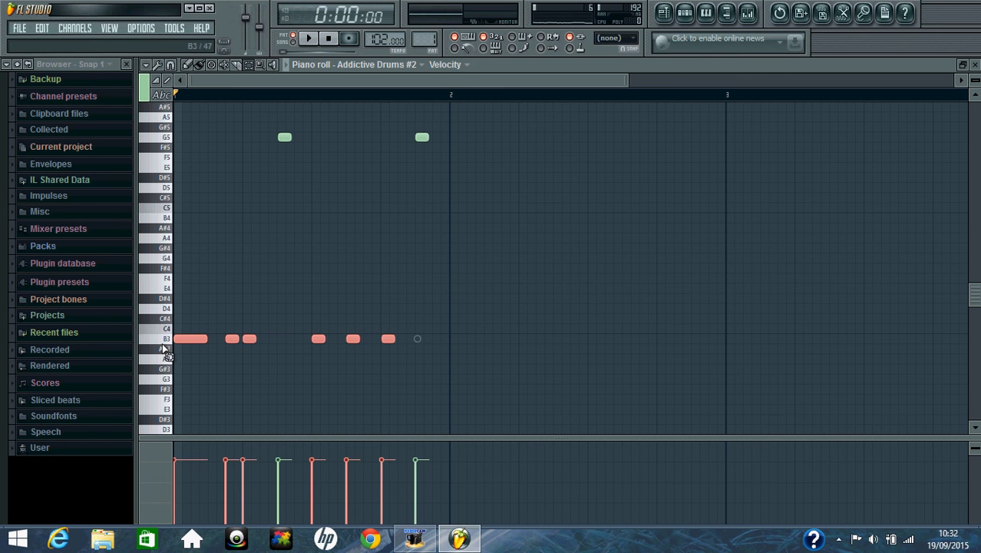
{"action": "left_click", "coordinate": [193, 68]}
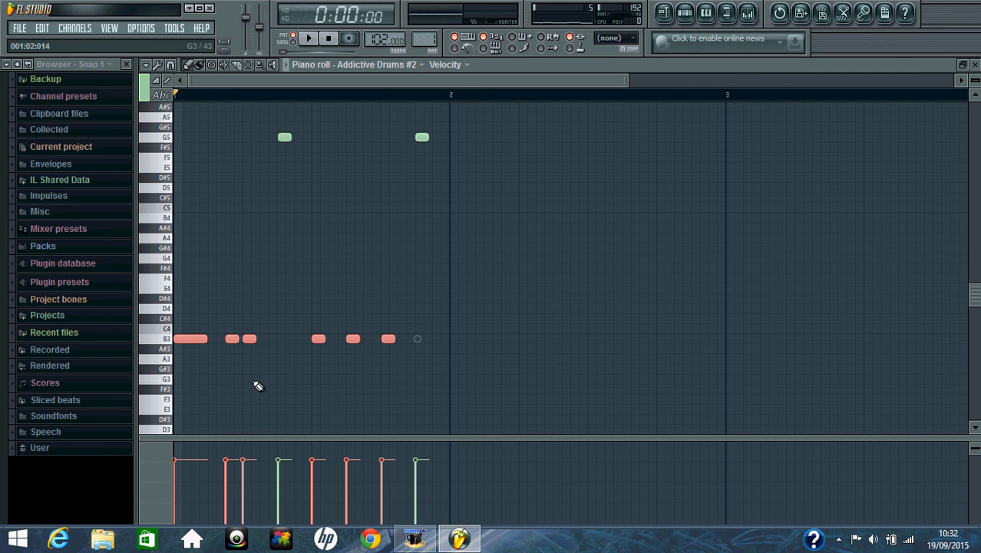
{"action": "left_click", "coordinate": [180, 486]}
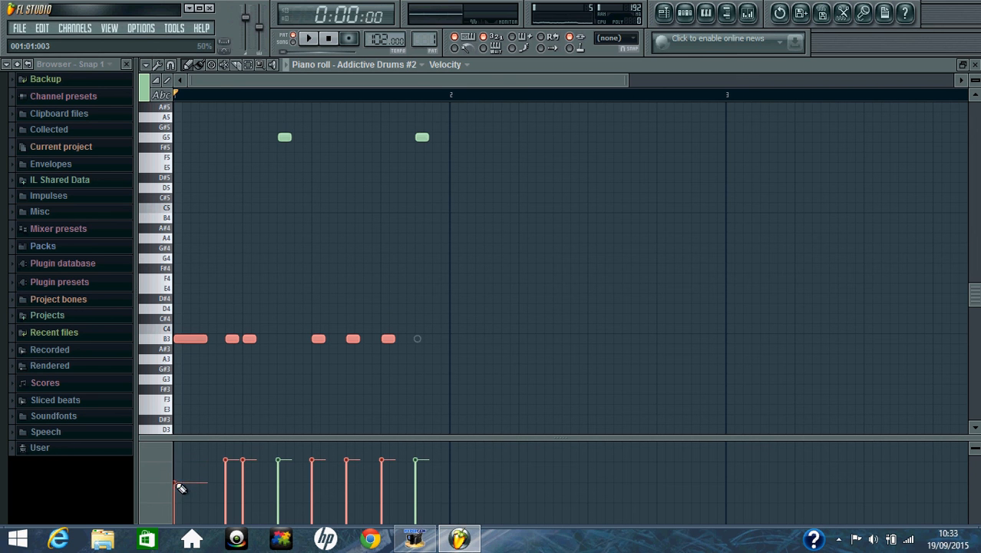
{"action": "left_click", "coordinate": [228, 486]}
{"action": "left_click", "coordinate": [243, 484]}
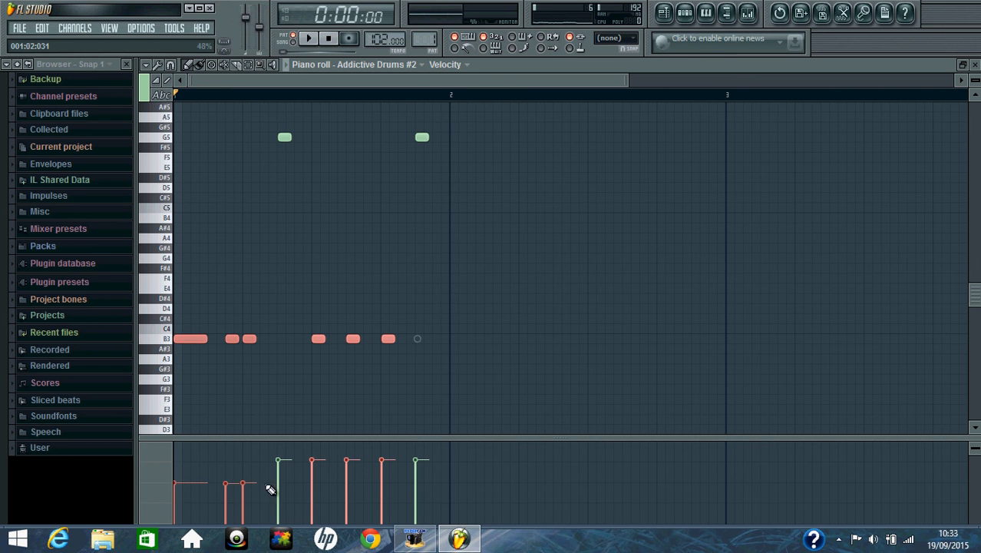
{"action": "left_click", "coordinate": [312, 484]}
{"action": "left_click", "coordinate": [347, 484]}
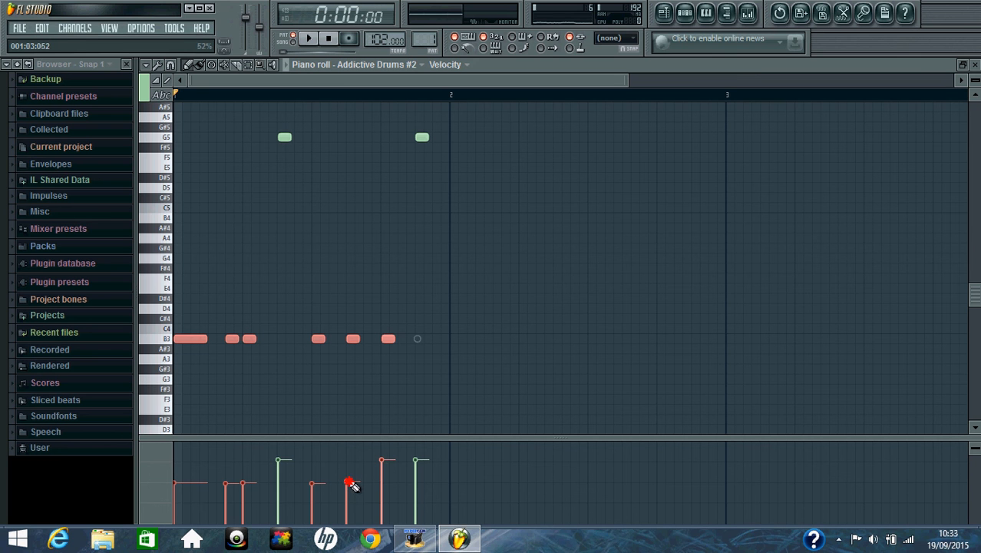
{"action": "left_click", "coordinate": [381, 484]}
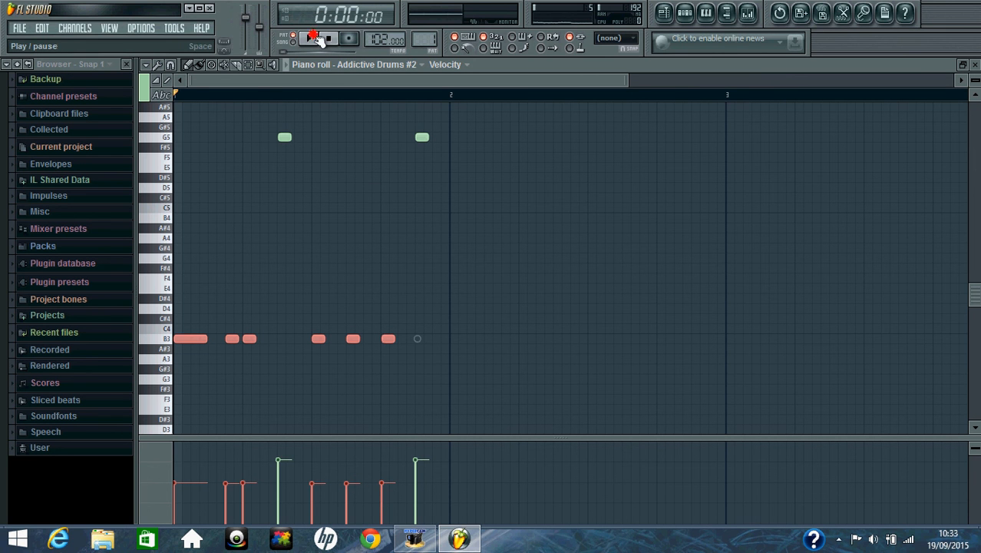
- During playback, switch the piano roll to Addictive Drums and lower the four C4 notes' velocity to about 50%, ending with playback stopped
{"action": "left_click", "coordinate": [317, 38]}
{"action": "left_click", "coordinate": [376, 66]}
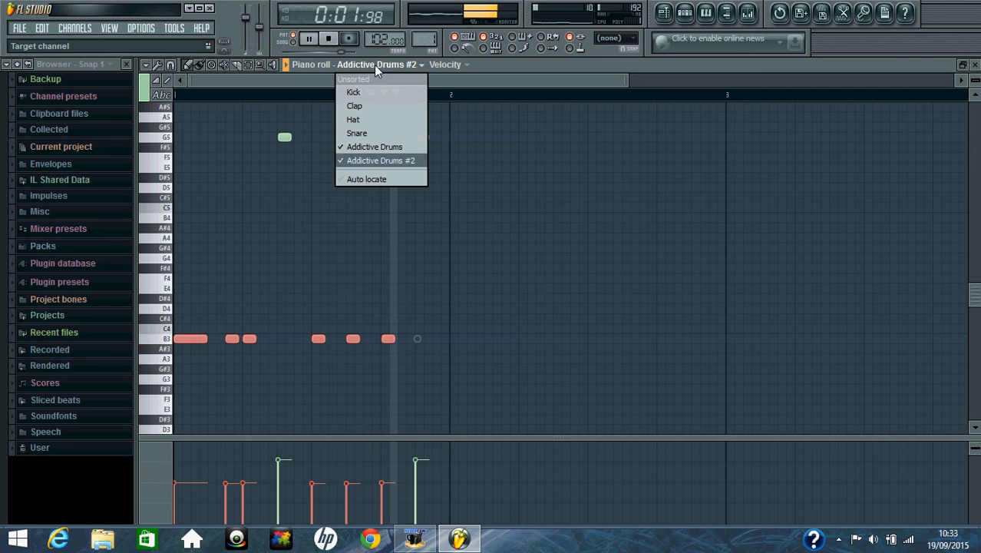
{"action": "left_click", "coordinate": [370, 150]}
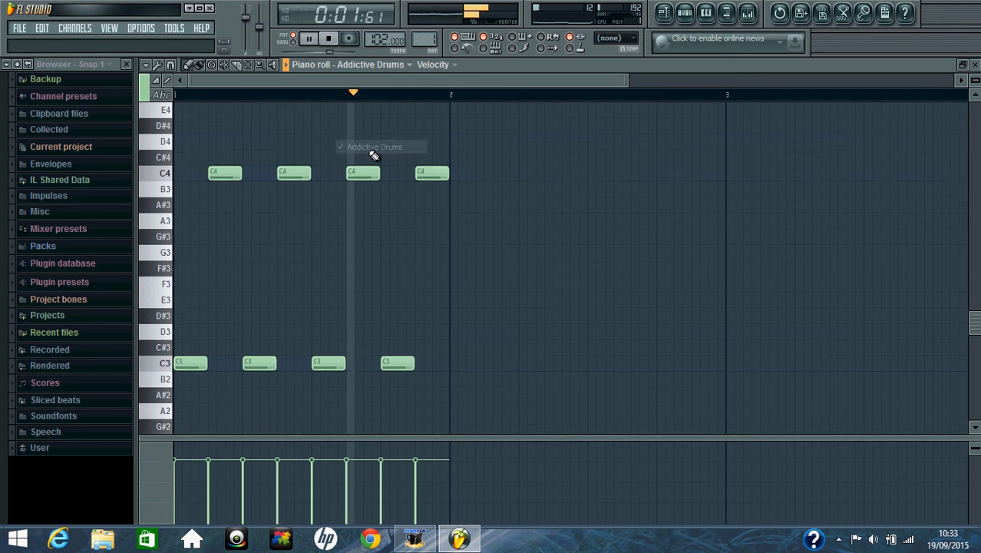
{"action": "left_click", "coordinate": [250, 66]}
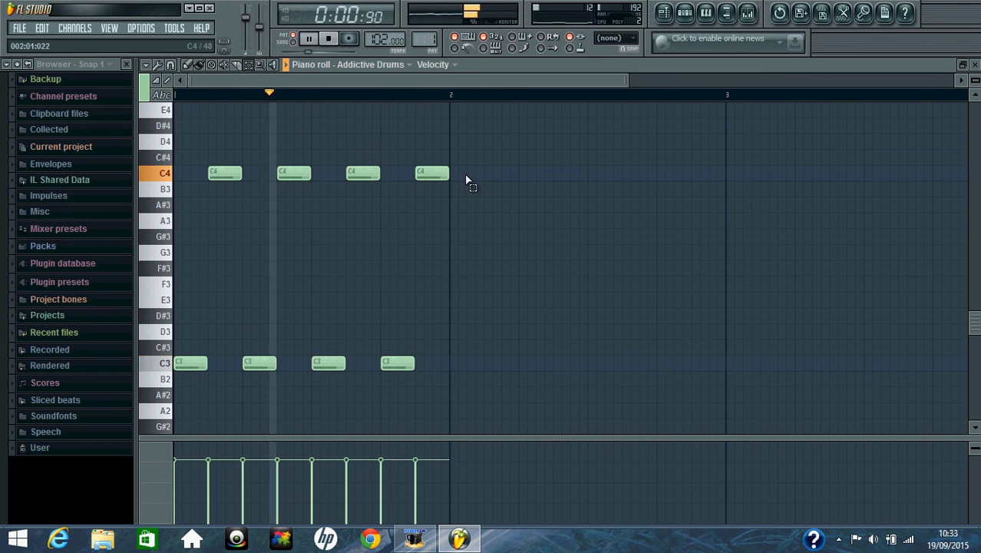
{"action": "left_click_drag", "start_coordinate": [465, 181], "coordinate": [201, 186]}
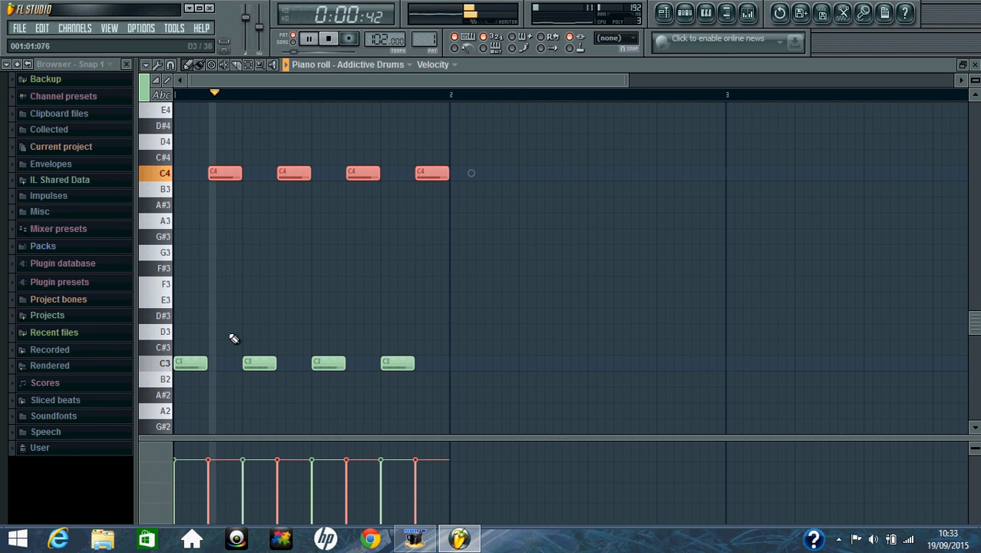
{"action": "left_click", "coordinate": [213, 486]}
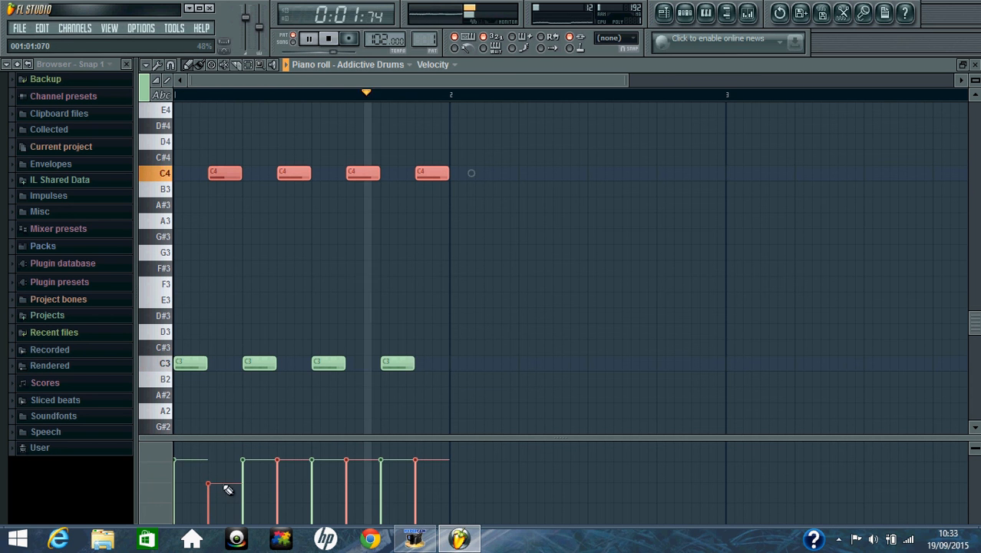
{"action": "left_click", "coordinate": [277, 485]}
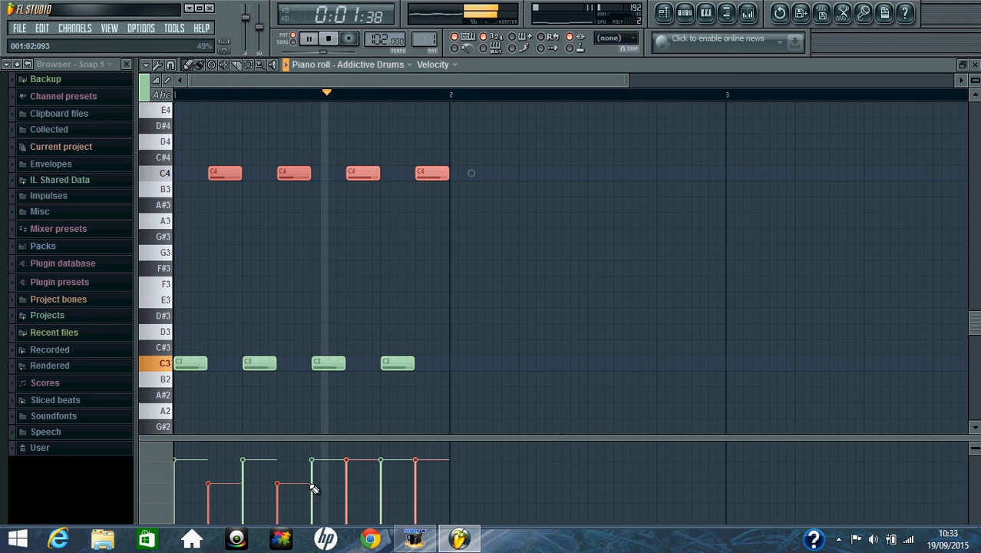
{"action": "left_click", "coordinate": [347, 484]}
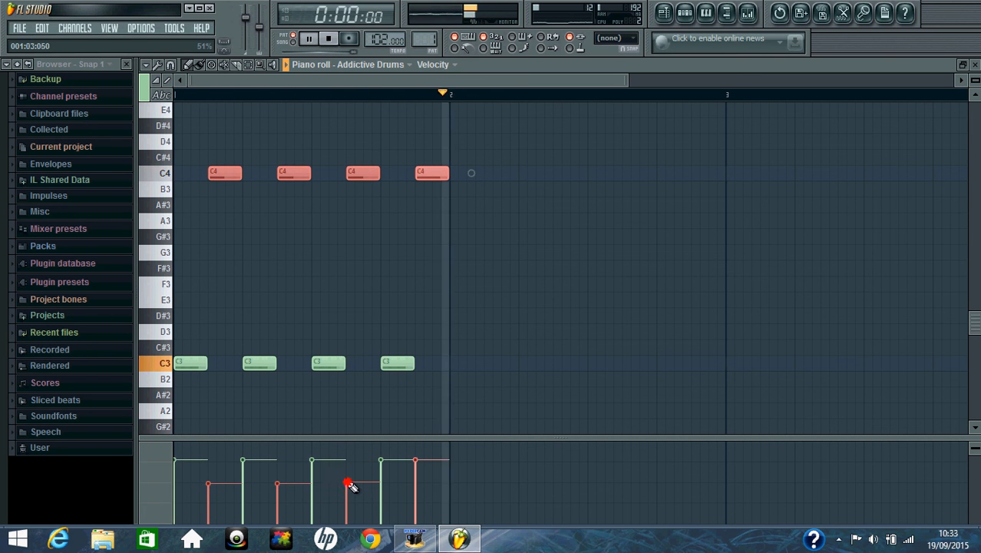
{"action": "left_click", "coordinate": [415, 484]}
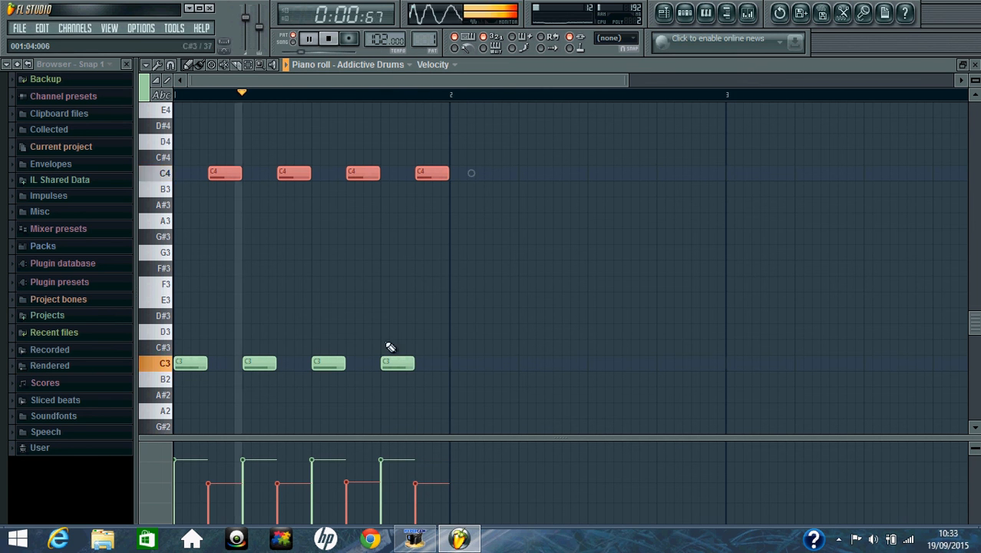
{"action": "key", "text": "space"}
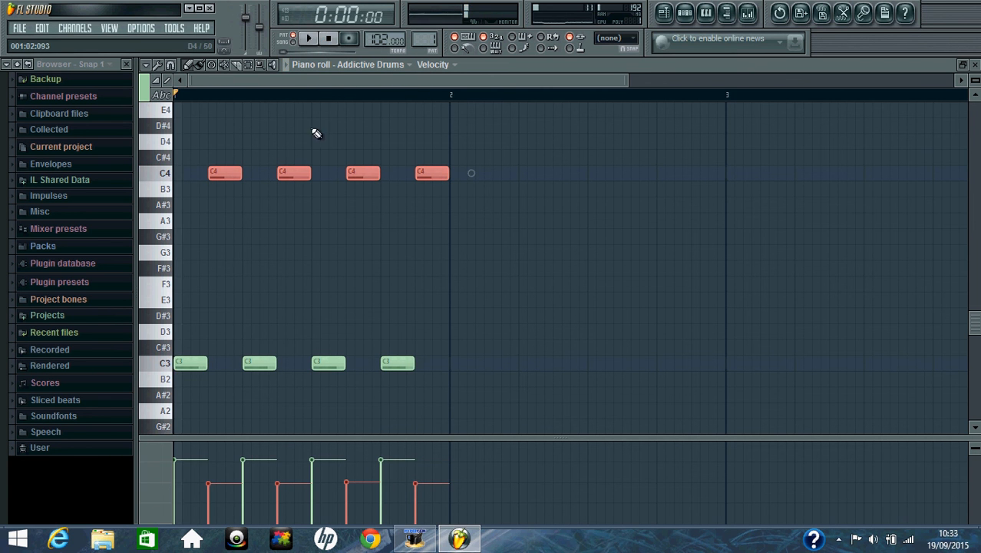
- Place six short C5 notes across bar 1, starting on the first beat, at the same velocity as the C3 notes
{"action": "scroll", "coordinate": [313, 217], "scroll_direction": "up", "scroll_amount": 5}
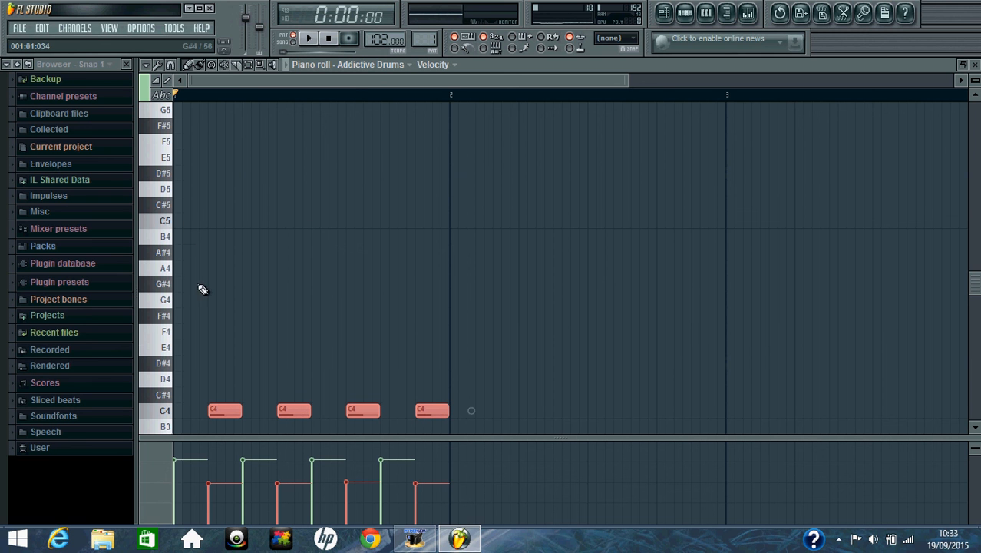
{"action": "left_click", "coordinate": [481, 227]}
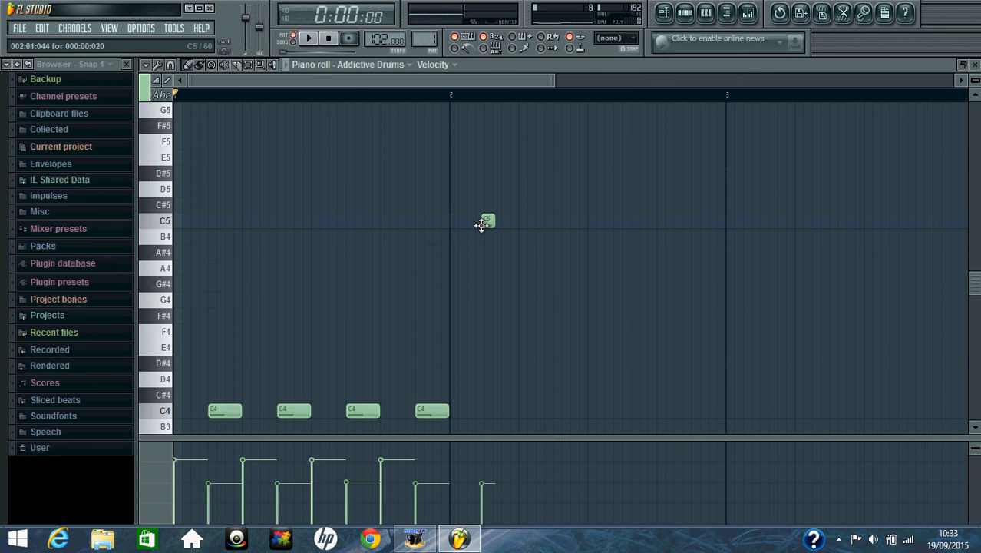
{"action": "left_click", "coordinate": [482, 463]}
{"action": "left_click_drag", "start_coordinate": [489, 221], "coordinate": [176, 225]}
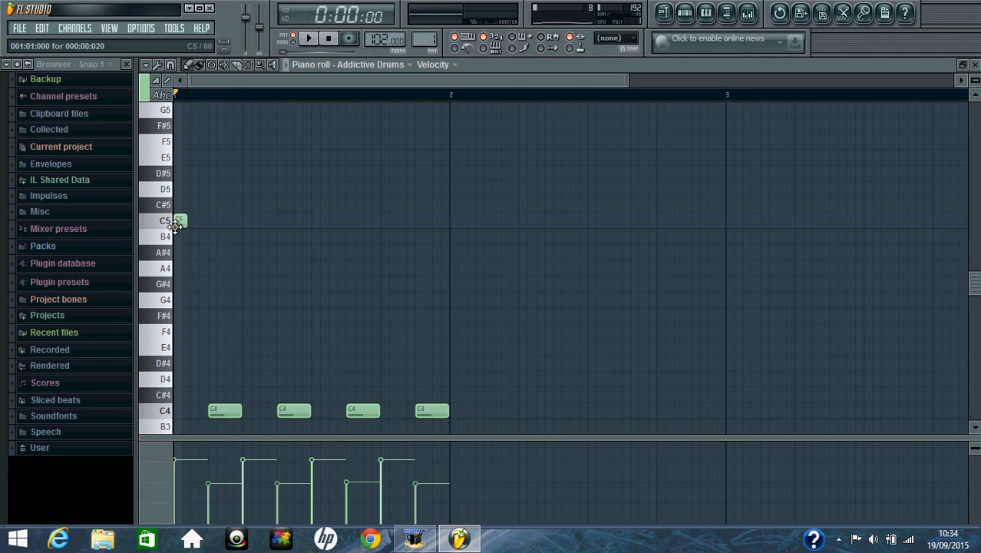
{"action": "left_click", "coordinate": [229, 224]}
{"action": "left_click", "coordinate": [283, 224]}
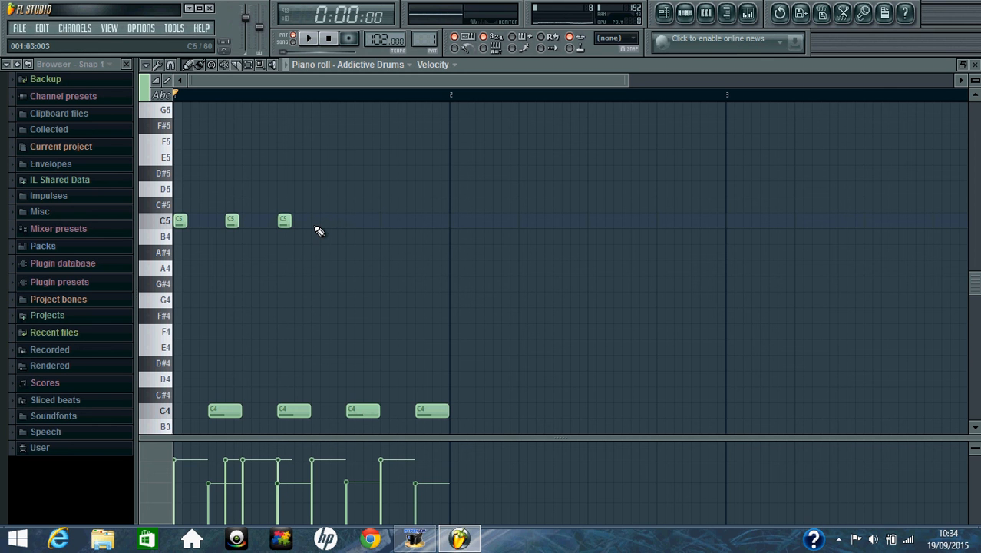
{"action": "left_click", "coordinate": [311, 224]}
{"action": "left_click", "coordinate": [365, 228]}
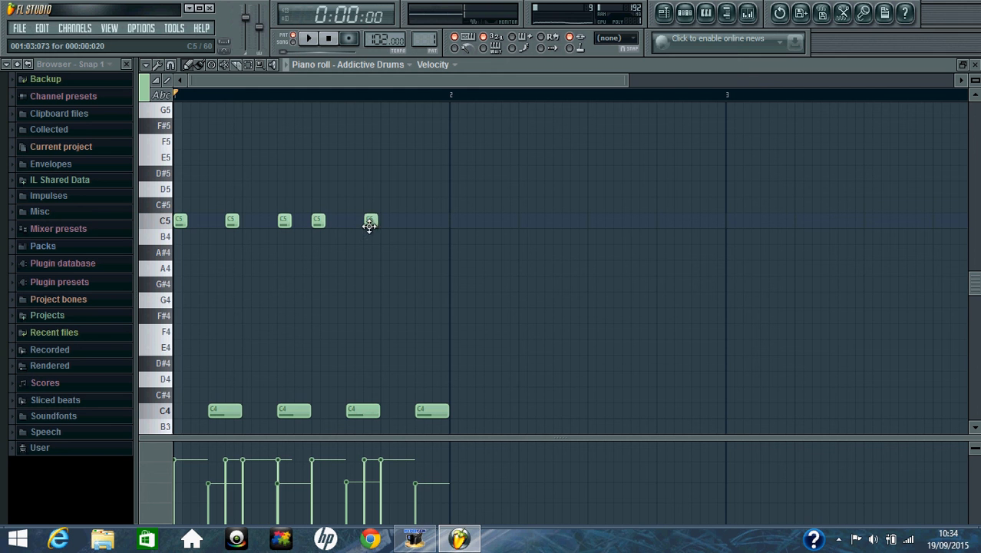
{"action": "left_click", "coordinate": [415, 226]}
- Add four quiet C5 notes at 15% velocity in bar 1, just before the second, third, fifth and sixth C5 notes
{"action": "left_click", "coordinate": [500, 223]}
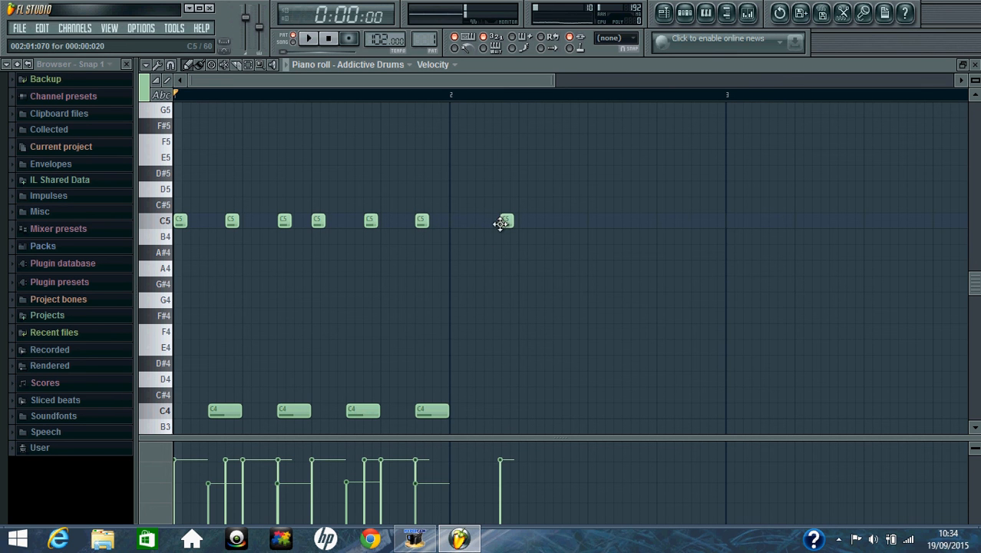
{"action": "left_click", "coordinate": [507, 516]}
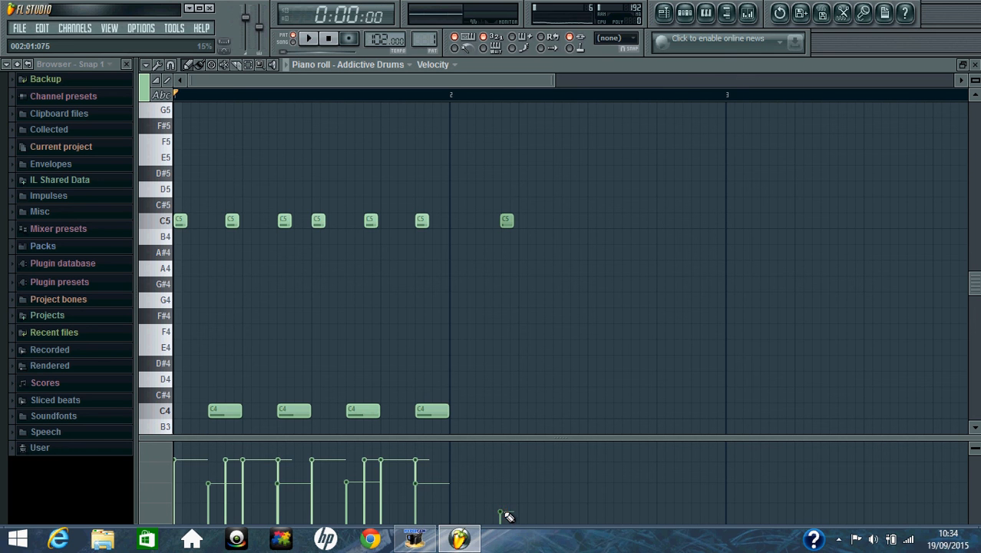
{"action": "left_click_drag", "start_coordinate": [507, 222], "coordinate": [215, 225]}
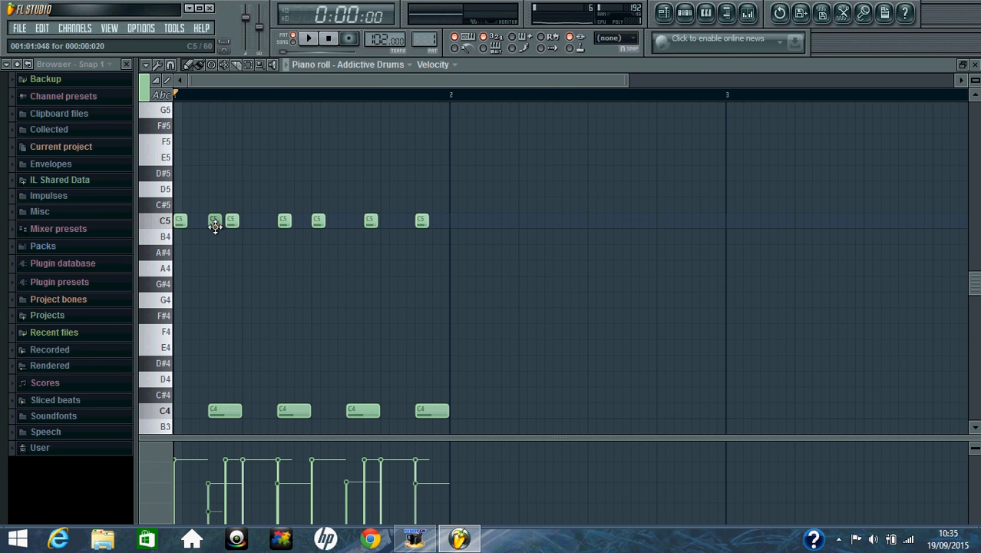
{"action": "left_click", "coordinate": [261, 223]}
{"action": "left_click", "coordinate": [347, 223]}
{"action": "left_click", "coordinate": [400, 223]}
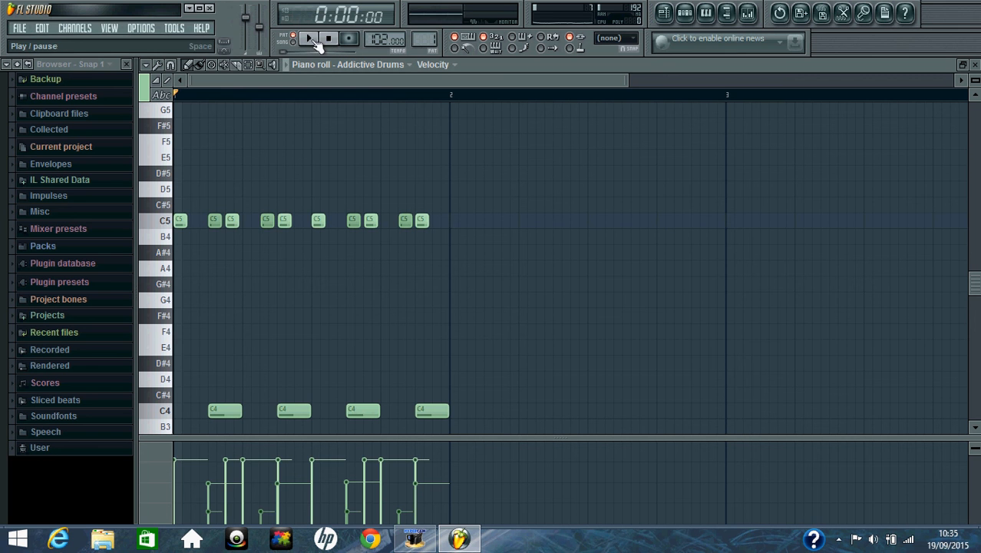
- Play the pattern, quantize the Addictive Drums notes with the Default groove template, and stop playback
{"action": "left_click", "coordinate": [310, 39]}
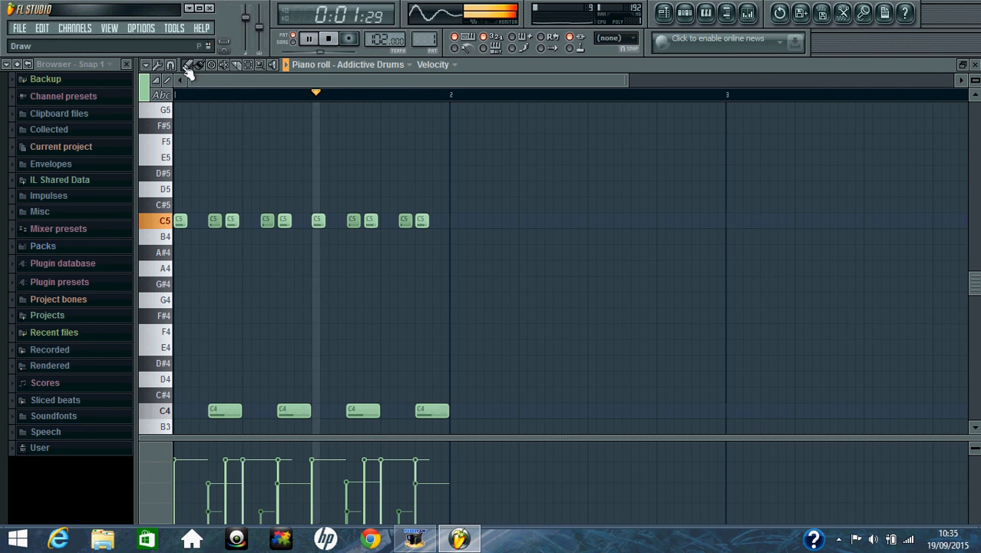
{"action": "left_click", "coordinate": [158, 64]}
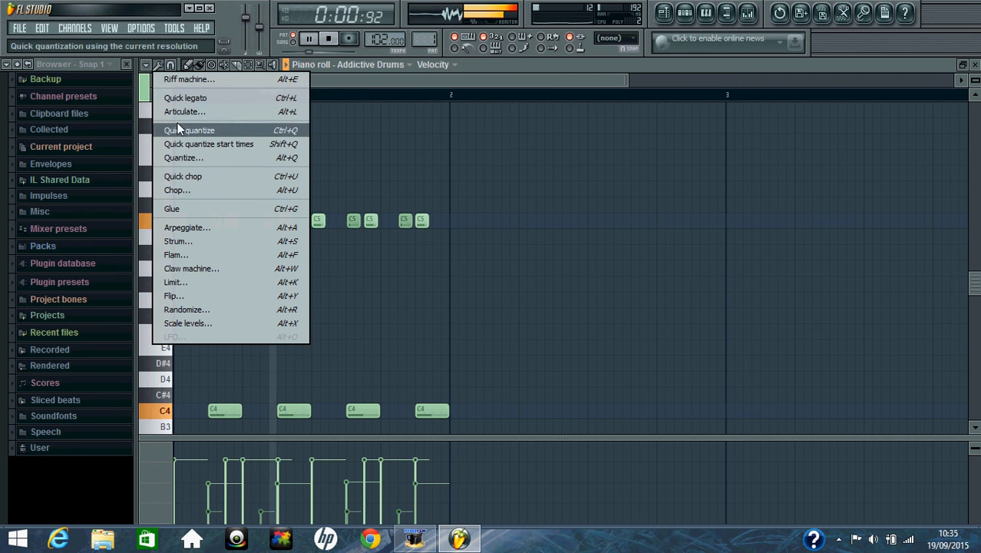
{"action": "left_click", "coordinate": [187, 158]}
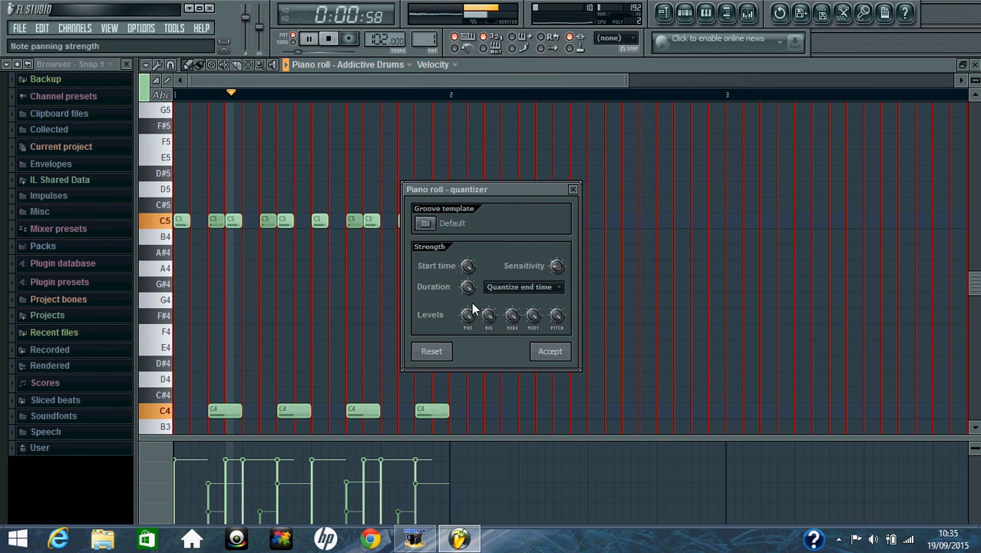
{"action": "left_click", "coordinate": [550, 354]}
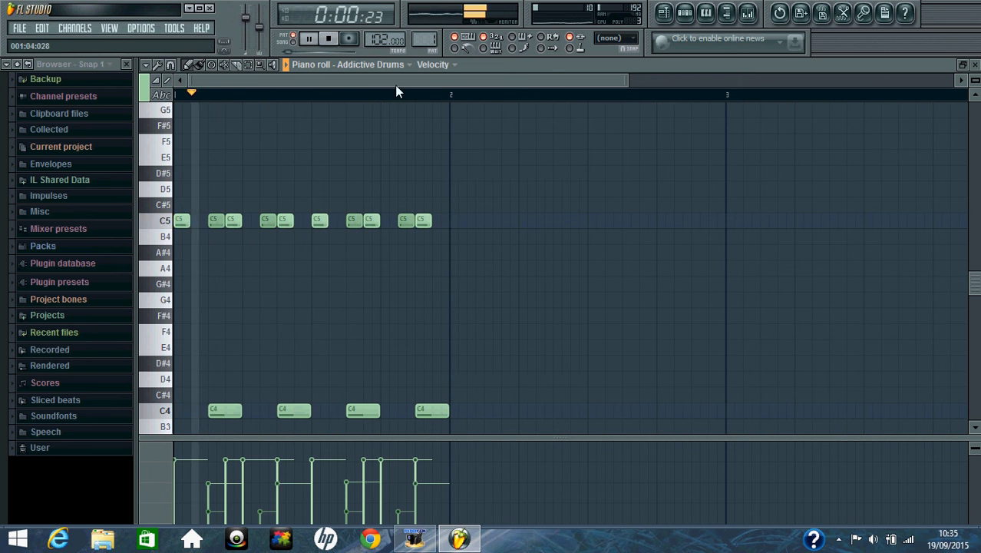
{"action": "left_click", "coordinate": [329, 40]}
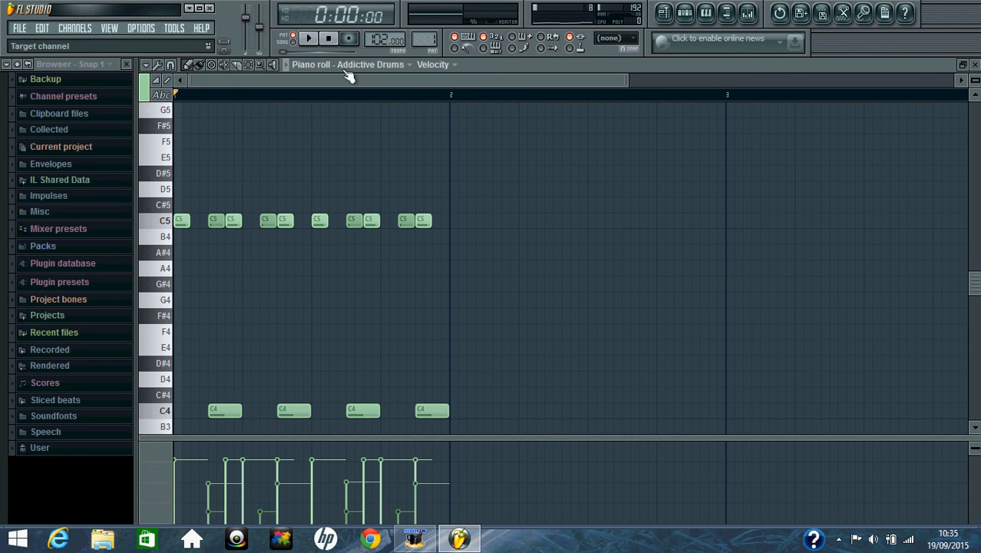
- Enlarge the note area, select all C5, C4 and C3 notes in bar 1, and copy them
{"action": "left_click", "coordinate": [249, 66]}
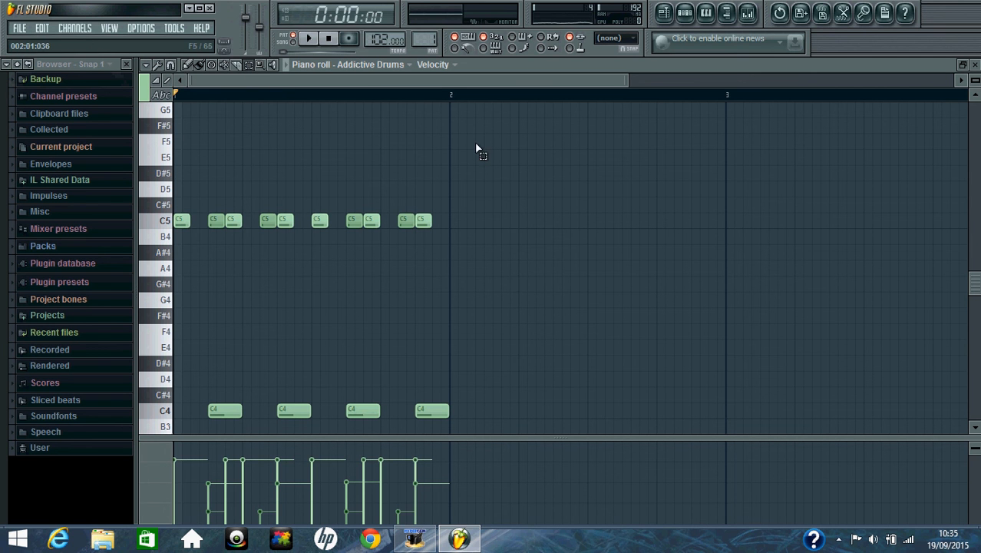
{"action": "left_click_drag", "start_coordinate": [522, 438], "coordinate": [522, 479]}
{"action": "left_click_drag", "start_coordinate": [514, 123], "coordinate": [112, 448]}
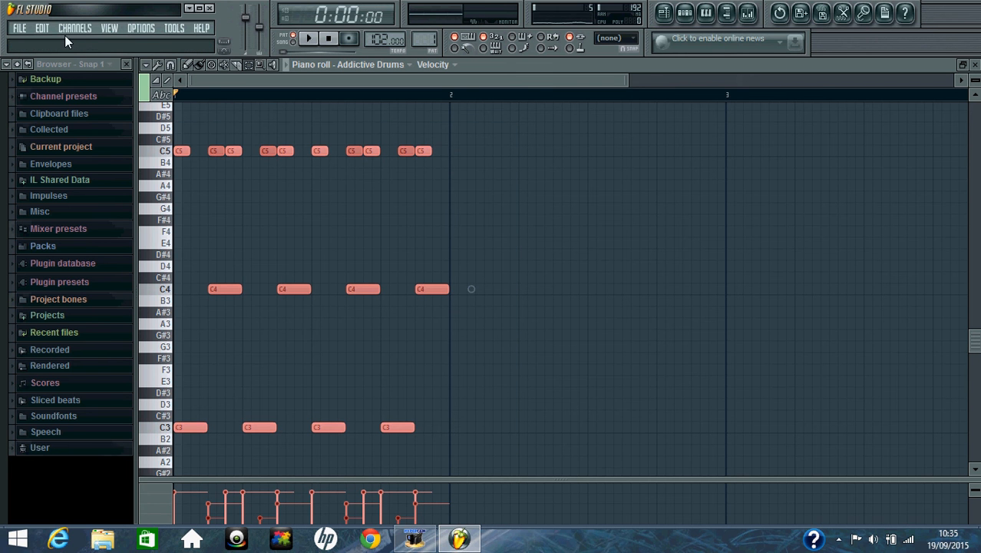
{"action": "left_click", "coordinate": [41, 29]}
{"action": "left_click", "coordinate": [49, 75]}
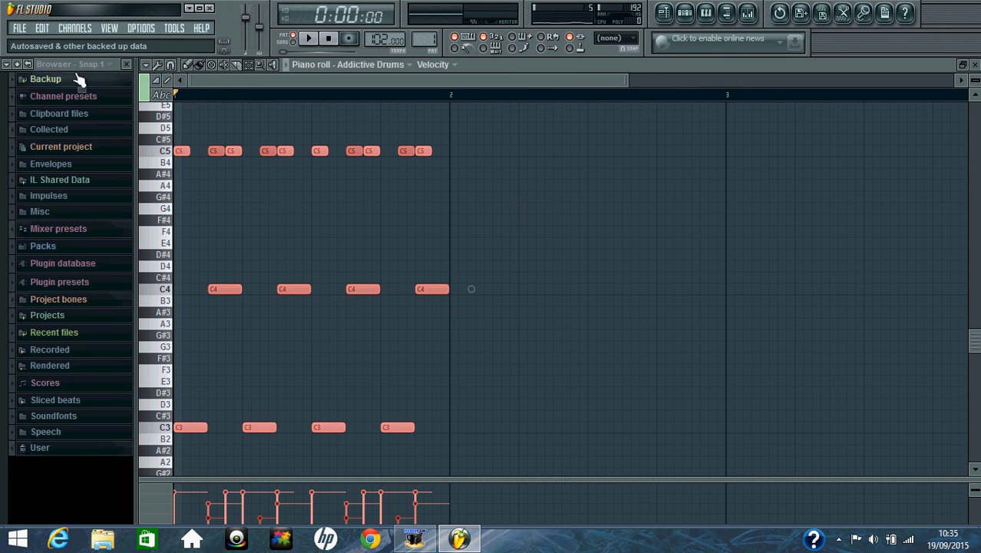
- Paste the copied C5, C4 and C3 notes into bar 2 of the Addictive Drums pattern
{"action": "left_click_drag", "start_coordinate": [192, 82], "coordinate": [298, 83]}
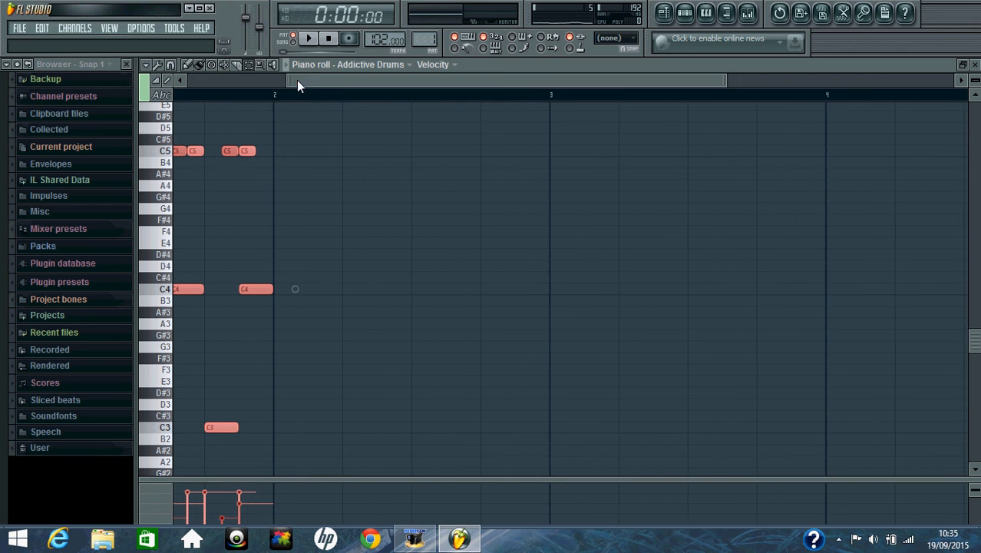
{"action": "left_click", "coordinate": [46, 31]}
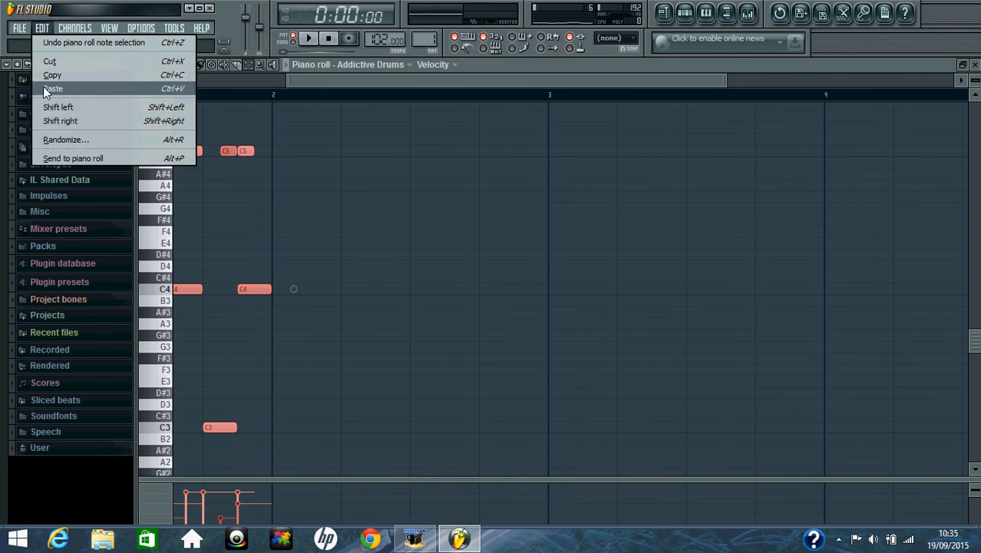
{"action": "left_click", "coordinate": [43, 86]}
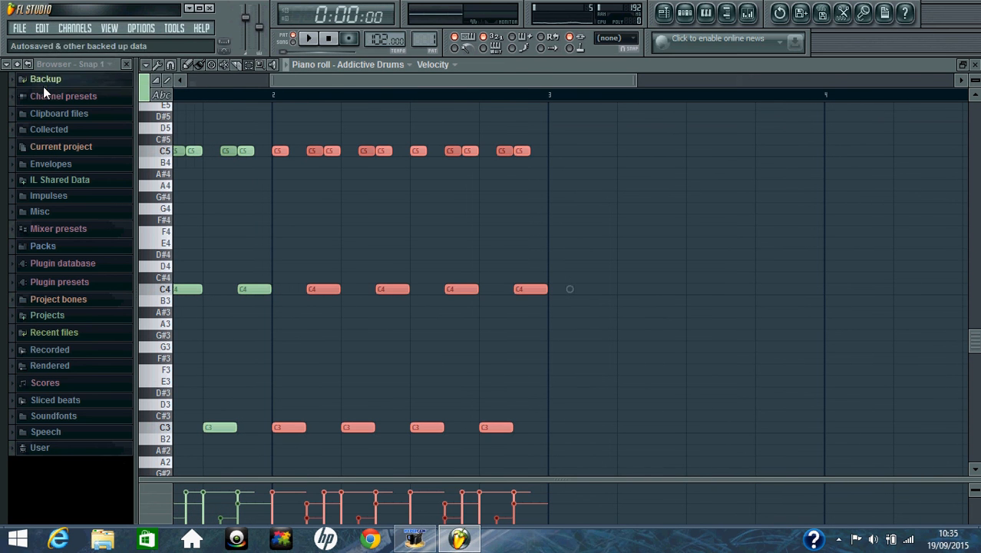
- In Addictive Drums #2, copy all G5 and B3 notes of bar 1 and paste them into bar 2
{"action": "left_click", "coordinate": [368, 65]}
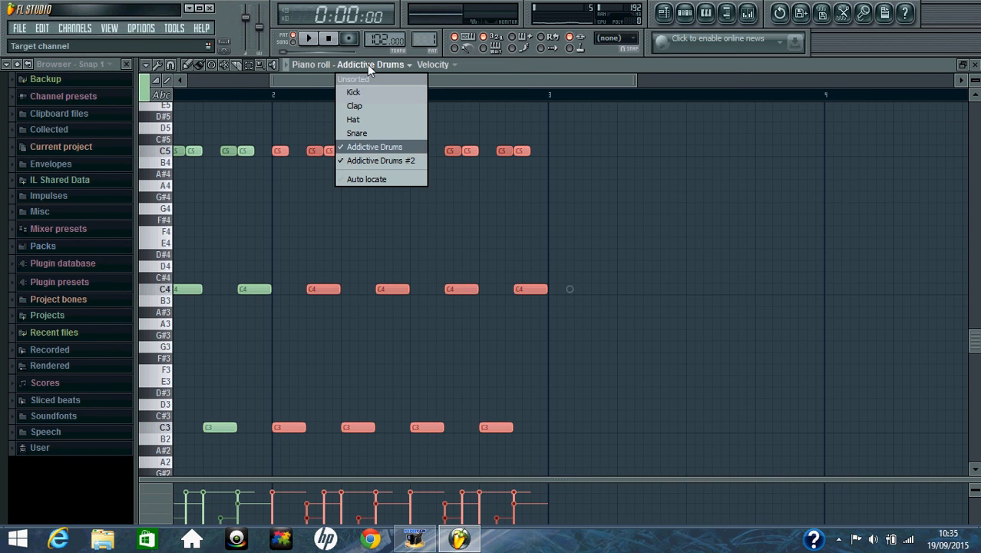
{"action": "left_click", "coordinate": [385, 168]}
{"action": "left_click_drag", "start_coordinate": [375, 82], "coordinate": [258, 82]}
{"action": "left_click_drag", "start_coordinate": [454, 125], "coordinate": [128, 452]}
{"action": "left_click", "coordinate": [44, 28]}
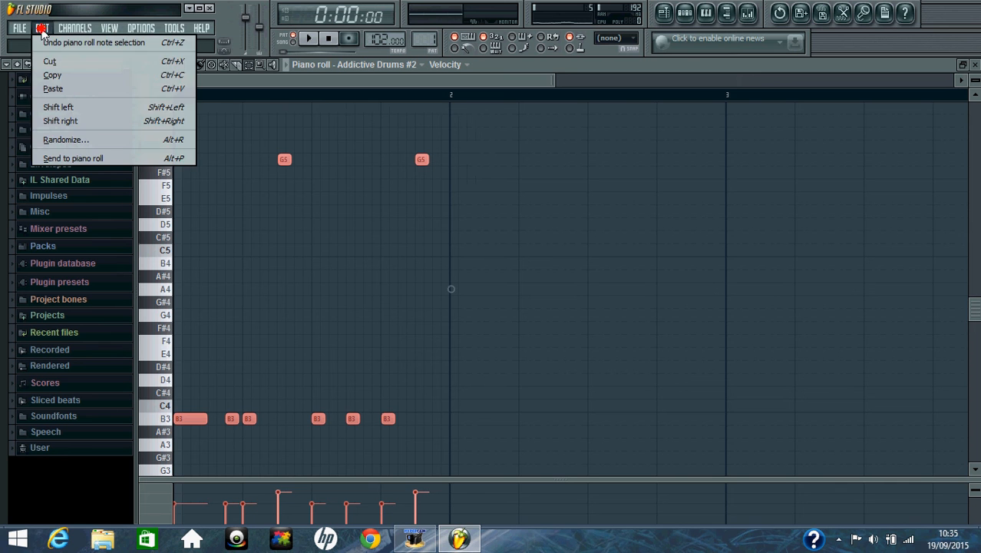
{"action": "left_click", "coordinate": [44, 72]}
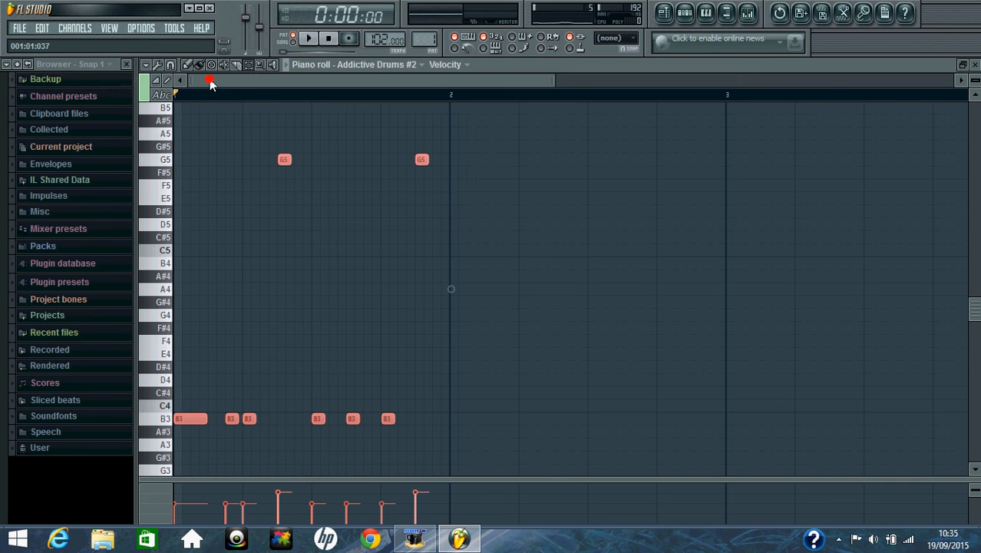
{"action": "left_click_drag", "start_coordinate": [210, 81], "coordinate": [285, 89]}
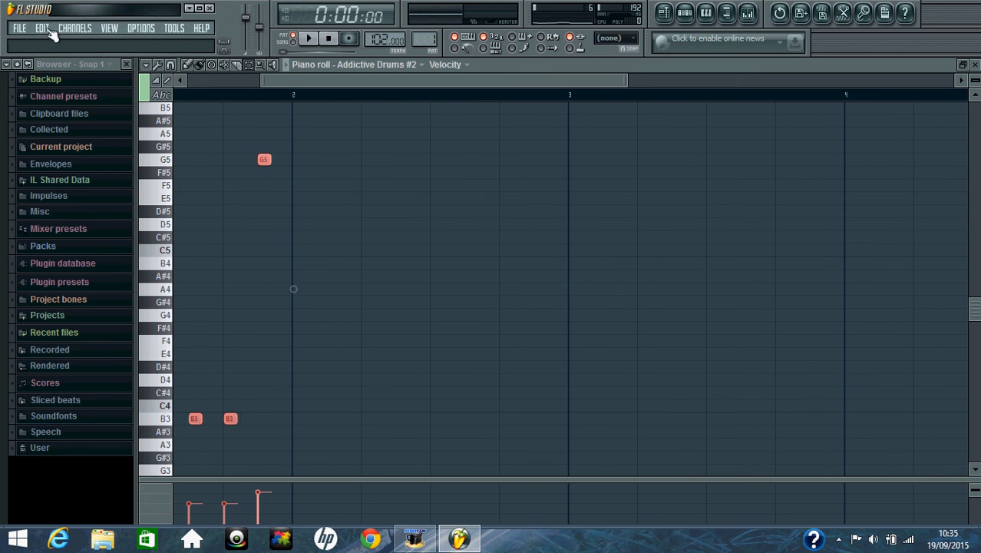
{"action": "left_click", "coordinate": [41, 27]}
{"action": "left_click", "coordinate": [45, 89]}
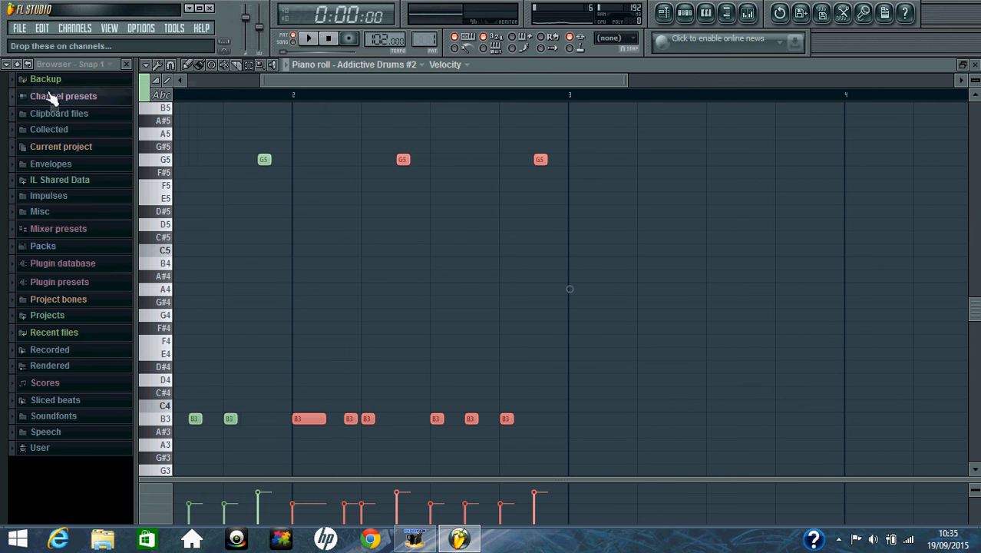
{"action": "left_click_drag", "start_coordinate": [291, 84], "coordinate": [186, 86]}
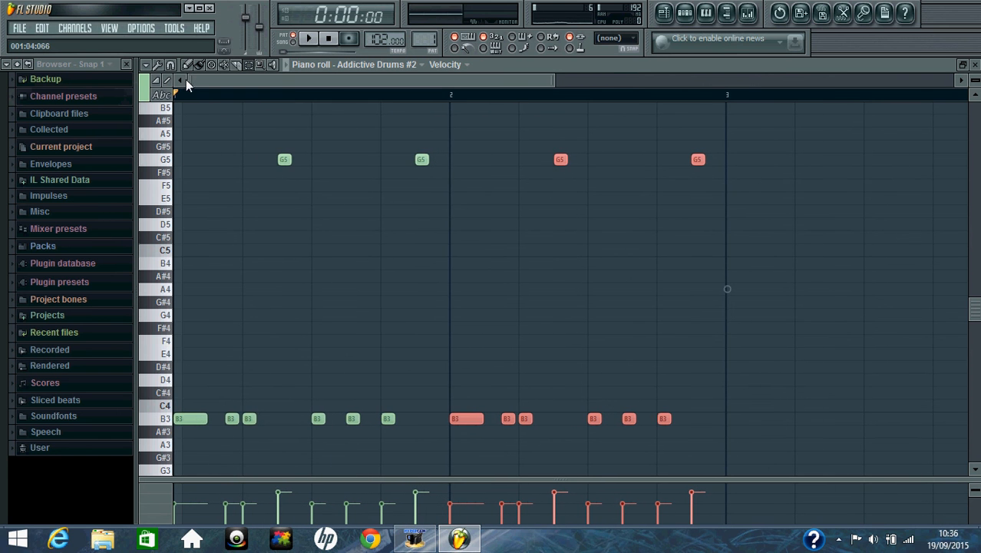
- Place a short C5 note on the first beat of bar 1 in Addictive Drums #2, at the G5 notes' velocity
{"action": "scroll", "coordinate": [228, 138], "scroll_direction": "up", "scroll_amount": 6}
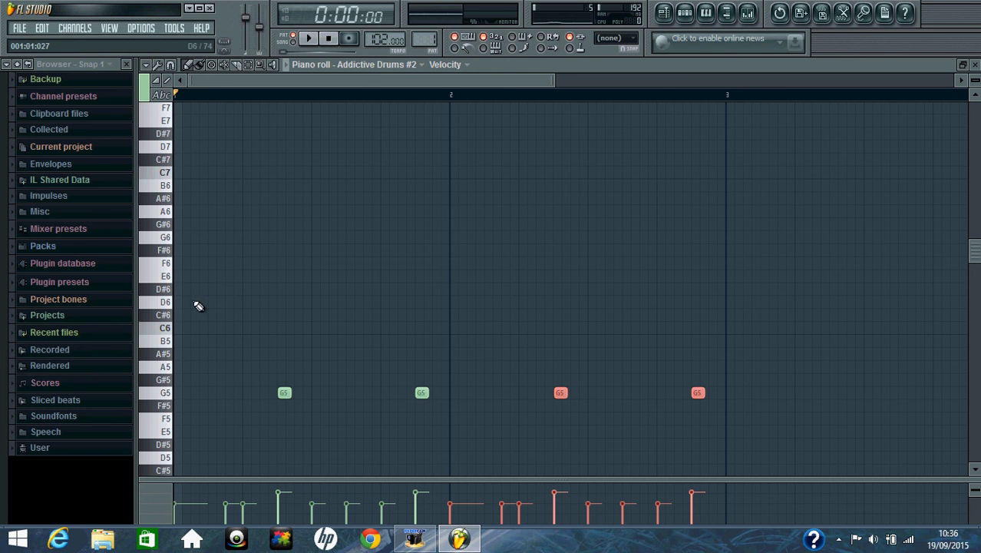
{"action": "scroll", "coordinate": [194, 331], "scroll_direction": "down", "scroll_amount": 3}
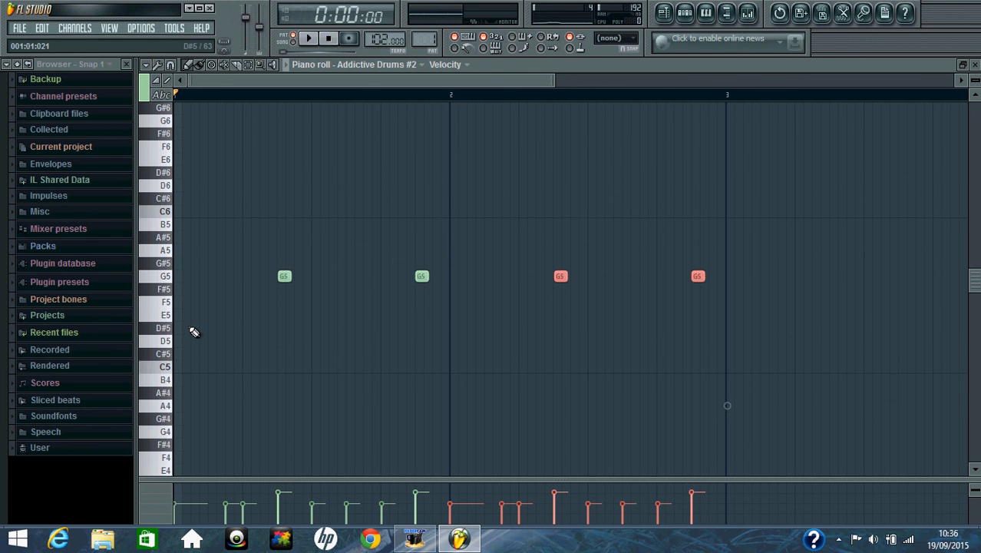
{"action": "scroll", "coordinate": [194, 331], "scroll_direction": "down", "scroll_amount": 2}
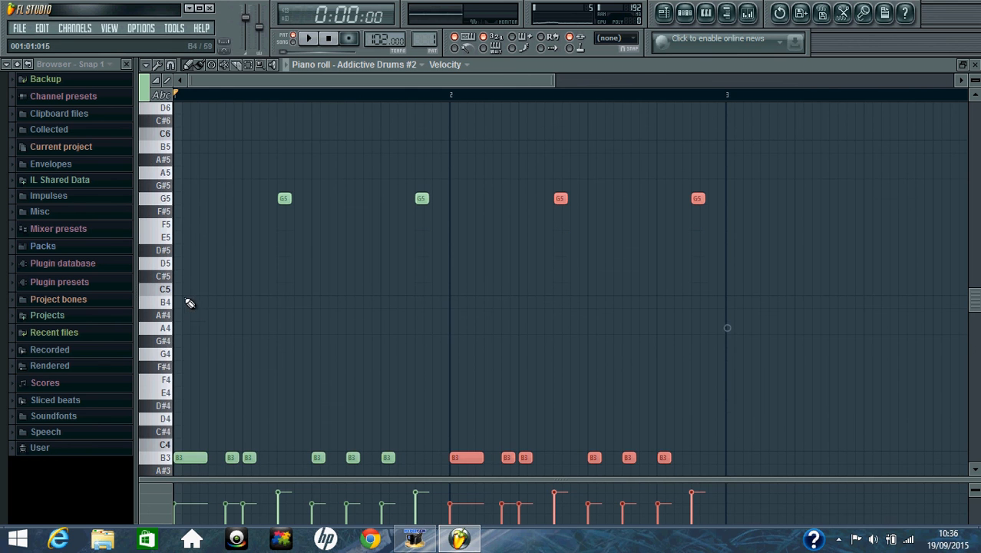
{"action": "left_click", "coordinate": [181, 288]}
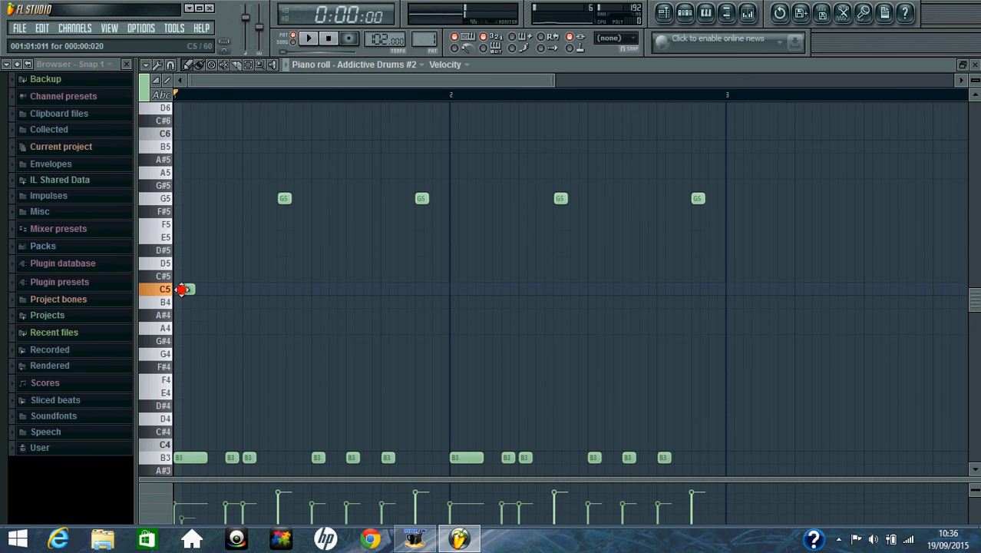
{"action": "left_click_drag", "start_coordinate": [182, 289], "coordinate": [202, 289]}
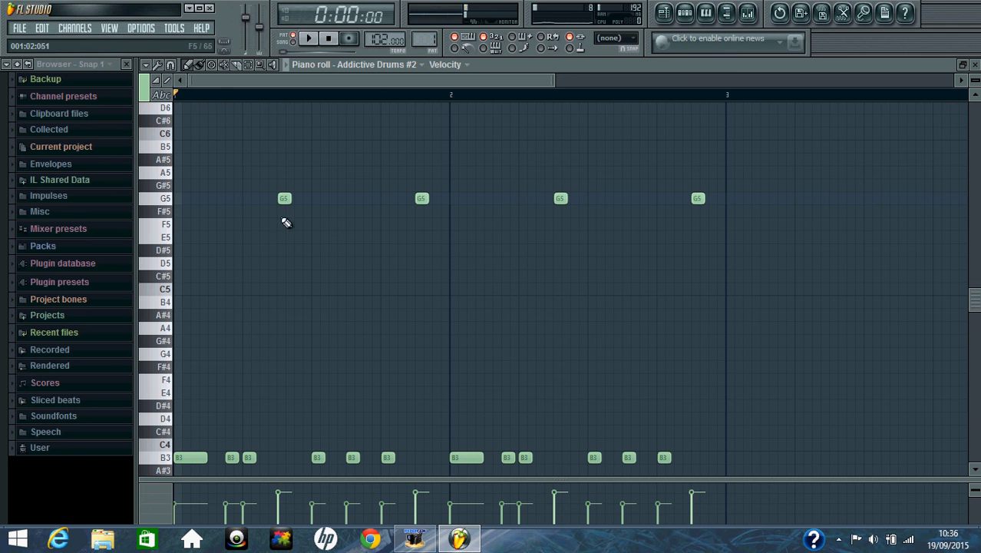
{"action": "left_click", "coordinate": [181, 289]}
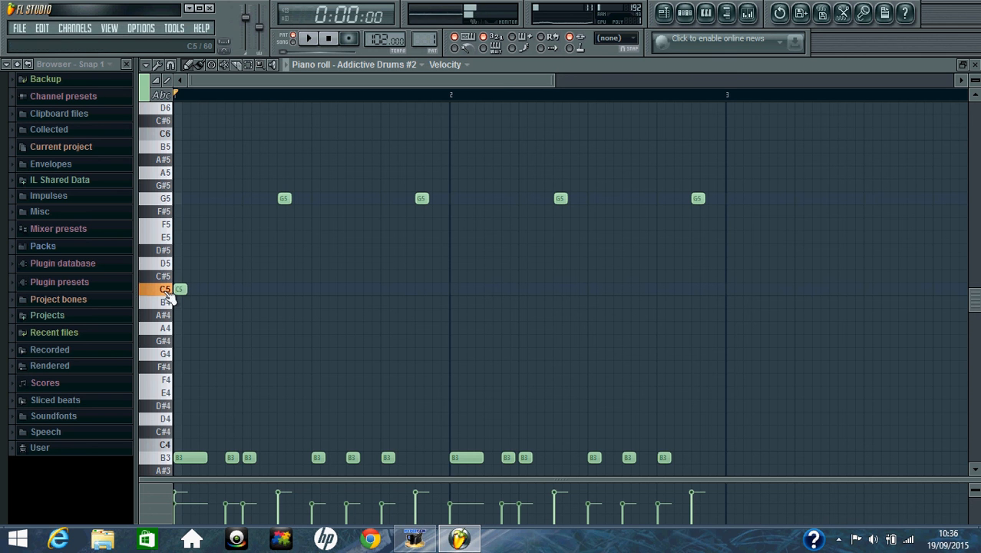
- Enlarge the velocity area and place a short D#5 note just after the second beat of bar 1
{"action": "left_click_drag", "start_coordinate": [280, 478], "coordinate": [266, 406]}
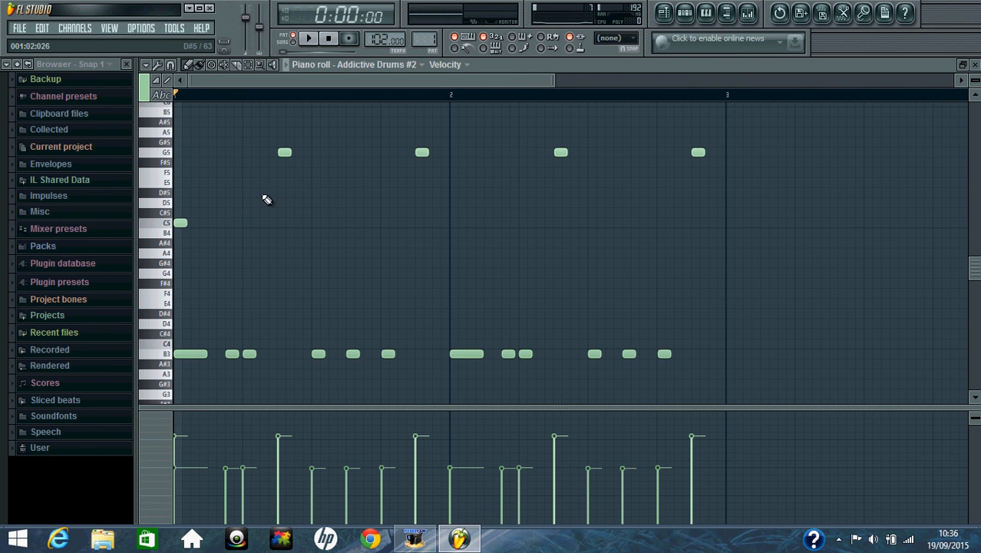
{"action": "left_click", "coordinate": [185, 222]}
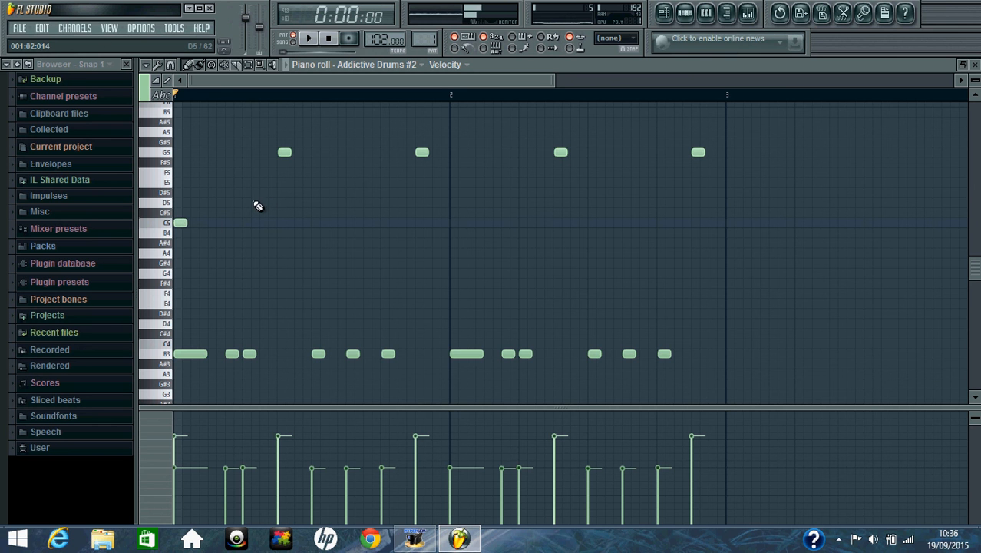
{"action": "left_click", "coordinate": [252, 195]}
{"action": "left_click_drag", "start_coordinate": [252, 195], "coordinate": [244, 194]}
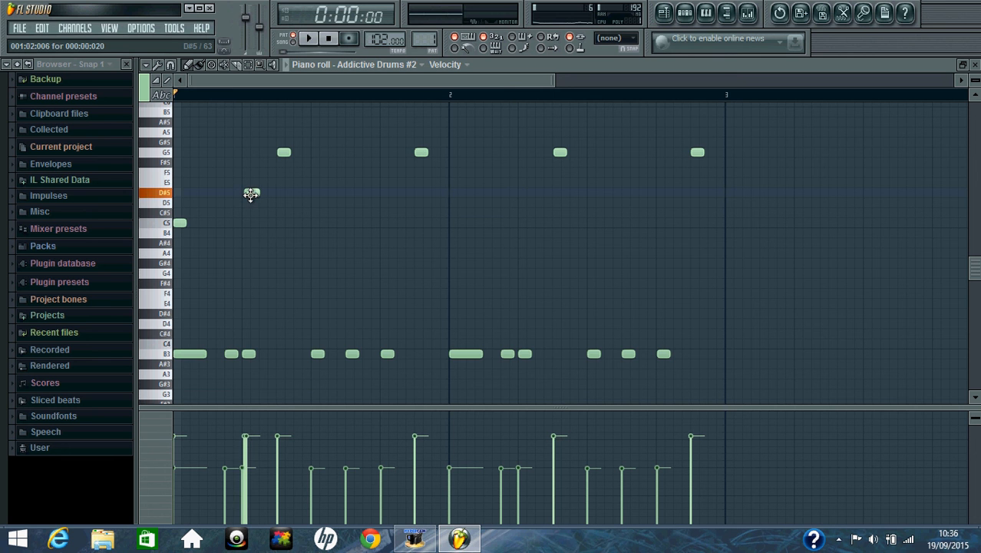
{"action": "left_click_drag", "start_coordinate": [251, 194], "coordinate": [252, 193]}
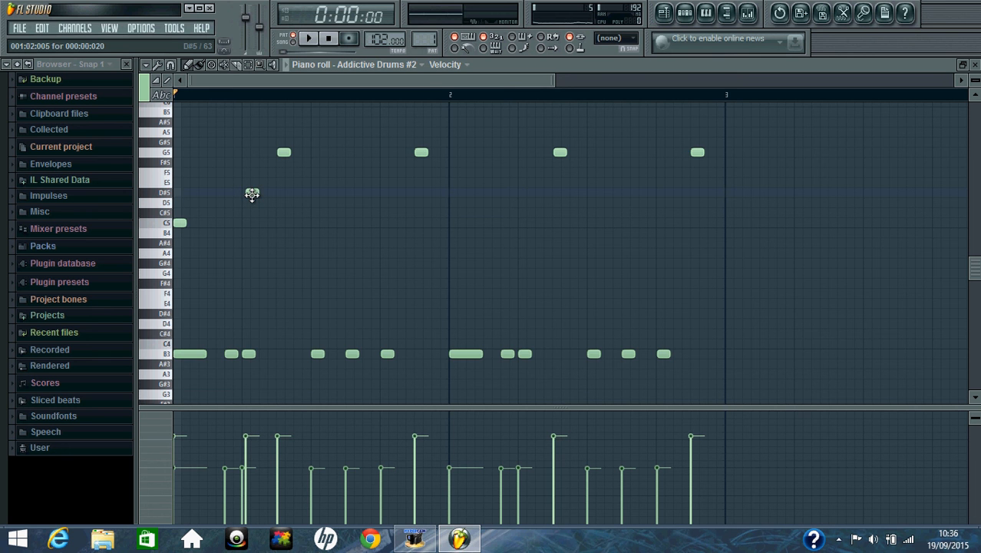
- In Addictive Drums, delete the first three C5 notes of bar 1, start playback, and delete the bar's last C5 note
{"action": "left_click", "coordinate": [377, 68]}
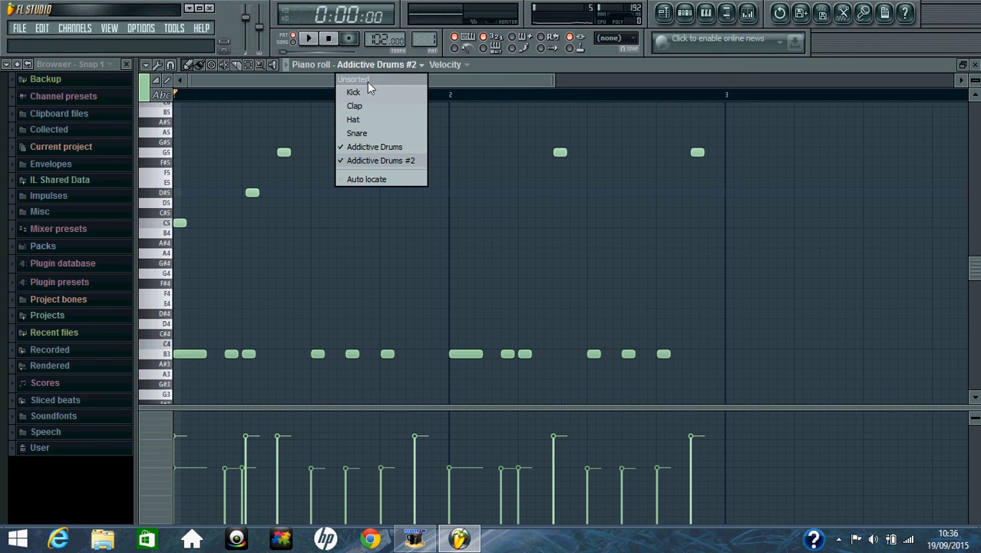
{"action": "left_click", "coordinate": [373, 147]}
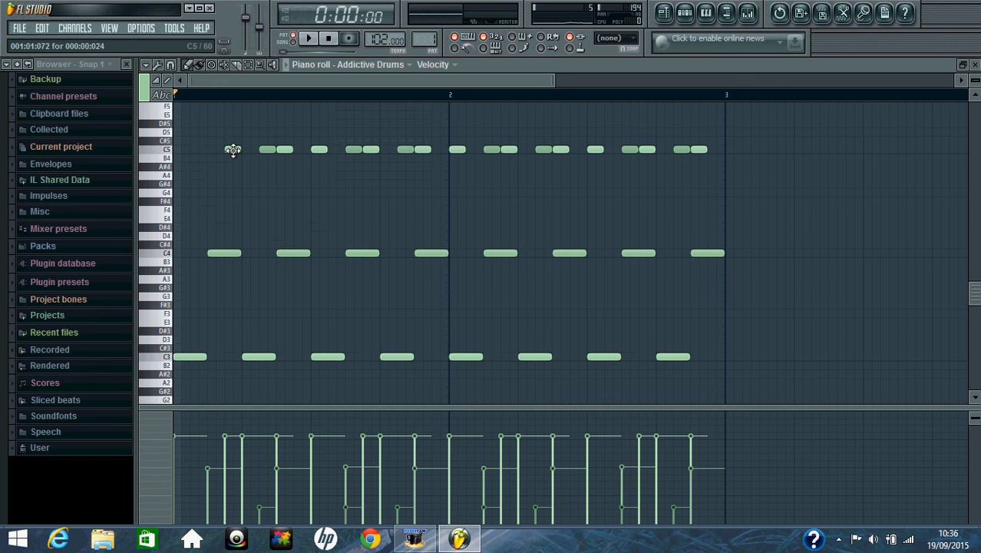
{"action": "right_click", "coordinate": [233, 149]}
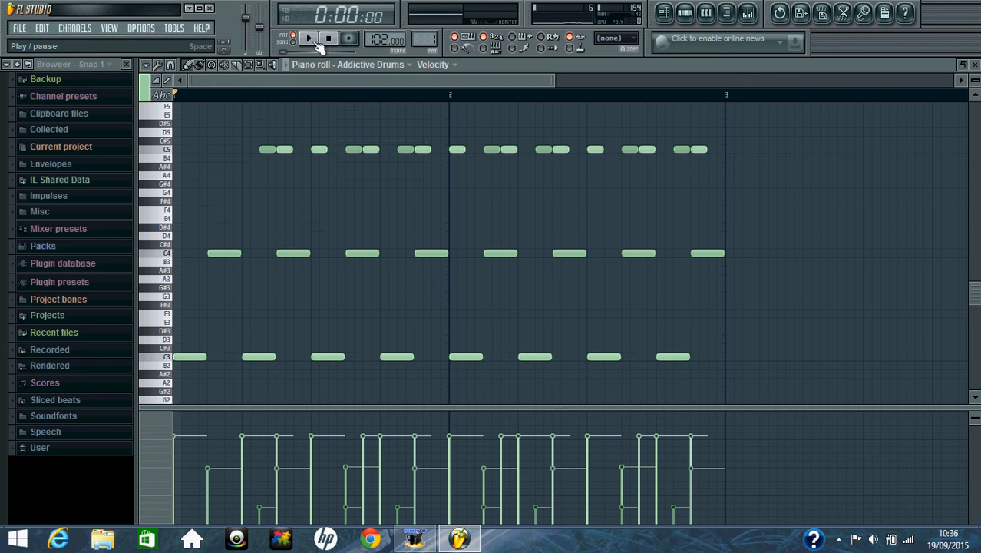
{"action": "left_click", "coordinate": [317, 41]}
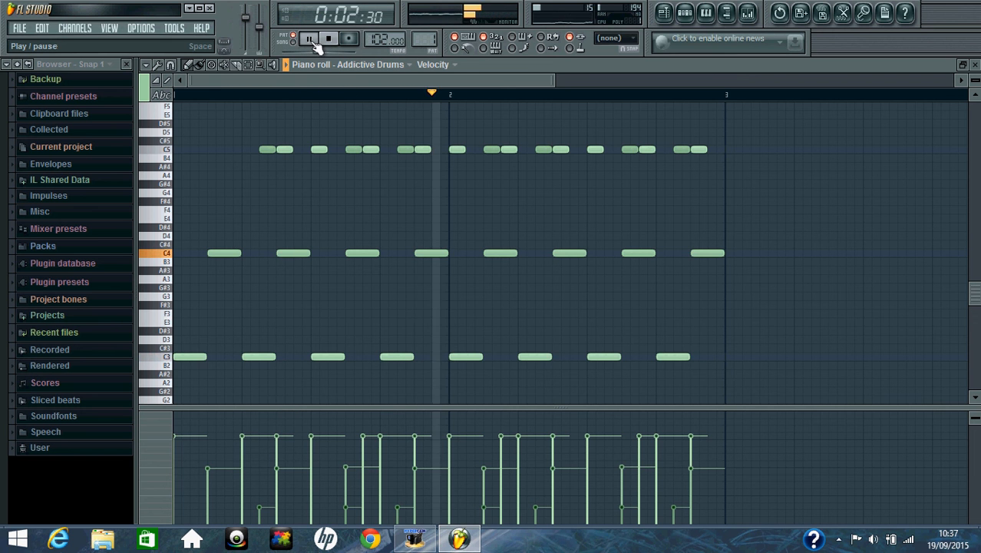
{"action": "right_click", "coordinate": [423, 149]}
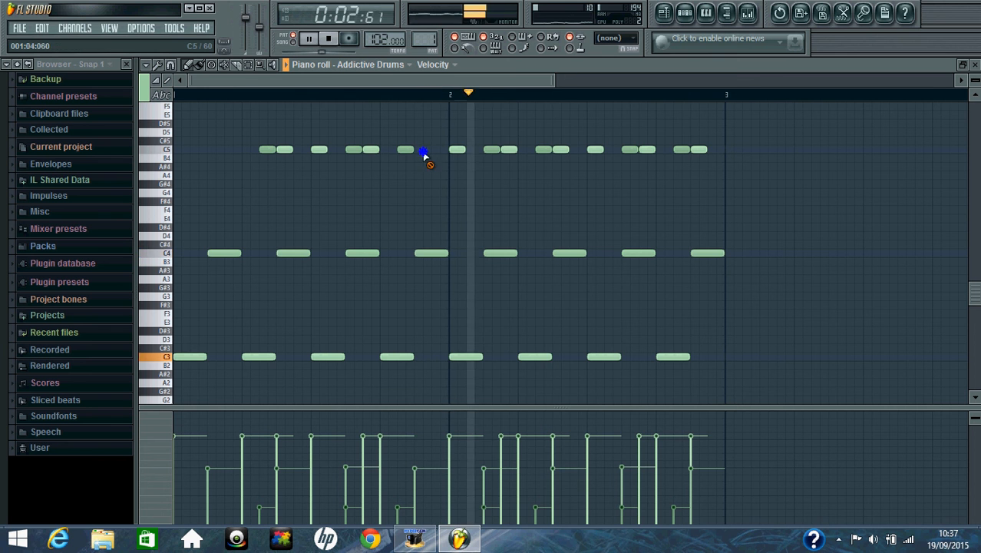
- In Addictive Drums #2, add a short C5 note directly below the second G5 note of bar 1
{"action": "left_click", "coordinate": [377, 65]}
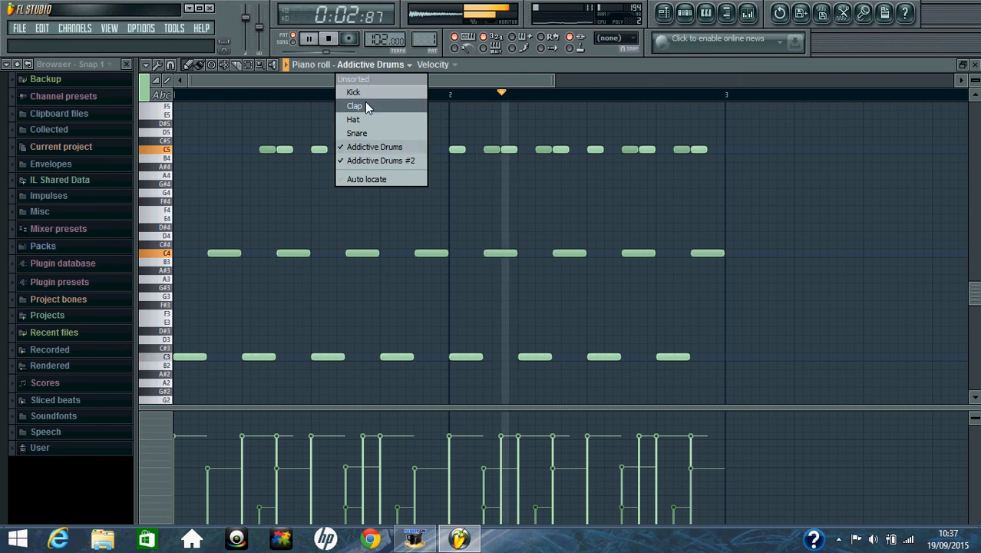
{"action": "left_click", "coordinate": [358, 160]}
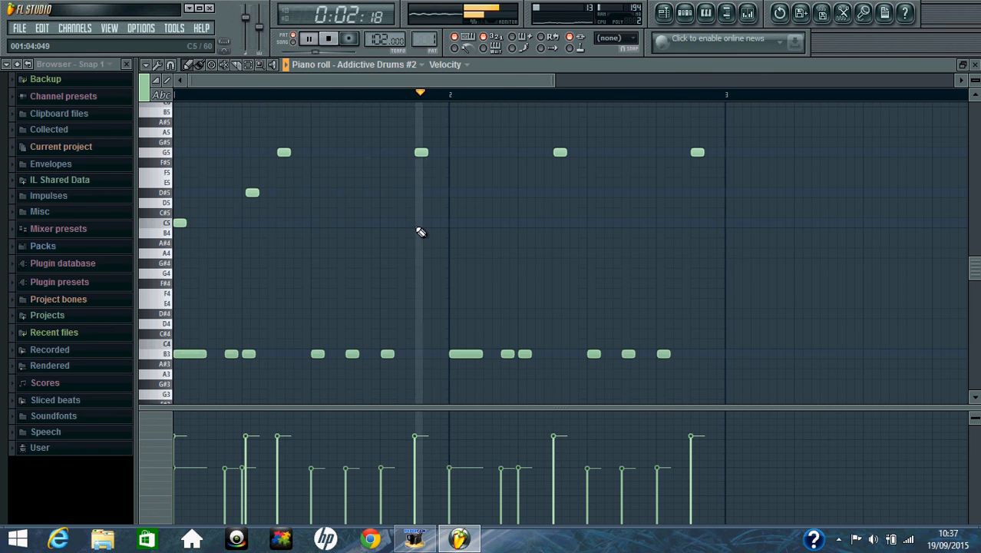
{"action": "left_click", "coordinate": [420, 224]}
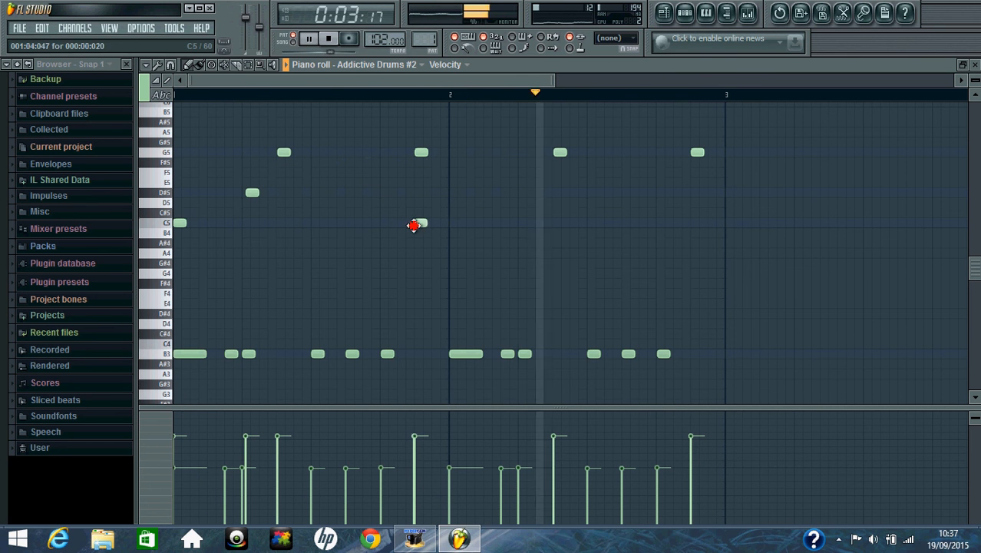
- Add a short D#5 note near the end of bar 1, shift it to just after the C5 note, and stop playback
{"action": "left_click", "coordinate": [450, 193]}
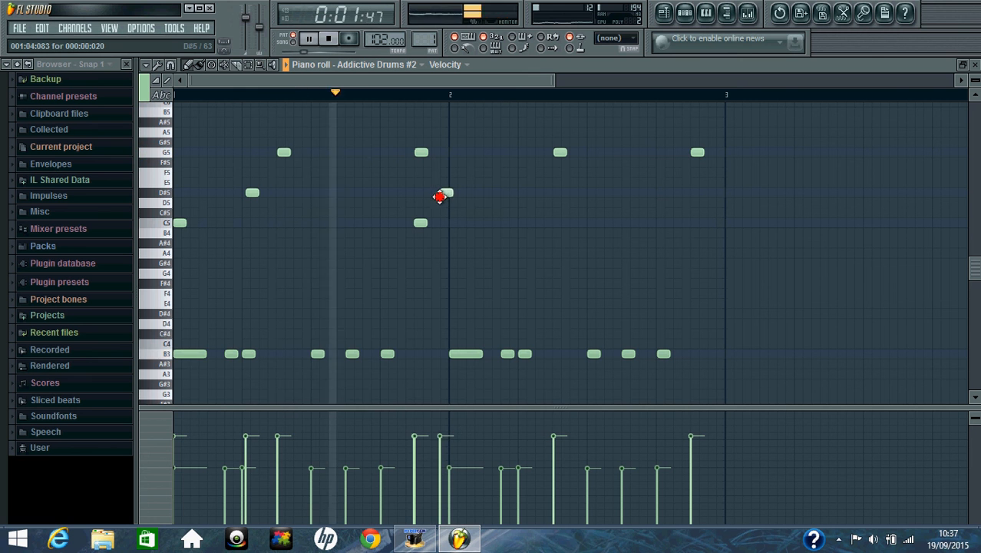
{"action": "left_click_drag", "start_coordinate": [447, 193], "coordinate": [437, 199]}
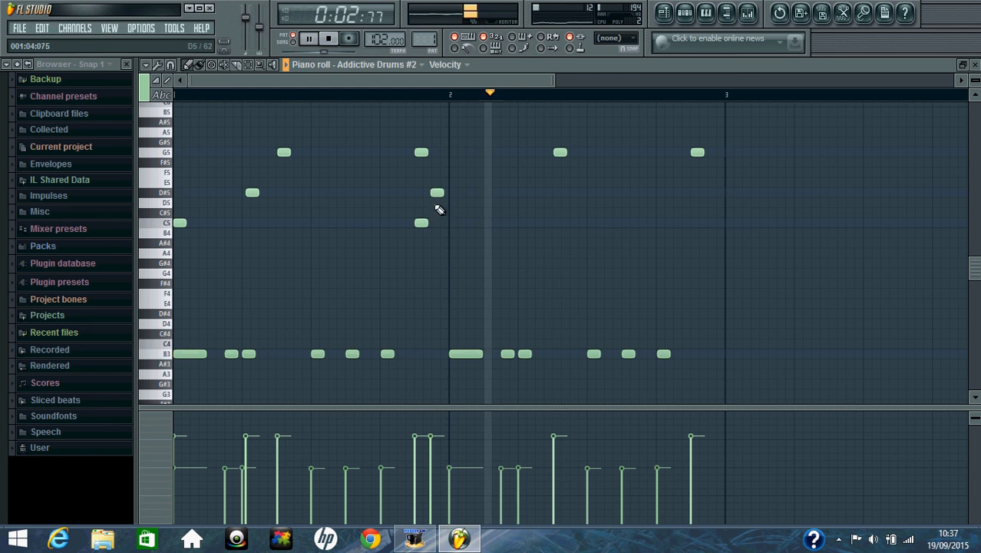
{"action": "left_click_drag", "start_coordinate": [434, 193], "coordinate": [431, 197]}
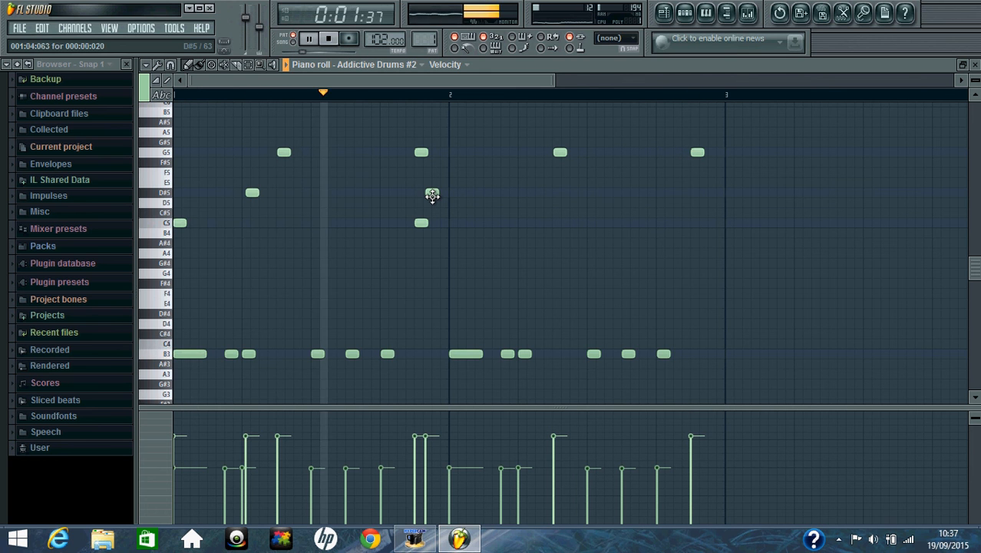
{"action": "left_click", "coordinate": [432, 195]}
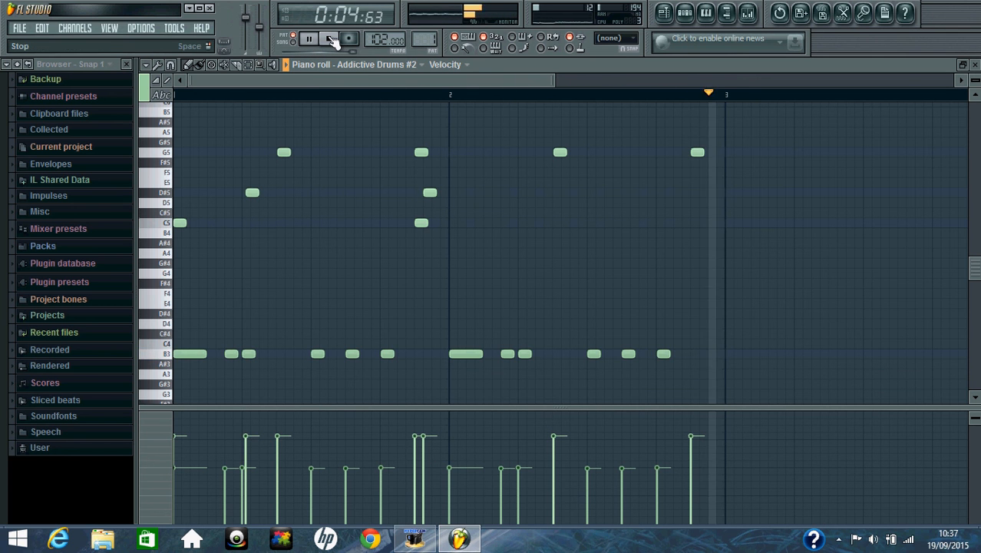
{"action": "left_click", "coordinate": [333, 40]}
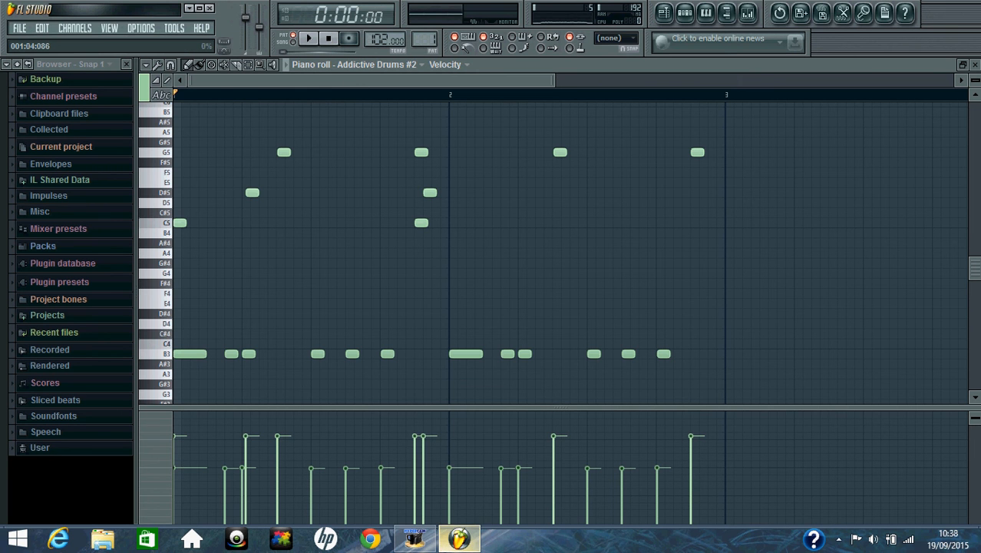
{"action": "left_click", "coordinate": [414, 539]}
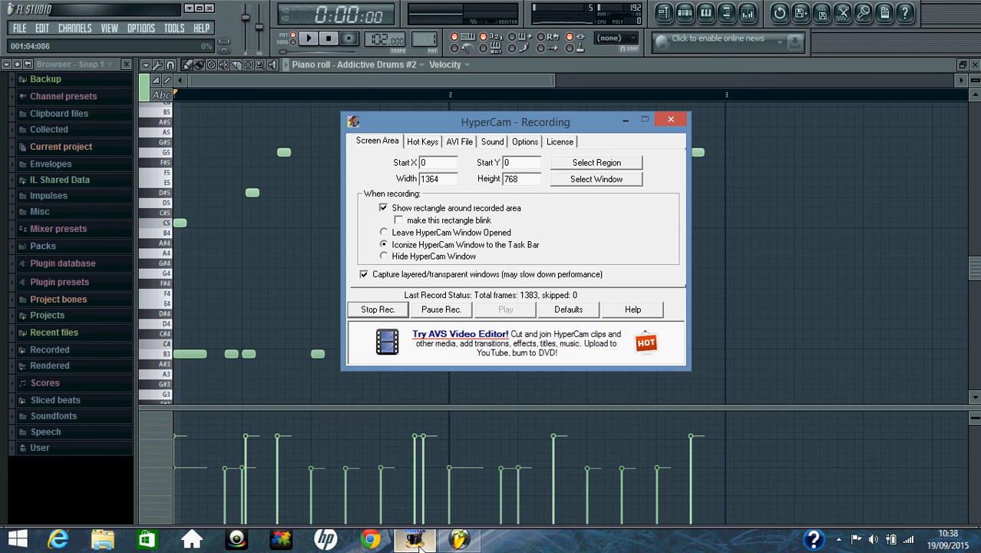